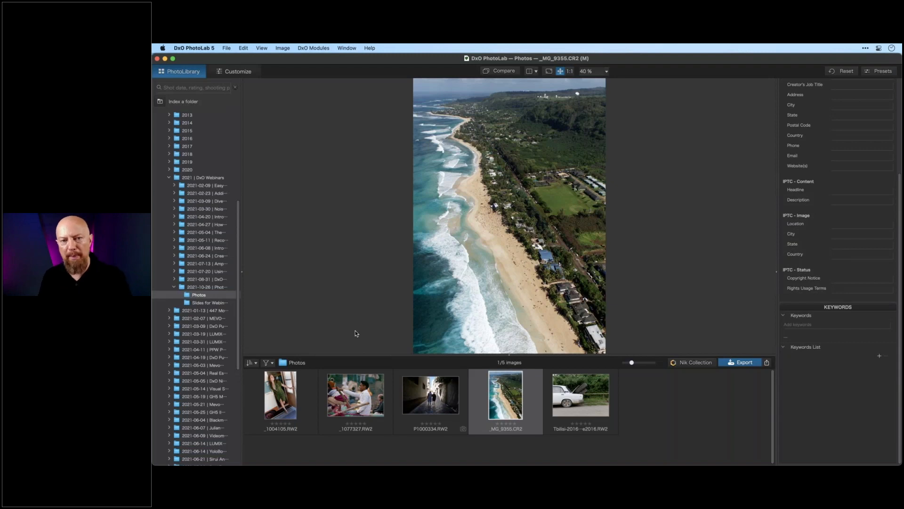
# Open the _MG_9355.CR2 beach photo for customizing and activate Local Adjustments.
pyautogui.moveTo(522, 315)
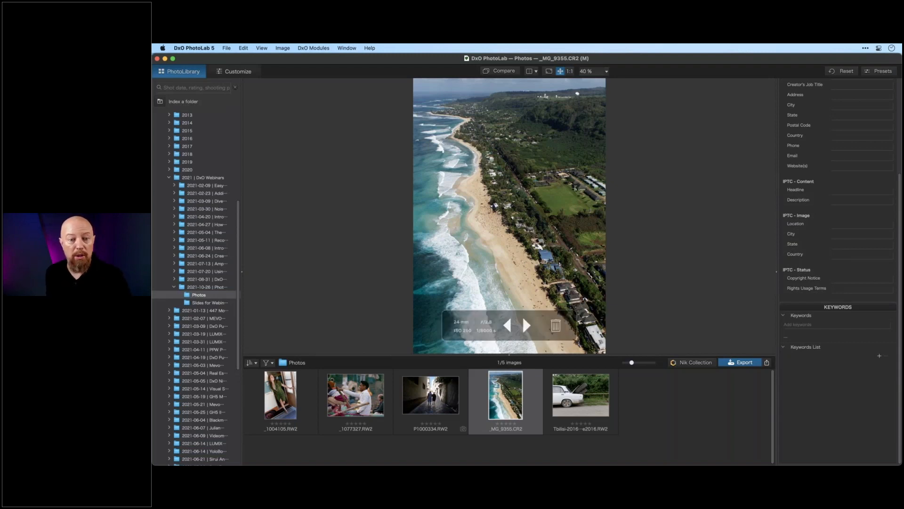
pyautogui.press('super+Tab')
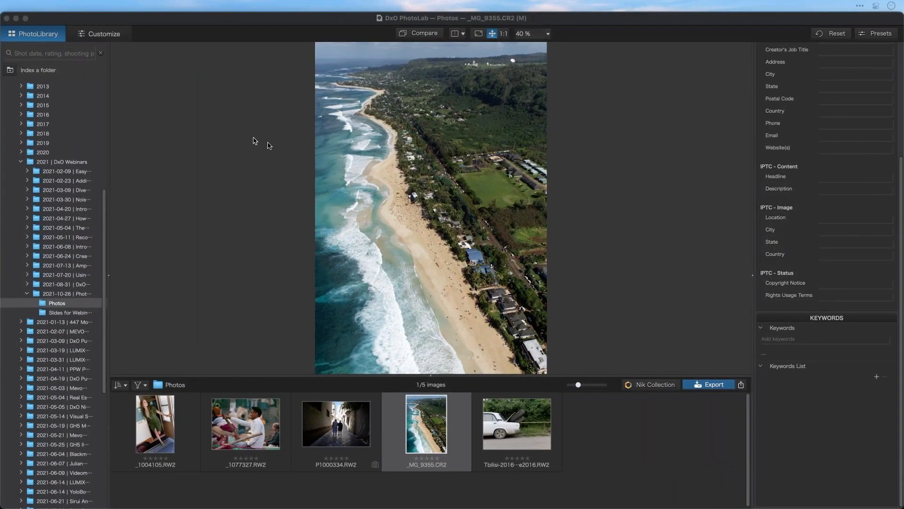
pyautogui.click(270, 145)
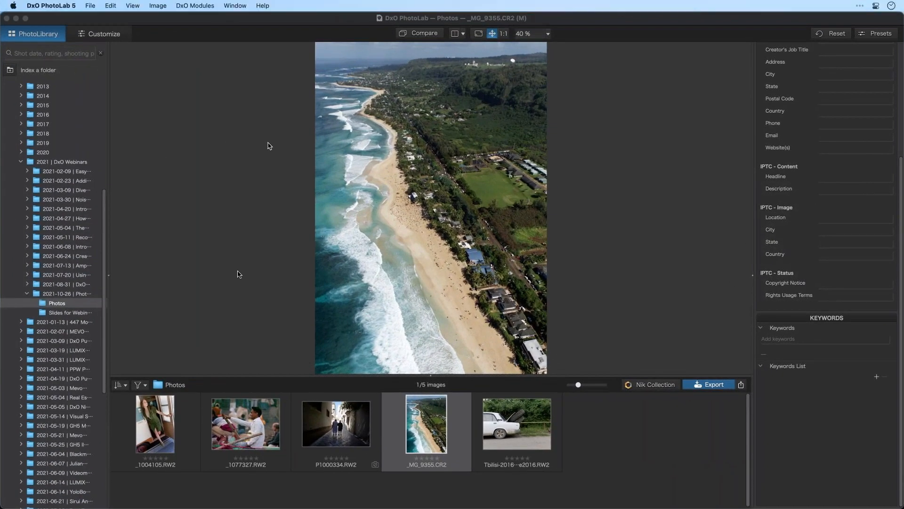
pyautogui.doubleClick(418, 425)
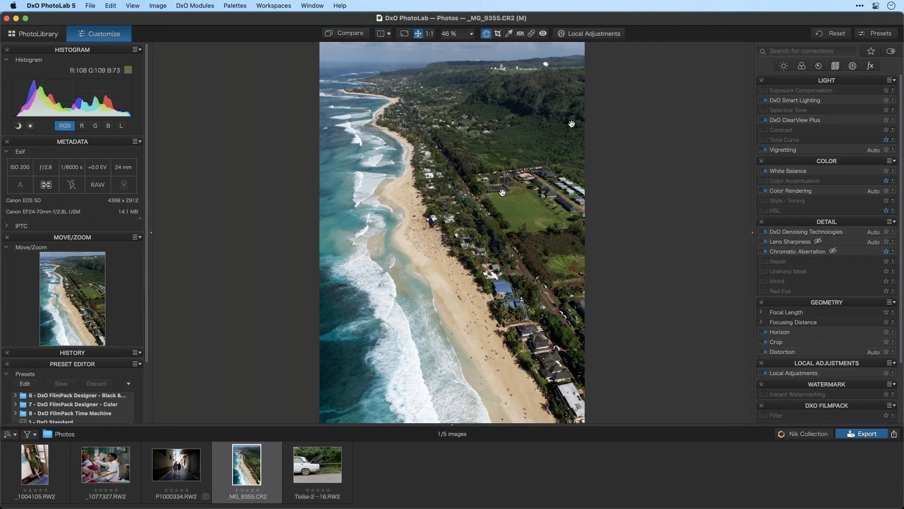
pyautogui.click(591, 34)
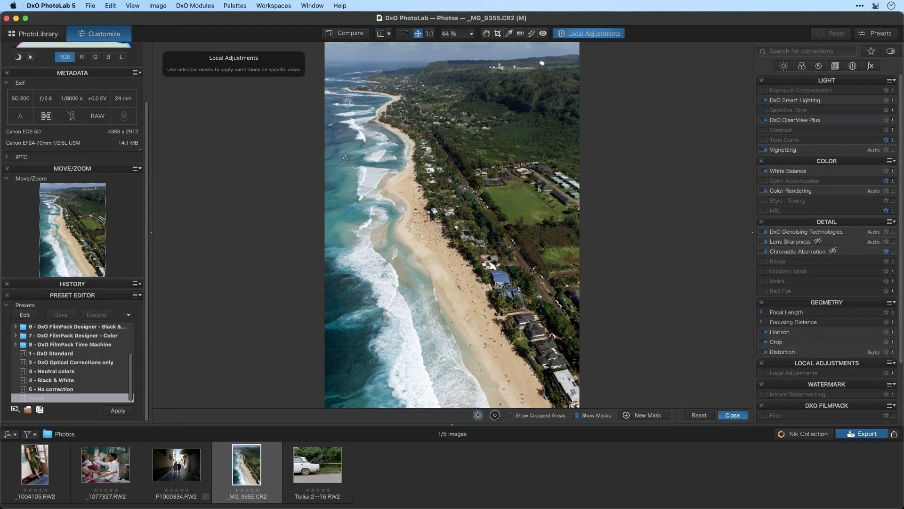
# Place control points on the ocean from the lower surf up to the distant shoreline, and shrink the uppermost one's circle.
pyautogui.click(354, 352)
pyautogui.moveTo(405, 304); pyautogui.dragTo(439, 290)
pyautogui.moveTo(354, 352); pyautogui.dragTo(365, 345)
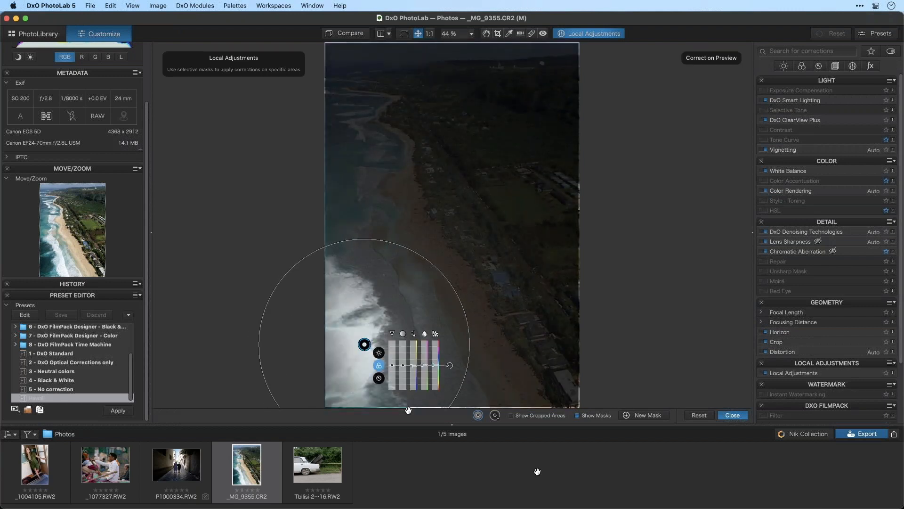
pyautogui.moveTo(364, 345); pyautogui.dragTo(363, 347)
pyautogui.click(364, 347)
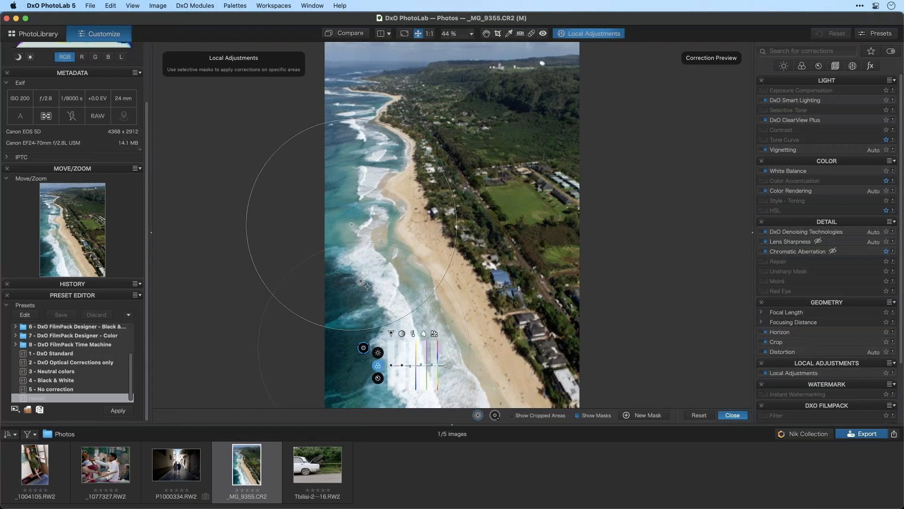
pyautogui.press('m')
pyautogui.click(344, 103)
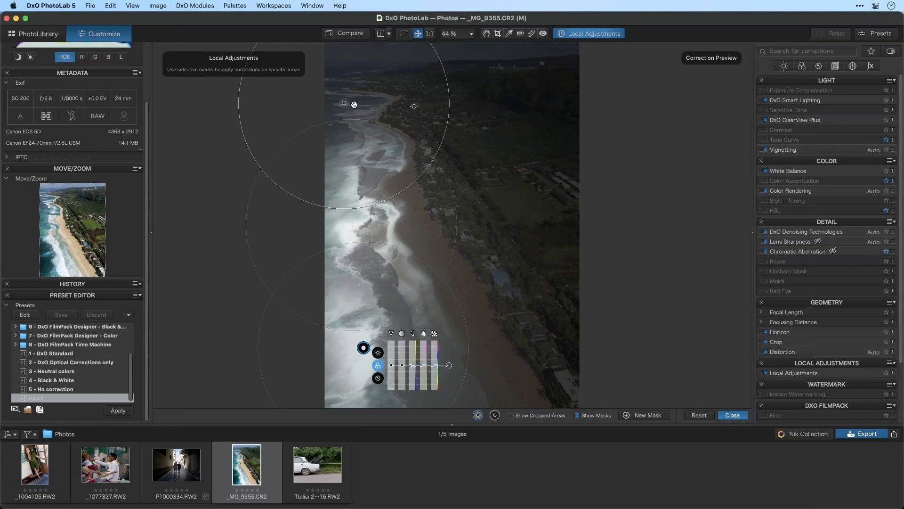
pyautogui.moveTo(447, 73); pyautogui.dragTo(419, 91)
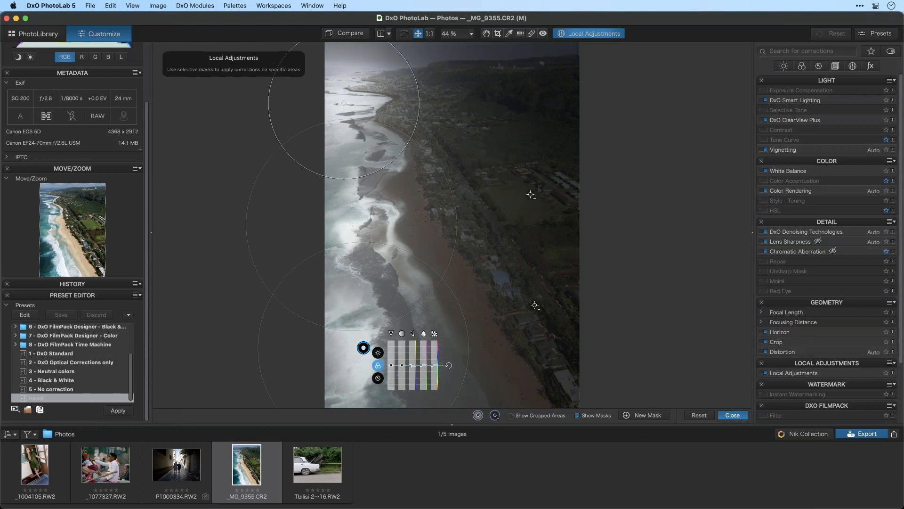
# Place a negative control point on the green hillside, and reset all local adjustments.
pyautogui.click(498, 137)
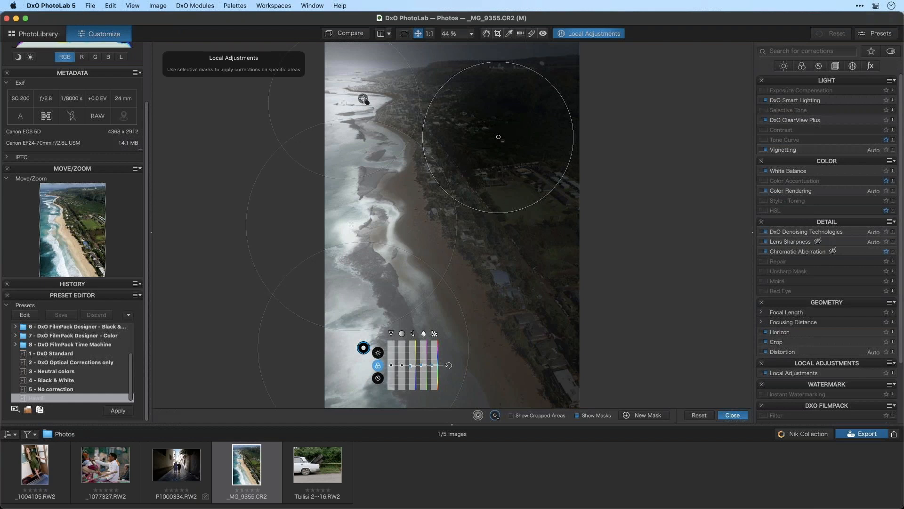
pyautogui.click(703, 418)
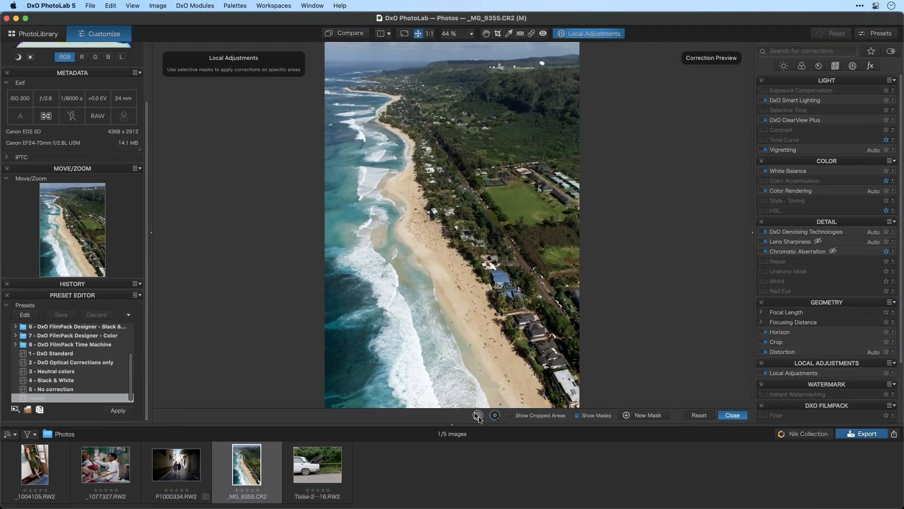
# Draw a slanted control line from the water's edge across the beach toward the trees, with its masked side over the ocean.
pyautogui.rightClick(466, 270)
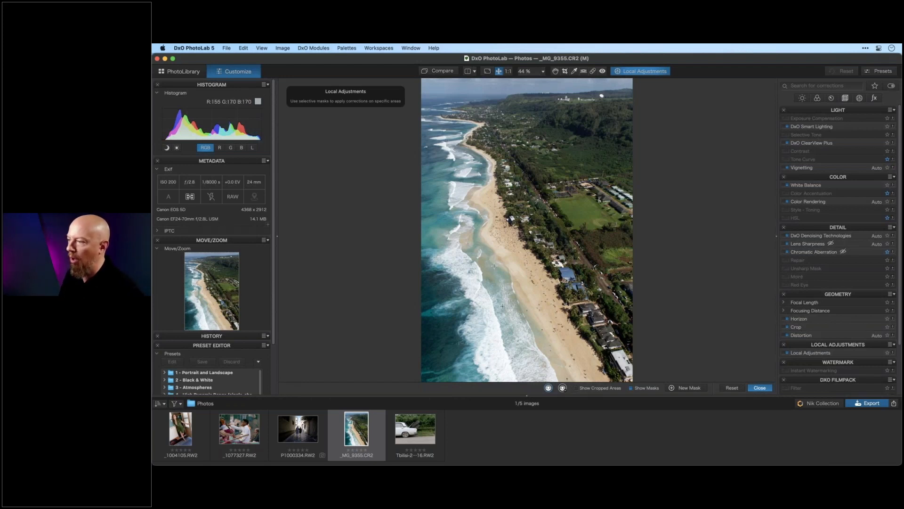
pyautogui.click(496, 259)
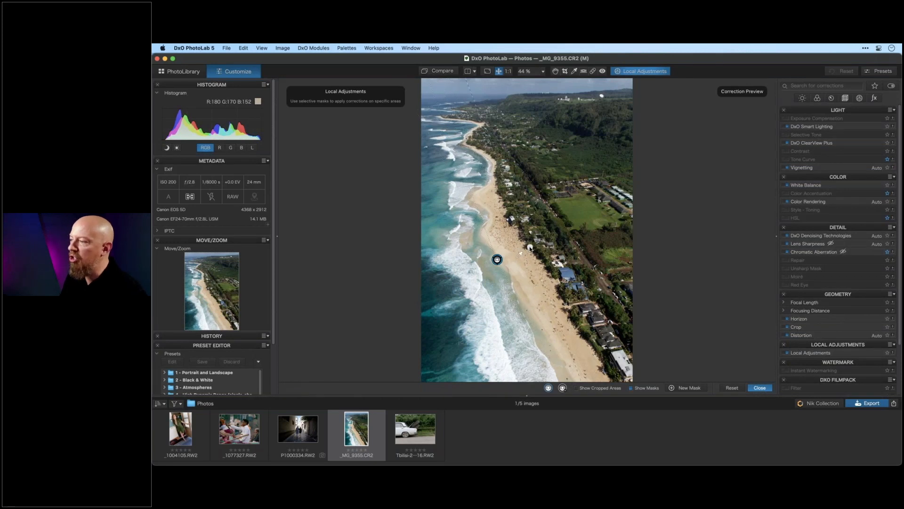
pyautogui.moveTo(531, 248); pyautogui.dragTo(546, 238)
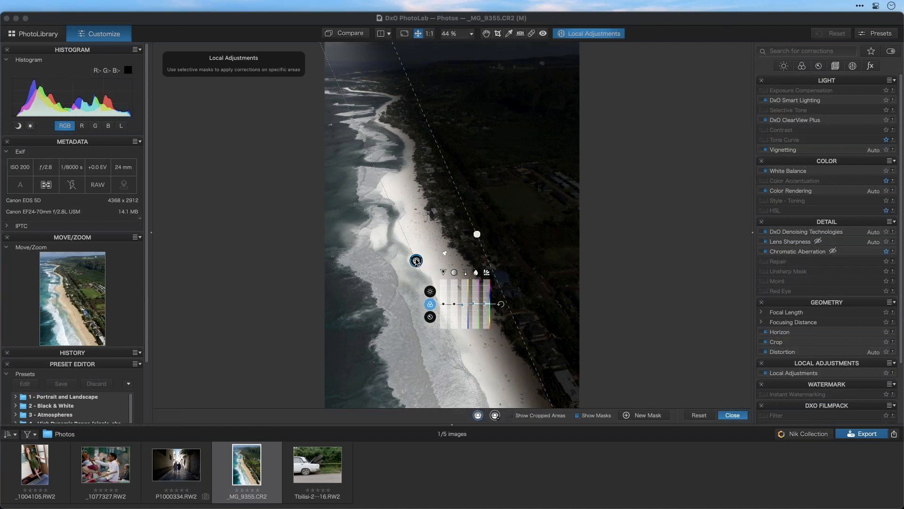
# Move the control line's eyedropper from the sand onto the dark water in the lower part of the ocean.
pyautogui.click(442, 256)
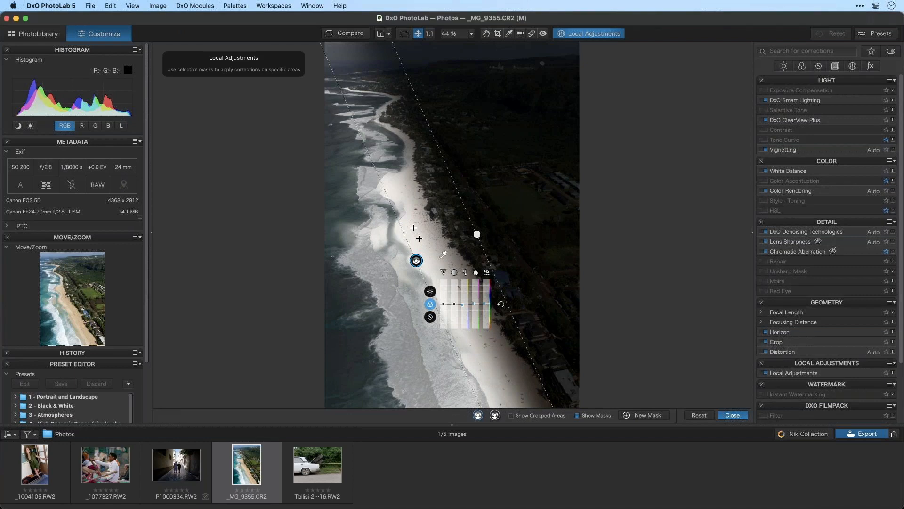
pyautogui.click(340, 205)
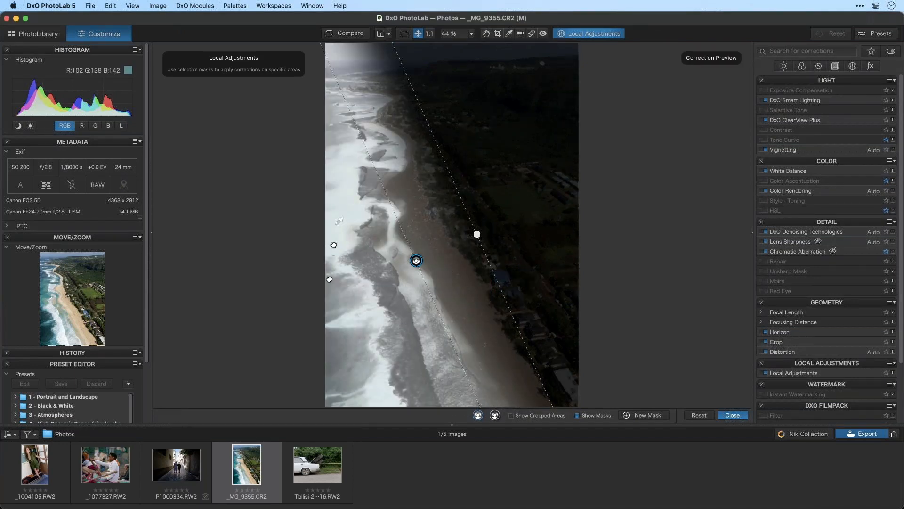
pyautogui.click(333, 297)
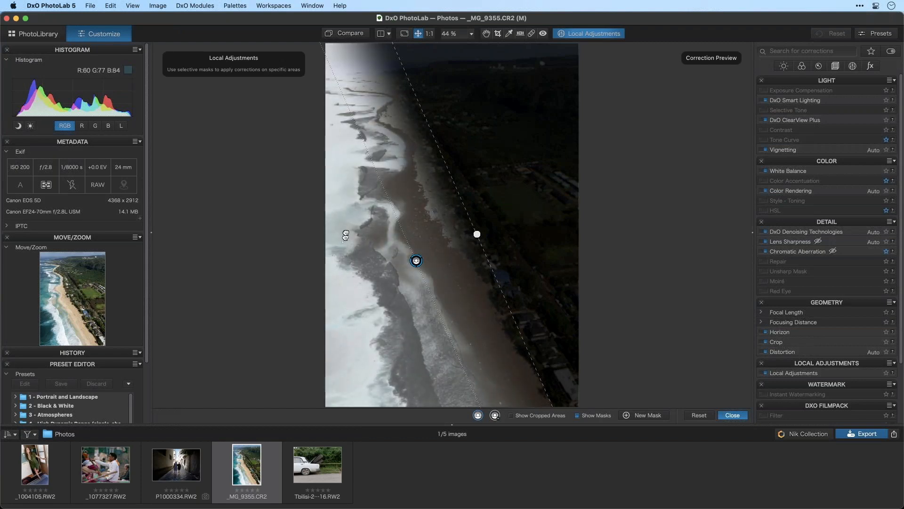
pyautogui.moveTo(347, 295); pyautogui.dragTo(348, 297)
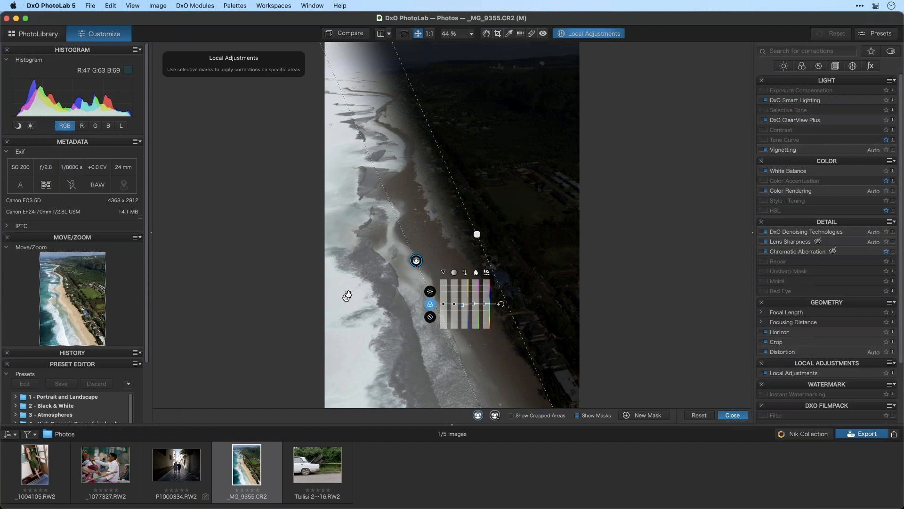
# Compare the photo with the mask hidden and shown, and try the eyedropper on the white surf before returning it to the dark water.
pyautogui.click(576, 416)
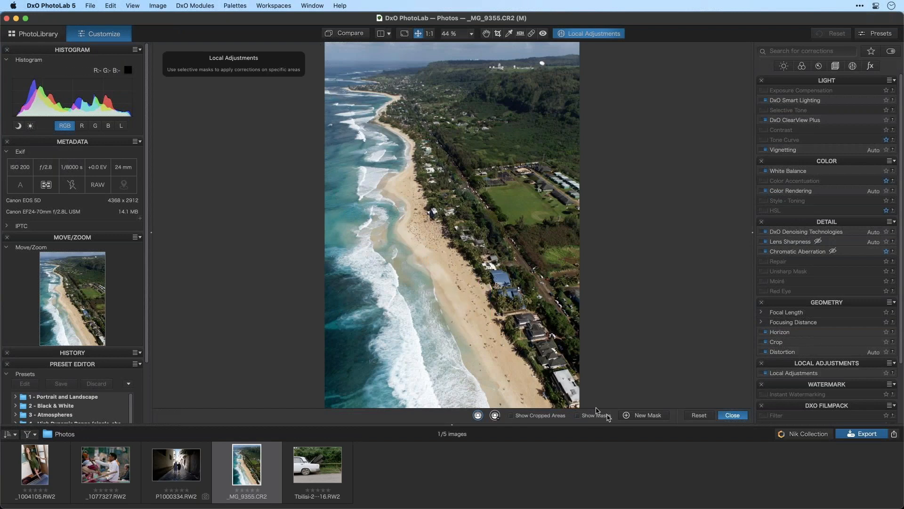
pyautogui.click(584, 415)
pyautogui.moveTo(351, 298); pyautogui.dragTo(377, 265)
pyautogui.moveTo(376, 265); pyautogui.dragTo(348, 294)
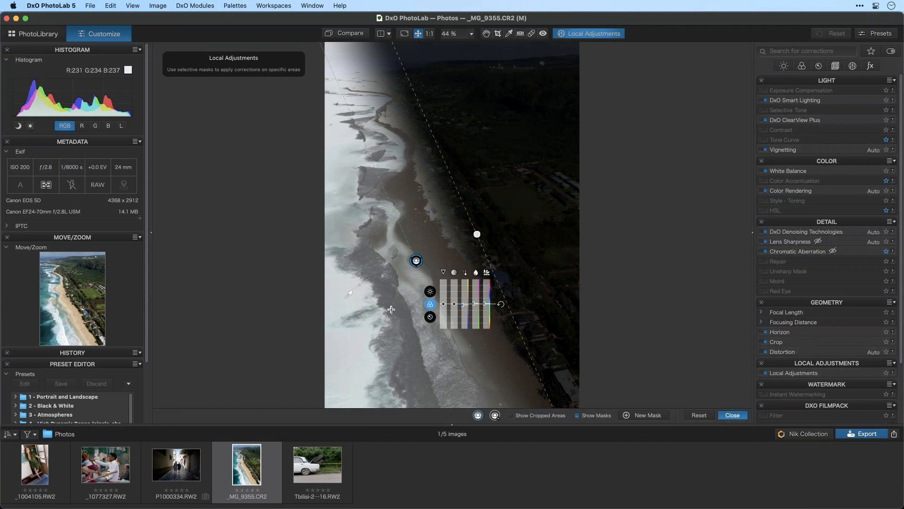
# Display the control line's mask selectivity settings, try Chroma at 100, and bring it back to 55.
pyautogui.click(854, 67)
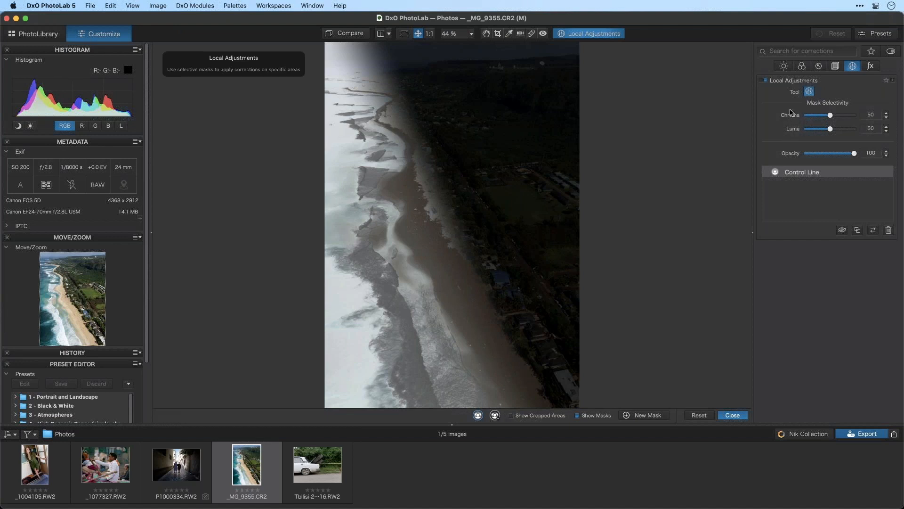
pyautogui.moveTo(477, 234); pyautogui.dragTo(416, 260)
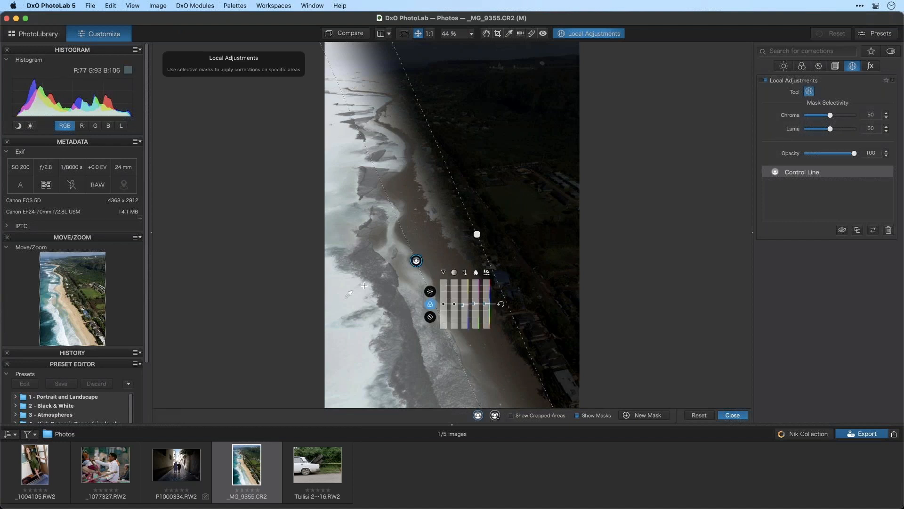
pyautogui.click(577, 415)
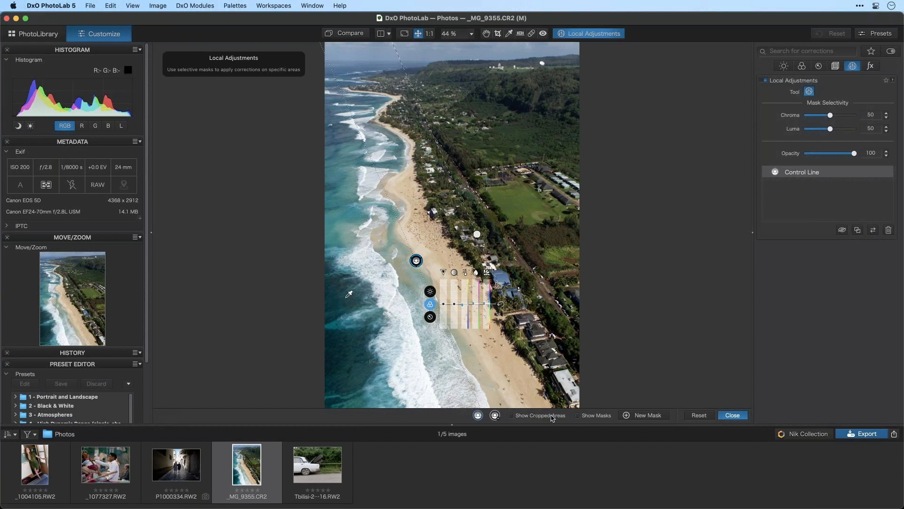
pyautogui.click(594, 417)
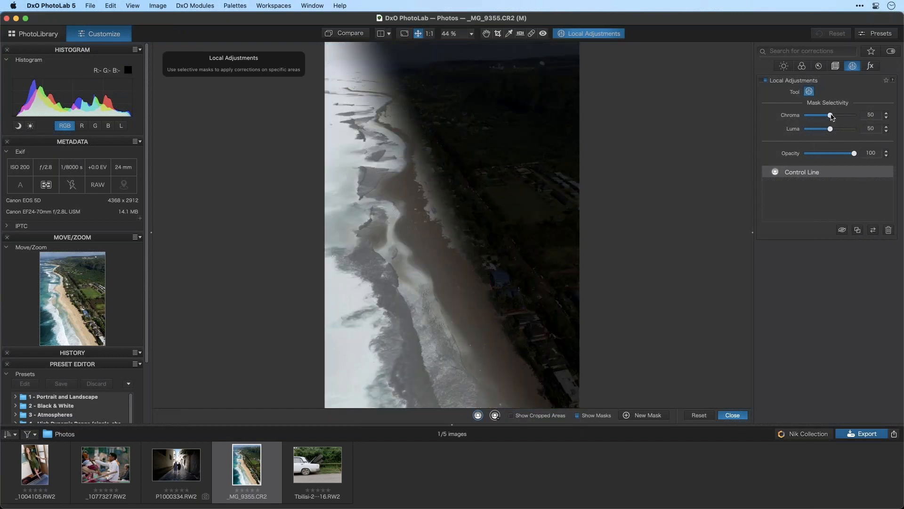
pyautogui.moveTo(832, 116); pyautogui.dragTo(859, 120)
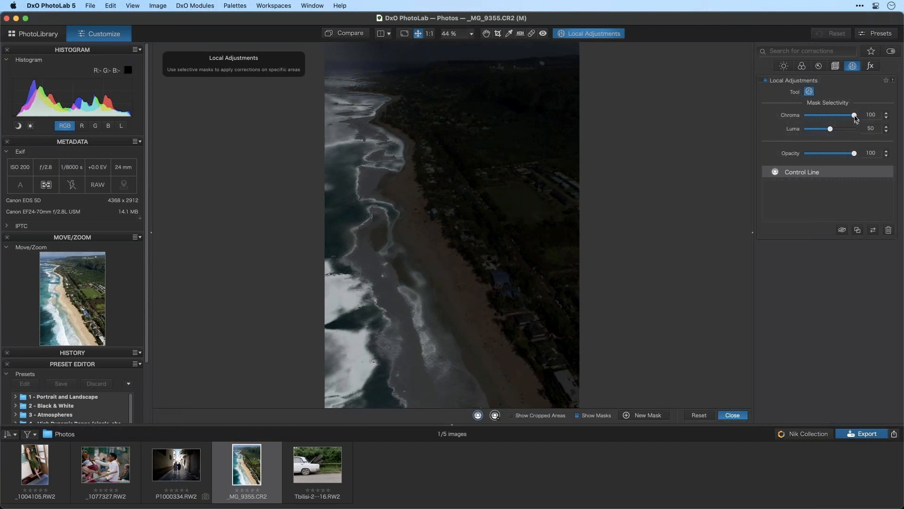
pyautogui.moveTo(854, 115); pyautogui.dragTo(835, 124)
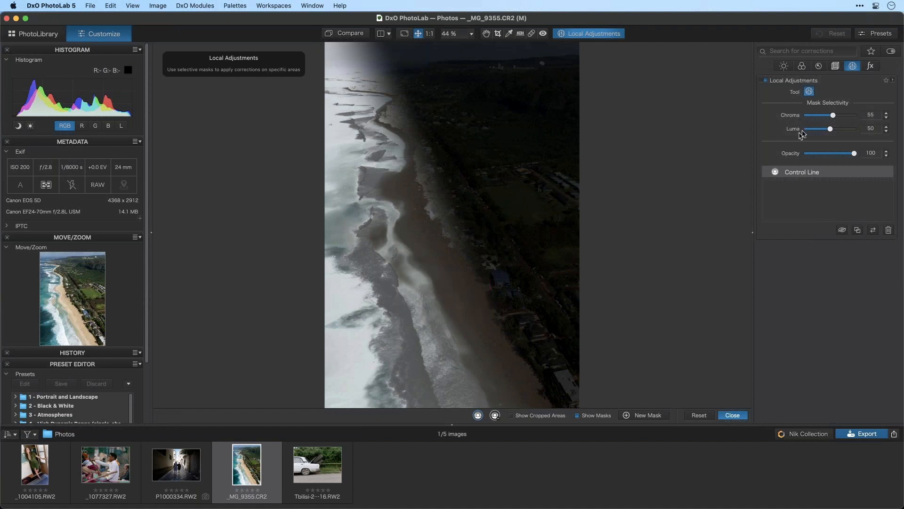
# Try the Luma selectivity at 100 and at 8, and settle on Luma 36 with Chroma 53.
pyautogui.moveTo(831, 131); pyautogui.dragTo(865, 134)
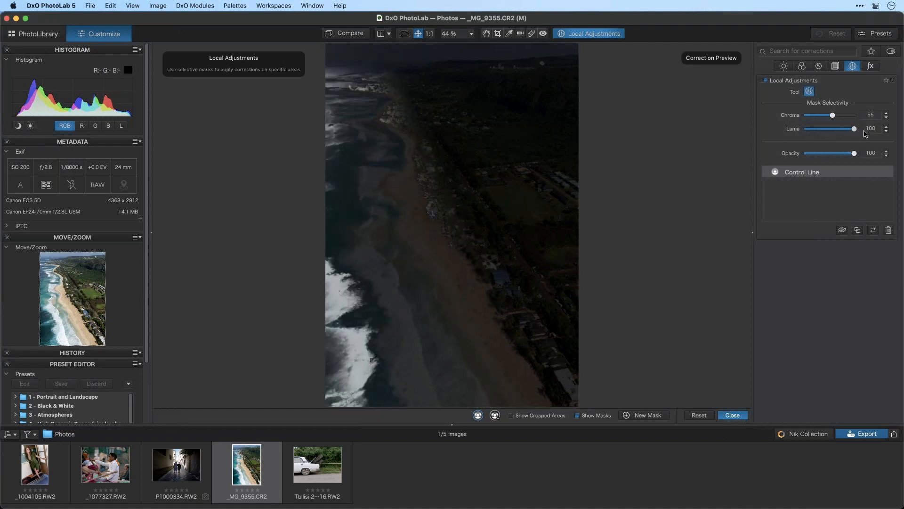
pyautogui.moveTo(327, 280)
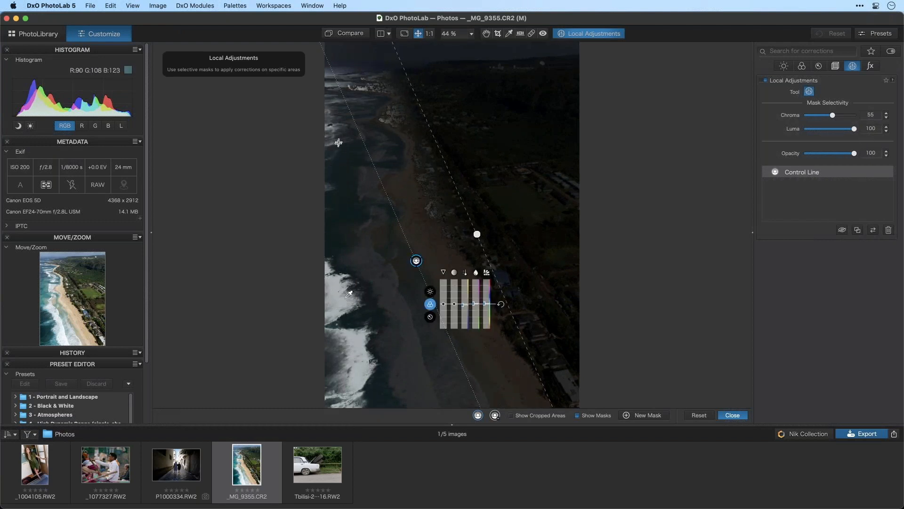
pyautogui.moveTo(854, 128); pyautogui.dragTo(810, 139)
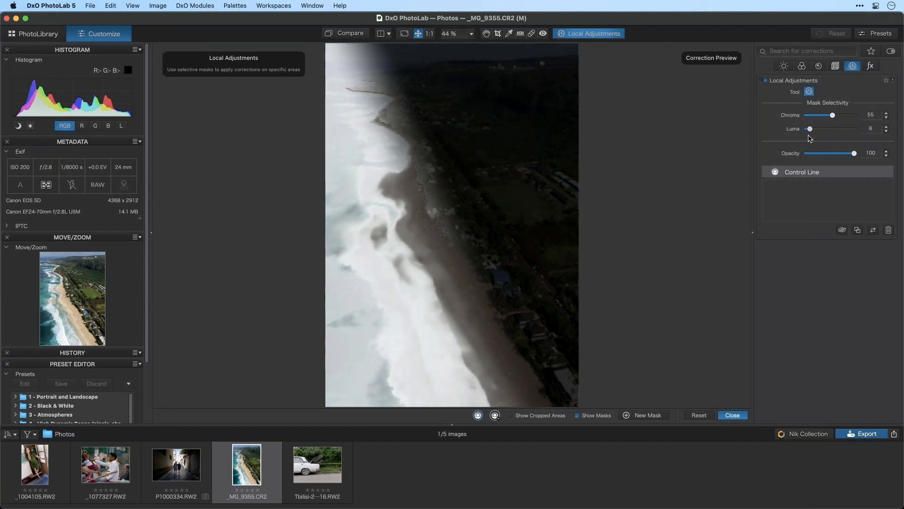
pyautogui.moveTo(810, 132); pyautogui.dragTo(832, 119)
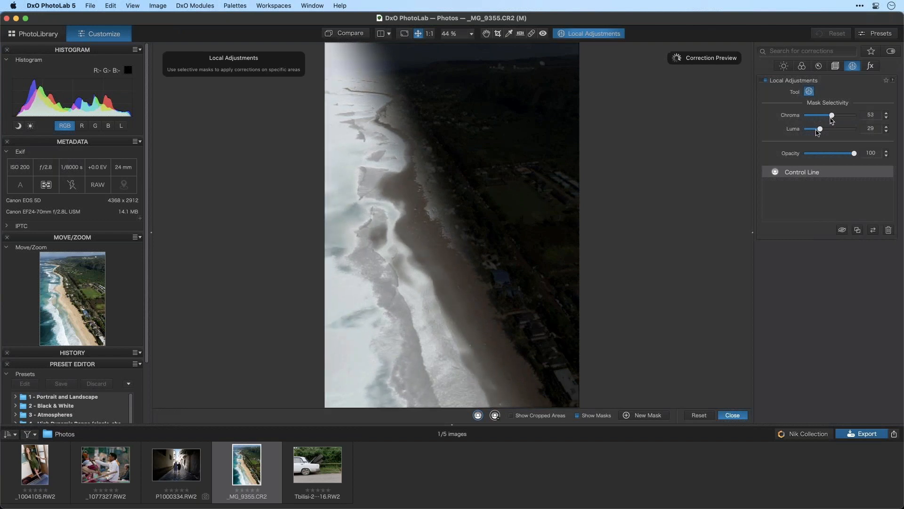
pyautogui.moveTo(820, 130); pyautogui.dragTo(825, 132)
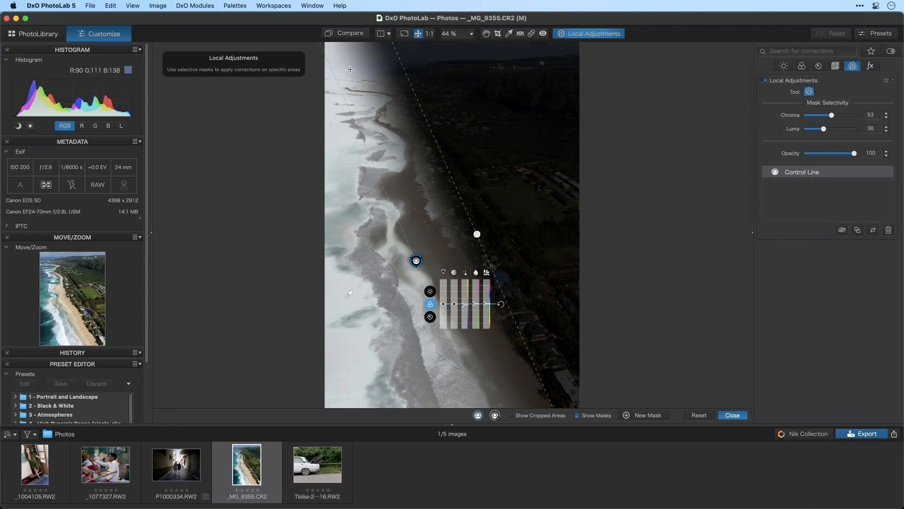
# Add a negative control line across the sky near the horizon and extend its transition downward to exclude the sky from the mask.
pyautogui.click(577, 415)
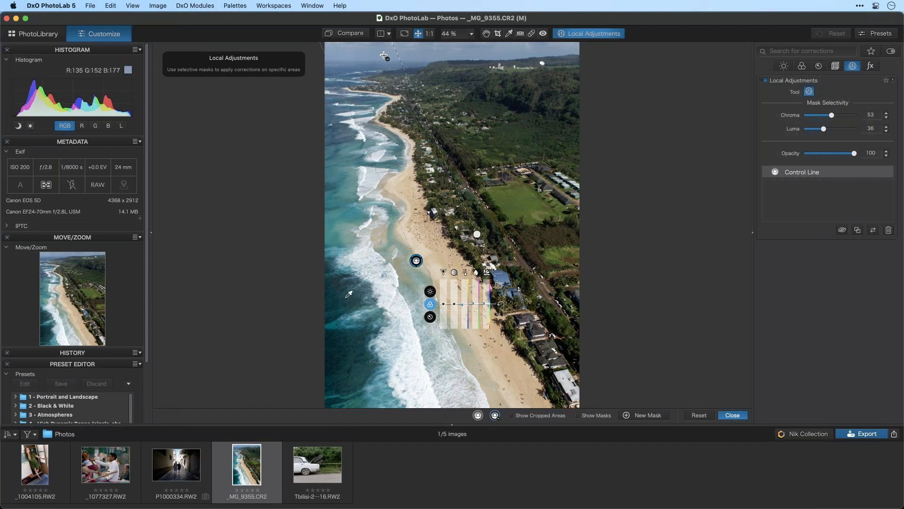
pyautogui.moveTo(384, 56)
pyautogui.mouseDown()
pyautogui.moveTo(385, 68)
pyautogui.moveTo(383, 60)
pyautogui.moveTo(403, 71)
pyautogui.moveTo(385, 72)
pyautogui.mouseUp()
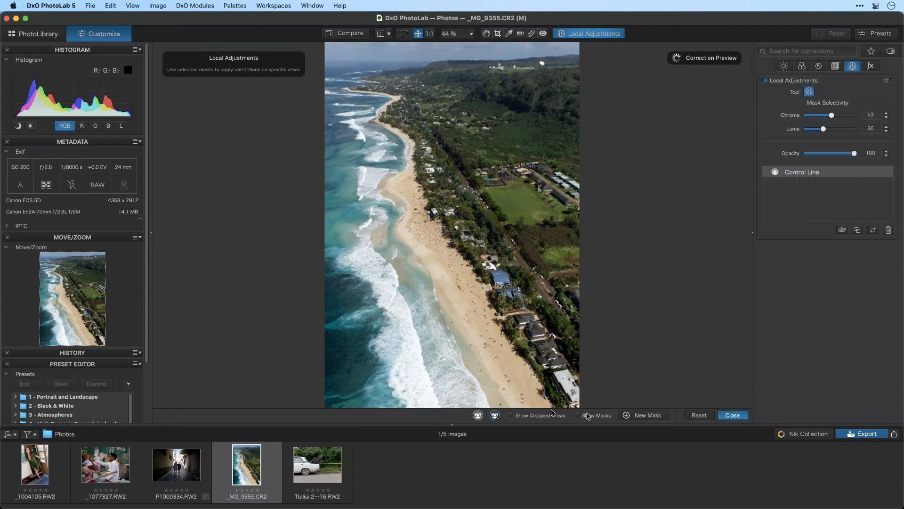
pyautogui.click(578, 415)
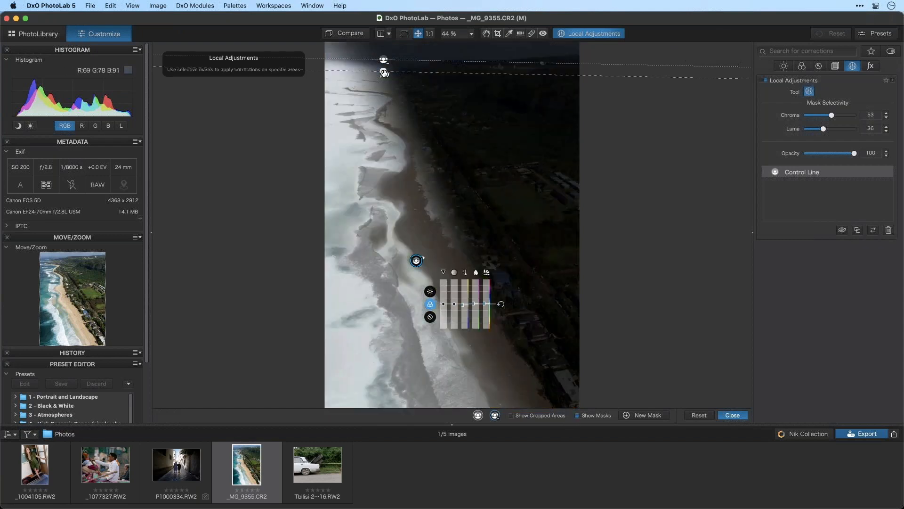
pyautogui.moveTo(385, 73); pyautogui.dragTo(383, 93)
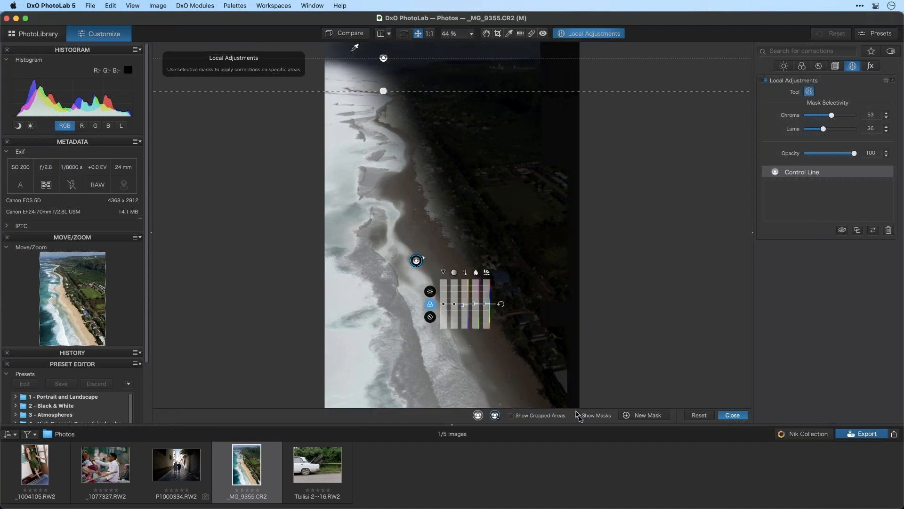
# Nudge the negative control line at the horizon slightly downward and tighten its transition, checking the result with the mask shown and hidden.
pyautogui.click(577, 415)
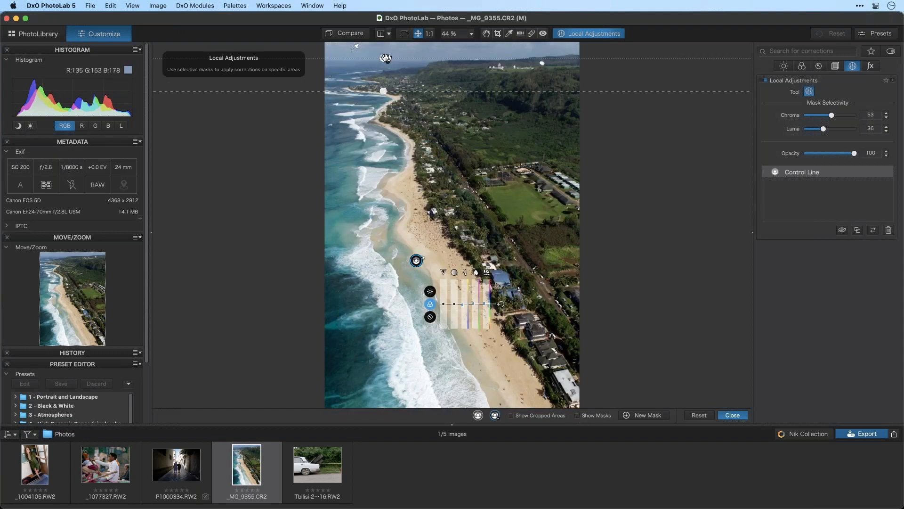
pyautogui.moveTo(384, 59); pyautogui.dragTo(385, 61)
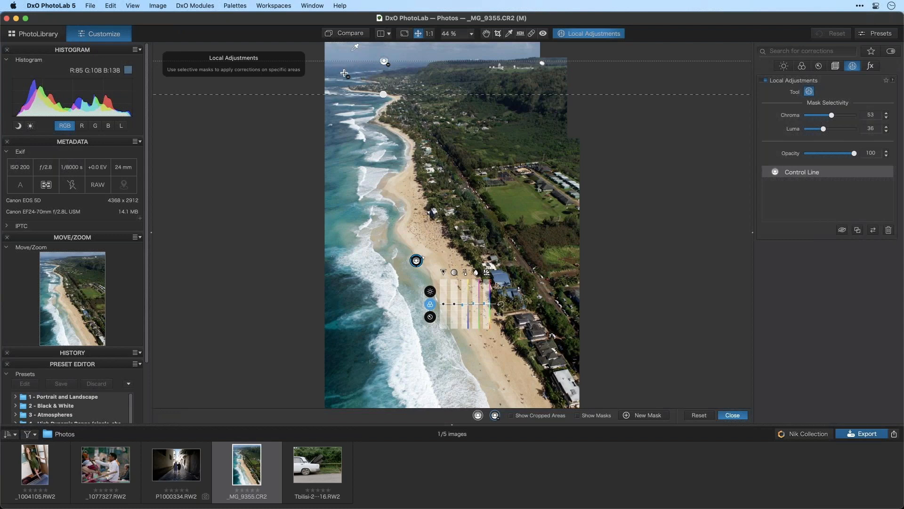
pyautogui.moveTo(384, 95); pyautogui.dragTo(384, 85)
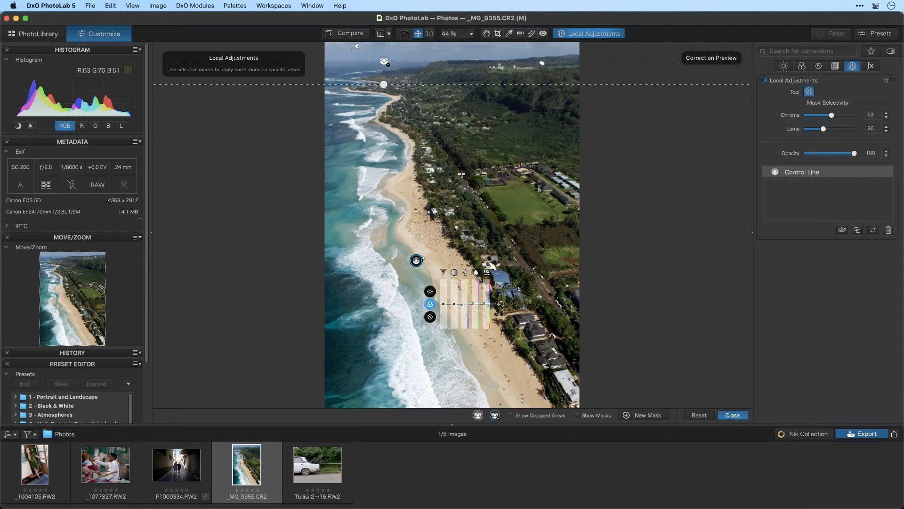
pyautogui.click(578, 416)
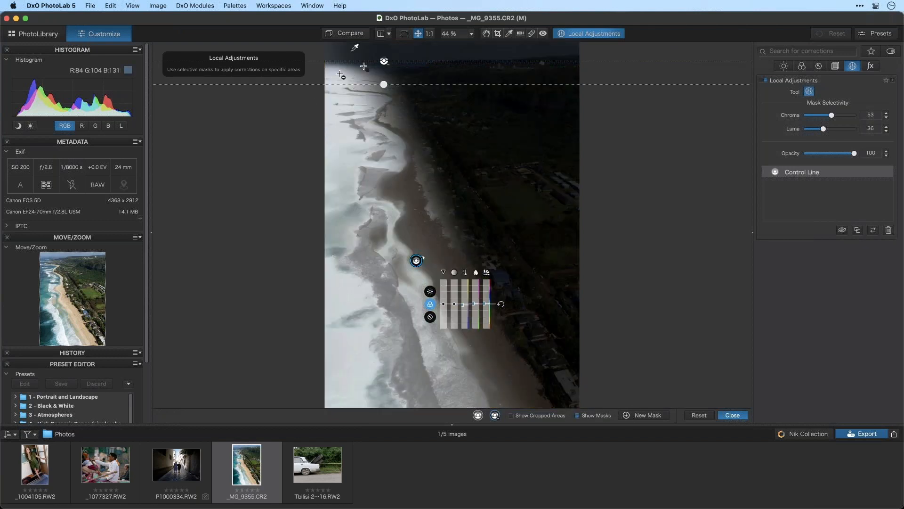
pyautogui.moveTo(383, 60); pyautogui.dragTo(385, 62)
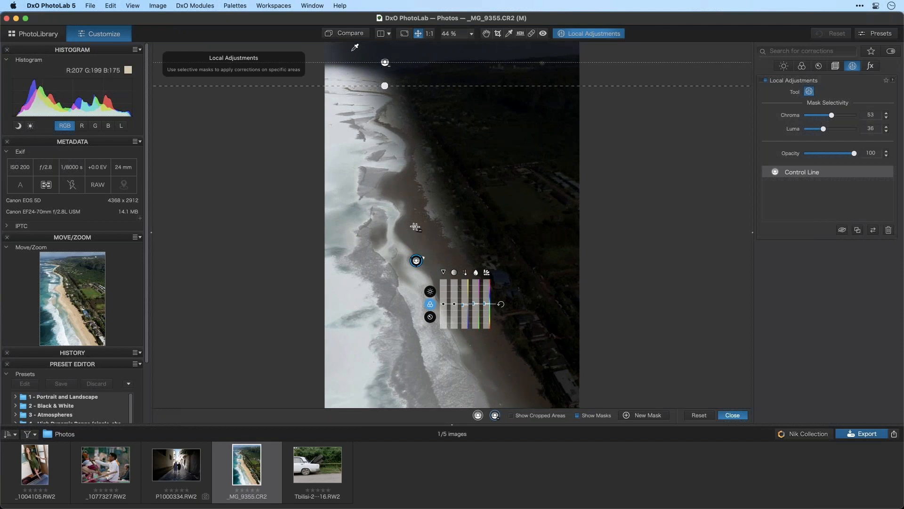
pyautogui.click(578, 417)
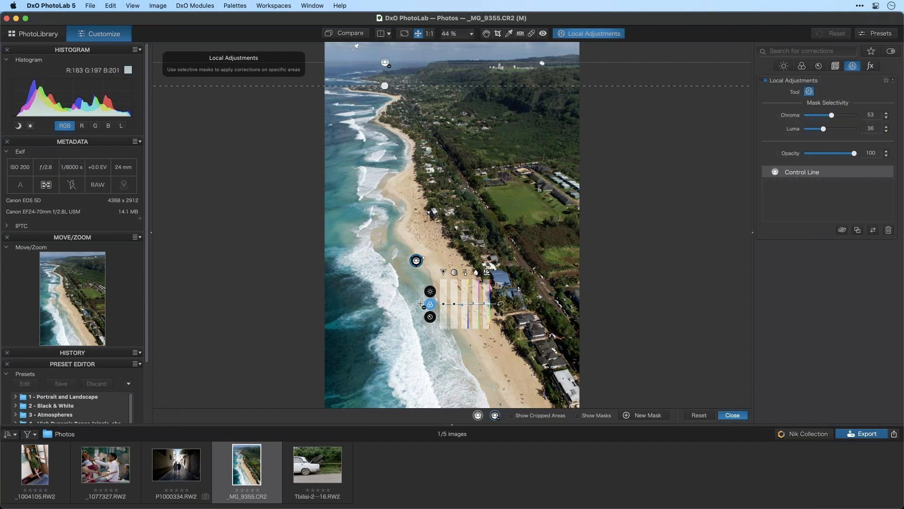
# Look through the light, color and detail adjustments available in the ocean control line's equalizer.
pyautogui.click(432, 293)
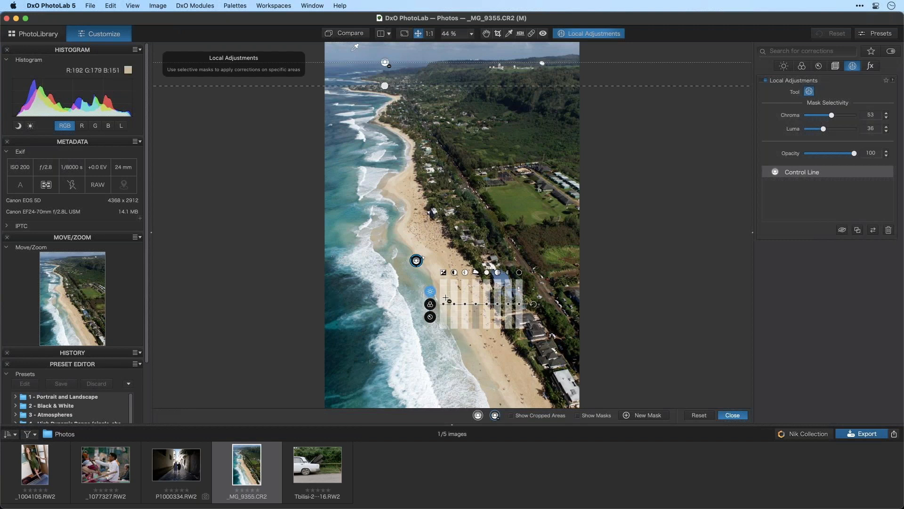
pyautogui.click(431, 305)
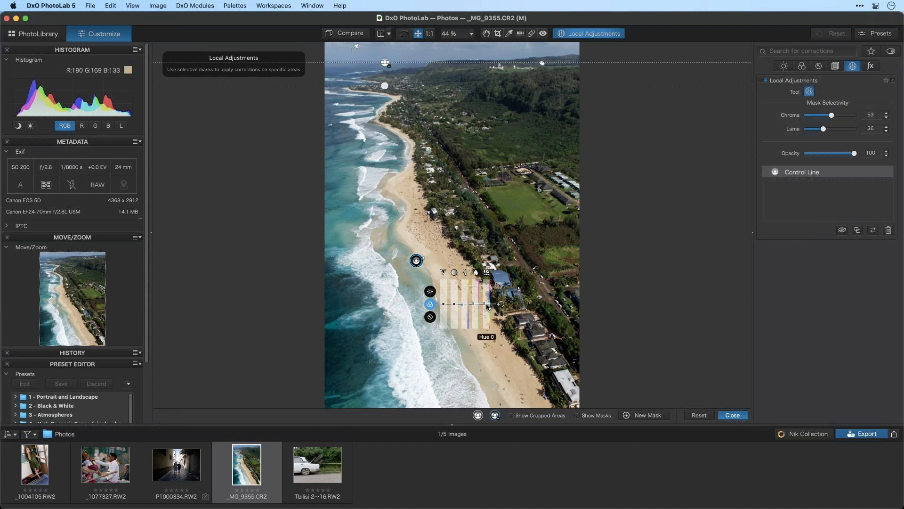
pyautogui.click(430, 318)
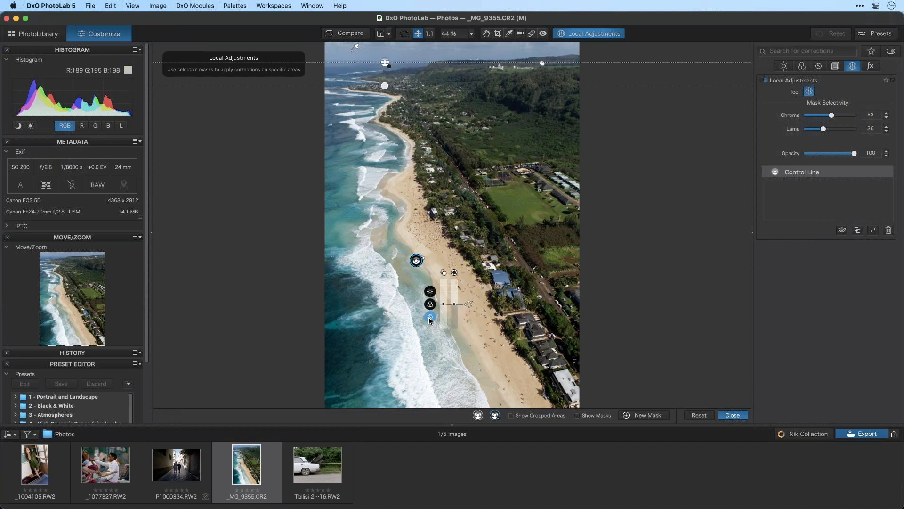
pyautogui.click(430, 304)
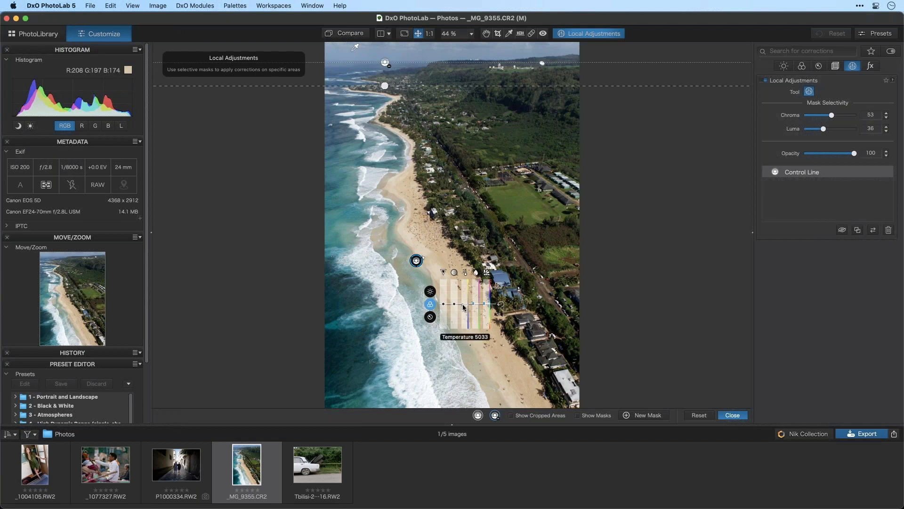
# Try warmer and cooler color temperatures on the masked ocean and settle on a cooler, bluer setting.
pyautogui.moveTo(462, 305)
pyautogui.mouseDown()
pyautogui.moveTo(465, 317)
pyautogui.moveTo(466, 295)
pyautogui.mouseUp()
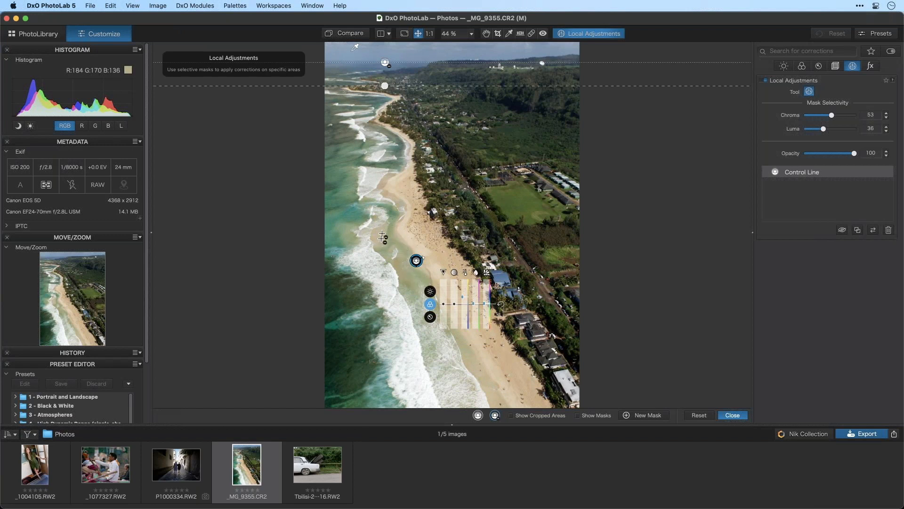
pyautogui.moveTo(463, 297); pyautogui.dragTo(465, 312)
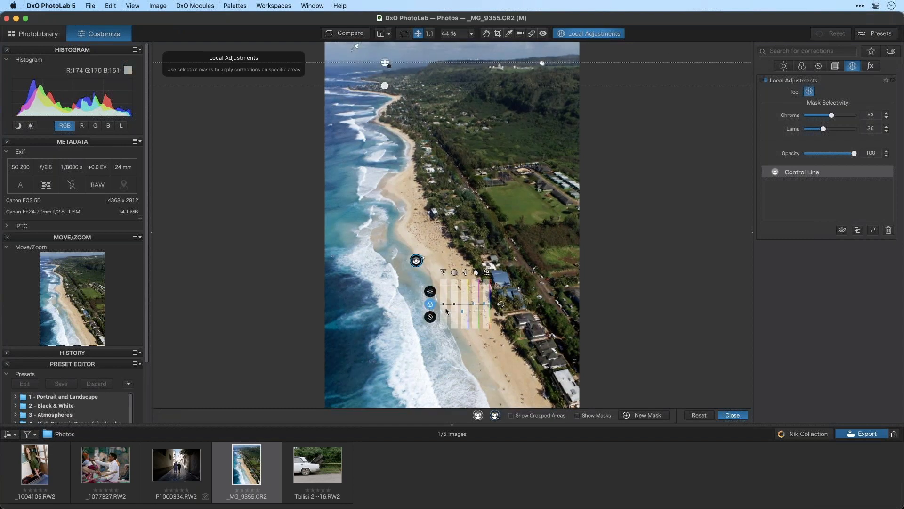
pyautogui.moveTo(469, 326); pyautogui.dragTo(462, 302)
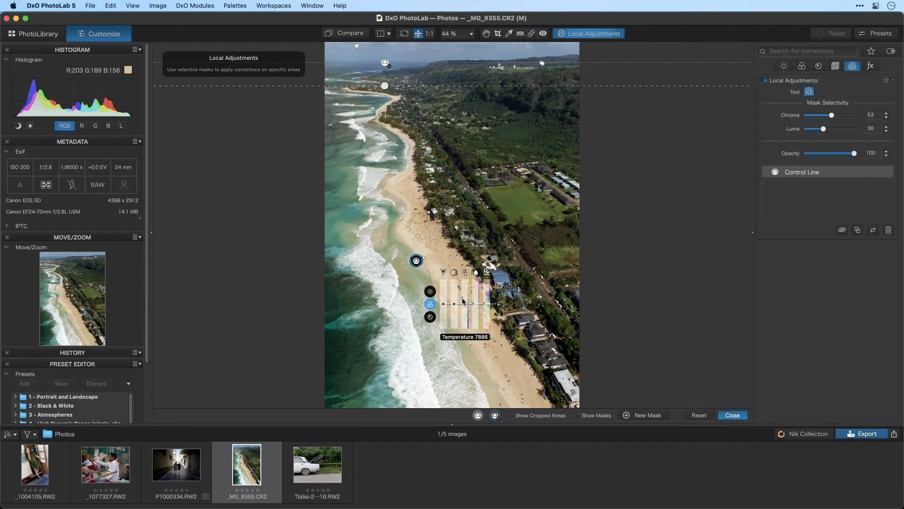
pyautogui.moveTo(463, 302); pyautogui.dragTo(461, 313)
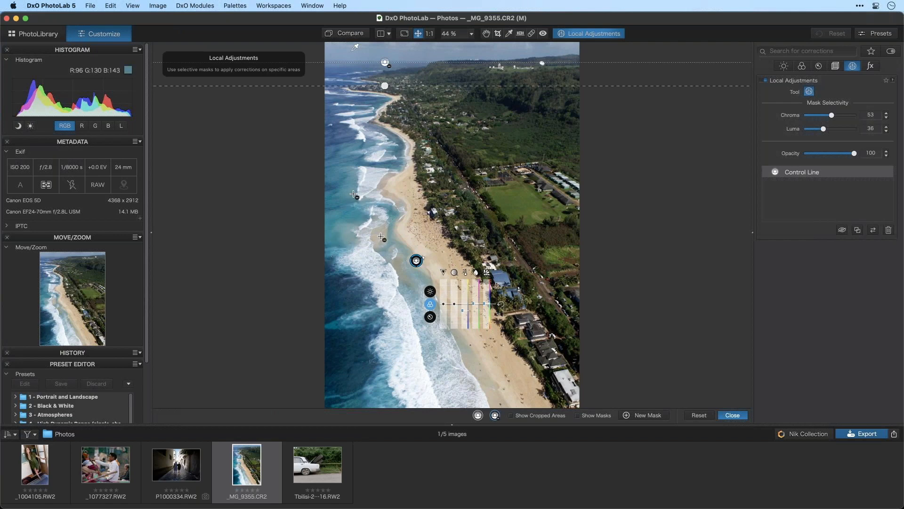
# Show the mask and try adding a positive control point to it over the water along the shoreline.
pyautogui.click(577, 416)
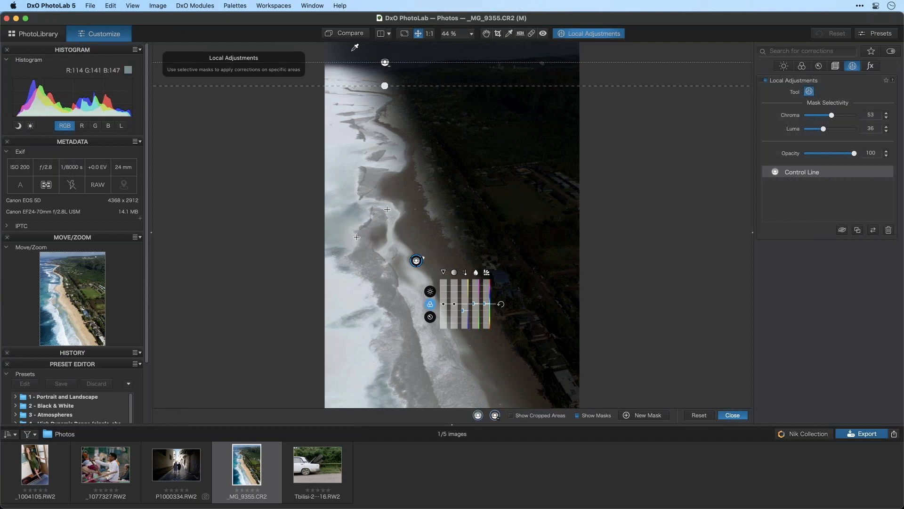
pyautogui.rightClick(363, 224)
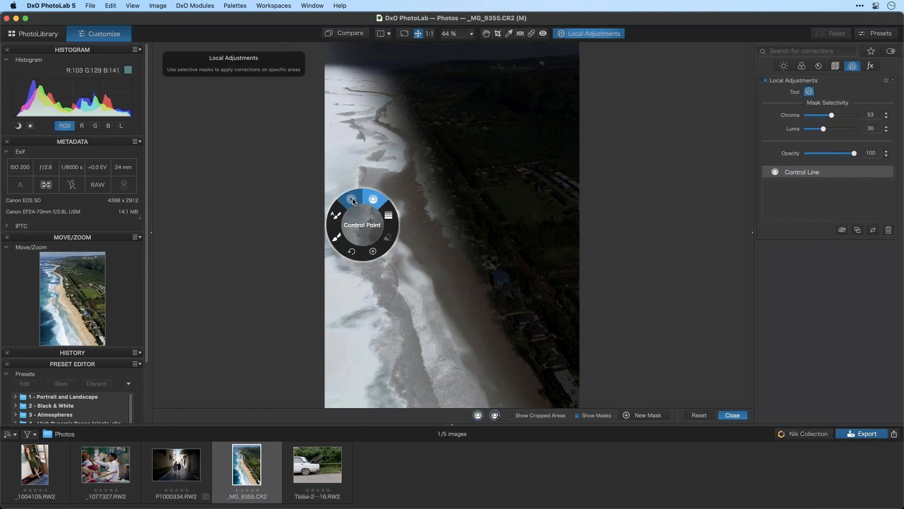
pyautogui.click(354, 201)
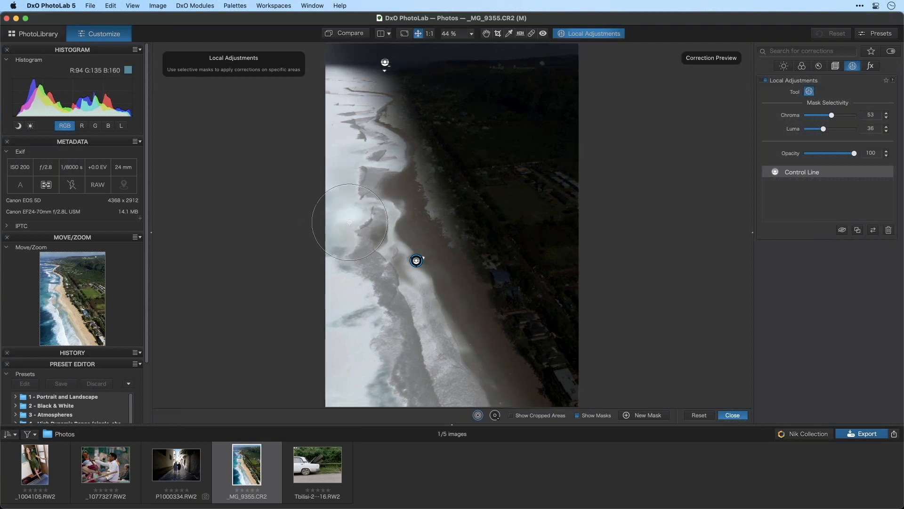
pyautogui.scroll(3, 348, 228)
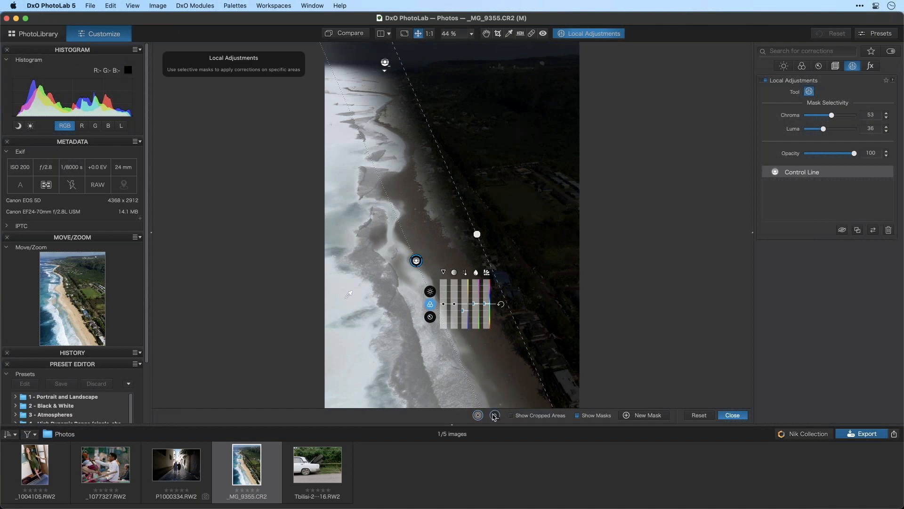
# Place a negative control point on the shallow water beside the beach and shrink its area of influence.
pyautogui.click(381, 234)
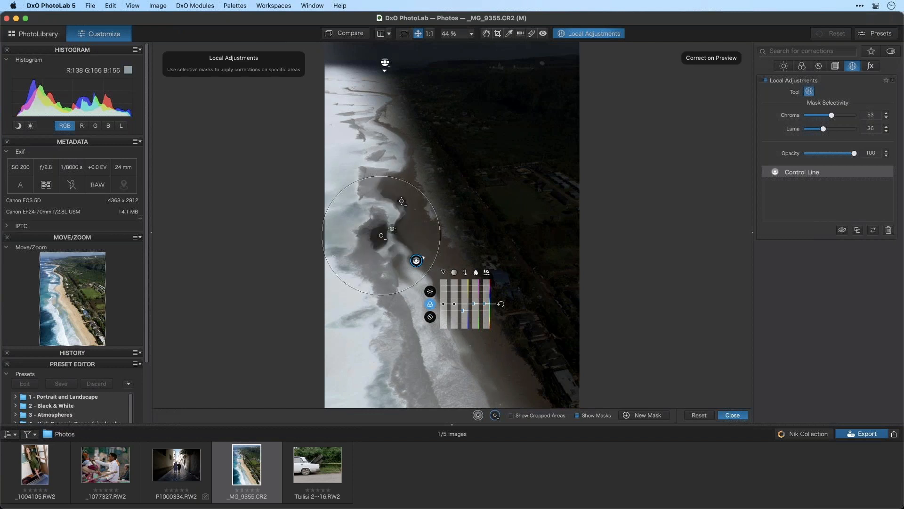
pyautogui.scroll(-5, 381, 235)
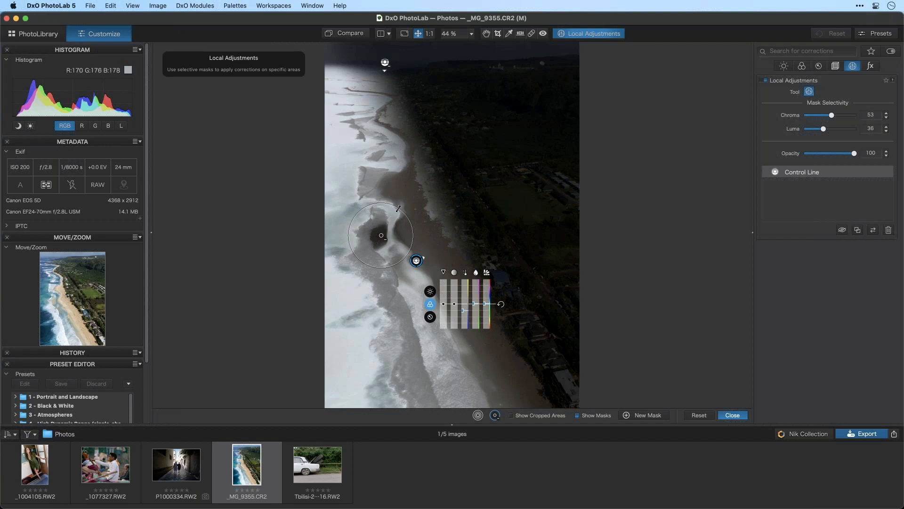
pyautogui.moveTo(399, 208); pyautogui.dragTo(386, 234)
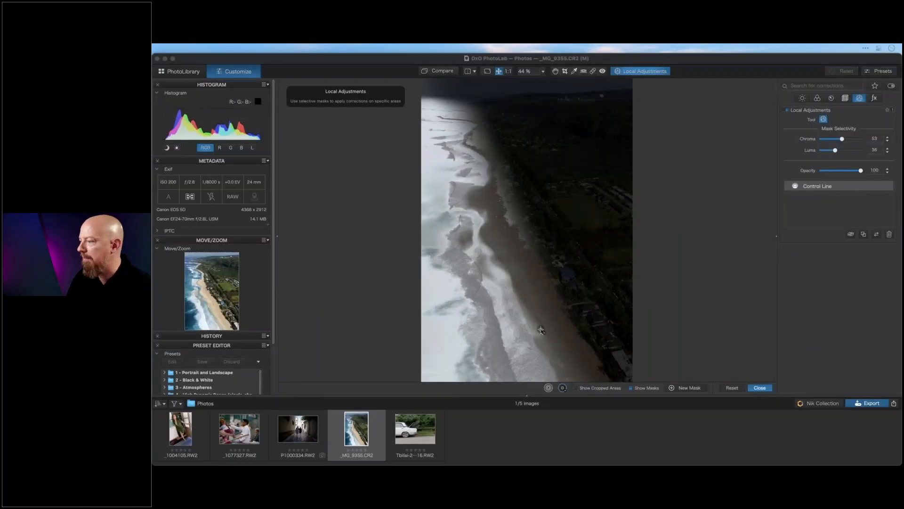
# Combine a control point on the green hillside with positive and negative control lines over the fields in the same mask.
pyautogui.click(542, 331)
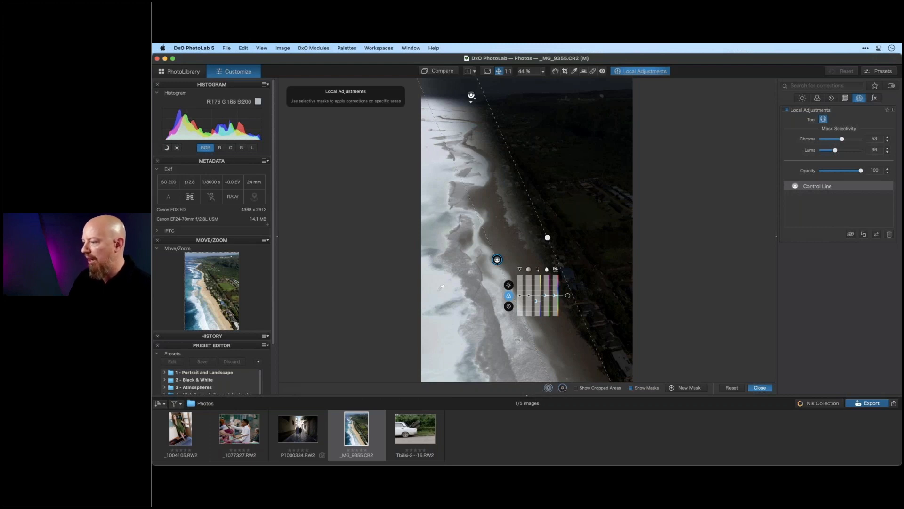
pyautogui.click(562, 154)
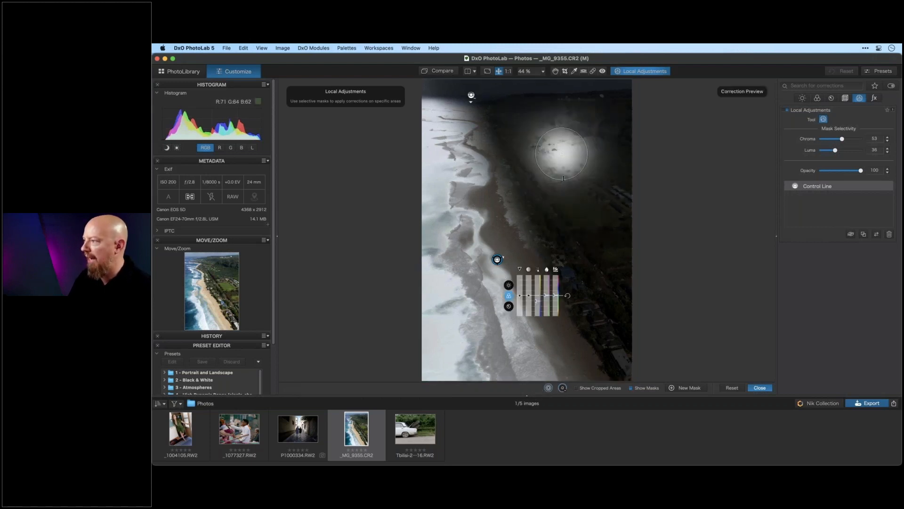
pyautogui.rightClick(570, 222)
pyautogui.click(581, 202)
pyautogui.moveTo(583, 208); pyautogui.dragTo(587, 247)
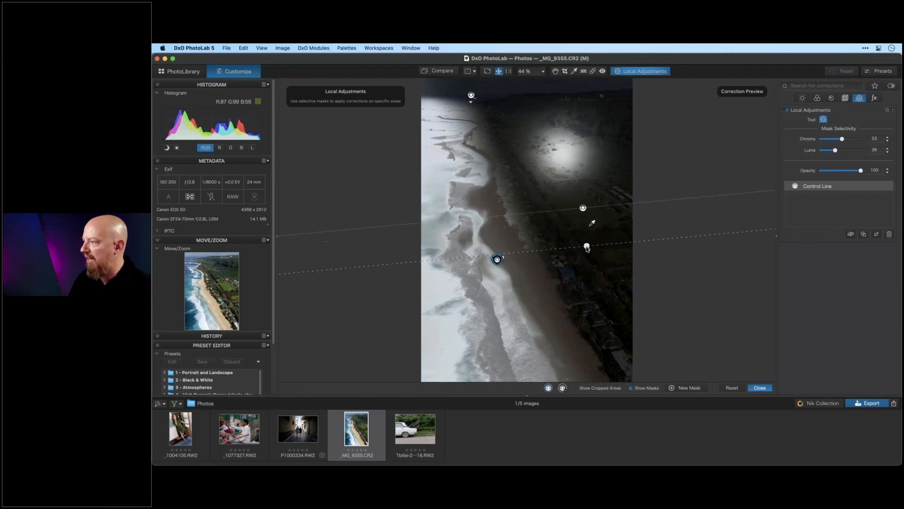
pyautogui.click(562, 388)
pyautogui.moveTo(613, 190)
pyautogui.mouseDown()
pyautogui.moveTo(568, 193)
pyautogui.moveTo(600, 190)
pyautogui.mouseUp()
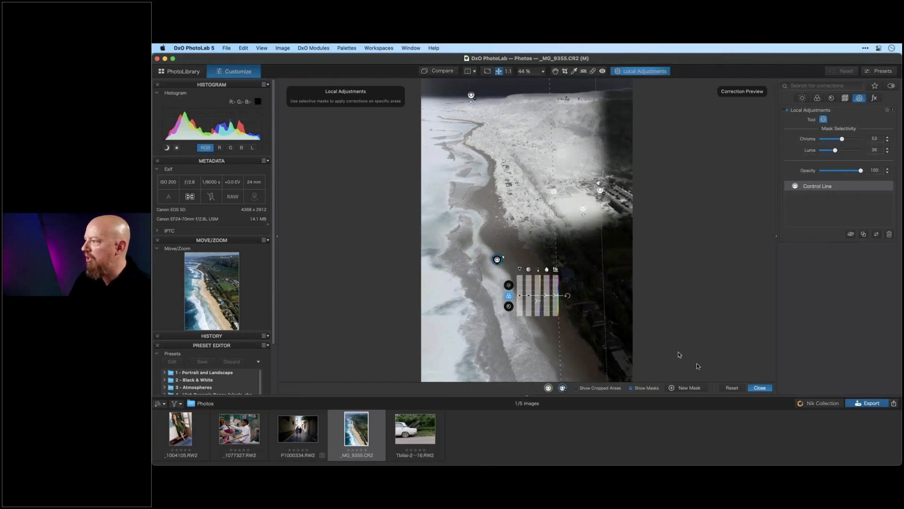
# Reset the local adjustments and add a new control line across the distant green land, with its transition extending downward.
pyautogui.click(733, 387)
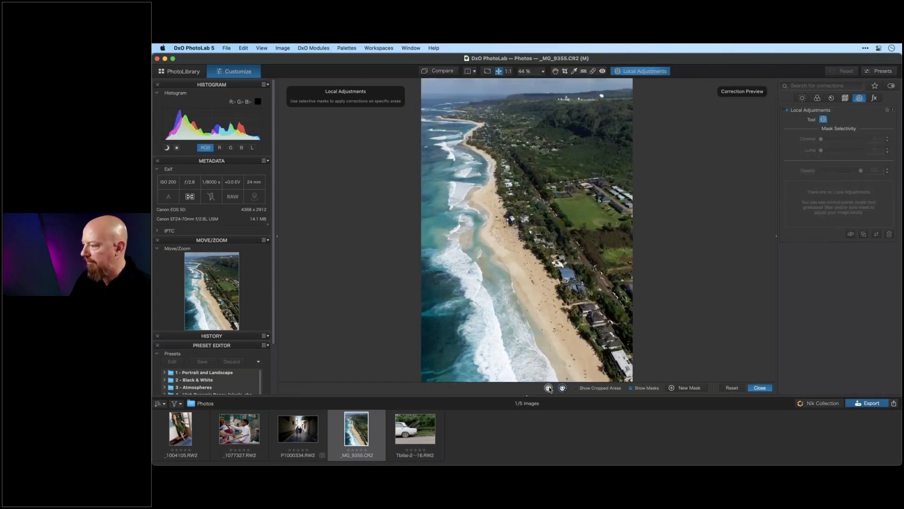
pyautogui.rightClick(541, 175)
pyautogui.click(534, 169)
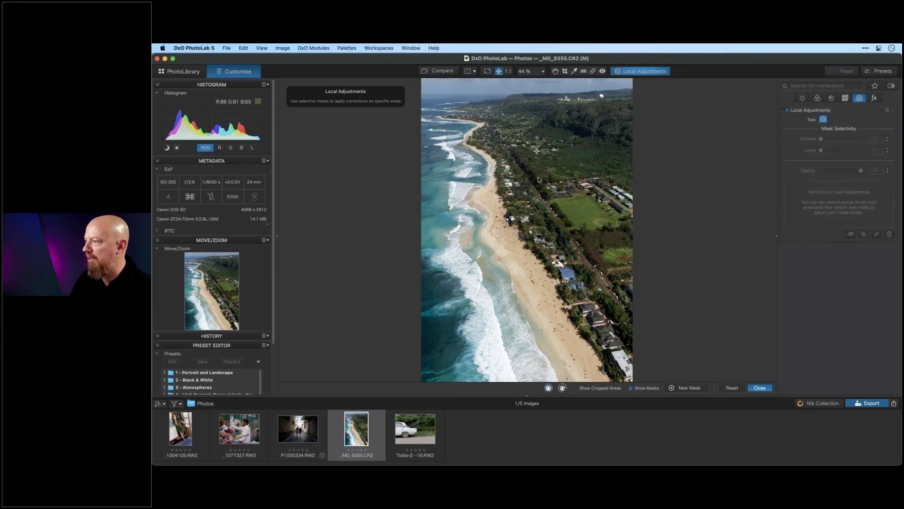
pyautogui.moveTo(537, 150); pyautogui.dragTo(539, 187)
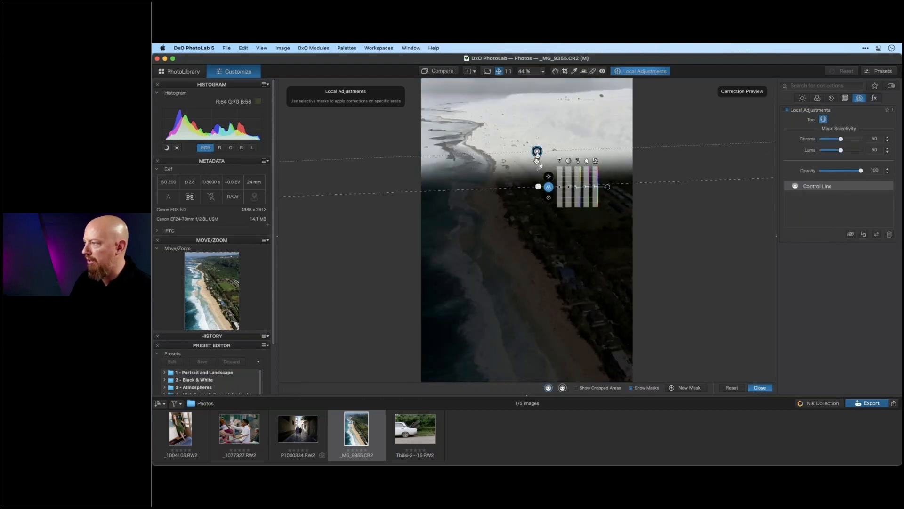
pyautogui.moveTo(537, 152); pyautogui.dragTo(534, 151)
# Extend the mask with control lines from the photo's bottom, left and right sides, plus a negative line over the distant ocean.
pyautogui.moveTo(528, 344); pyautogui.dragTo(528, 289)
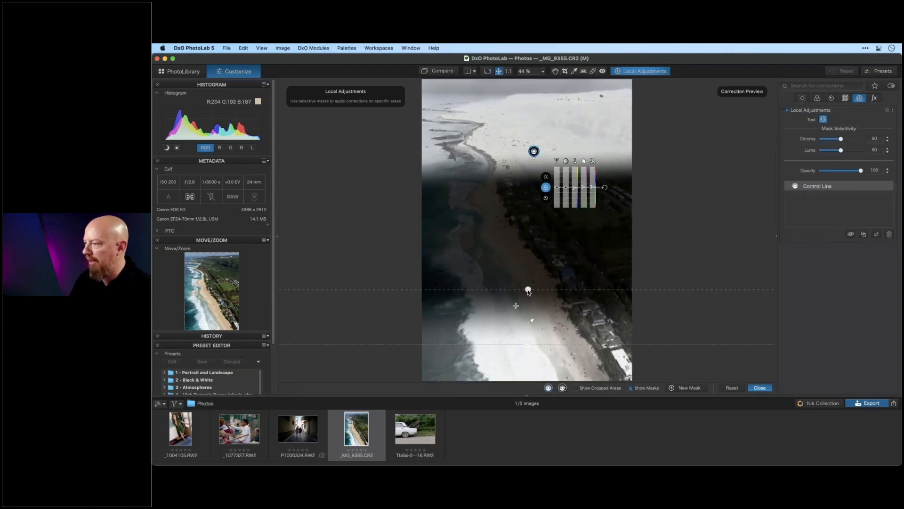
pyautogui.moveTo(460, 247); pyautogui.dragTo(493, 246)
pyautogui.moveTo(604, 242); pyautogui.dragTo(545, 243)
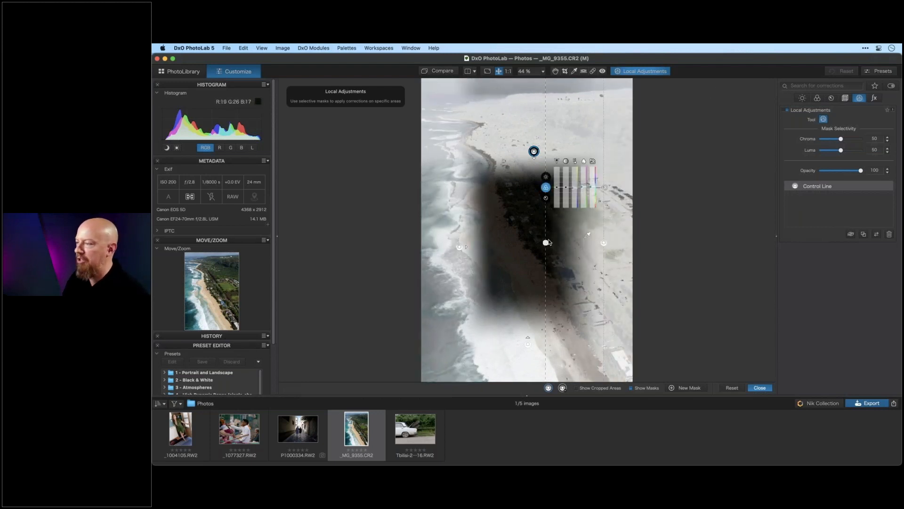
pyautogui.click(563, 389)
pyautogui.moveTo(460, 129); pyautogui.dragTo(441, 97)
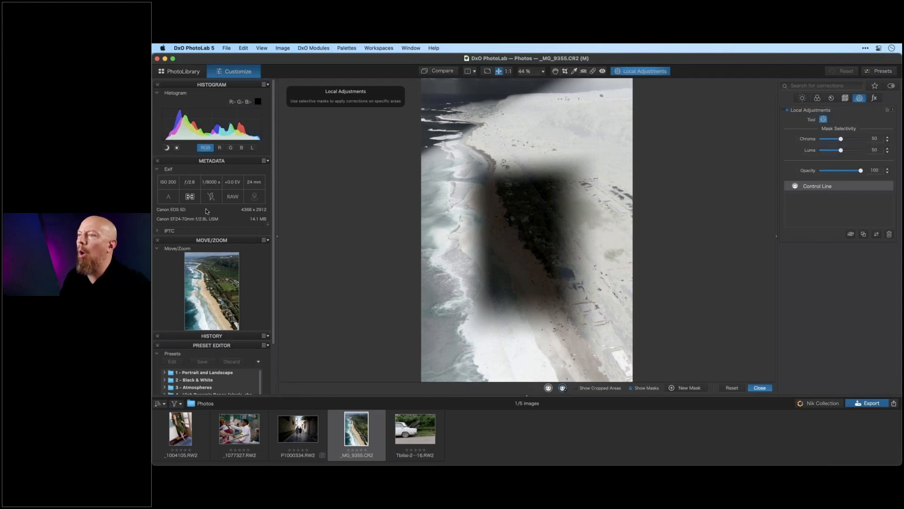
# Move the negative control line outside the photo onto the upper hillside and widen its transition down past the first control line.
pyautogui.moveTo(353, 96)
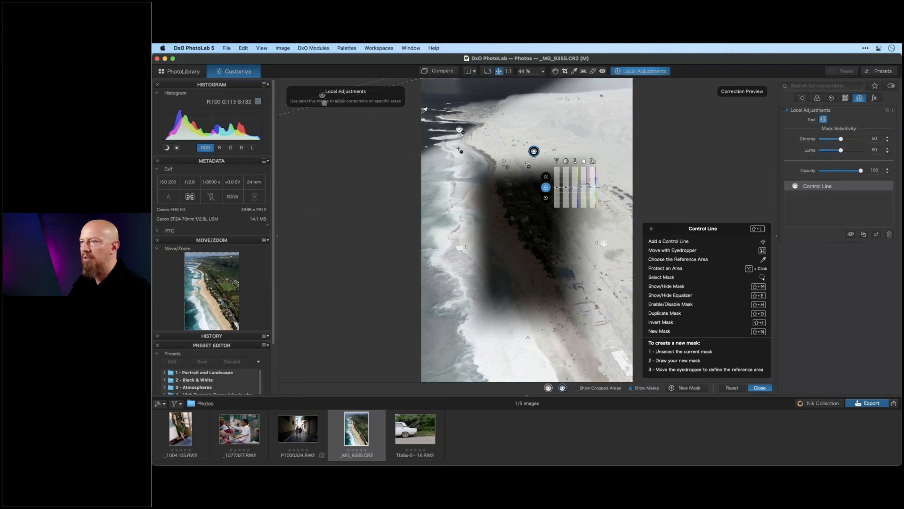
pyautogui.click(534, 151)
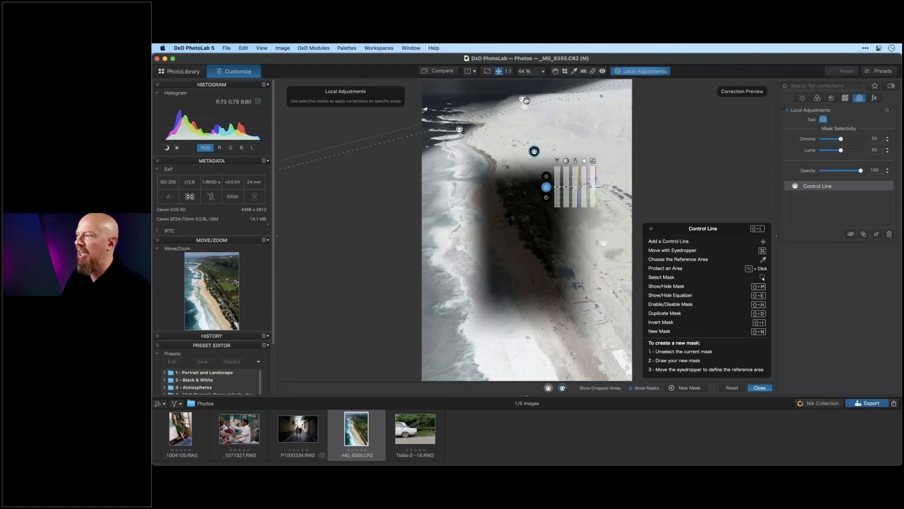
pyautogui.moveTo(536, 187); pyautogui.dragTo(528, 118)
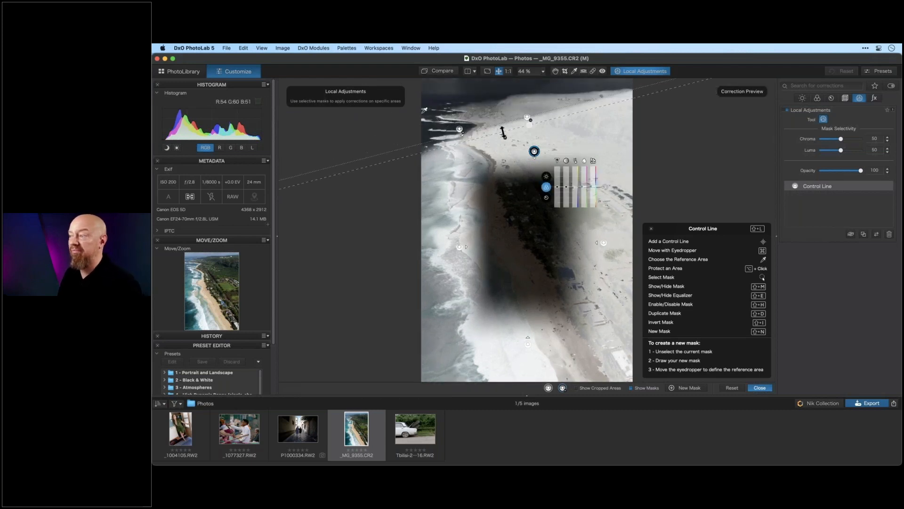
pyautogui.moveTo(505, 159); pyautogui.dragTo(460, 183)
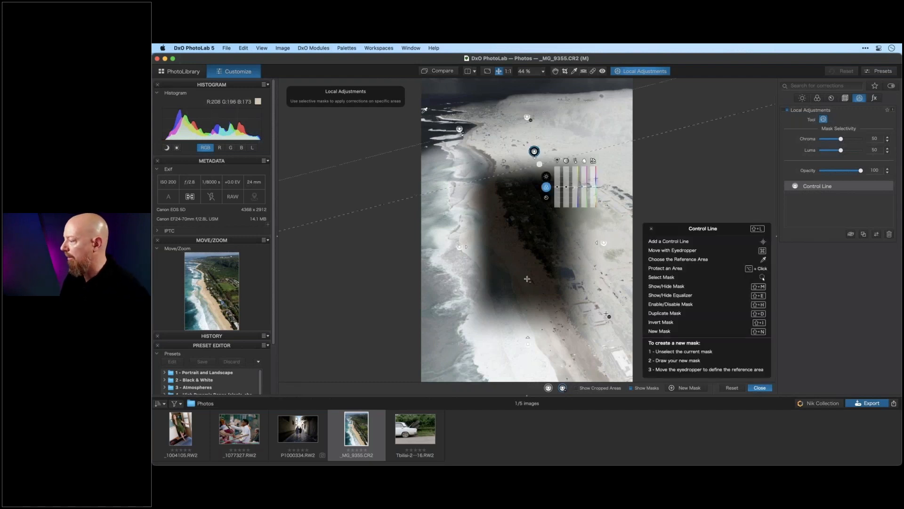
# Close the local adjustments and open the IPTC folder of demo photos in the photo library.
pyautogui.click(760, 387)
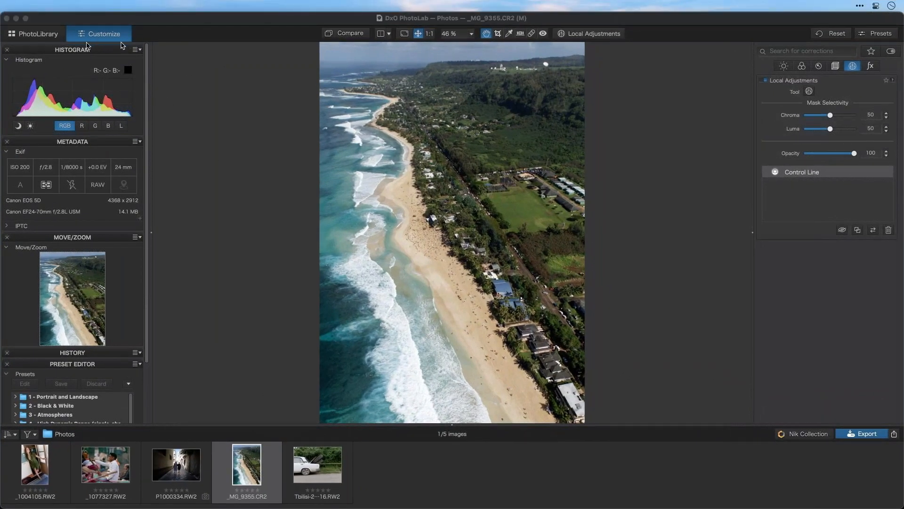
pyautogui.click(54, 35)
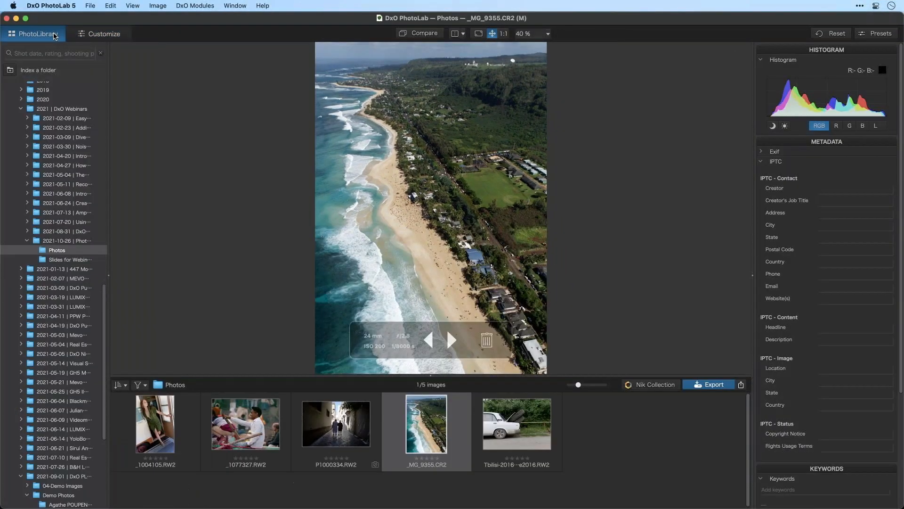
pyautogui.scroll(-10, 76, 350)
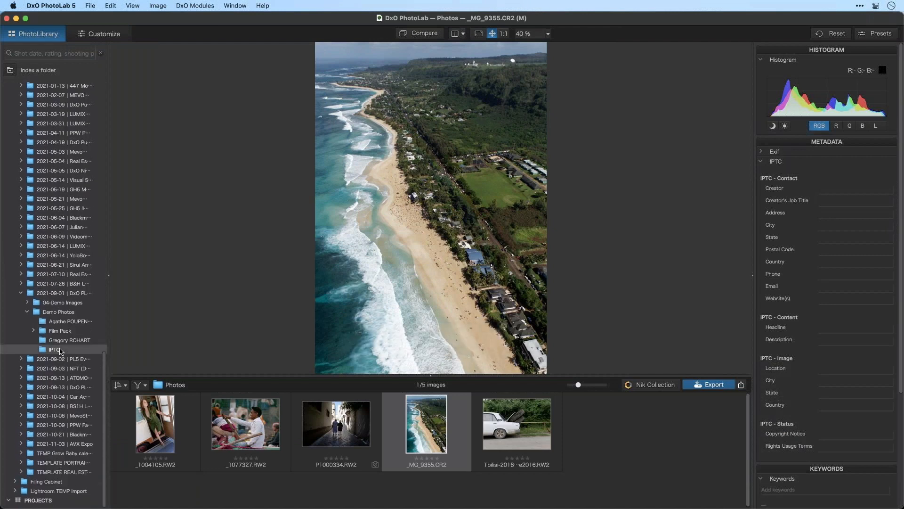
pyautogui.click(56, 349)
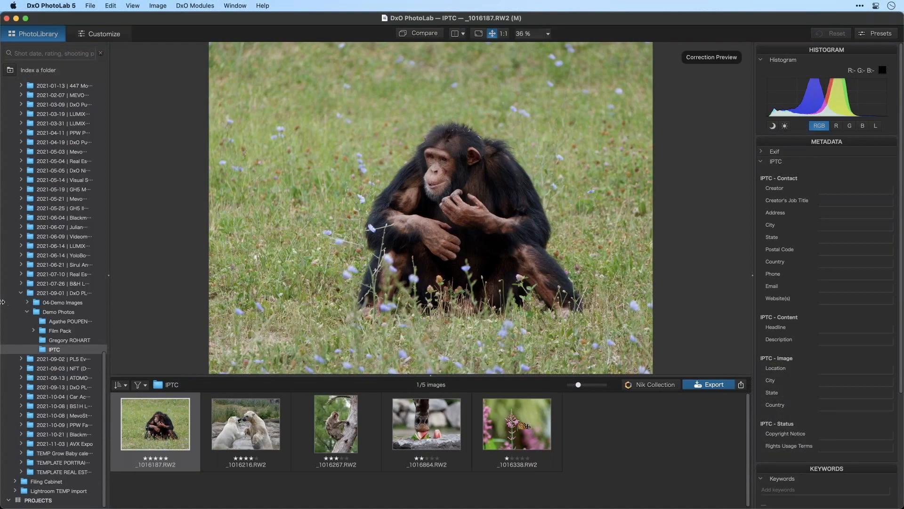
# Narrow the PhotoLab window so Lightroom Classic shows beside it, and hide the folder browser.
pyautogui.moveTo(3, 302); pyautogui.dragTo(318, 279)
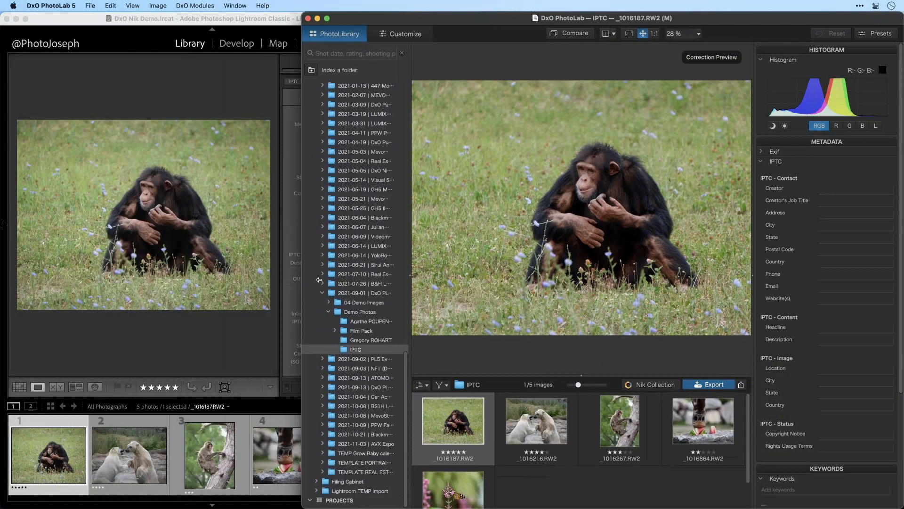
pyautogui.click(410, 275)
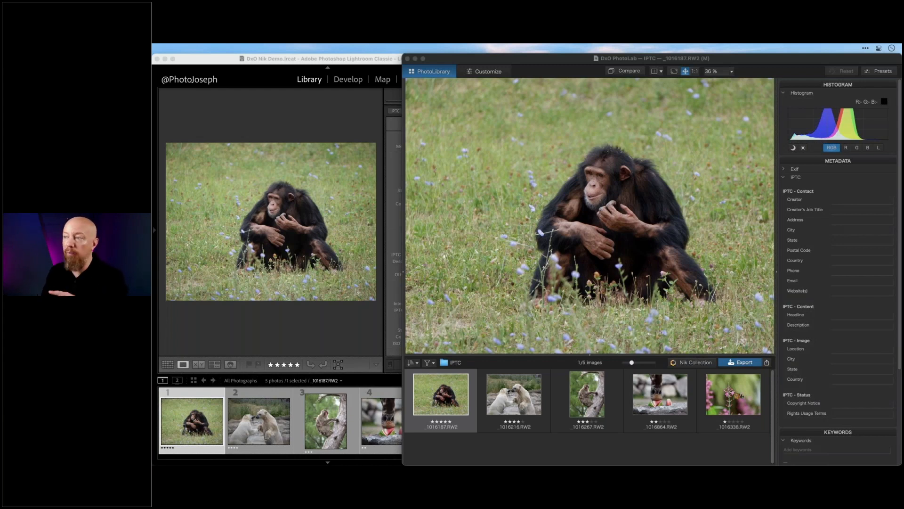
pyautogui.click(538, 189)
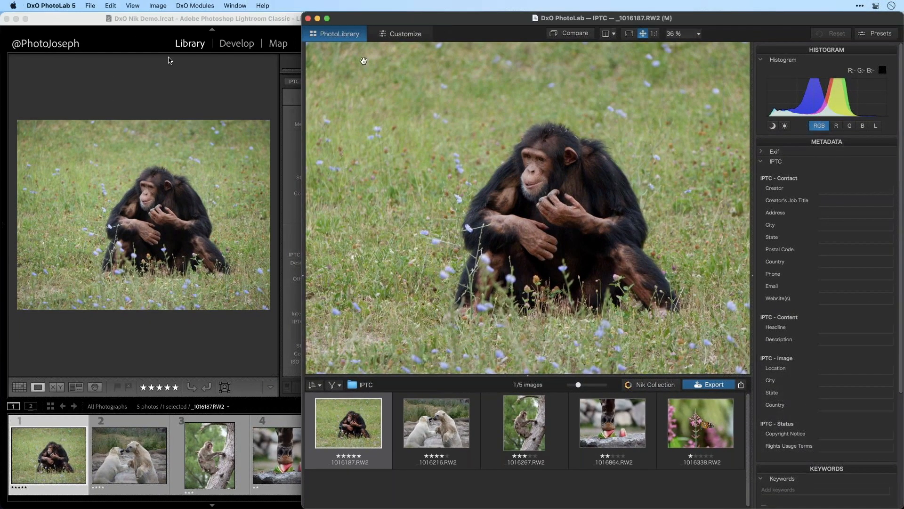
# Turn off Always synchronize for metadata in the Advanced preferences and bring up the manual Read and Write metadata commands.
pyautogui.click(51, 5)
pyautogui.click(47, 76)
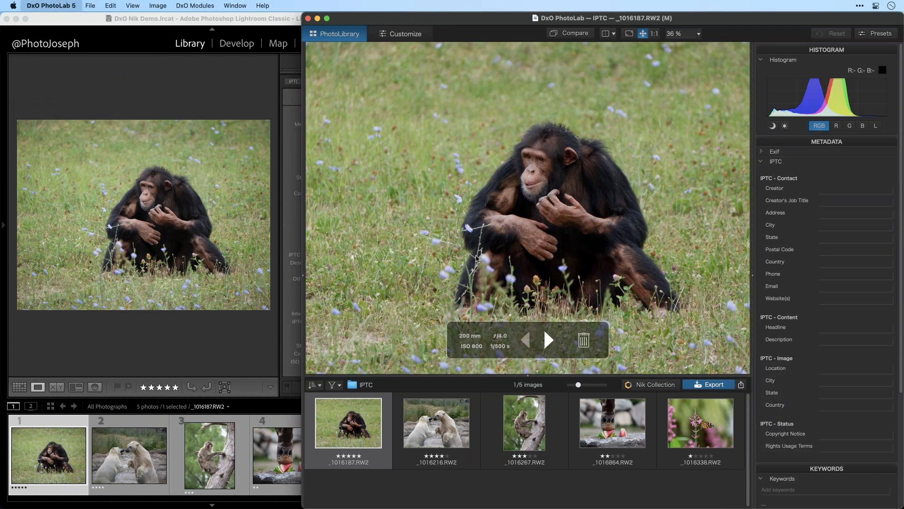
pyautogui.click(643, 100)
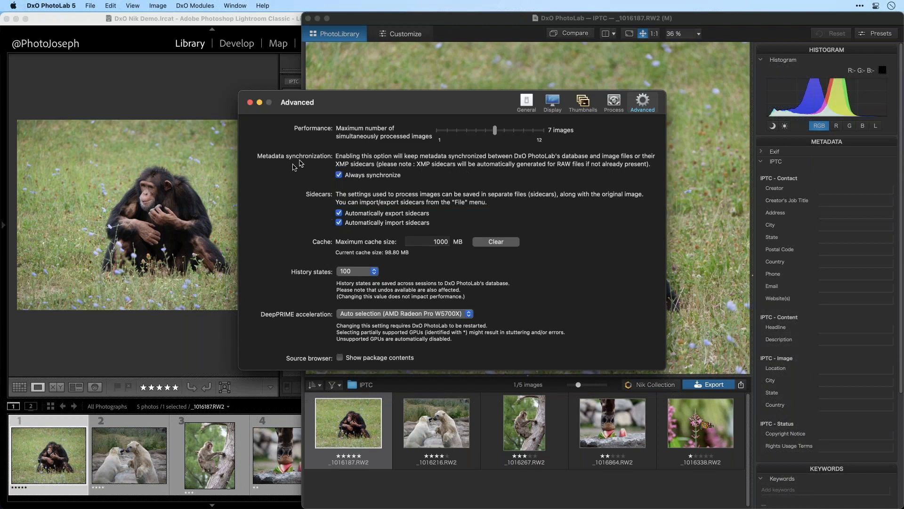
pyautogui.click(338, 175)
pyautogui.click(92, 7)
pyautogui.moveTo(126, 88)
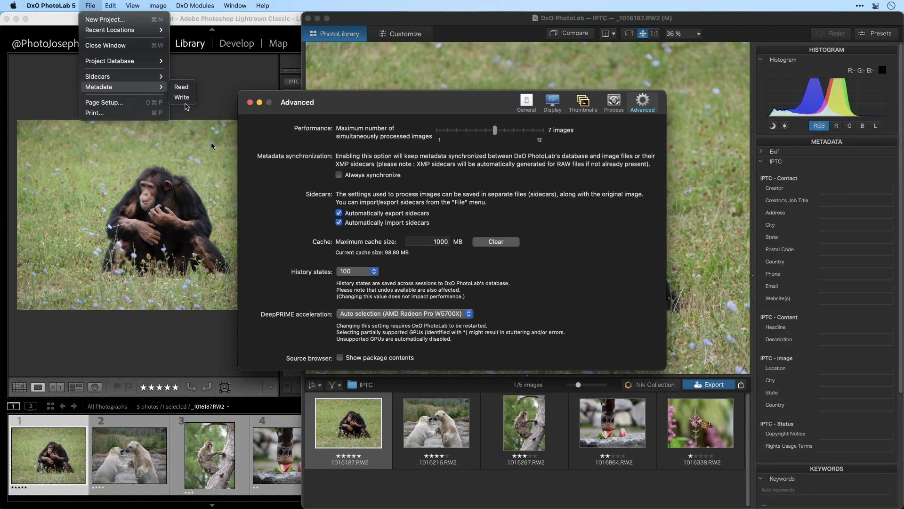
# Turn Always synchronize back on for metadata, accept the data-loss warning, and close the preferences.
pyautogui.click(338, 175)
pyautogui.click(339, 175)
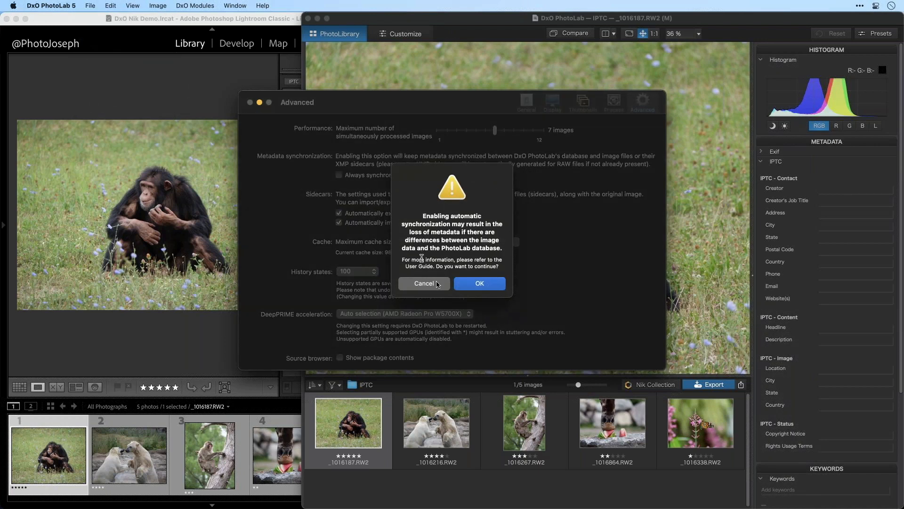
pyautogui.click(461, 286)
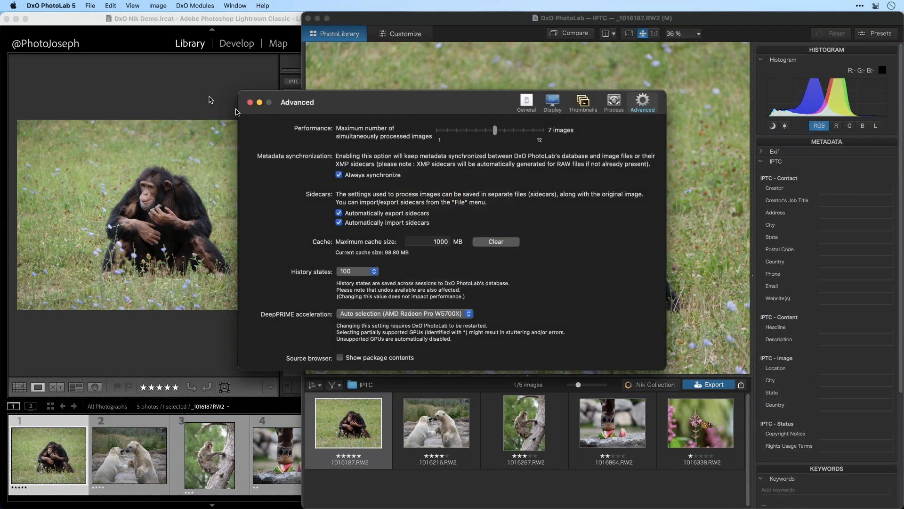
pyautogui.click(250, 102)
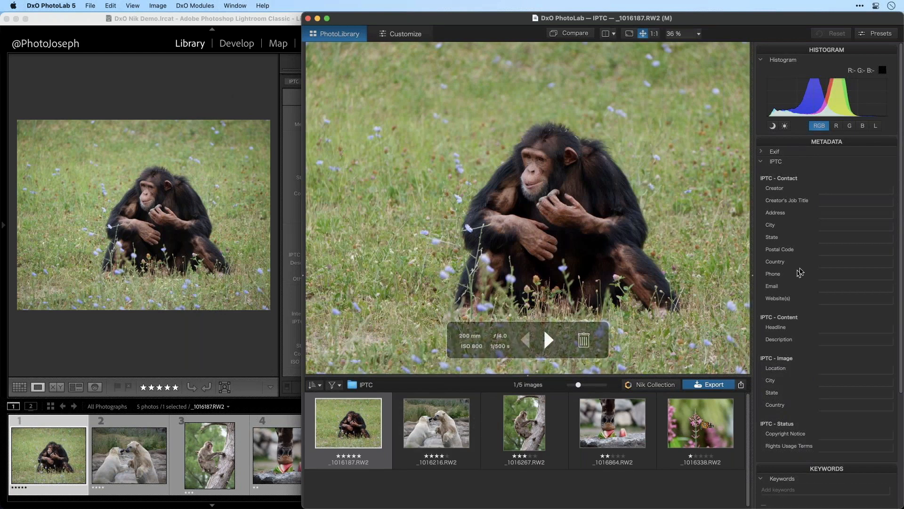
# Review the chimpanzee photo's IPTC fields in PhotoLab, then switch to Lightroom Classic and compare its IPTC fields.
pyautogui.scroll(-5, 805, 283)
pyautogui.scroll(3, 810, 301)
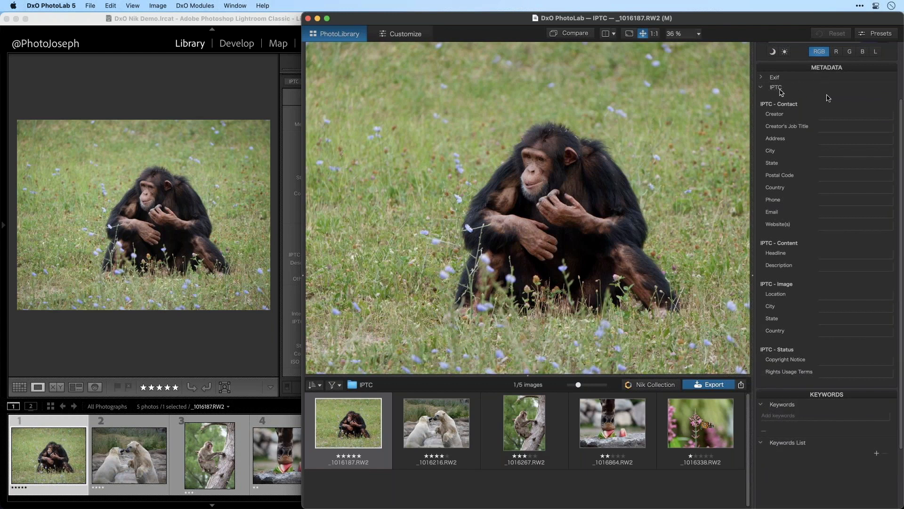
pyautogui.click(136, 73)
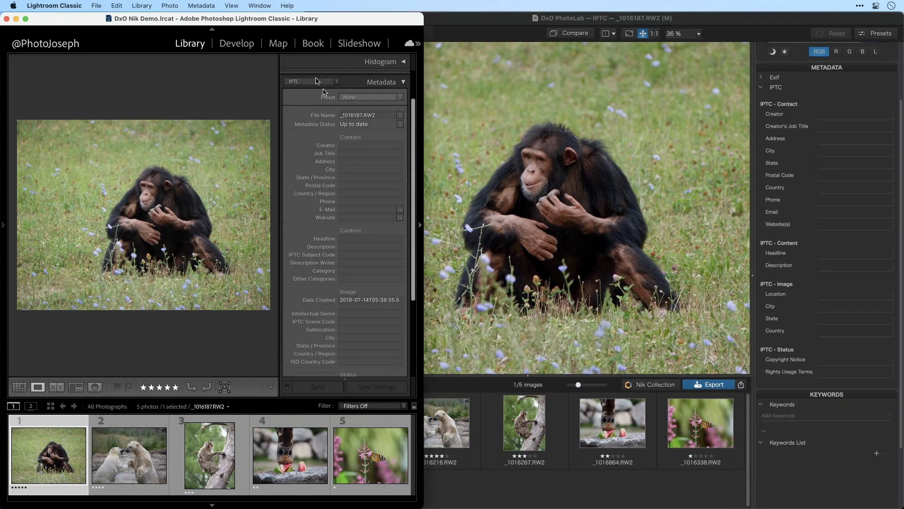
pyautogui.moveTo(416, 173); pyautogui.dragTo(415, 204)
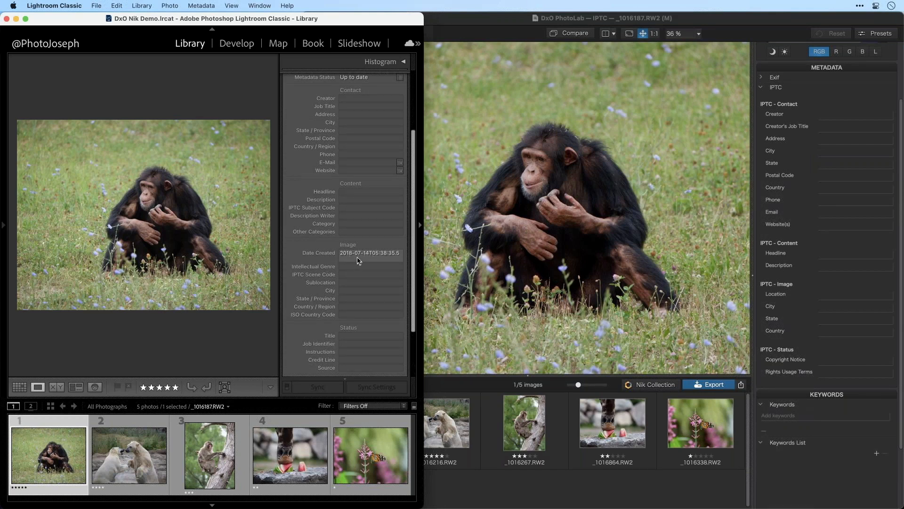
pyautogui.moveTo(415, 189); pyautogui.dragTo(415, 171)
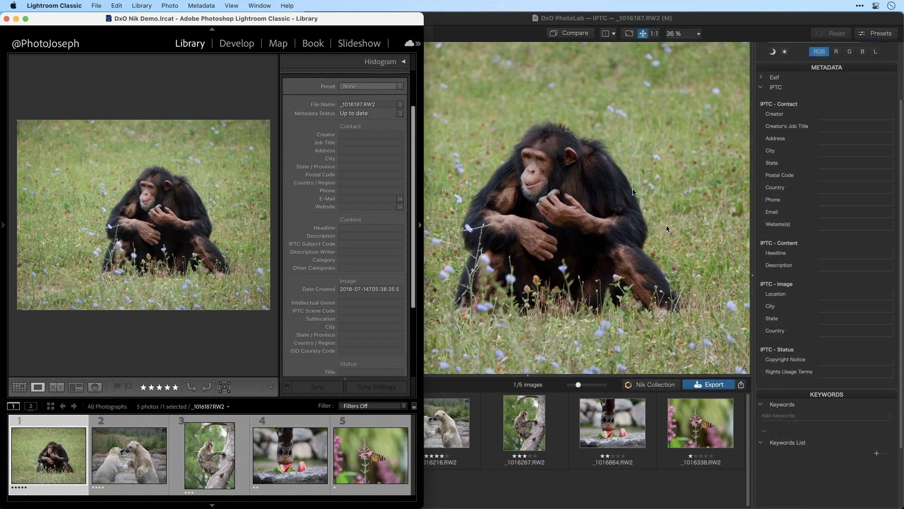
# Enter the photographer's name as the IPTC Creator and set the Job Title to "Chief Photographer".
pyautogui.click(373, 135)
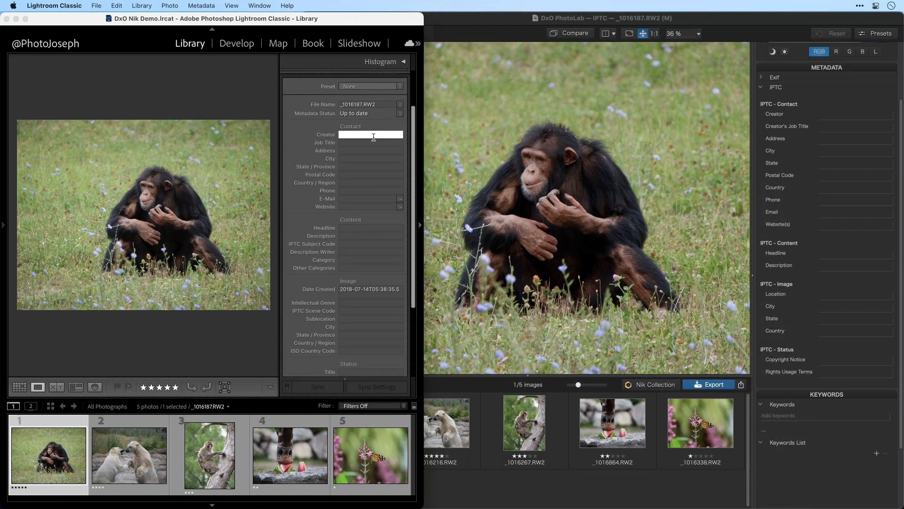
pyautogui.write('PhotoJoseph')
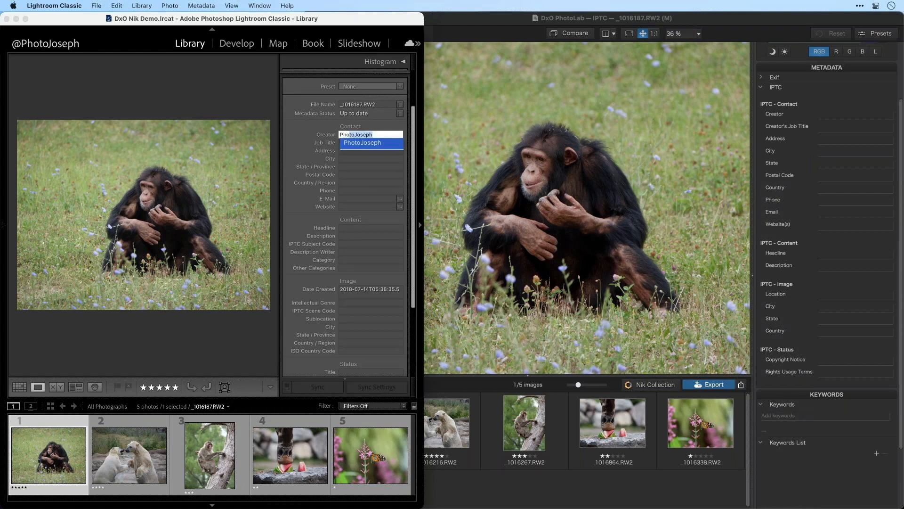
pyautogui.press('Return')
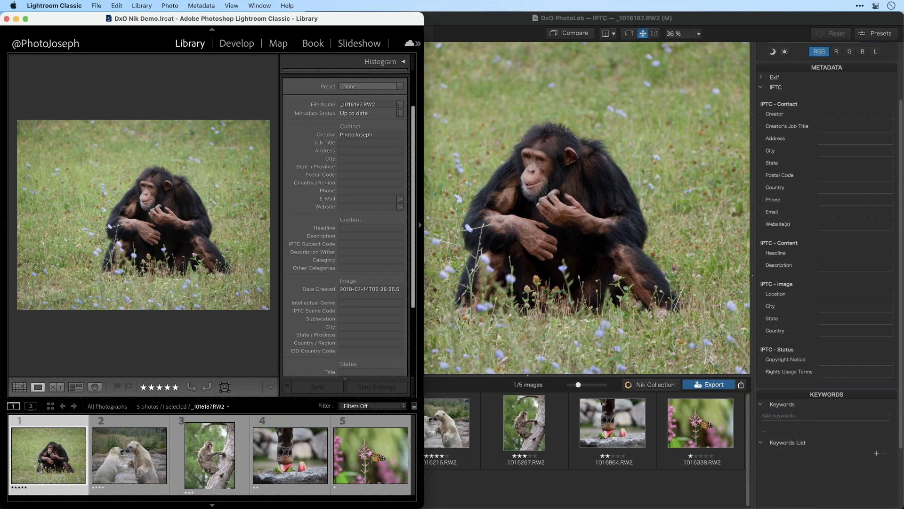
pyautogui.press('F7')
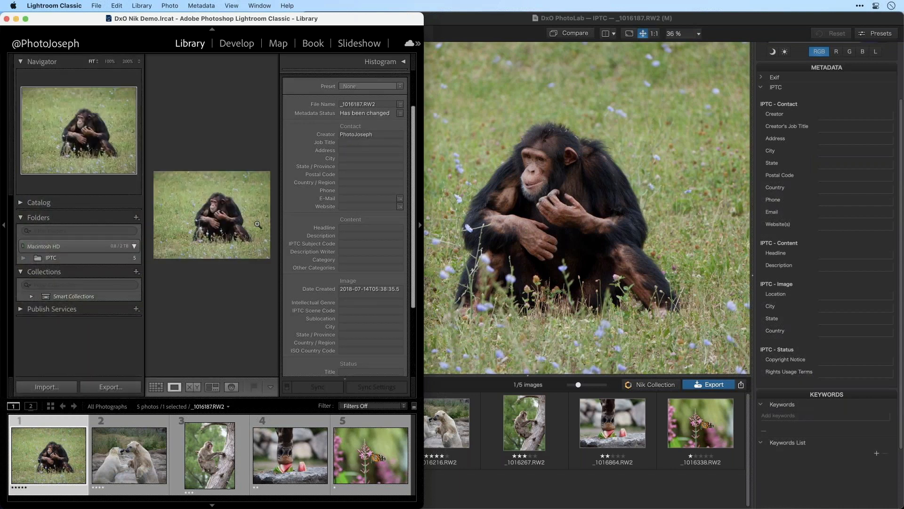
pyautogui.press('F7')
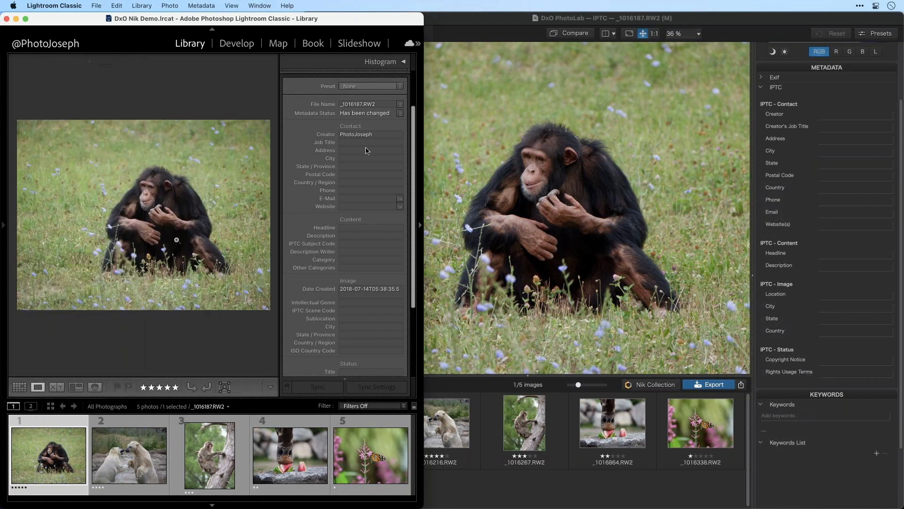
pyautogui.click(359, 143)
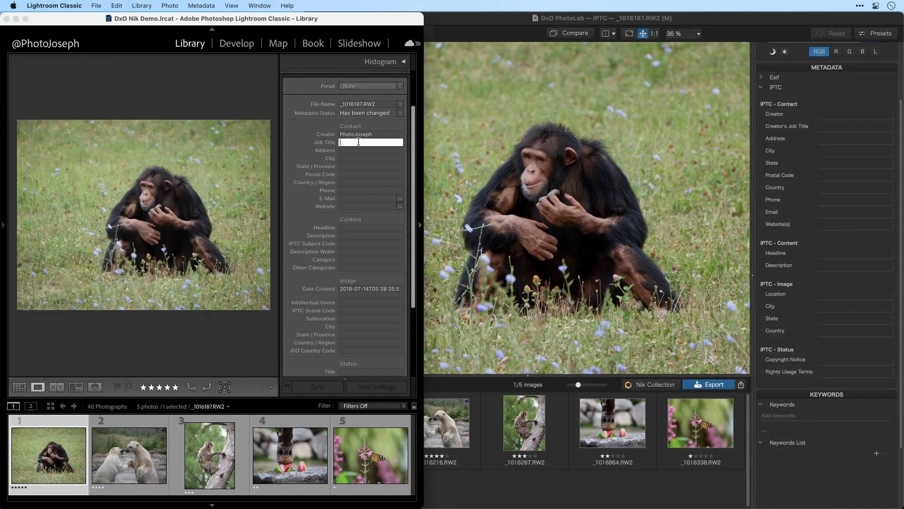
pyautogui.write('Chief Photographer')
pyautogui.press('Tab')
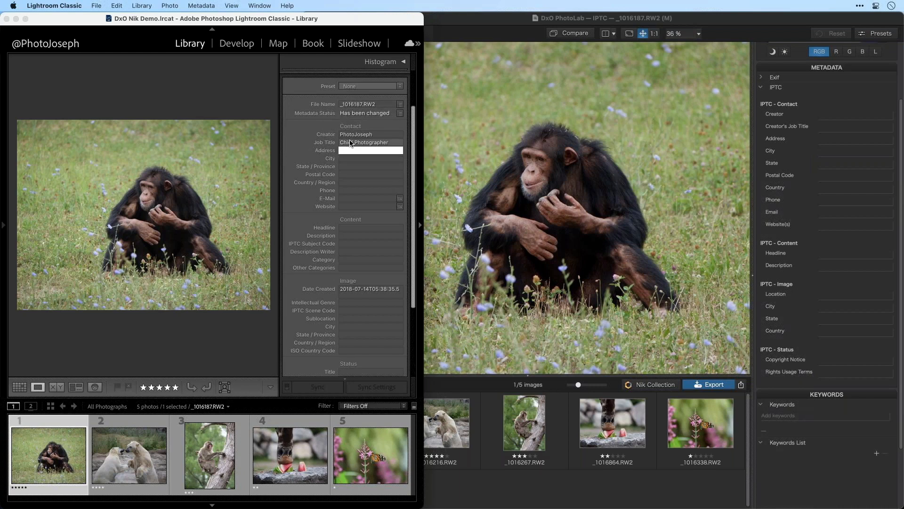
# Save the photo's changed metadata to disk and switch to PhotoLab to check the synchronized contact fields.
pyautogui.click(195, 5)
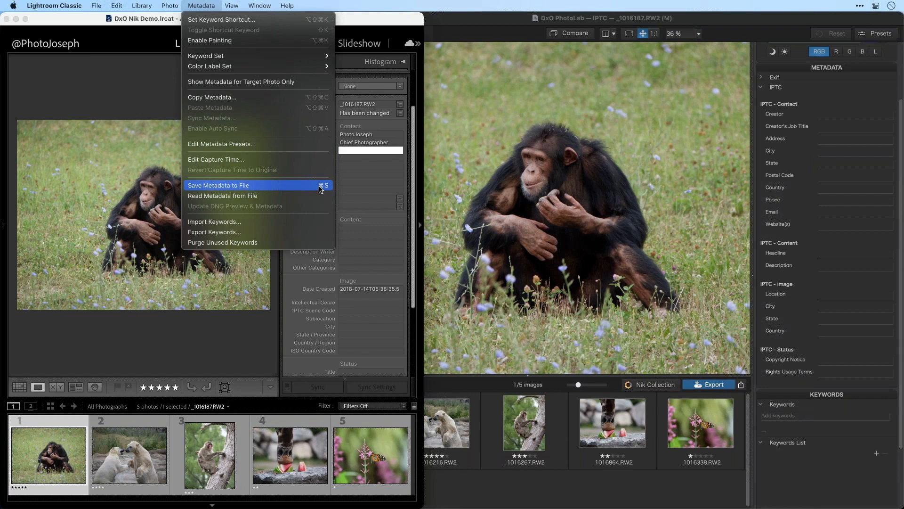
pyautogui.click(281, 186)
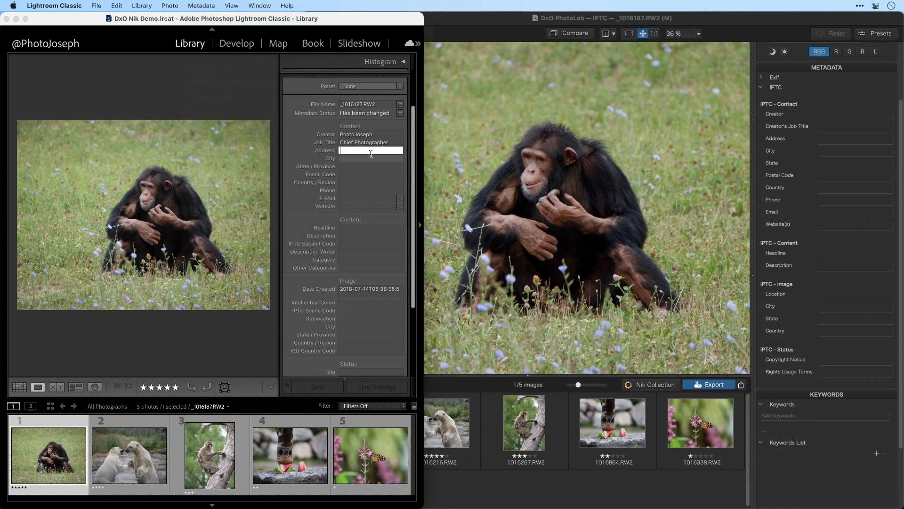
pyautogui.click(400, 114)
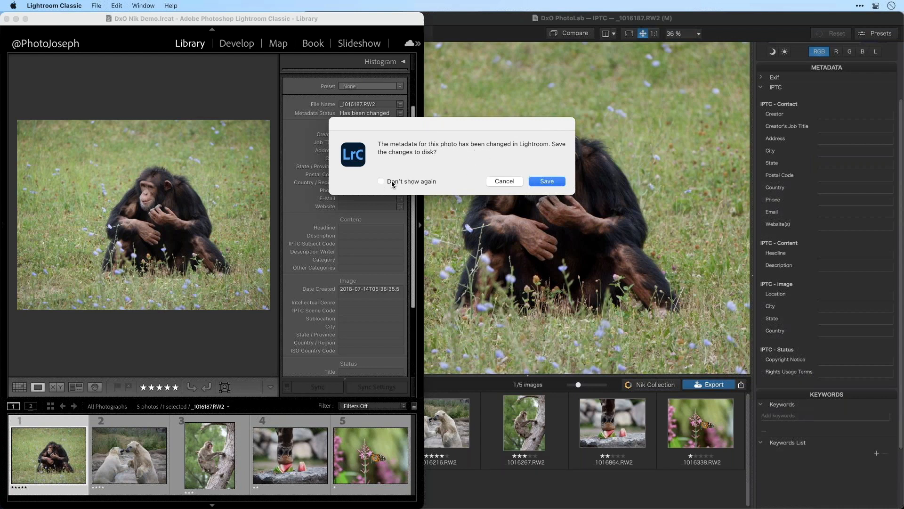
pyautogui.click(544, 183)
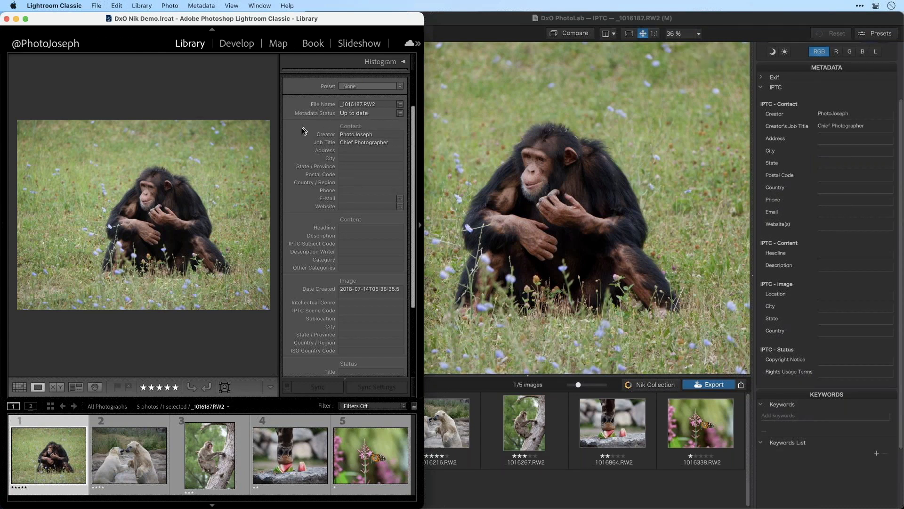
pyautogui.click(863, 94)
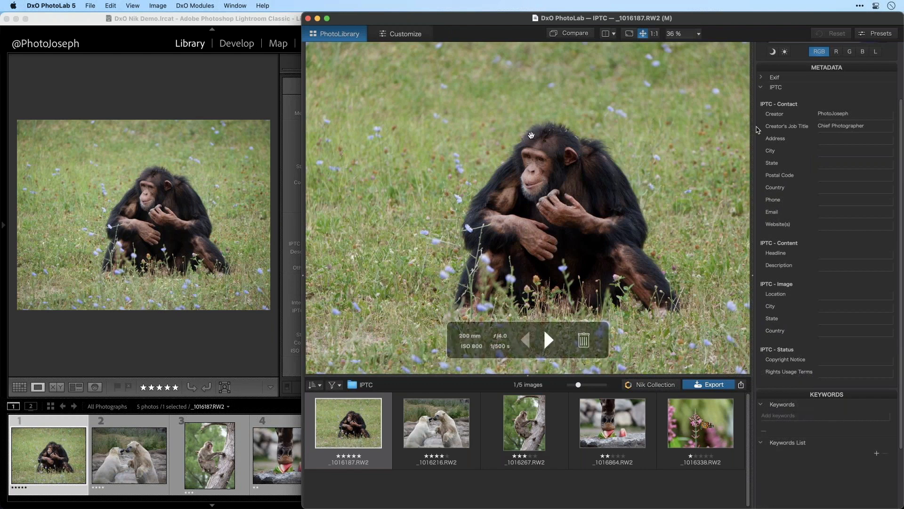
# Switch to Lightroom Classic and set the chimpanzee photo's IPTC Address to "my address" and City to "my city".
pyautogui.click(230, 101)
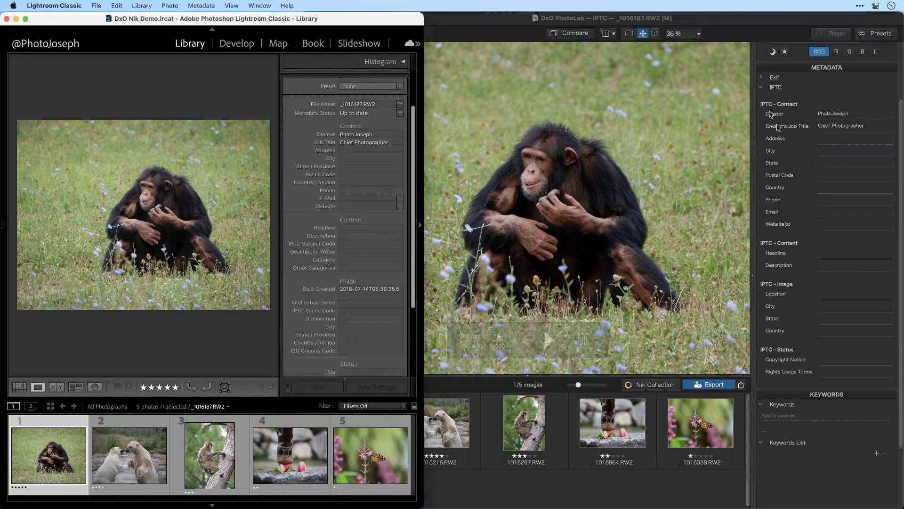
pyautogui.click(368, 150)
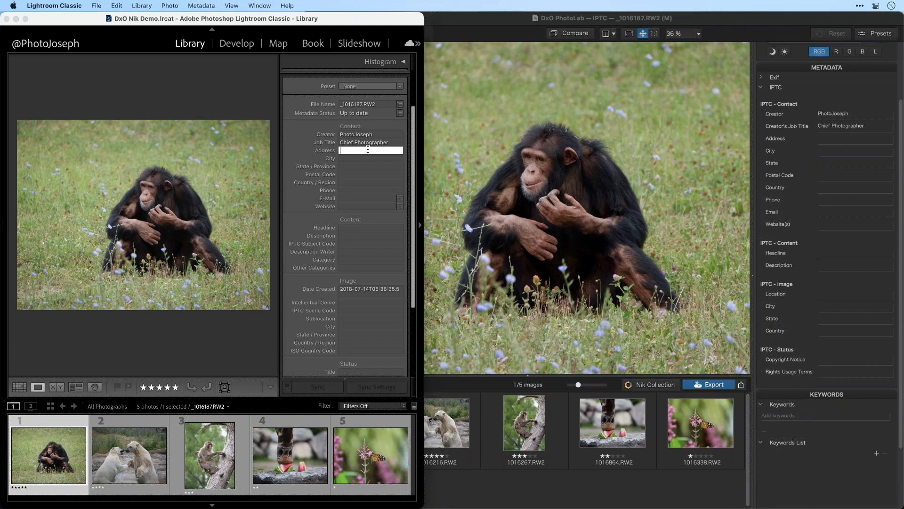
pyautogui.write('my address')
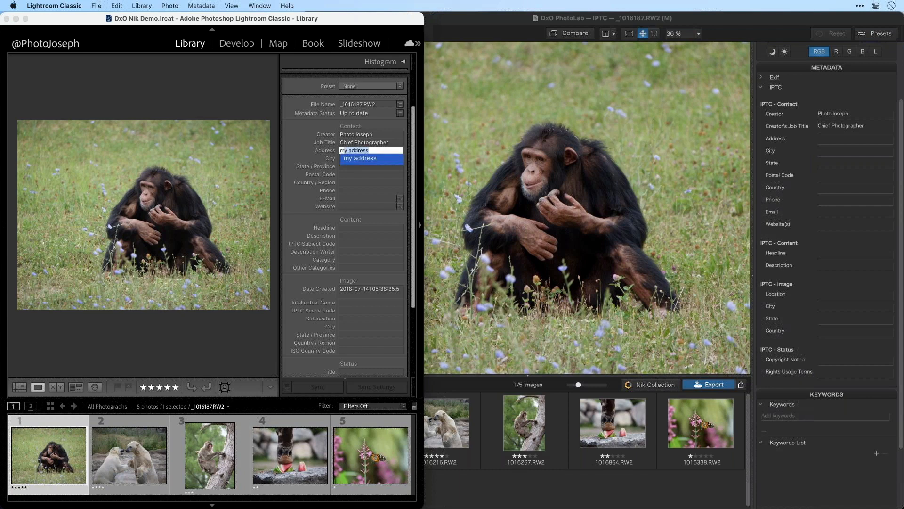
pyautogui.press('Return')
pyautogui.press('Tab')
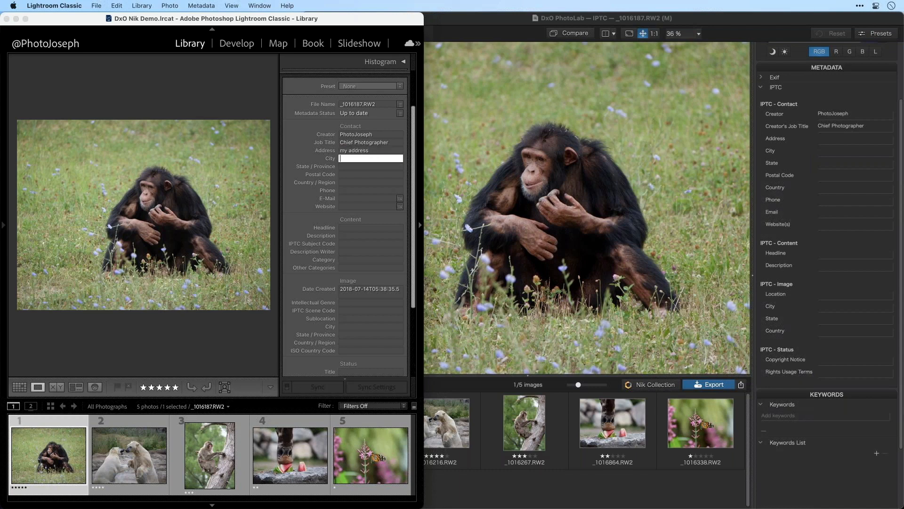
pyautogui.write('my city')
pyautogui.press('Tab')
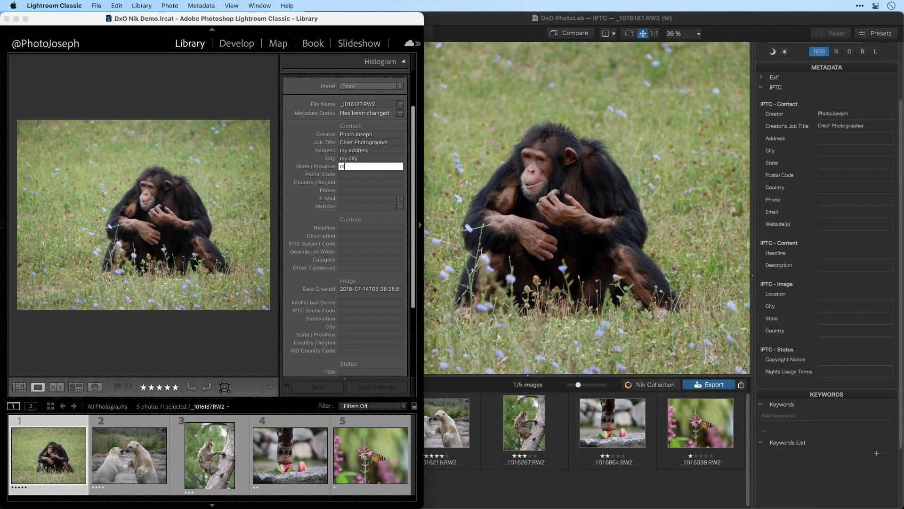
# Set the IPTC State / Province to "my state", Postal Code to "my code" and Country / Region to "my country".
pyautogui.write('my state')
pyautogui.press('Tab')
pyautogui.write('my co')
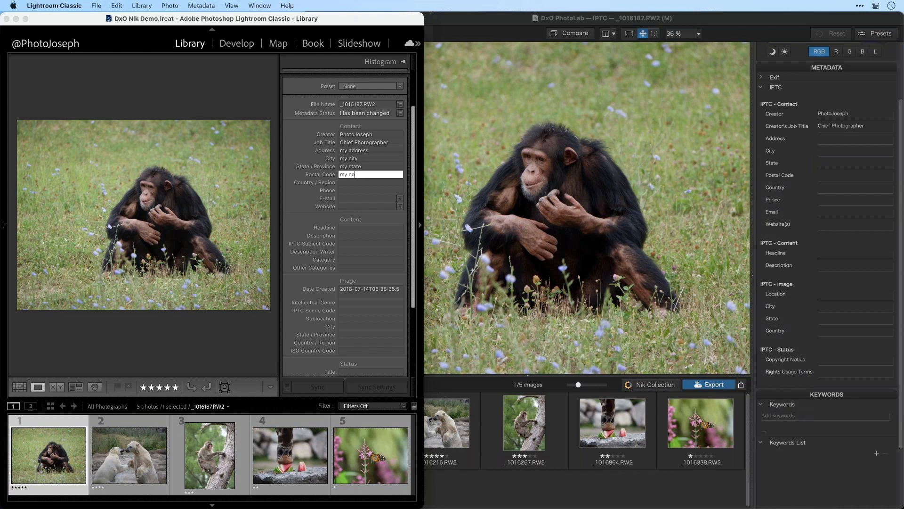
pyautogui.write('de')
pyautogui.press('Tab')
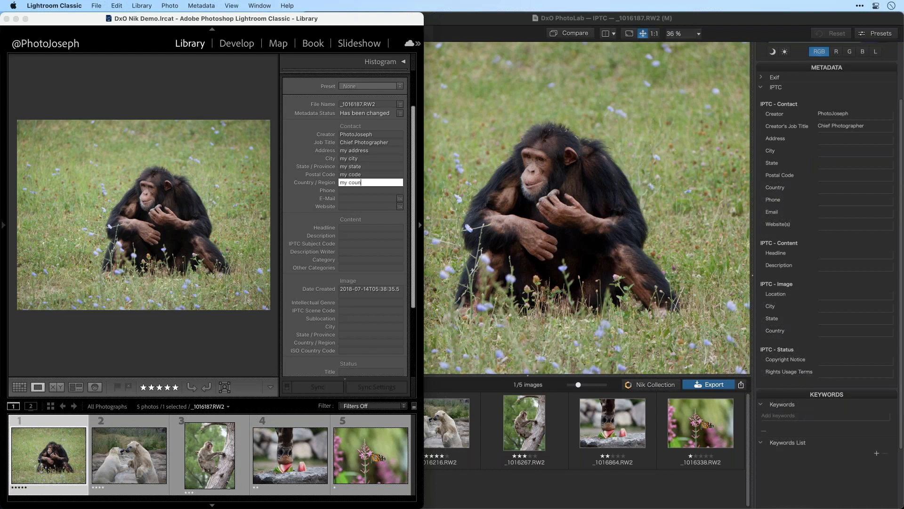
pyautogui.write('tru')
pyautogui.press('Tab')
pyautogui.hotkey('shift', 'Tab')
pyautogui.press('Right')
pyautogui.write('y')
pyautogui.press('Tab')
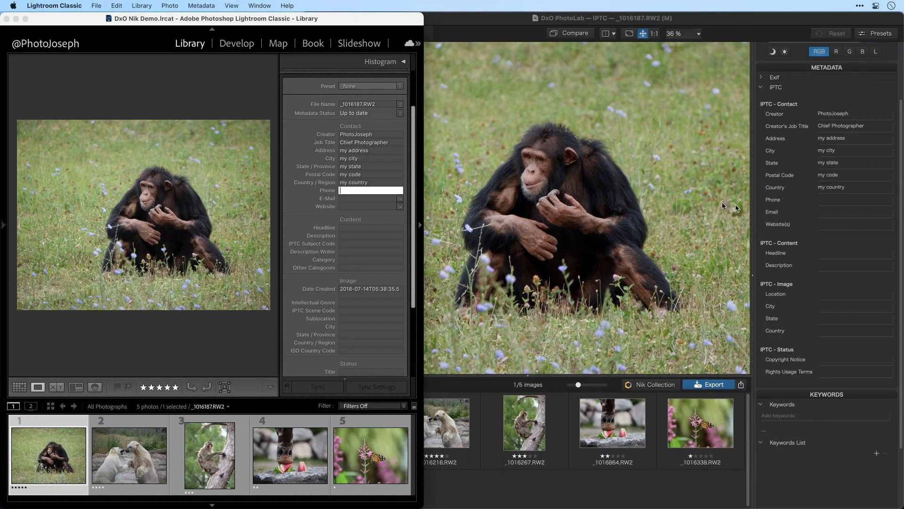
# Switch to PhotoLab and set the IPTC contact Phone to "my phone" and Email to "my email".
pyautogui.click(838, 200)
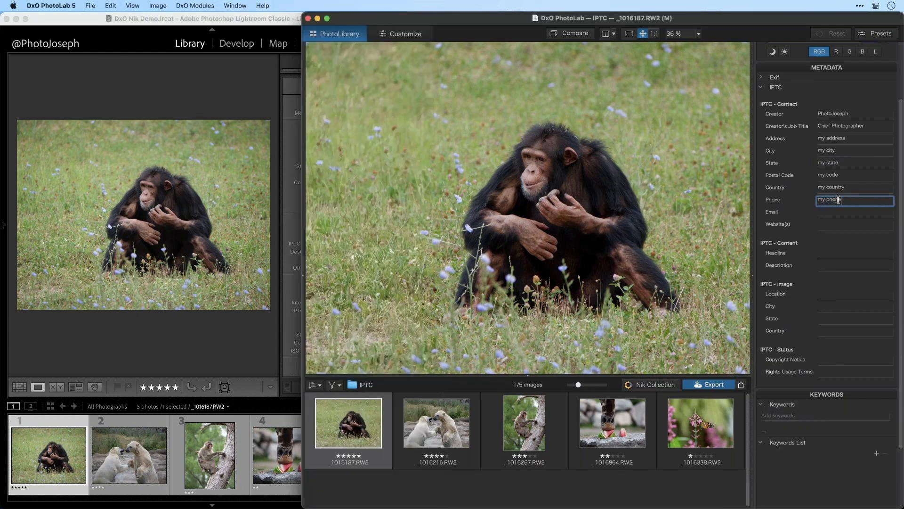
pyautogui.press('Tab')
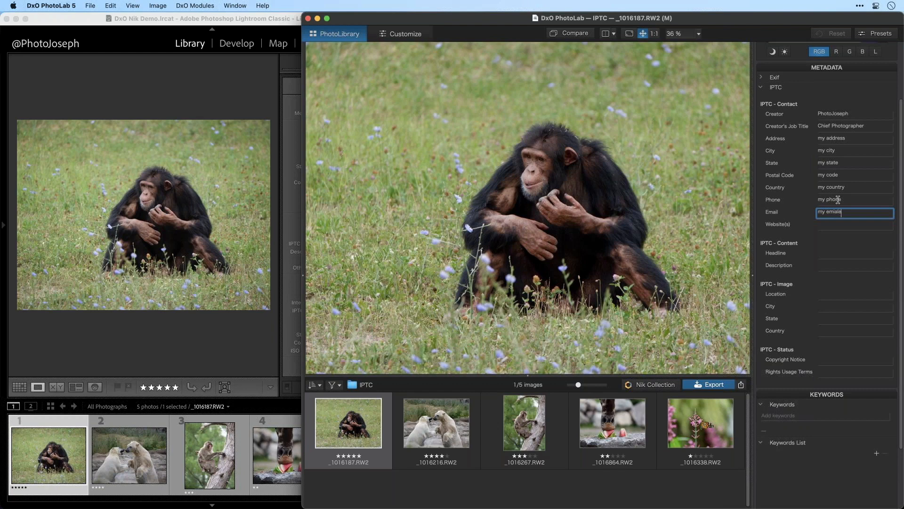
pyautogui.write('my email')
pyautogui.press('Tab')
# Set the IPTC website to photojoseph.com/dxo and the Headline to "Billy the Chimp".
pyautogui.write('pho')
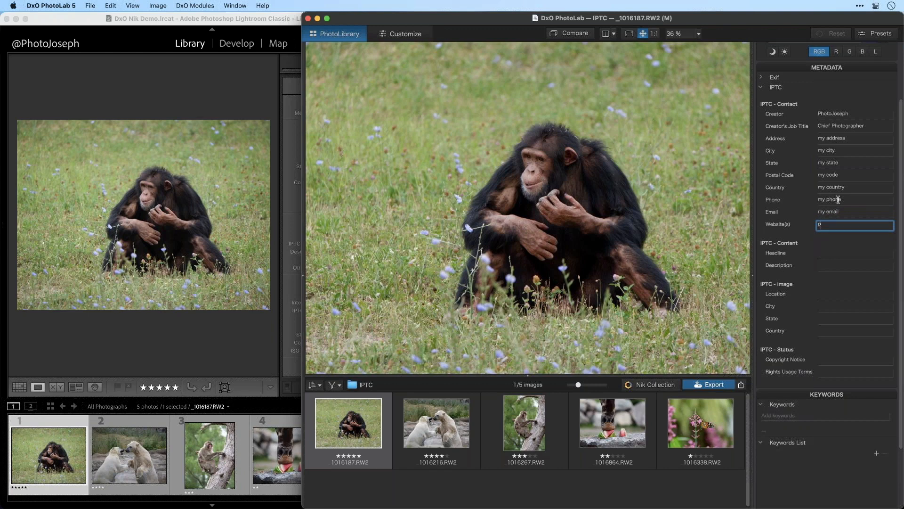
pyautogui.write('tojoseph.com/dxo')
pyautogui.press('Tab')
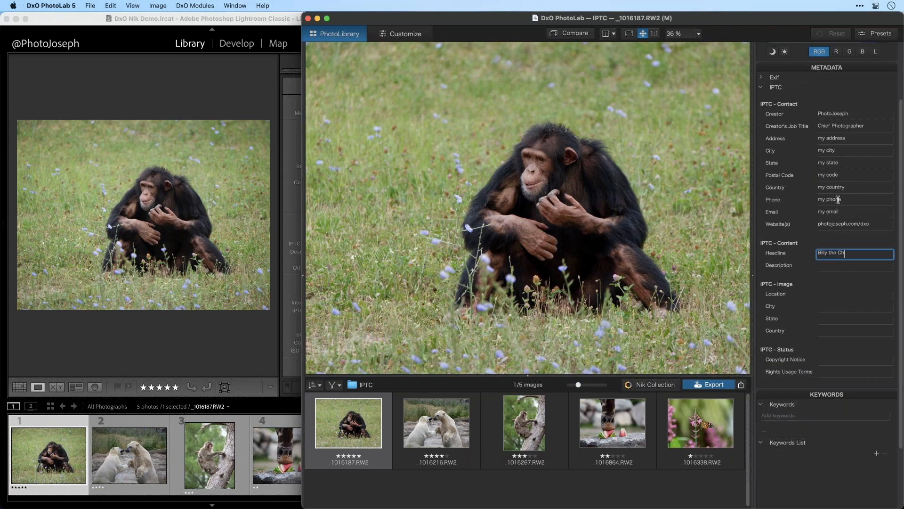
pyautogui.press('Tab')
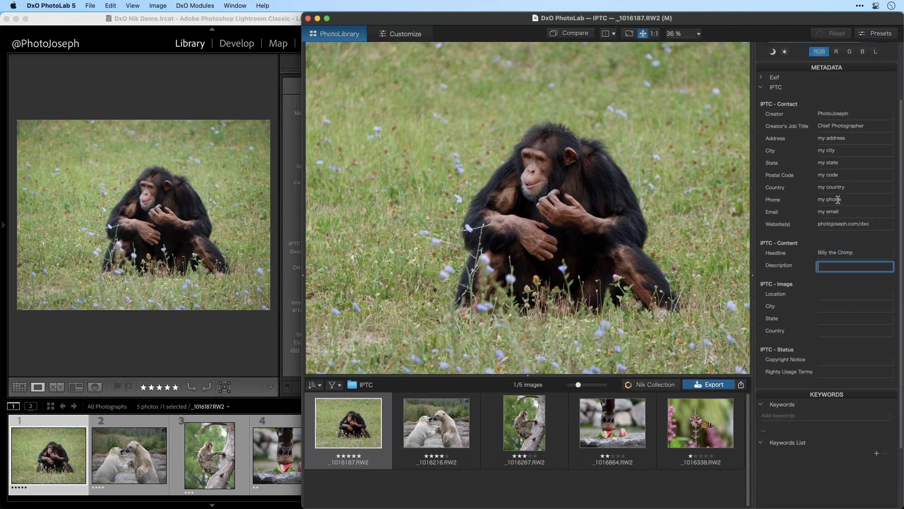
# Switch to Lightroom Classic and read the chimpanzee photo's changed metadata from its file.
pyautogui.click(117, 91)
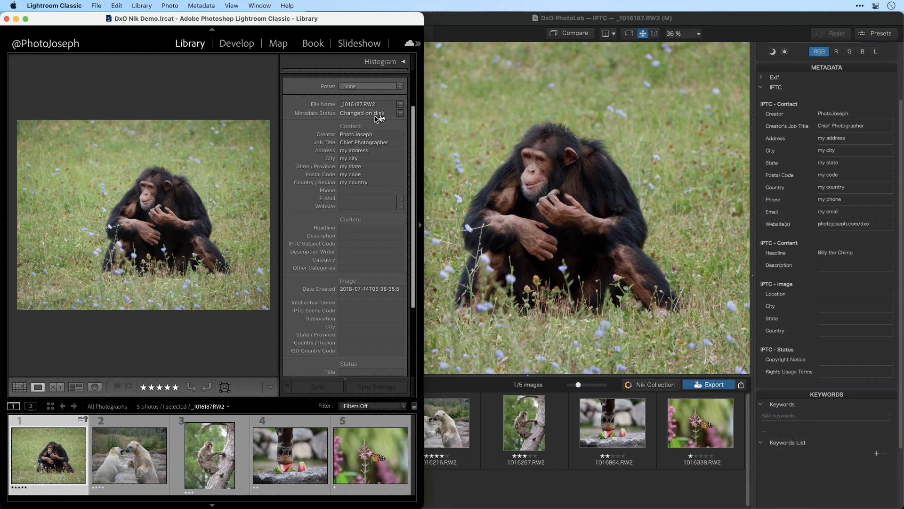
pyautogui.click(202, 7)
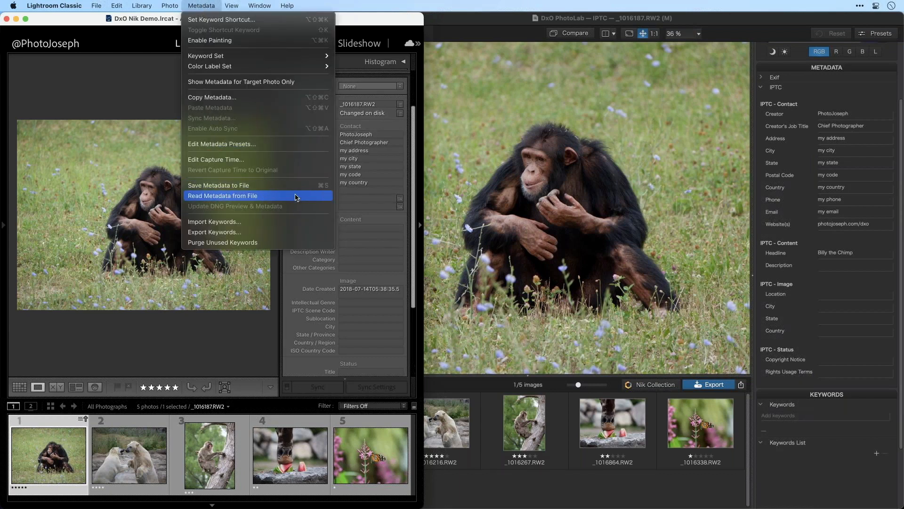
pyautogui.click(295, 196)
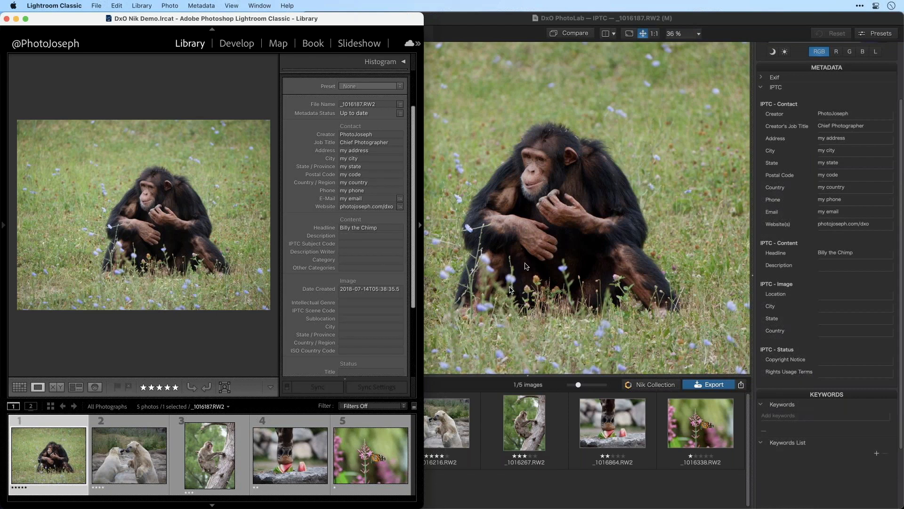
# Return to PhotoLab, enlarge its window and add the keywords Chimpanzee, Primate and Mammal to the chimpanzee photo.
pyautogui.click(522, 197)
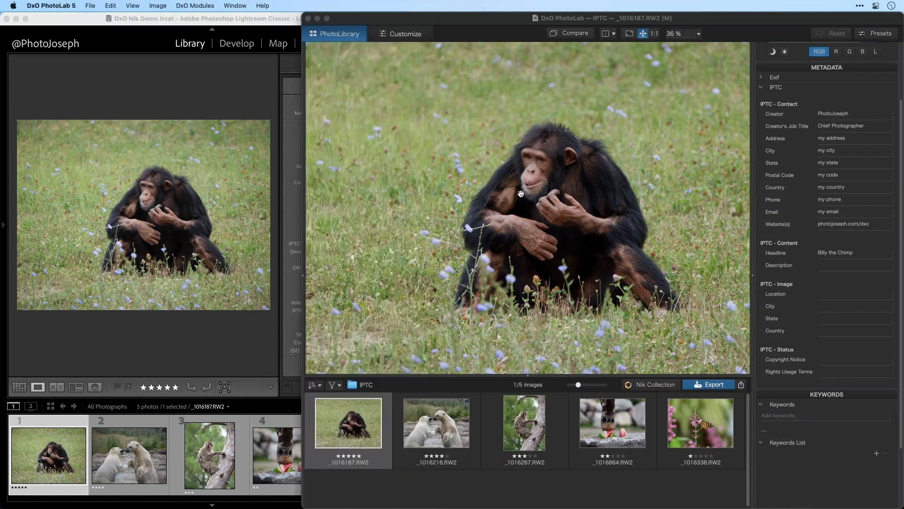
pyautogui.click(327, 18)
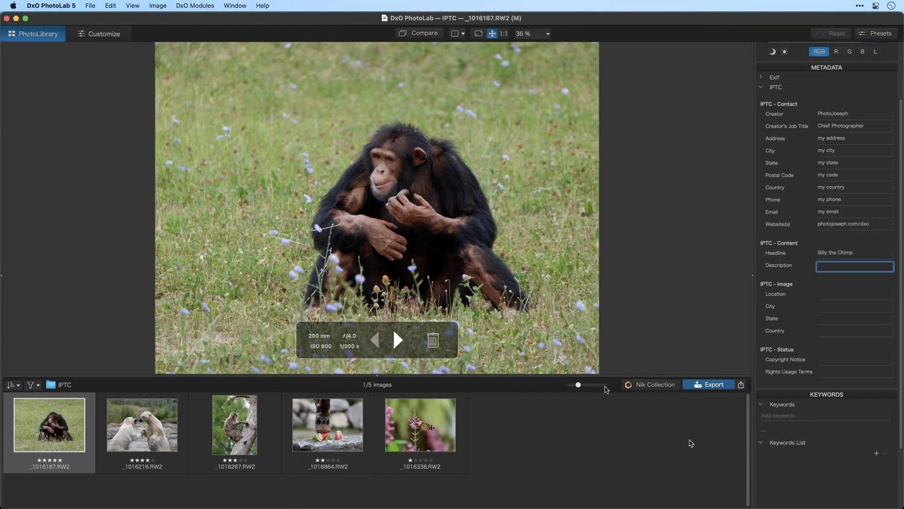
pyautogui.click(796, 415)
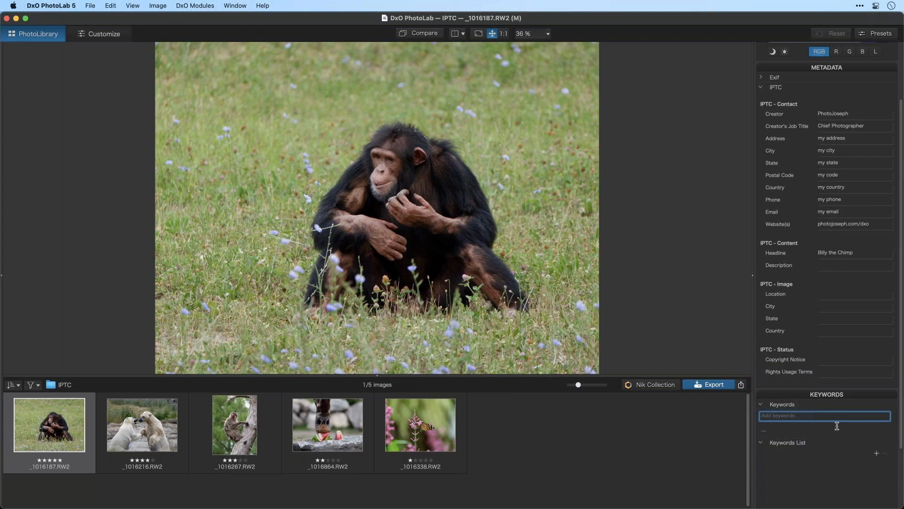
pyautogui.write('Chimpanzee')
pyautogui.press('Return')
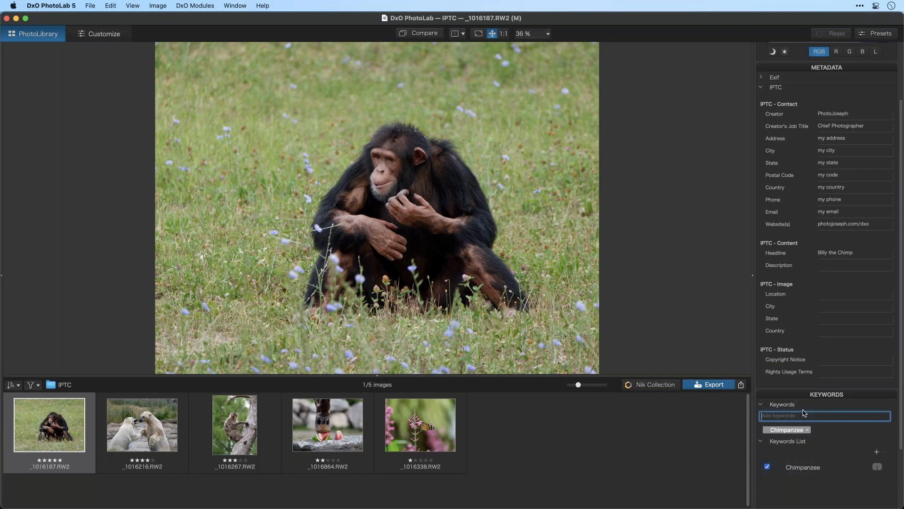
pyautogui.write('Primate')
pyautogui.press('Return')
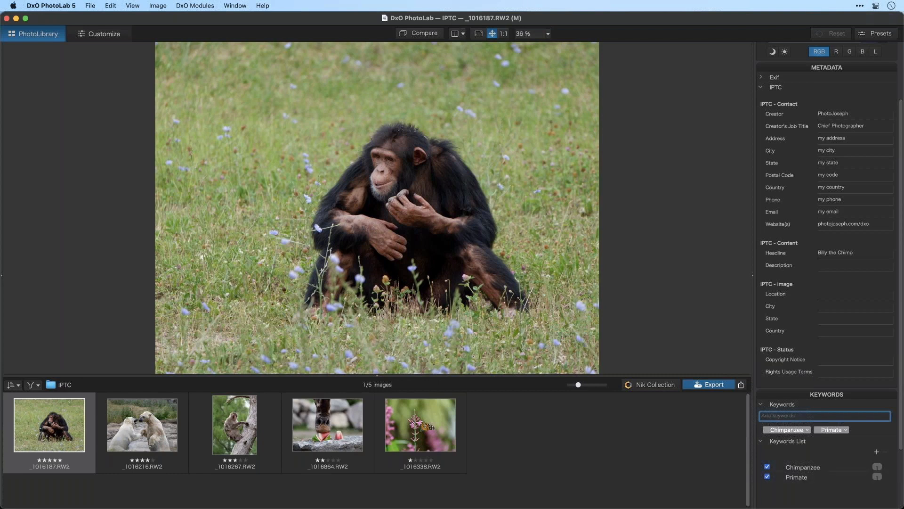
pyautogui.write('Mammal')
pyautogui.press('Return')
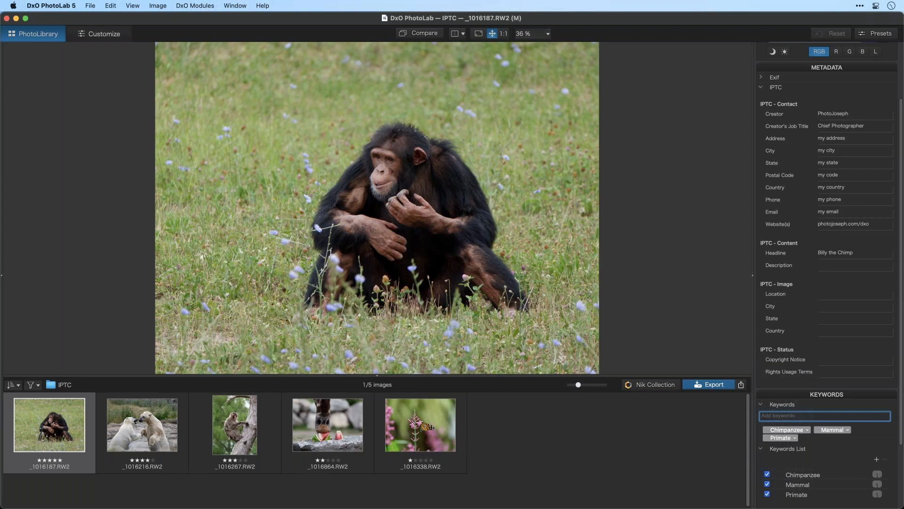
# Build a hierarchy in the keywords list by nesting Primate under Mammal and Chimpanzee under Primate.
pyautogui.scroll(-1, 794, 454)
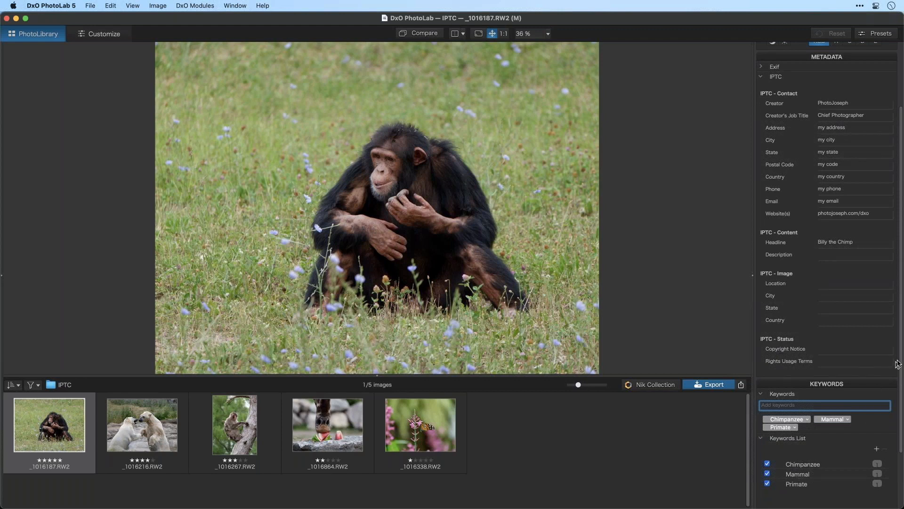
pyautogui.moveTo(899, 364); pyautogui.dragTo(899, 462)
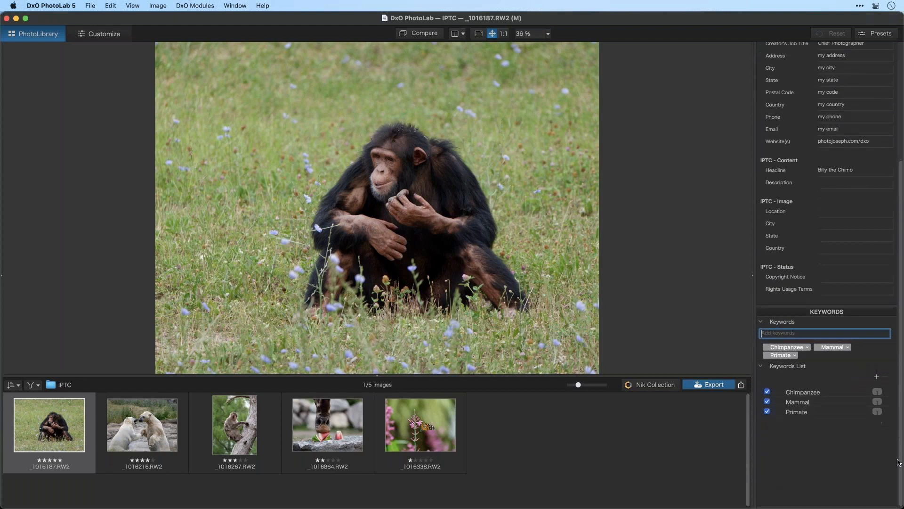
pyautogui.click(796, 413)
pyautogui.press('BackSpace')
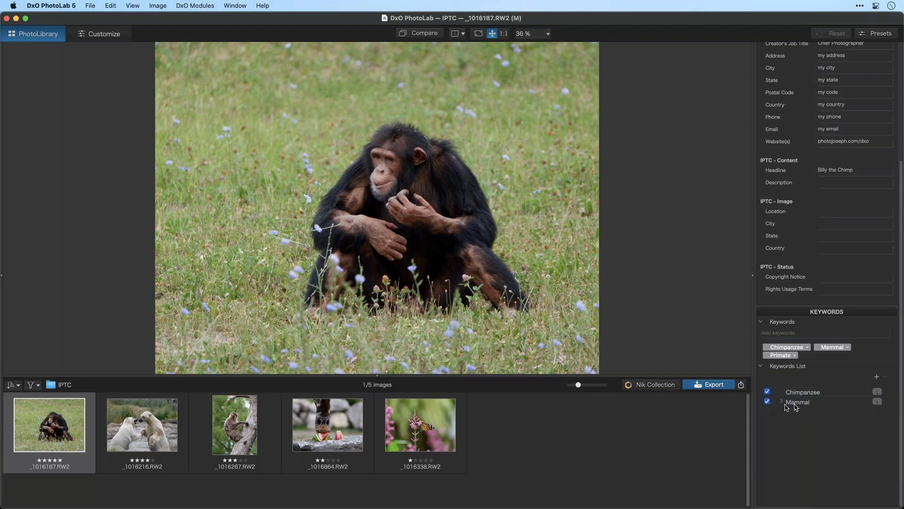
pyautogui.click(783, 403)
pyautogui.moveTo(793, 391); pyautogui.dragTo(811, 411)
pyautogui.click(786, 402)
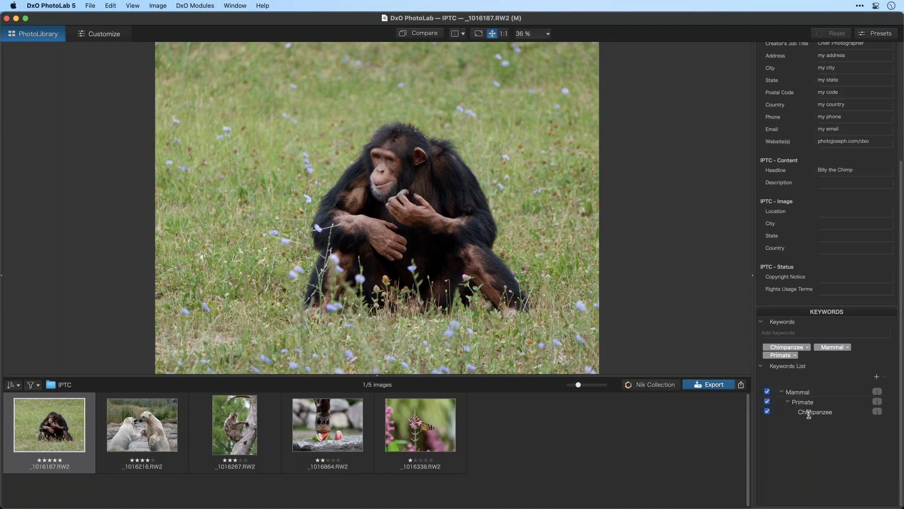
# Unassign Chimpanzee, Primate and Mammal from the photo, and reassign the whole hierarchy by enabling only Chimpanzee.
pyautogui.click(767, 412)
pyautogui.click(767, 402)
pyautogui.click(767, 392)
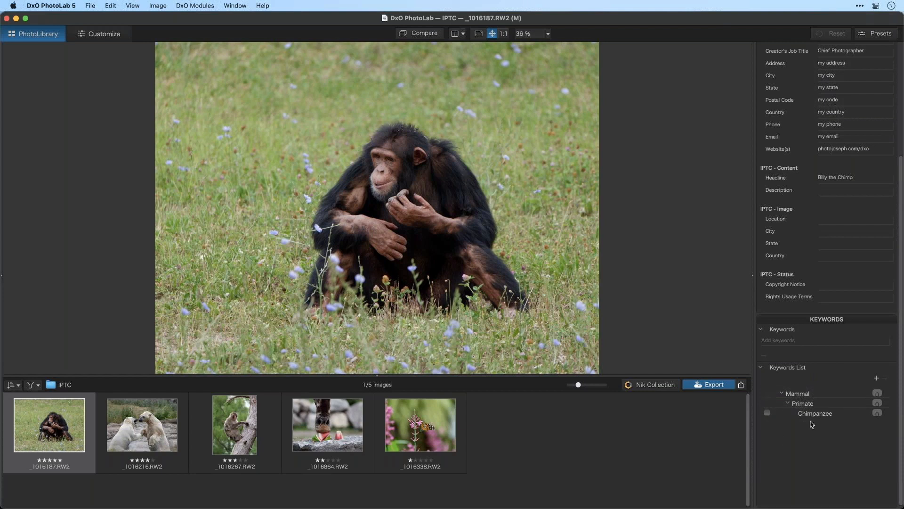
pyautogui.click(767, 412)
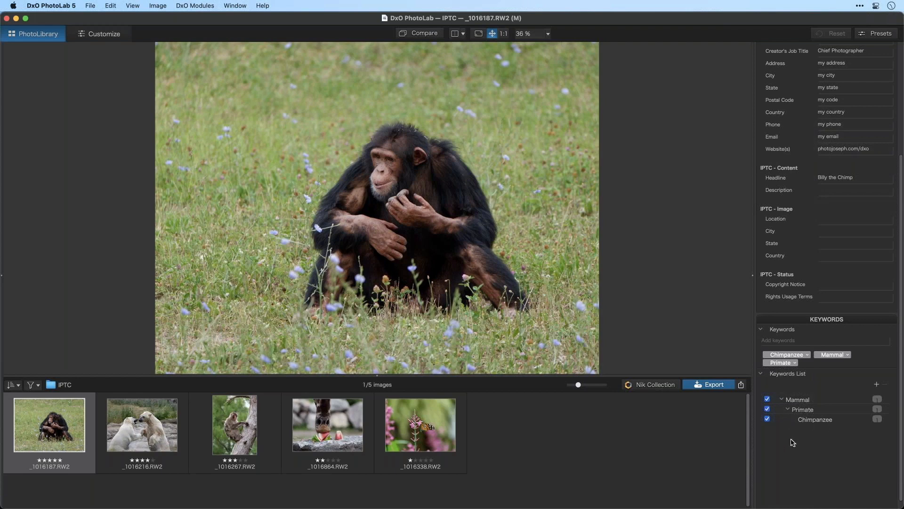
# Select the photo of the monkey in the tree and assign it the existing Primate keyword with its parent.
pyautogui.click(235, 424)
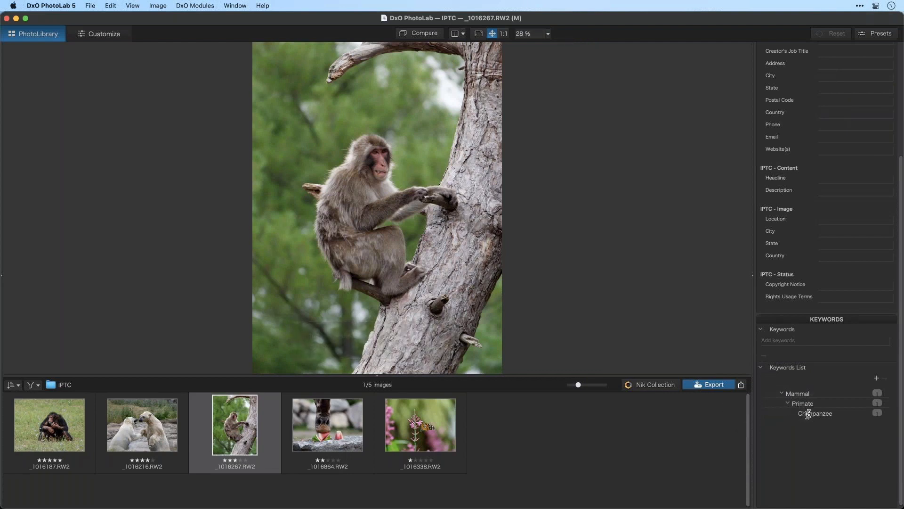
pyautogui.click(723, 419)
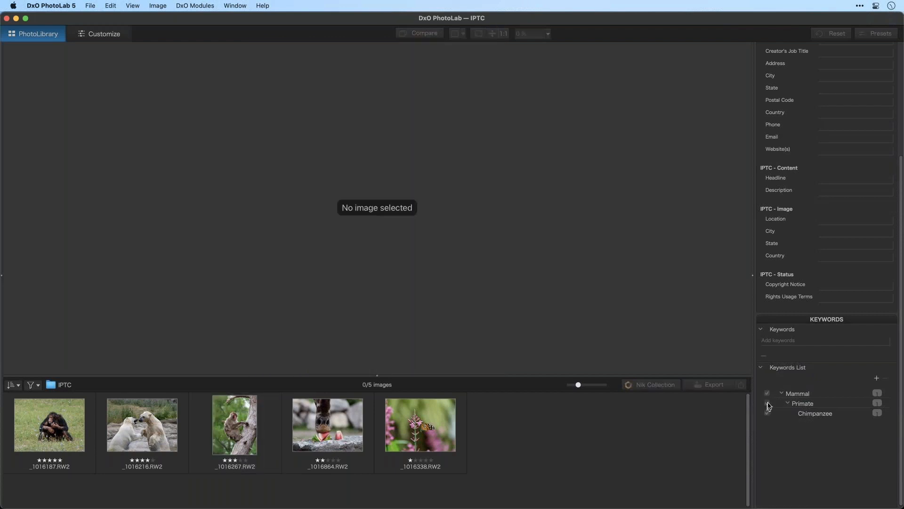
pyautogui.click(219, 421)
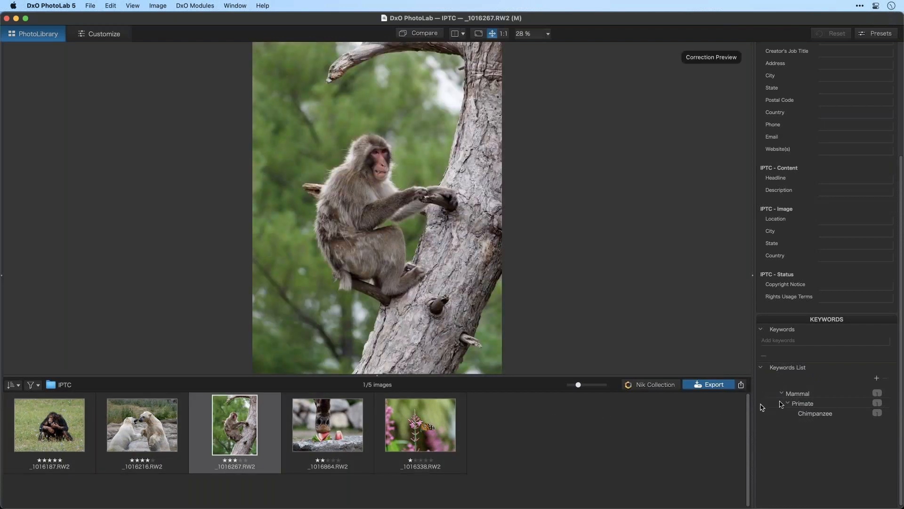
pyautogui.click(816, 403)
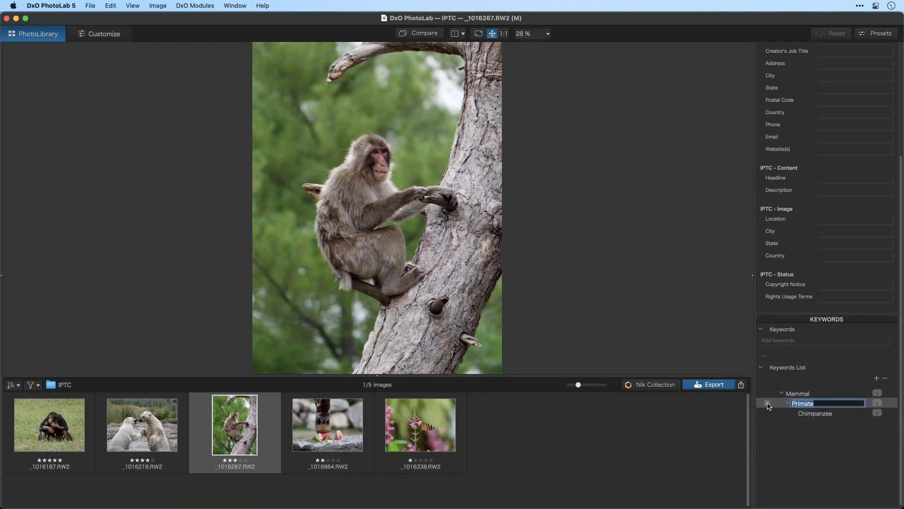
pyautogui.click(768, 402)
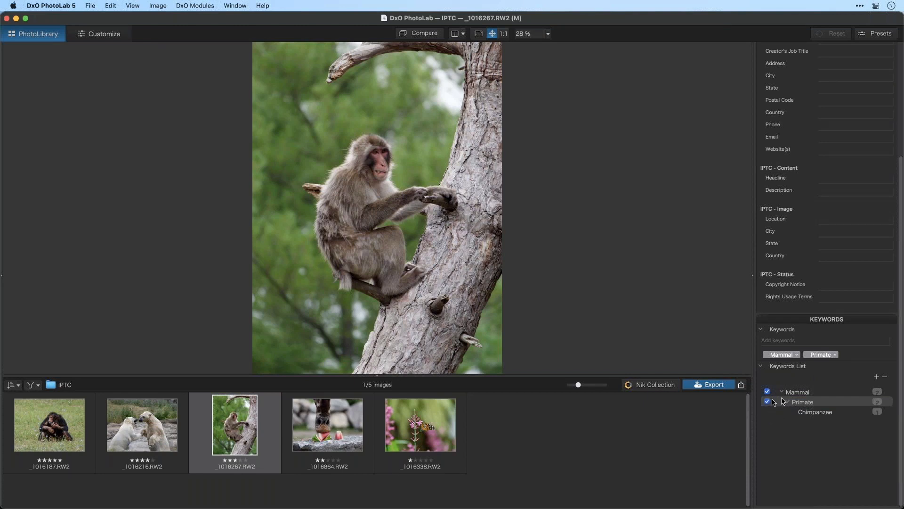
# Add the new keyword "bob the monkey animal" to the monkey photo.
pyautogui.click(790, 342)
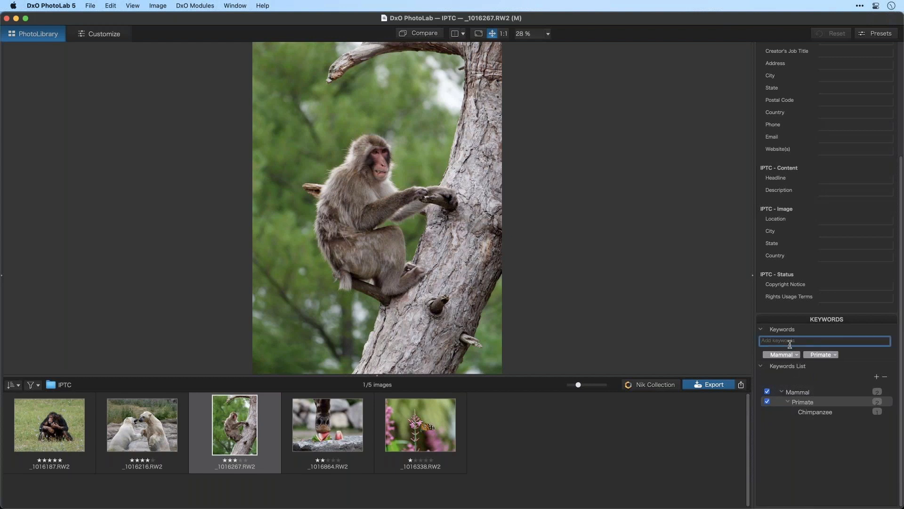
pyautogui.write('bob the monkey animal')
pyautogui.press('Return')
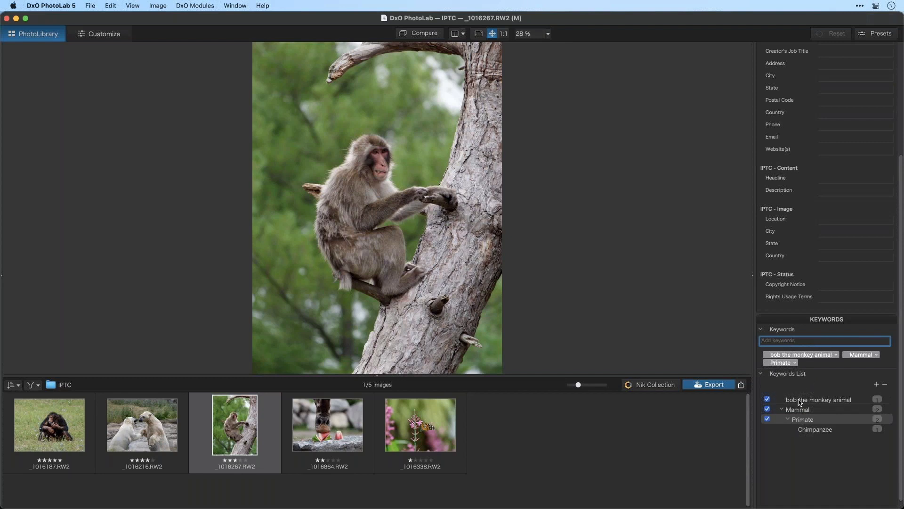
# Nest the keyword "bob the monkey animal" under Primate in the keywords list and rename it "macaque".
pyautogui.moveTo(795, 402); pyautogui.dragTo(809, 421)
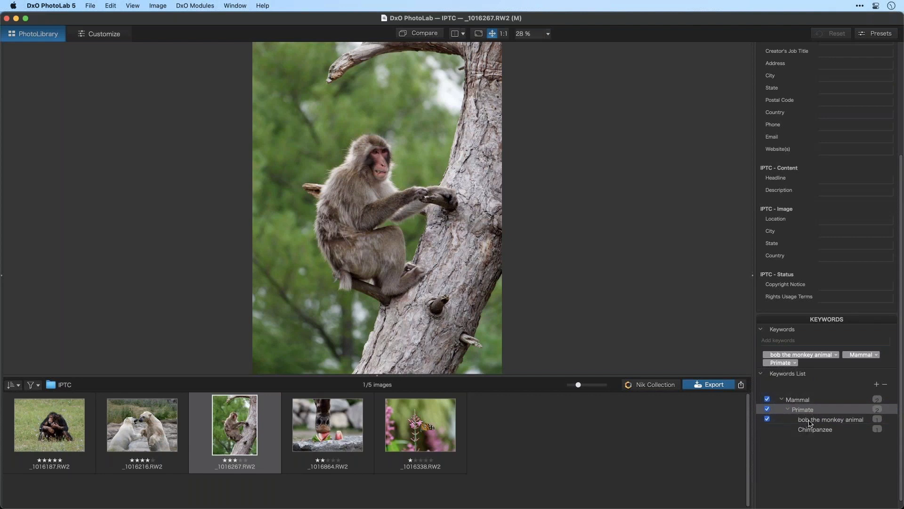
pyautogui.rightClick(810, 422)
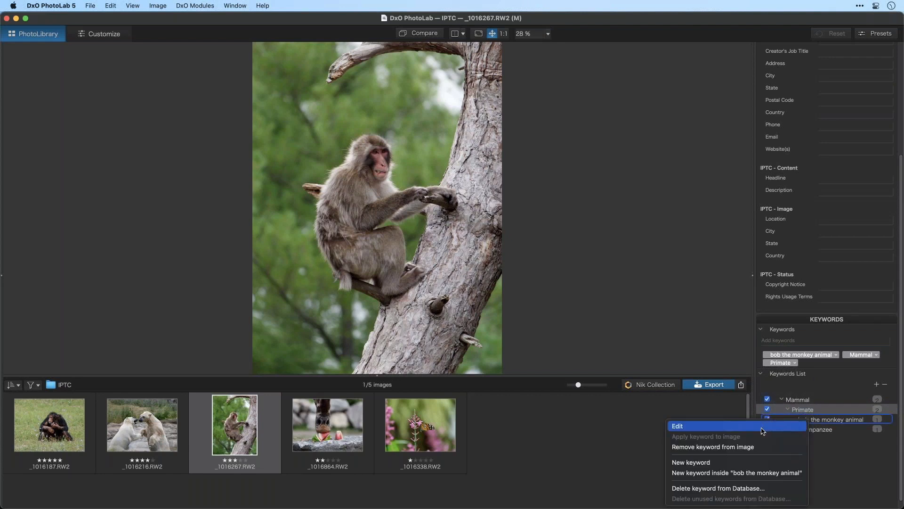
pyautogui.click(763, 430)
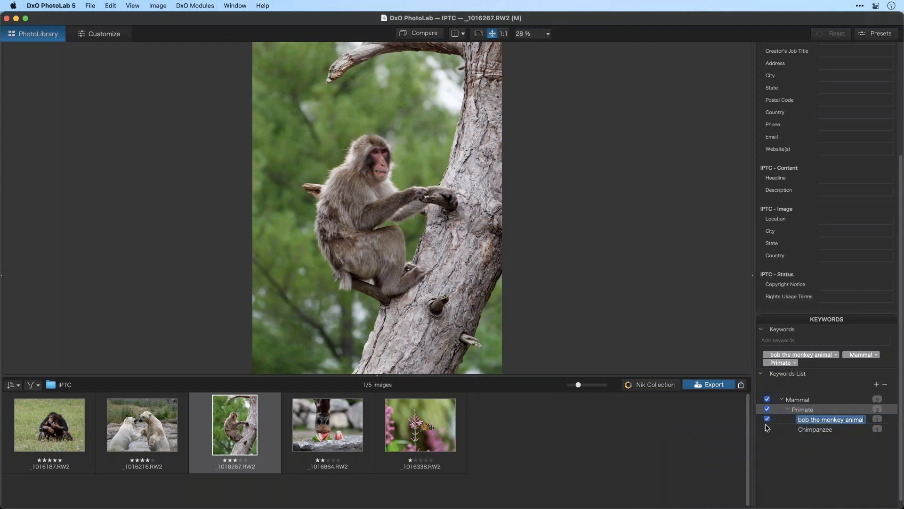
pyautogui.write('macaque')
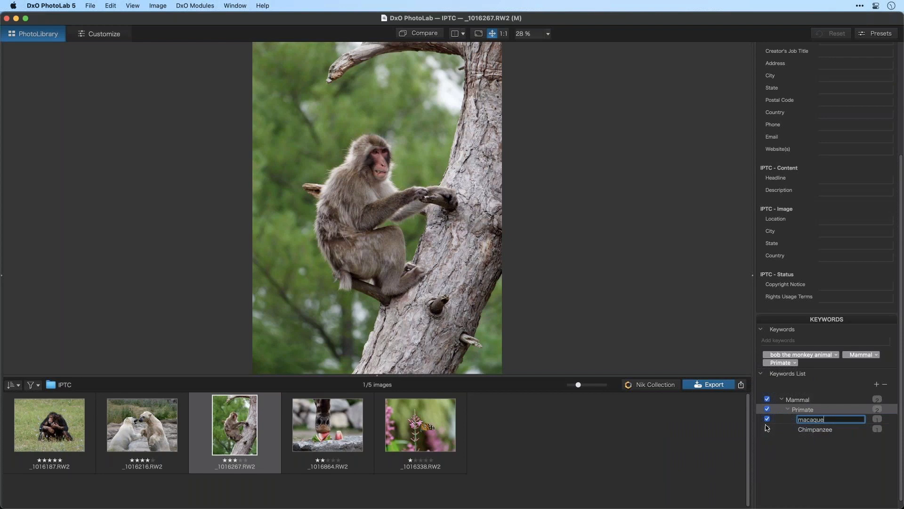
pyautogui.press('Return')
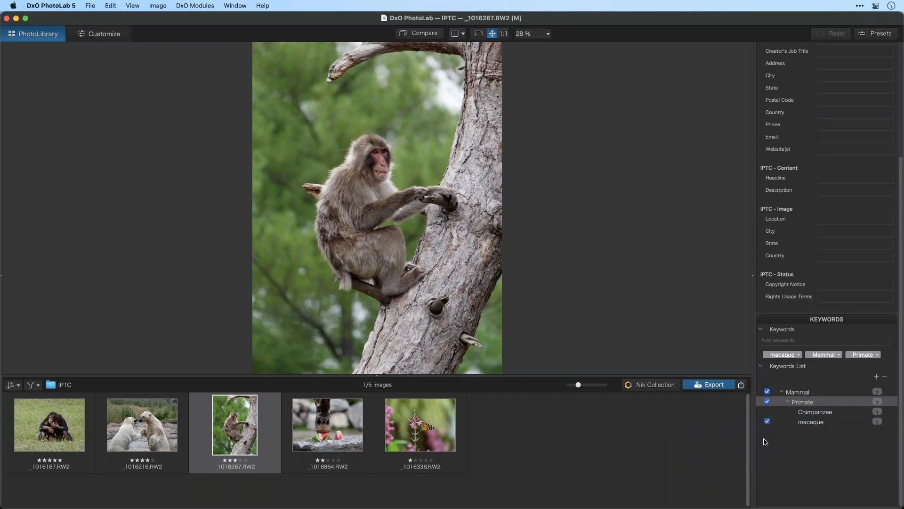
pyautogui.rightClick(809, 422)
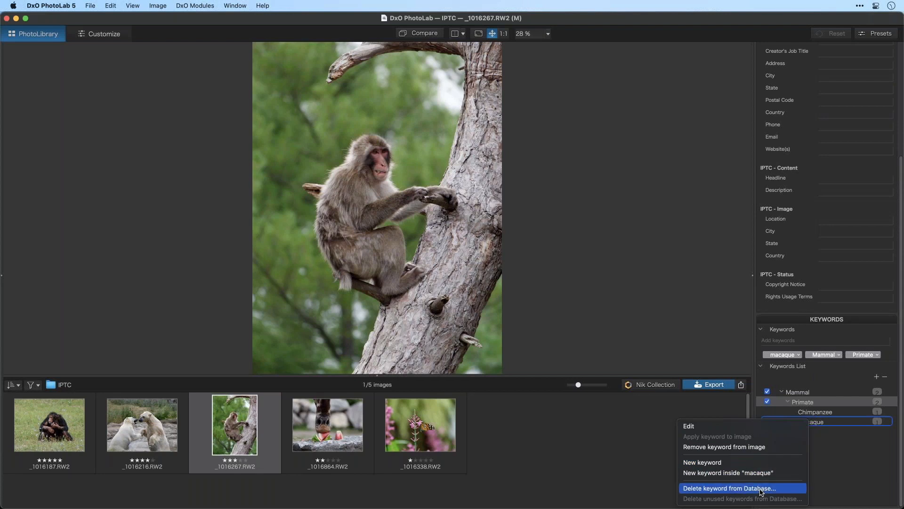
pyautogui.click(824, 476)
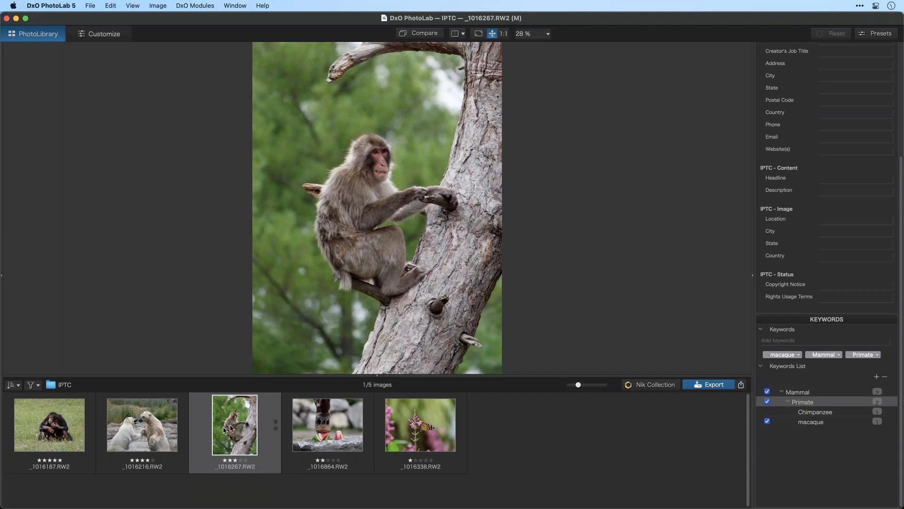
# Compare the metadata of the chimpanzee photo with the following photos, and copy the chimpanzee photo's metadata.
pyautogui.click(49, 429)
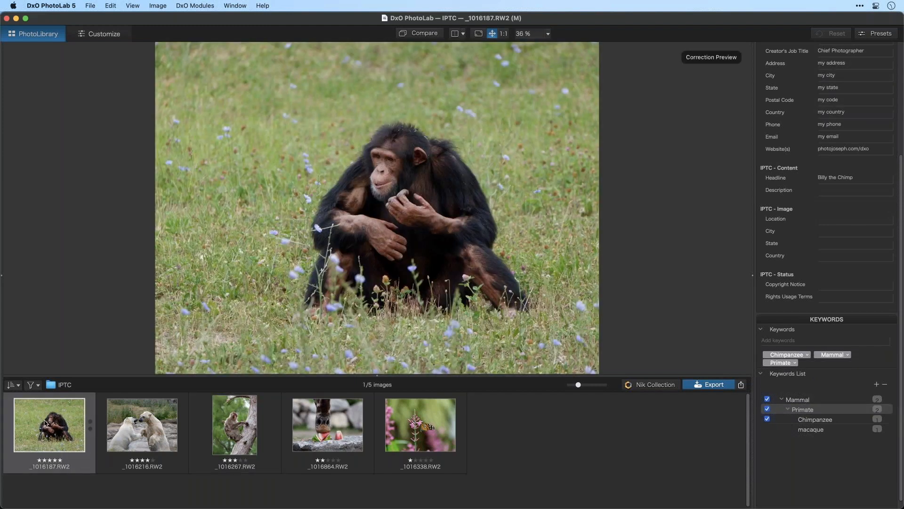
pyautogui.scroll(5, 829, 161)
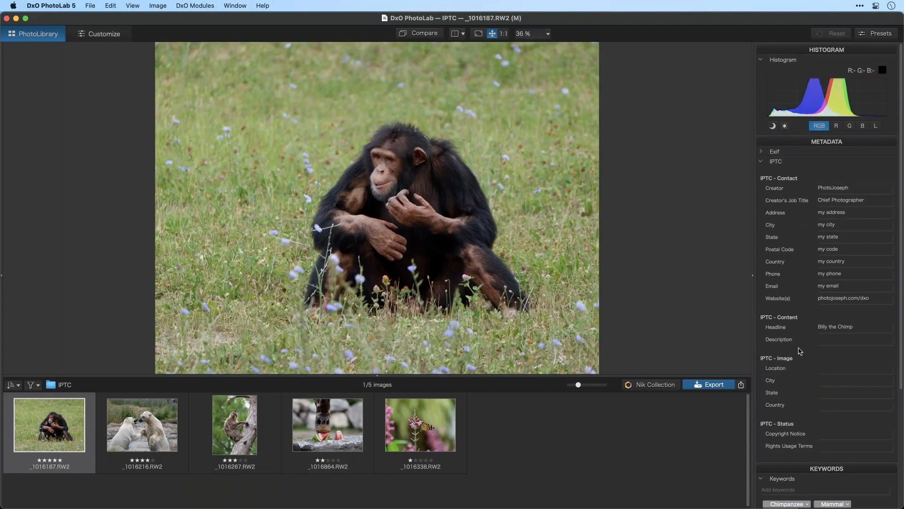
pyautogui.click(397, 339)
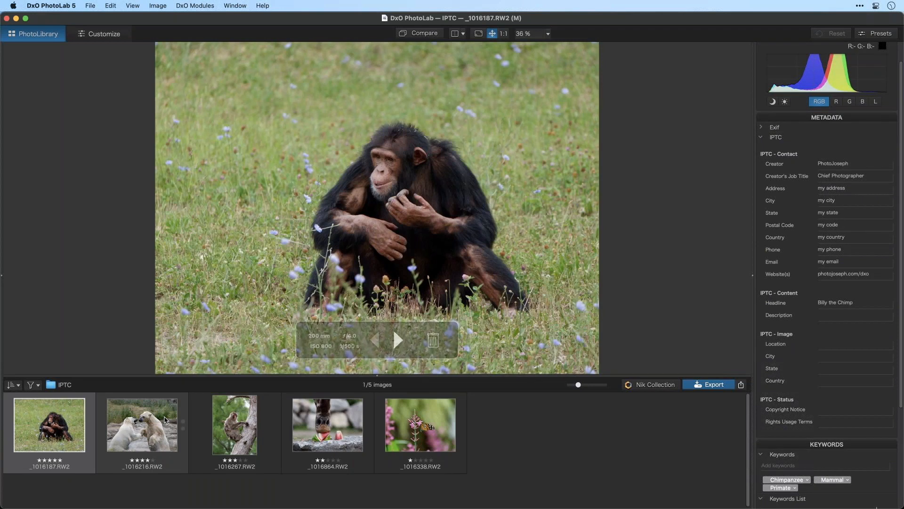
pyautogui.press('Right')
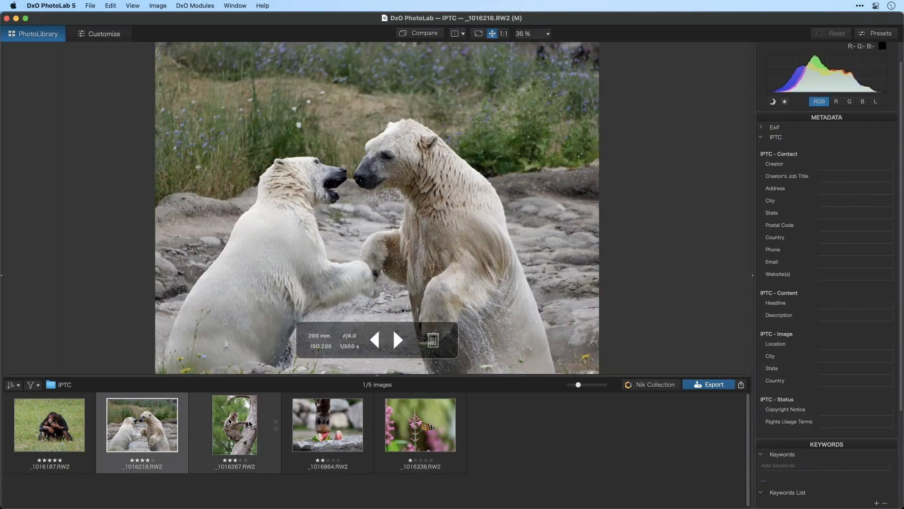
pyautogui.press('Right')
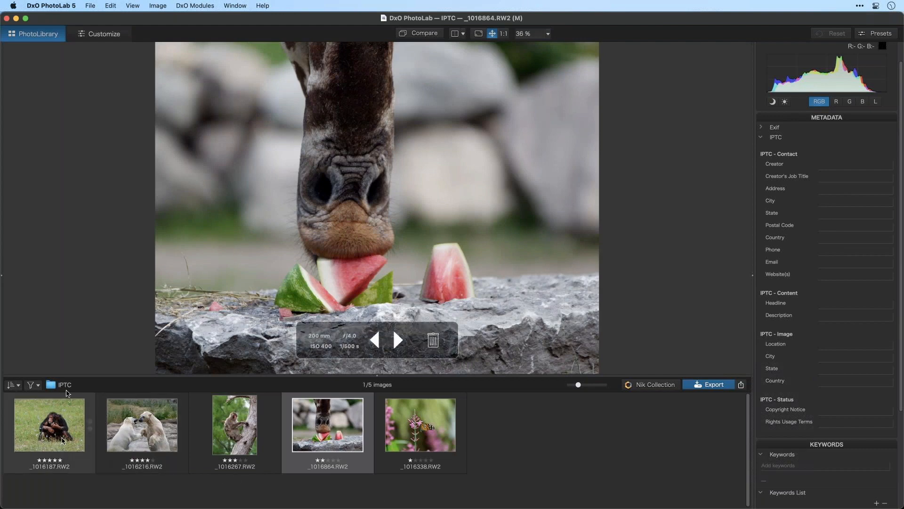
pyautogui.click(28, 429)
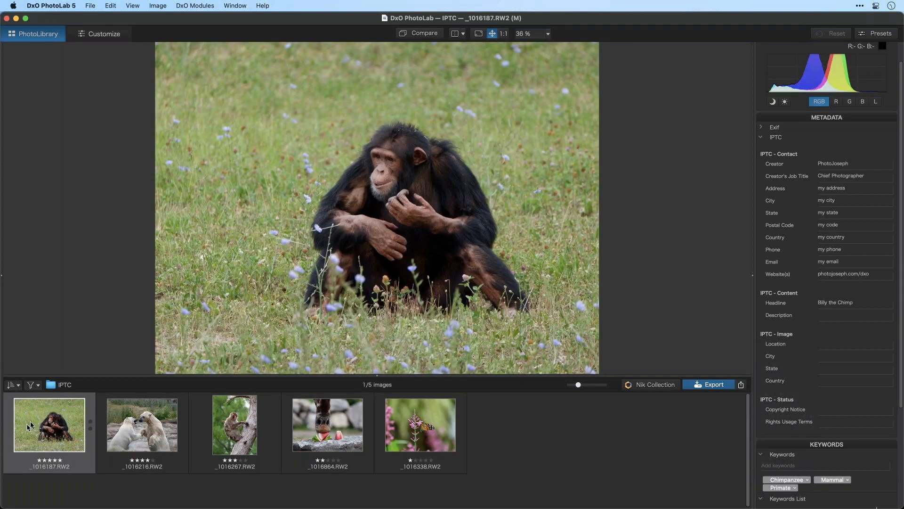
pyautogui.rightClick(59, 418)
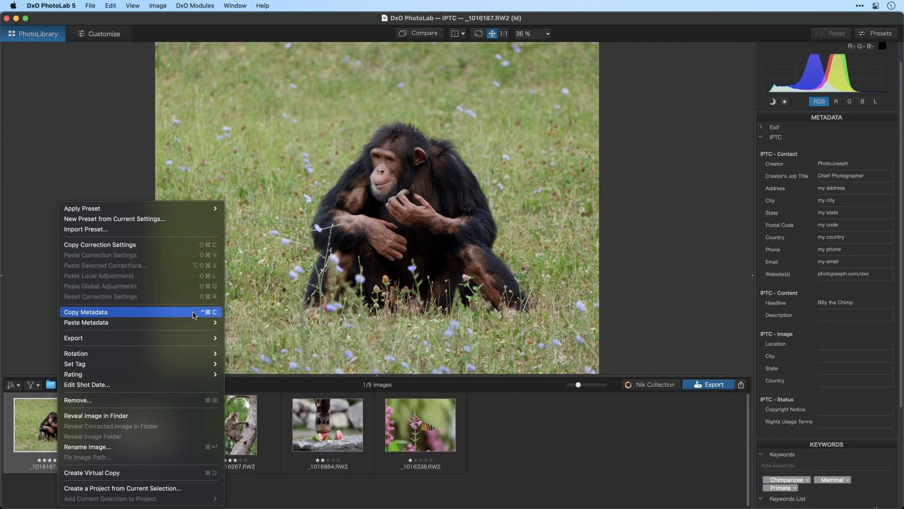
pyautogui.click(193, 315)
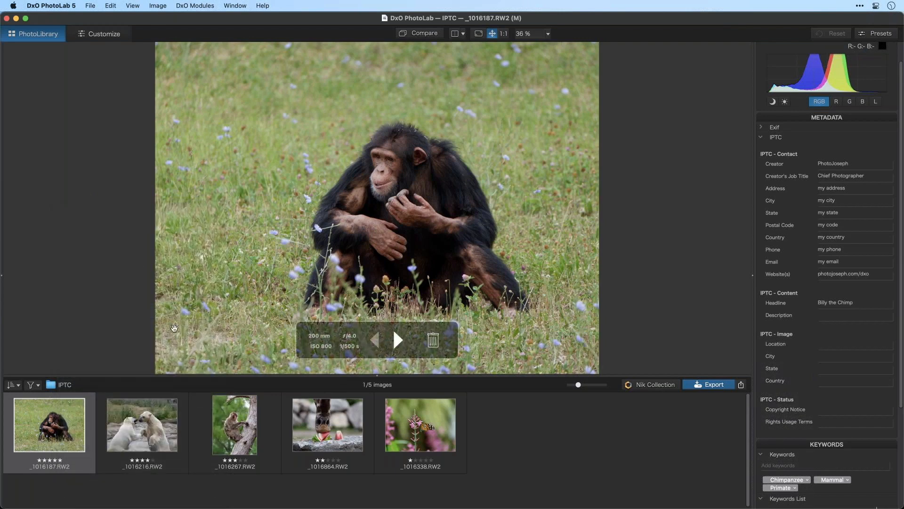
# Select the four photos from the polar bears to the butterfly and open the Paste Selected Metadata options for them.
pyautogui.press('Right')
pyautogui.keyDown('shift'); pyautogui.click(411, 411); pyautogui.keyUp('shift')
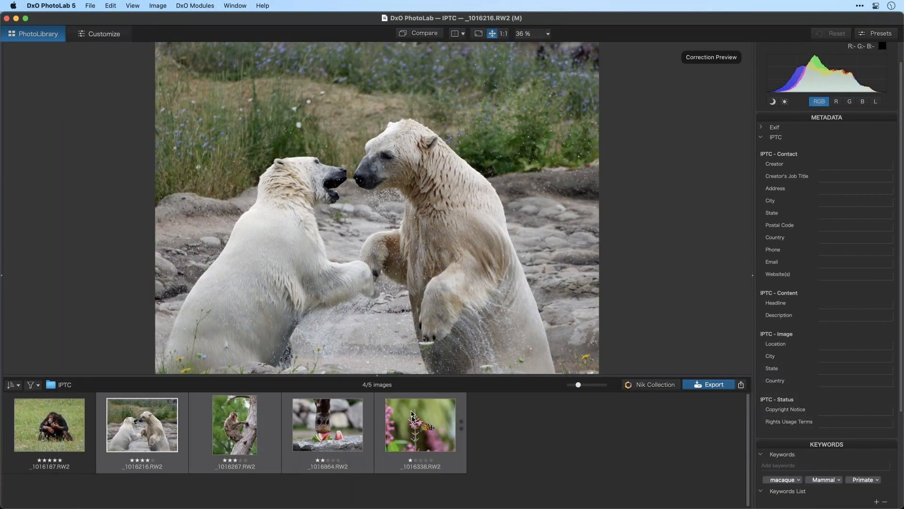
pyautogui.rightClick(420, 414)
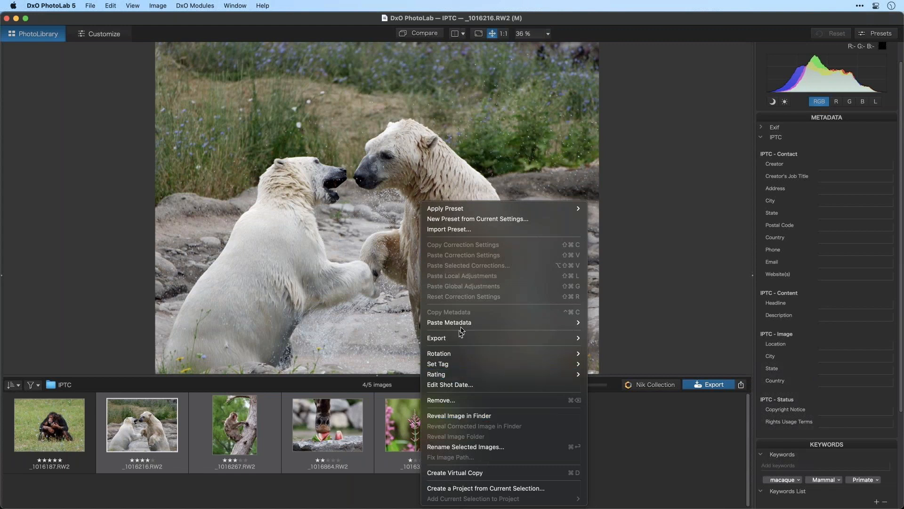
pyautogui.moveTo(463, 327)
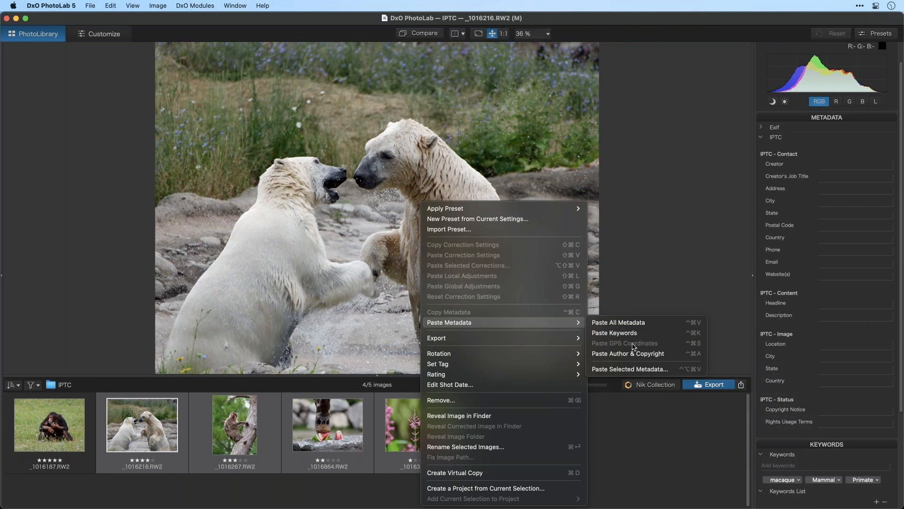
pyautogui.press('Escape')
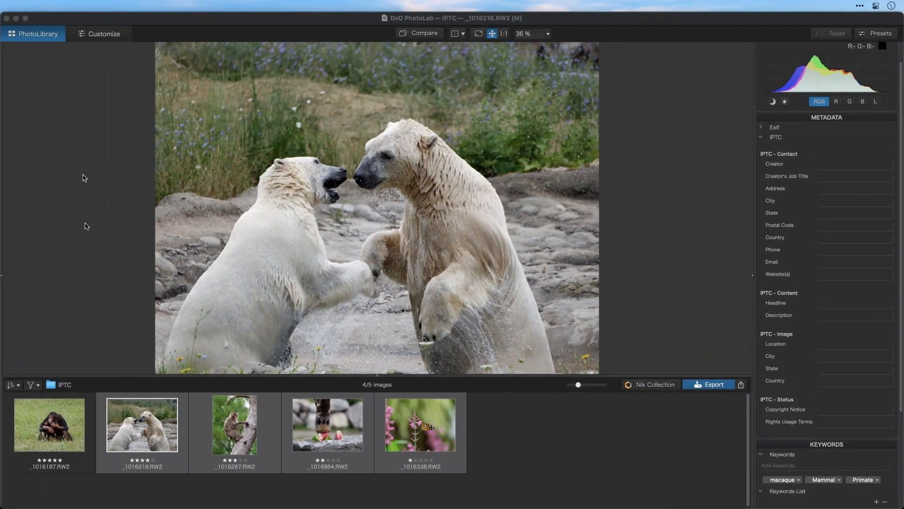
pyautogui.rightClick(428, 427)
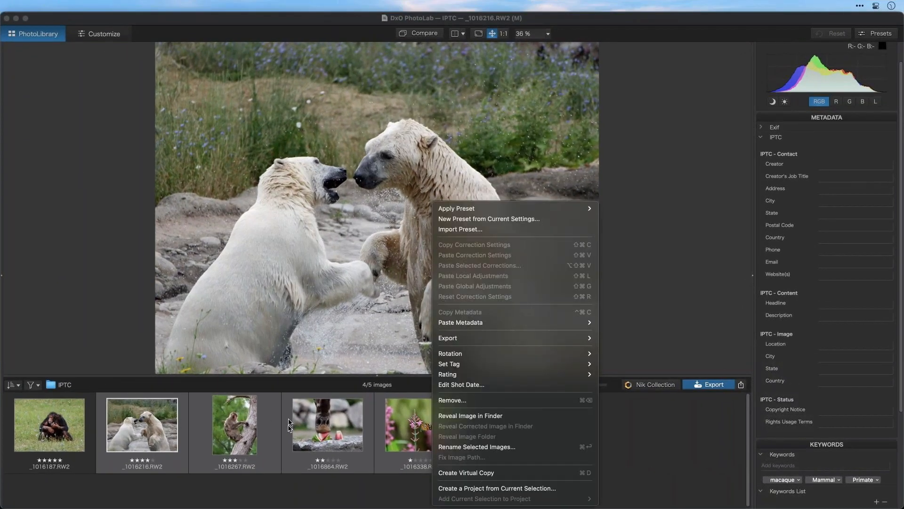
pyautogui.moveTo(564, 324)
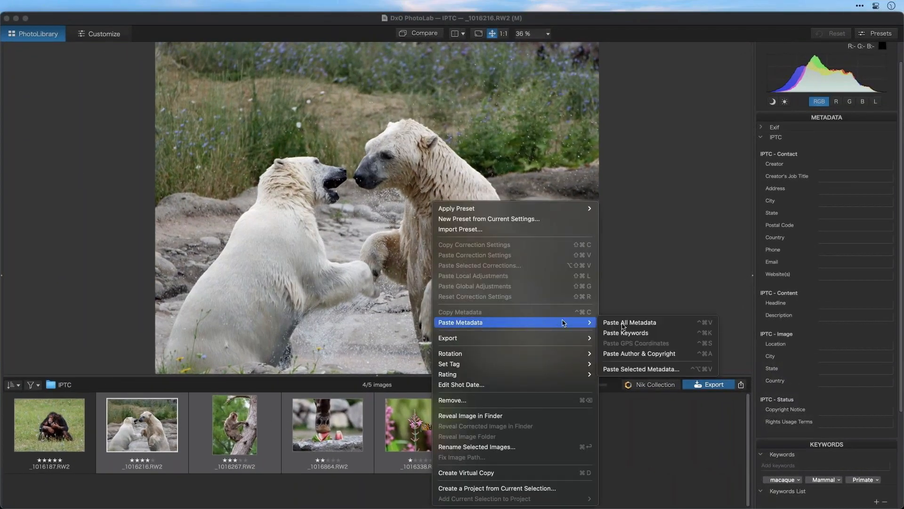
pyautogui.click(680, 371)
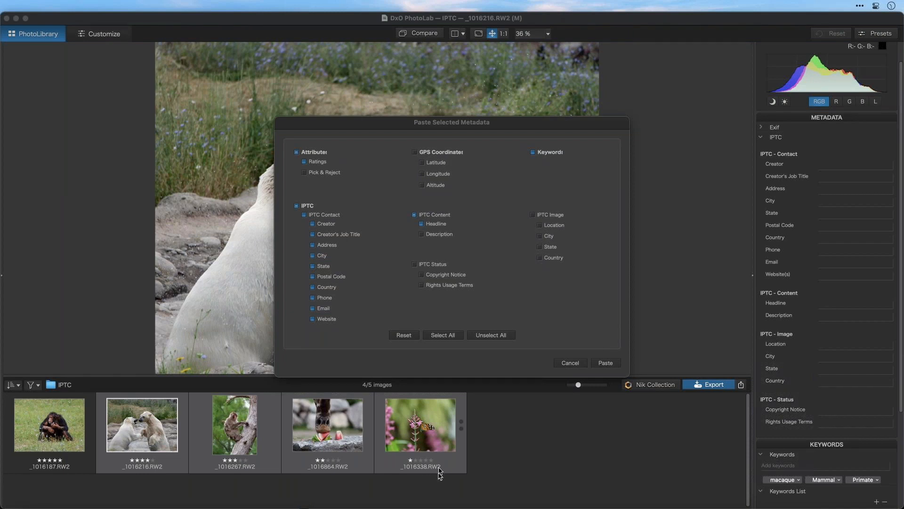
# Exclude Ratings and Keywords, and paste the IPTC contact fields and Headline onto the four selected photos.
pyautogui.click(320, 162)
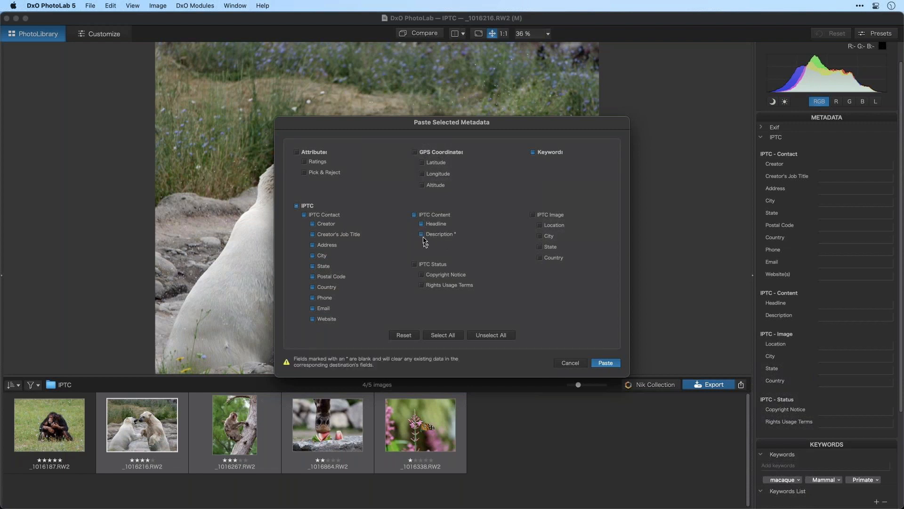
pyautogui.click(533, 152)
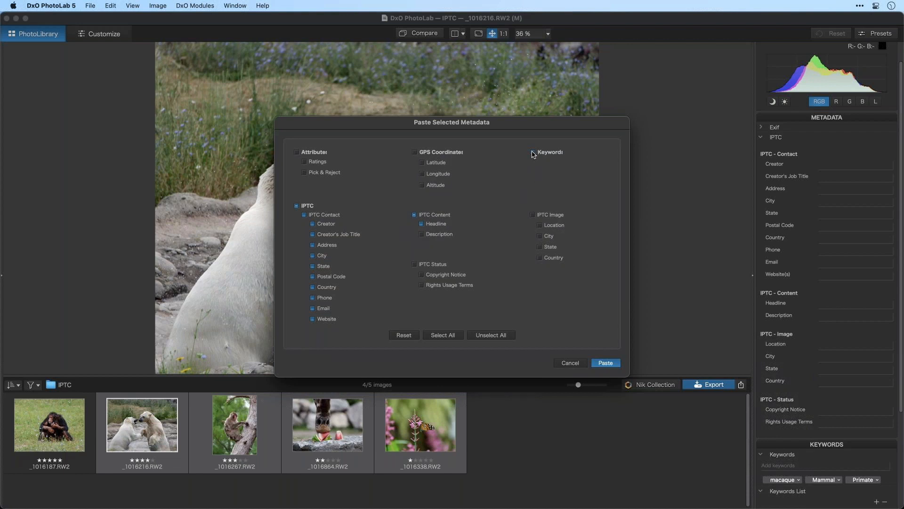
pyautogui.click(533, 152)
pyautogui.click(611, 364)
# Check the IPTC fields and assigned keywords of the polar bear, monkey and giraffe photos individually.
pyautogui.click(137, 434)
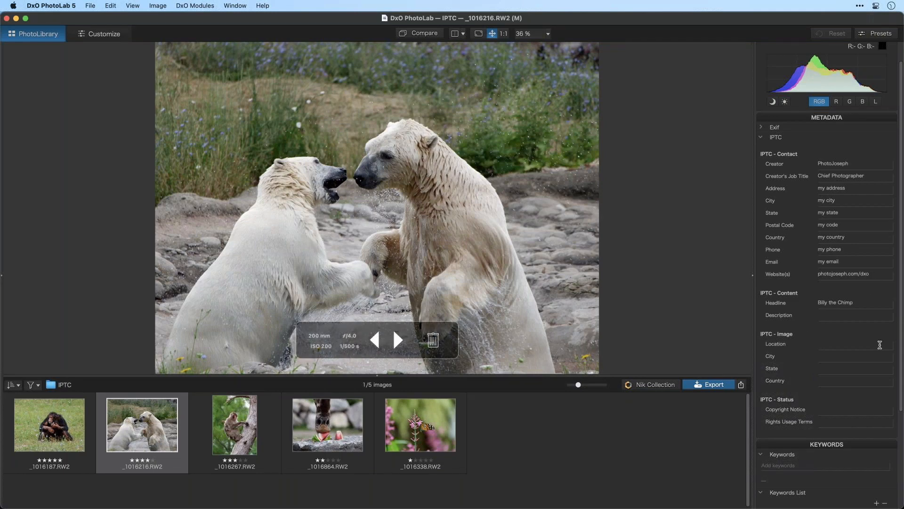
pyautogui.scroll(-5, 836, 348)
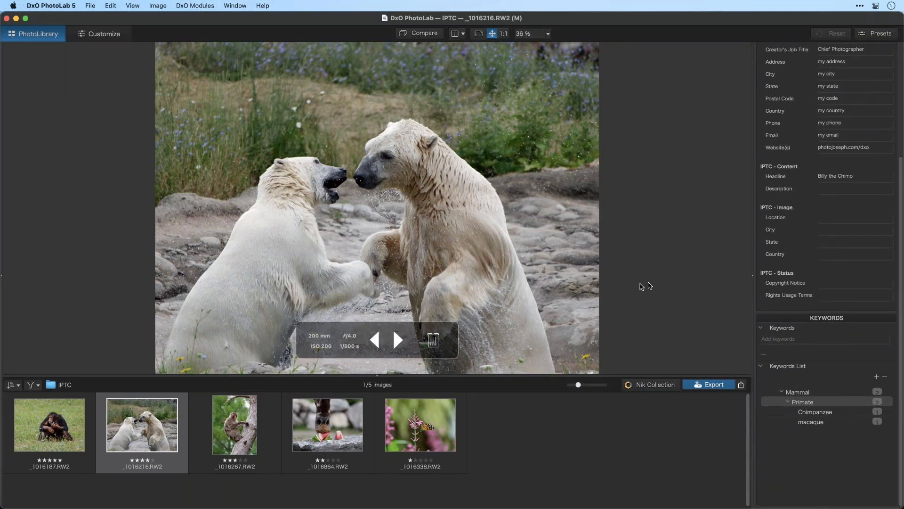
pyautogui.press('Right')
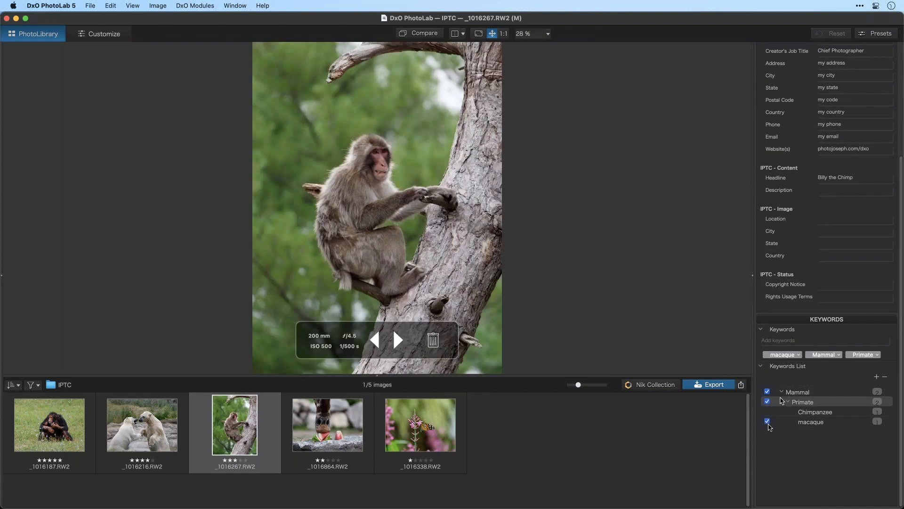
pyautogui.scroll(1, 813, 253)
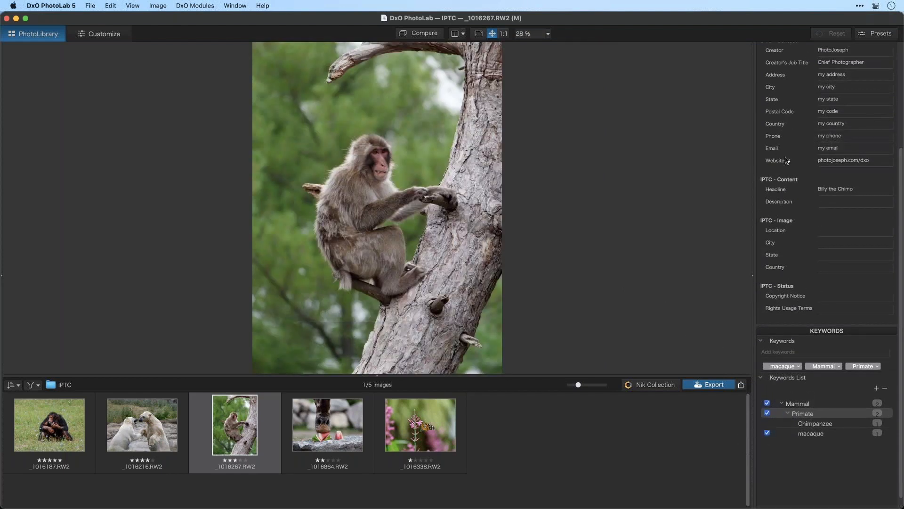
pyautogui.press('Right')
pyautogui.press('Right')
pyautogui.press('Left')
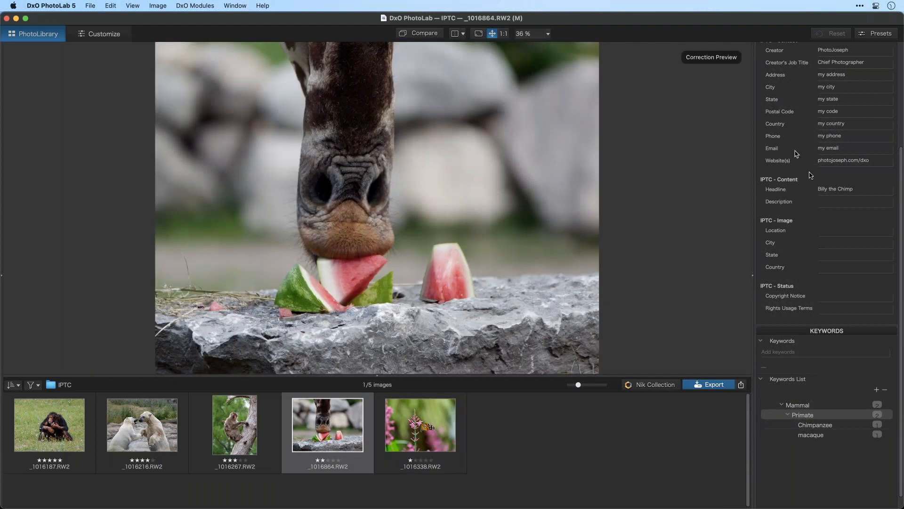
pyautogui.scroll(2, 767, 155)
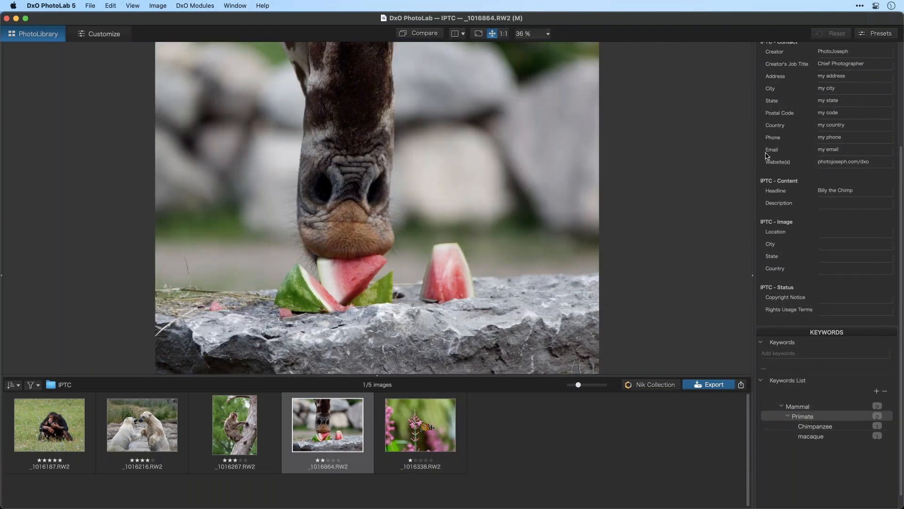
# Reveal the folder browser and open the Slides for Webinars folder within the 2021 DxO Webinars folders.
pyautogui.moveTo(525, 168)
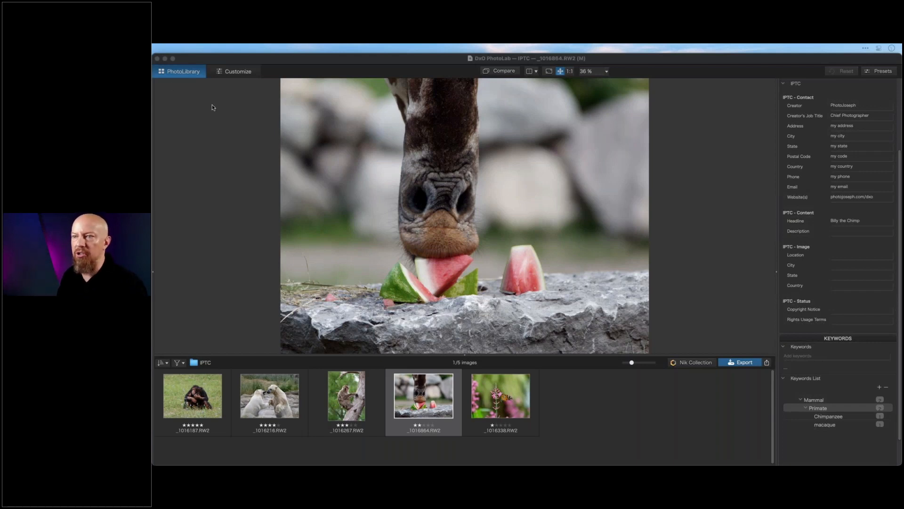
pyautogui.click(198, 119)
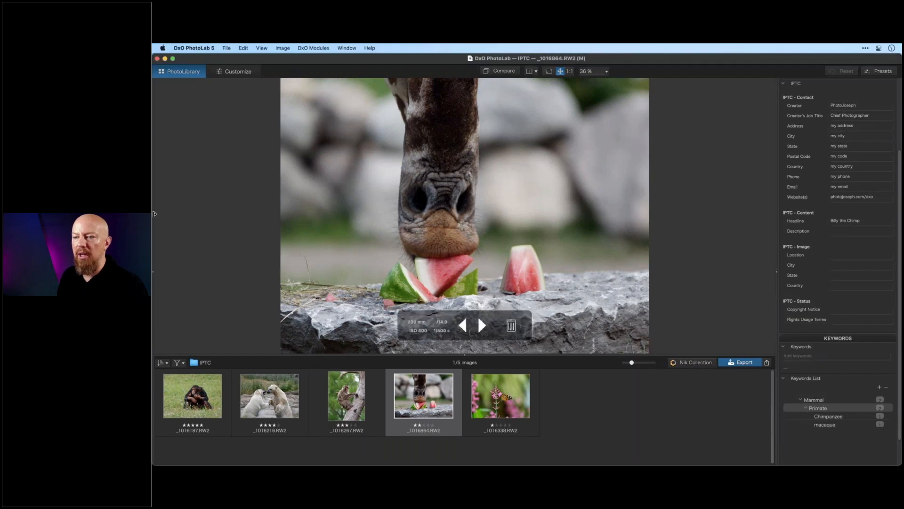
pyautogui.moveTo(154, 215); pyautogui.dragTo(250, 212)
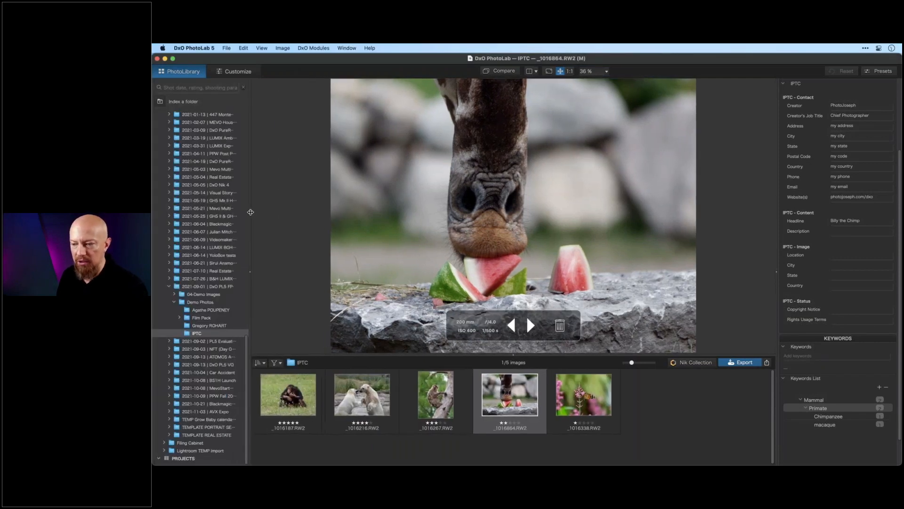
pyautogui.scroll(10, 198, 283)
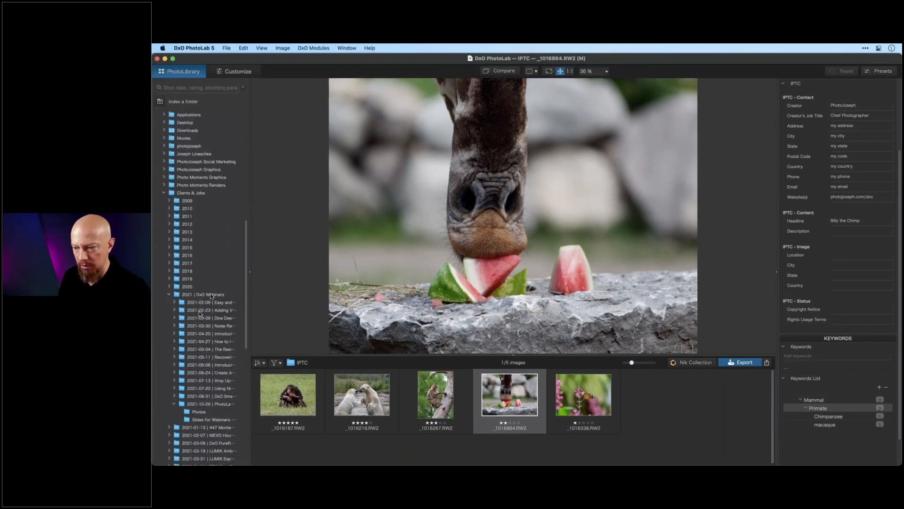
pyautogui.click(209, 418)
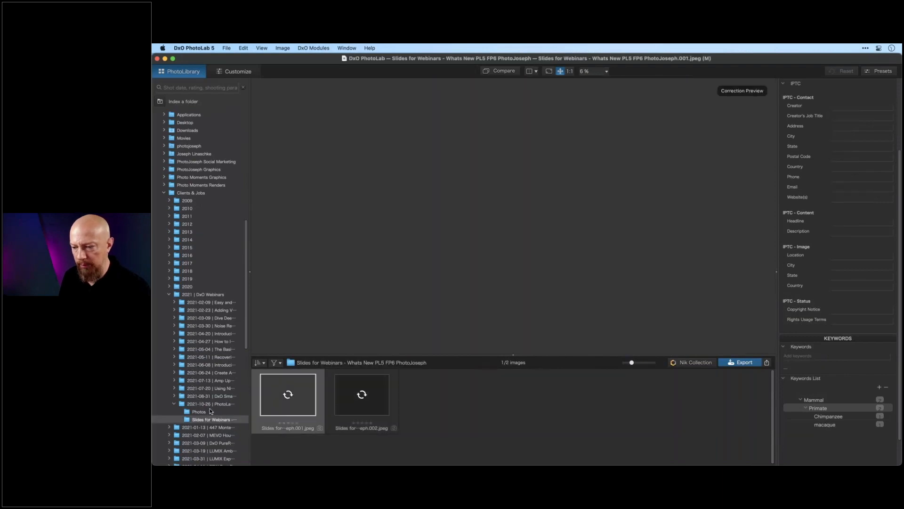
# Open the beach photo _MG_9355.CR2 from the Photos folder for Local Adjustments and dismiss the Control Line help.
pyautogui.click(210, 411)
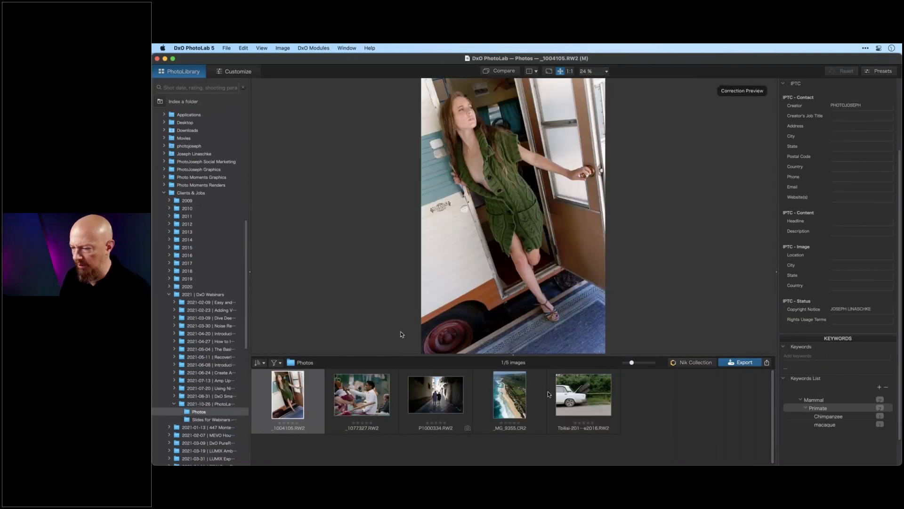
pyautogui.click(514, 398)
pyautogui.click(237, 72)
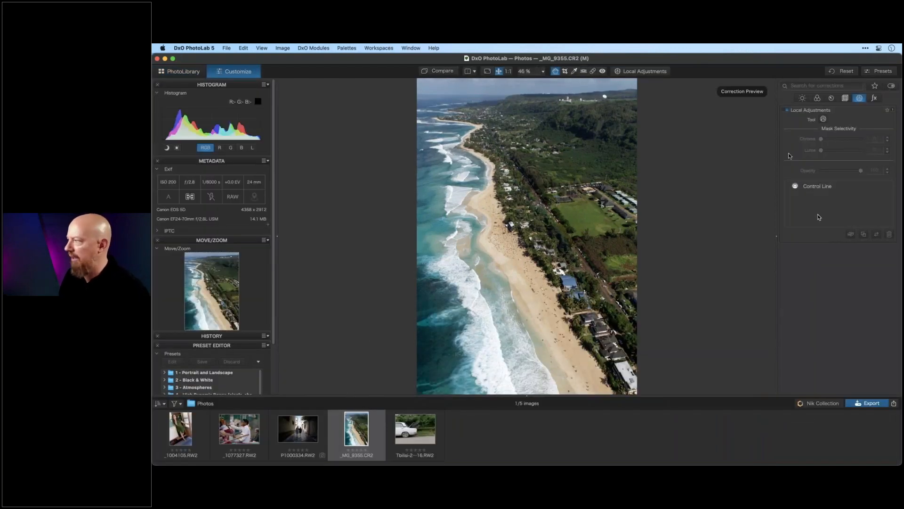
pyautogui.click(643, 71)
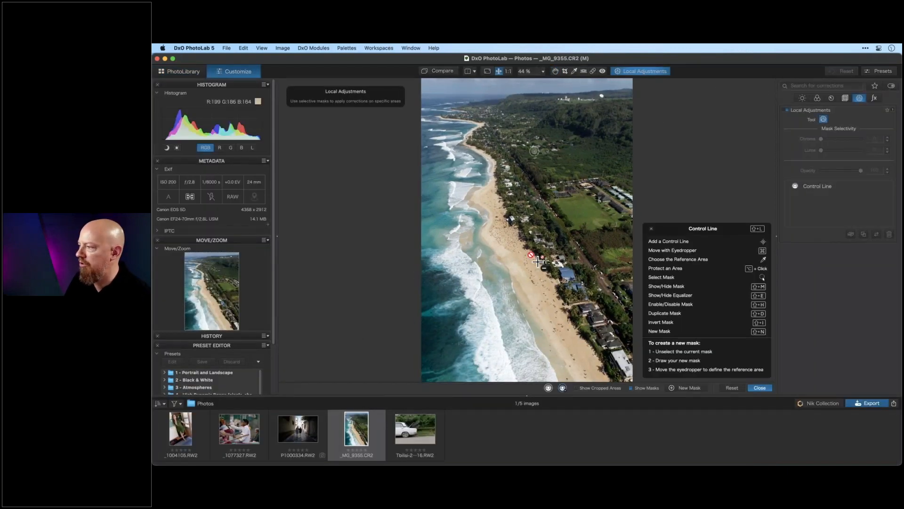
pyautogui.click(651, 230)
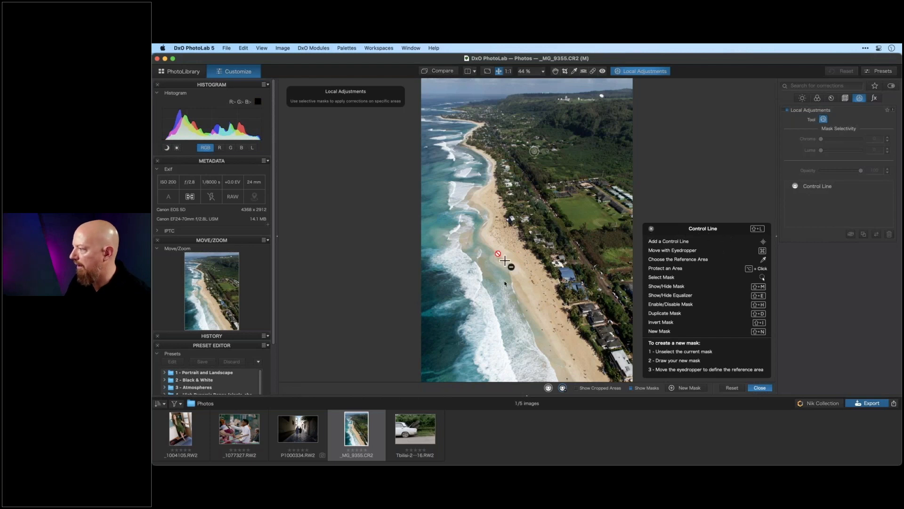
# Add a control point on the sea beside the upper beach and hide the mask display.
pyautogui.rightClick(499, 249)
pyautogui.click(483, 233)
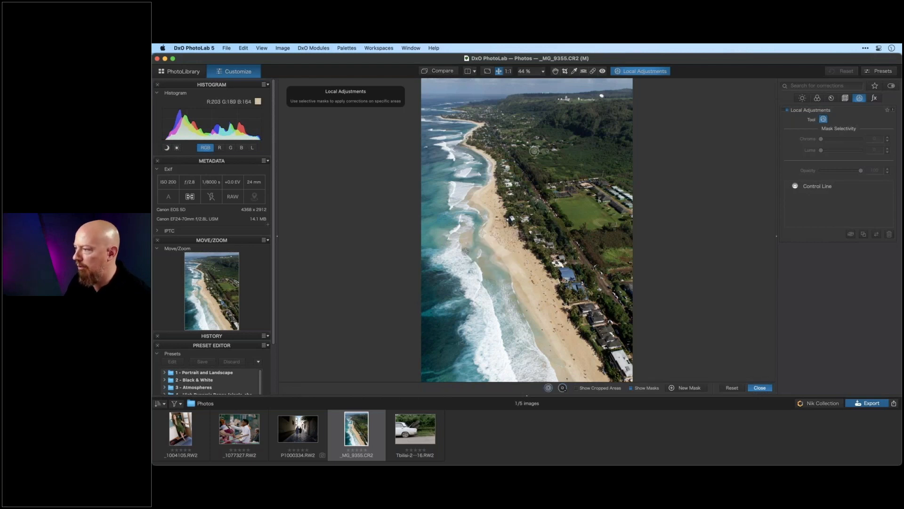
pyautogui.click(442, 217)
pyautogui.moveTo(497, 186); pyautogui.dragTo(541, 161)
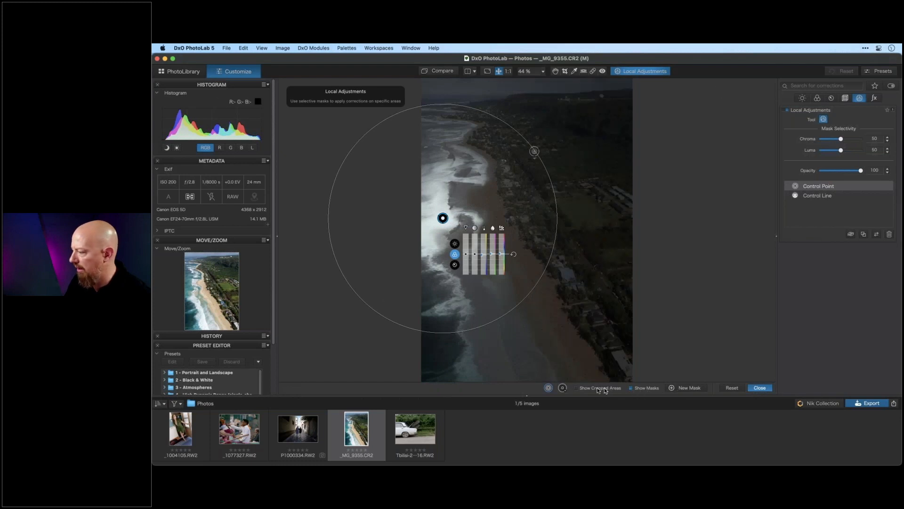
pyautogui.click(633, 389)
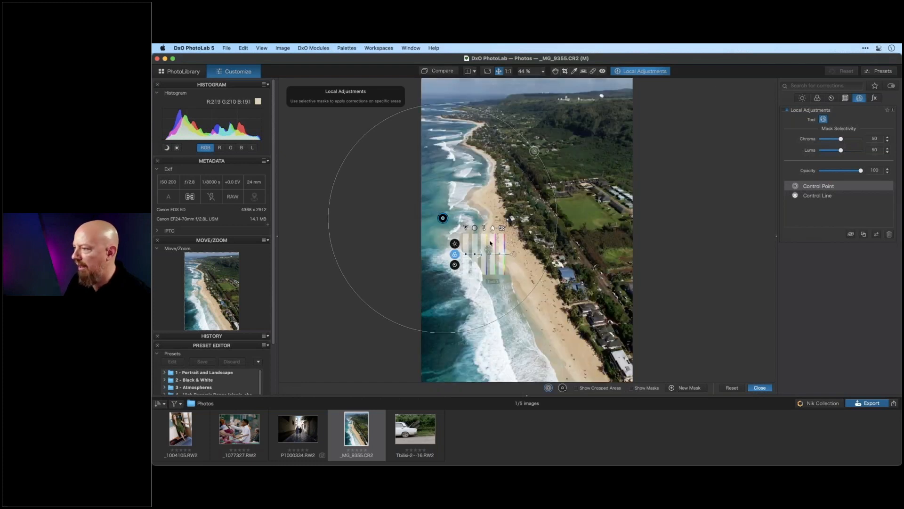
# Warm the sea control point's color strongly, set its opacity to 80, and remove the local adjustments.
pyautogui.moveTo(484, 246); pyautogui.dragTo(485, 239)
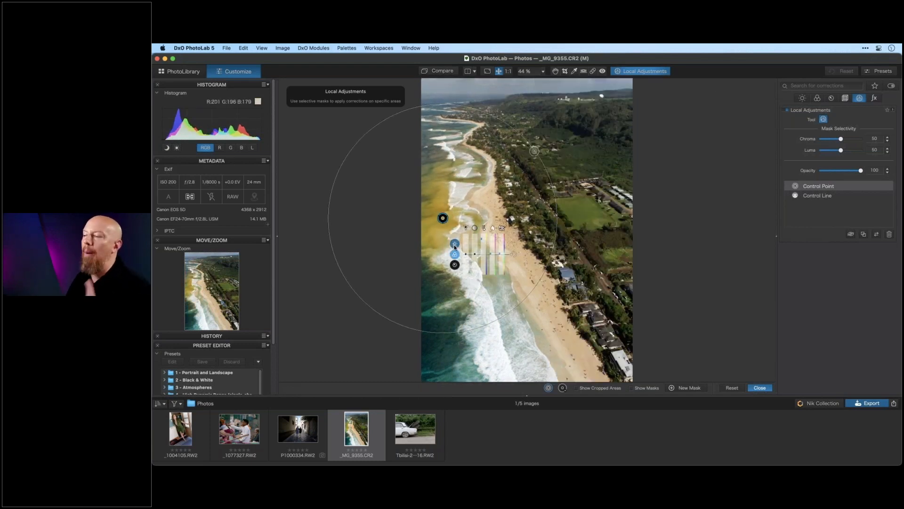
pyautogui.moveTo(465, 251); pyautogui.dragTo(502, 246)
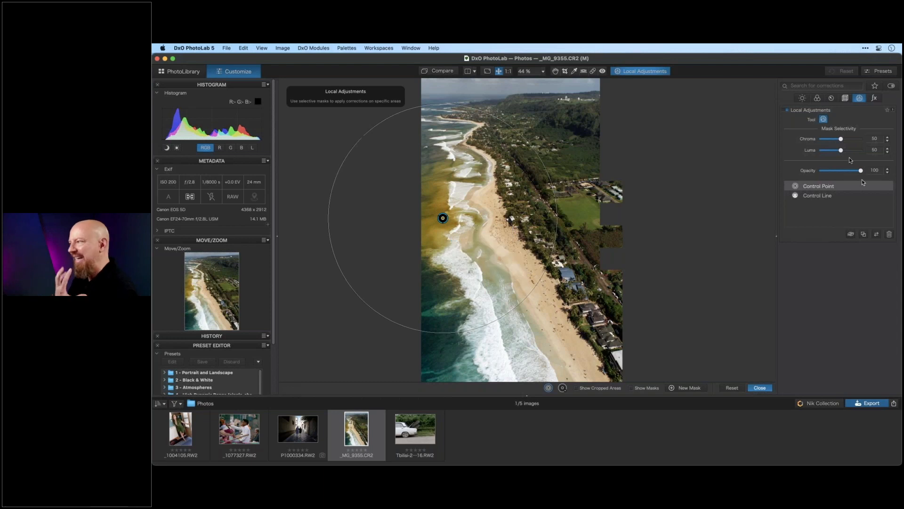
pyautogui.moveTo(861, 171)
pyautogui.mouseDown()
pyautogui.moveTo(829, 173)
pyautogui.moveTo(854, 170)
pyautogui.mouseUp()
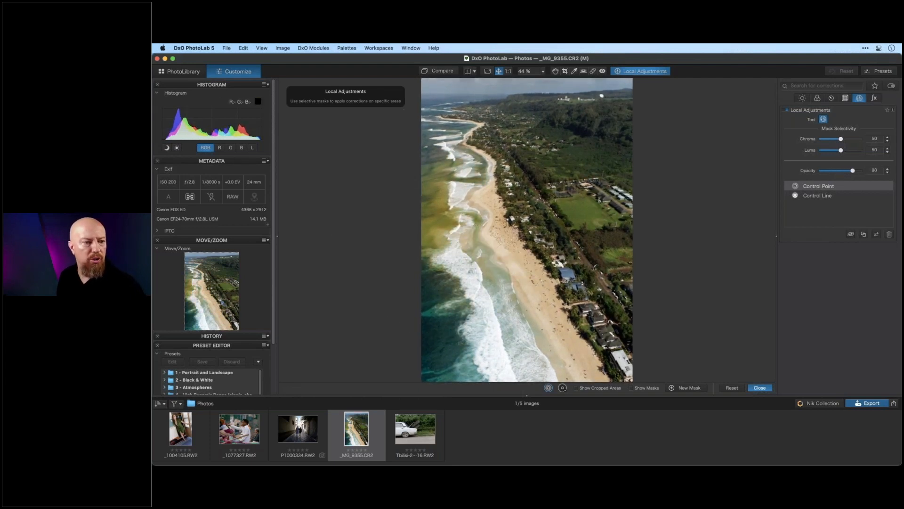
pyautogui.click(442, 219)
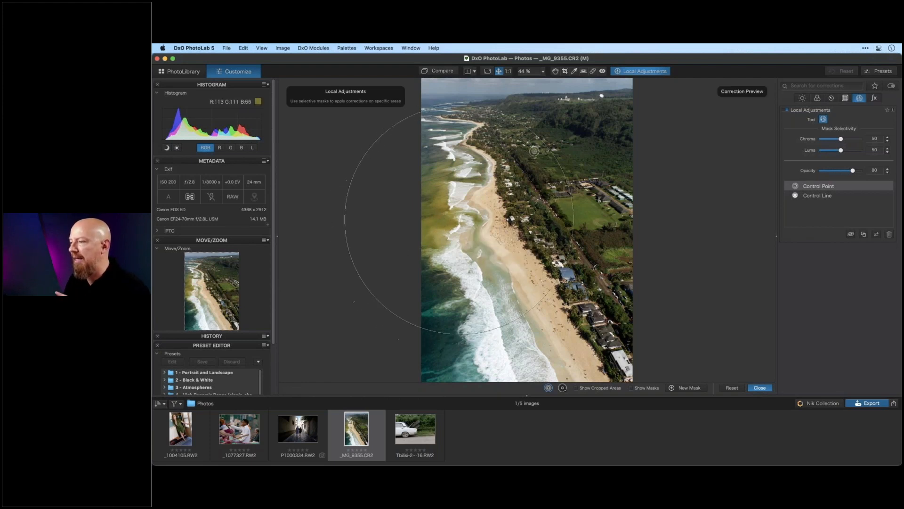
pyautogui.click(443, 218)
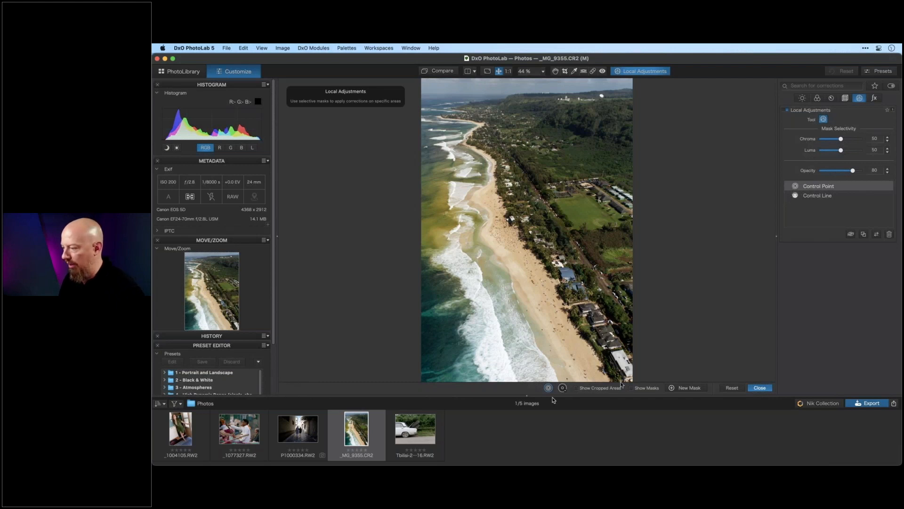
pyautogui.press('Delete')
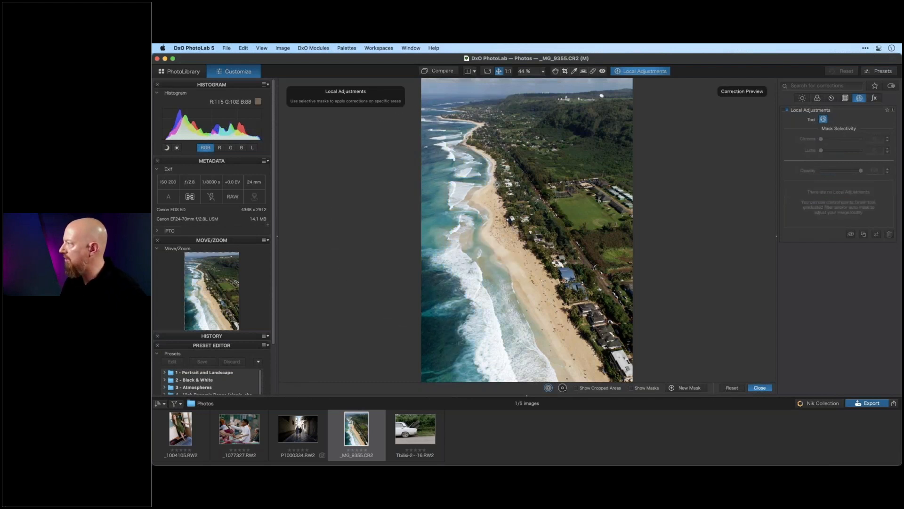
# Mask the sea with two control points using Chroma 66 and Luma 37, with masks shown.
pyautogui.rightClick(497, 186)
pyautogui.click(445, 178)
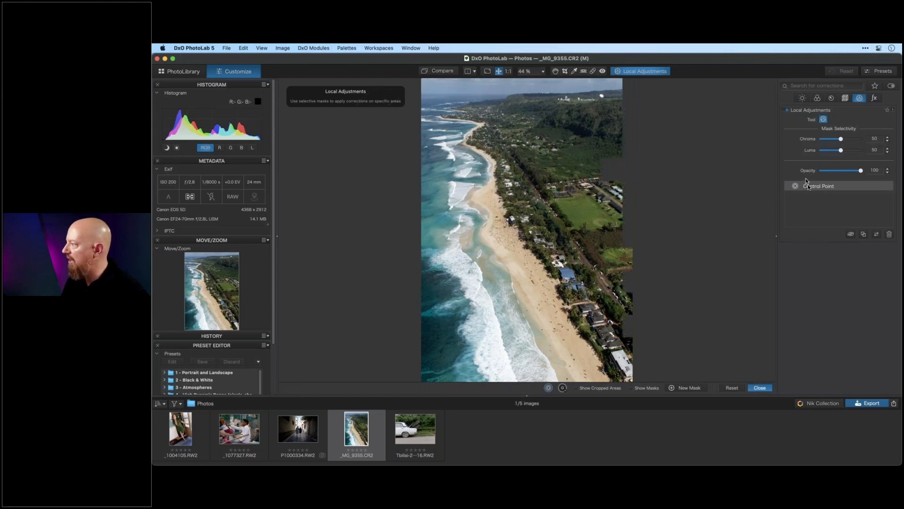
pyautogui.moveTo(841, 139)
pyautogui.mouseDown()
pyautogui.moveTo(862, 140)
pyautogui.moveTo(837, 153)
pyautogui.mouseUp()
pyautogui.click(647, 388)
pyautogui.click(457, 320)
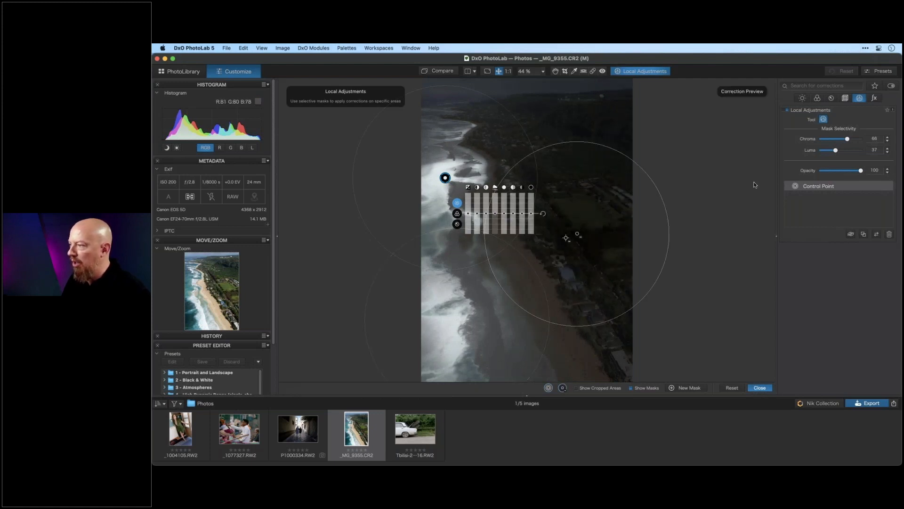
# Rename the sea control point mask as new collection and set its Chroma selectivity to 81.
pyautogui.doubleClick(819, 186)
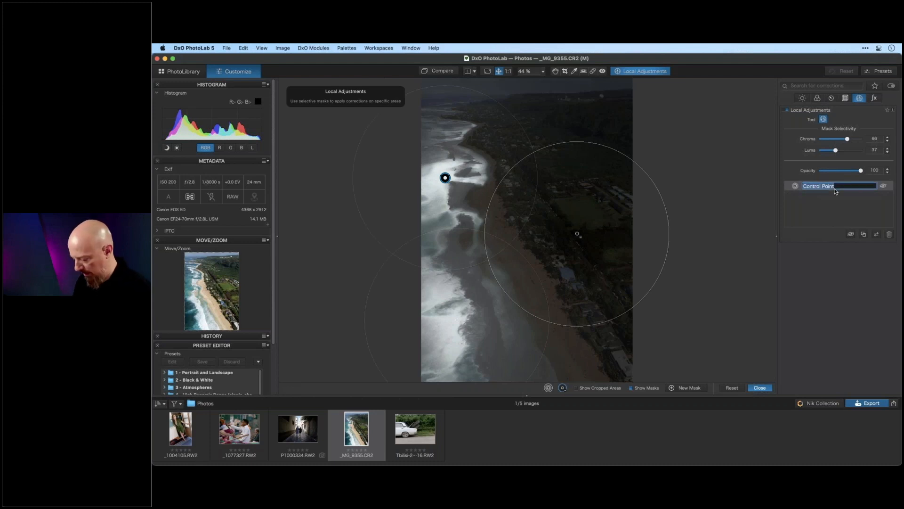
pyautogui.write('new collection')
pyautogui.press('Return')
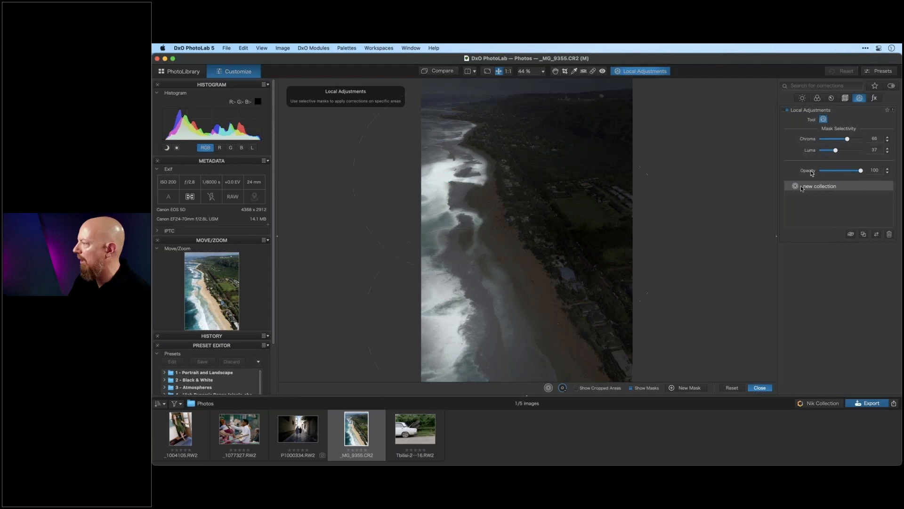
pyautogui.moveTo(848, 140)
pyautogui.mouseDown()
pyautogui.moveTo(839, 139)
pyautogui.moveTo(863, 142)
pyautogui.moveTo(843, 141)
pyautogui.moveTo(854, 140)
pyautogui.mouseUp()
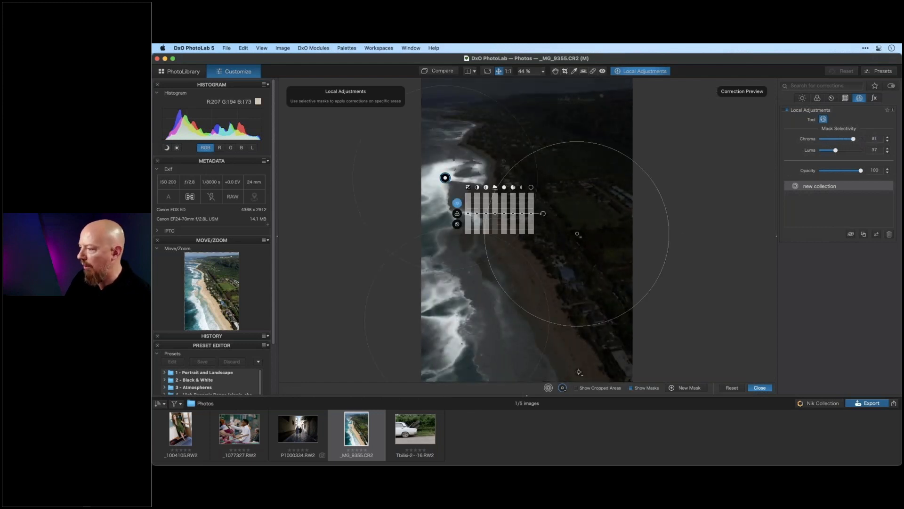
# Create a new mask with a control point on the green hills, using Luma 87 and Chroma 3.
pyautogui.click(690, 388)
pyautogui.rightClick(560, 136)
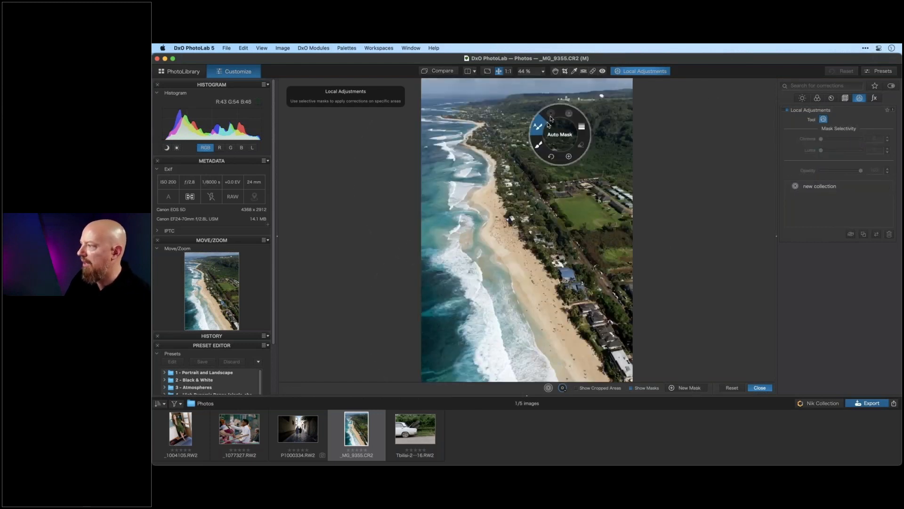
pyautogui.click(560, 136)
pyautogui.rightClick(576, 202)
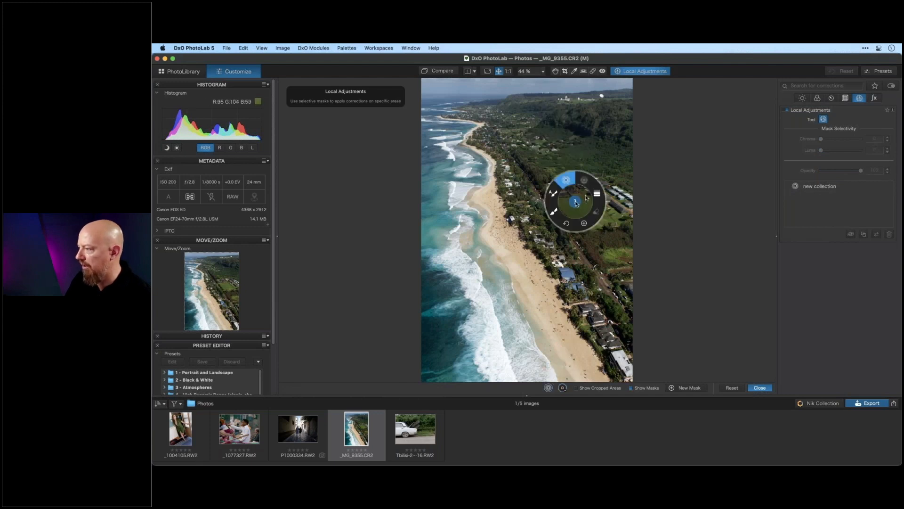
pyautogui.click(551, 162)
pyautogui.click(557, 135)
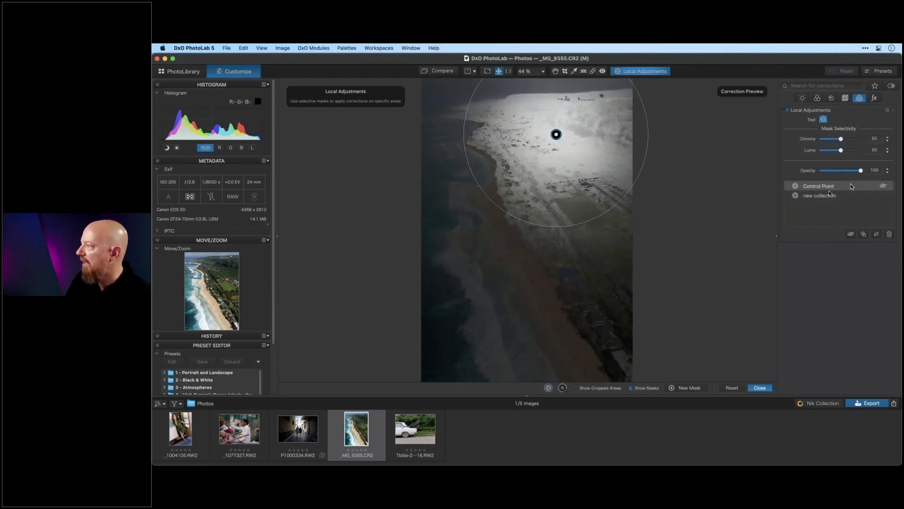
pyautogui.moveTo(841, 150); pyautogui.dragTo(821, 139)
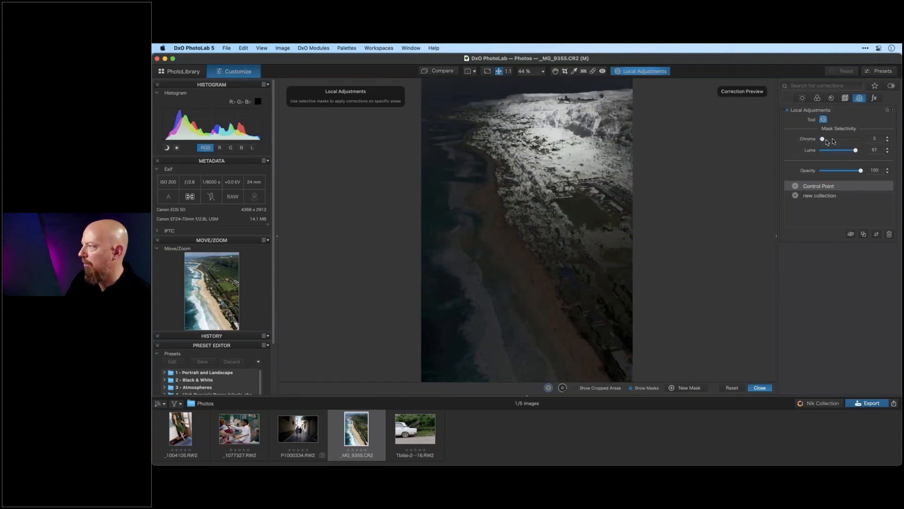
# Reset all local adjustments and place a fresh control point on the beach sand.
pyautogui.click(738, 387)
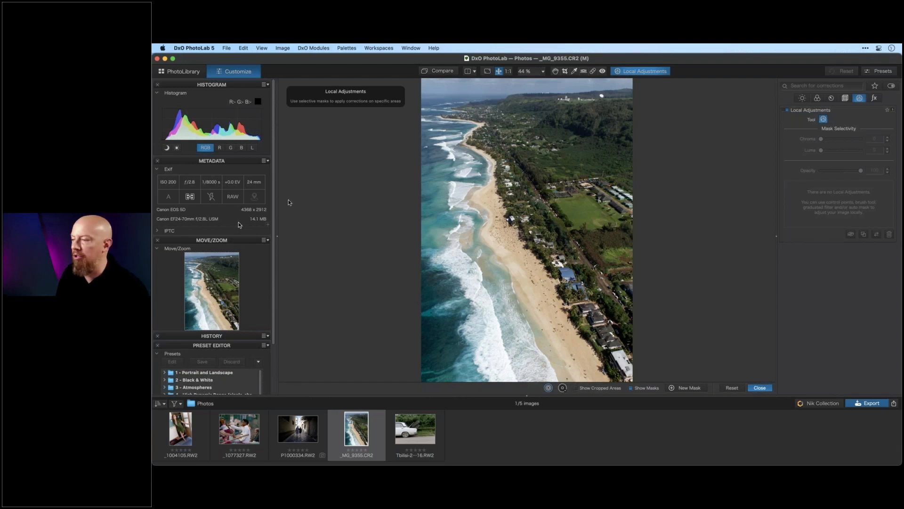
pyautogui.click(514, 280)
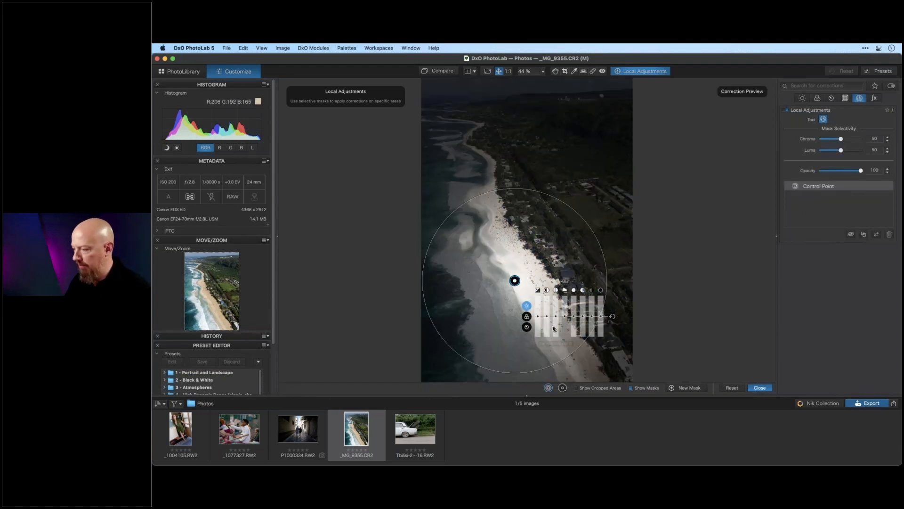
pyautogui.moveTo(508, 293)
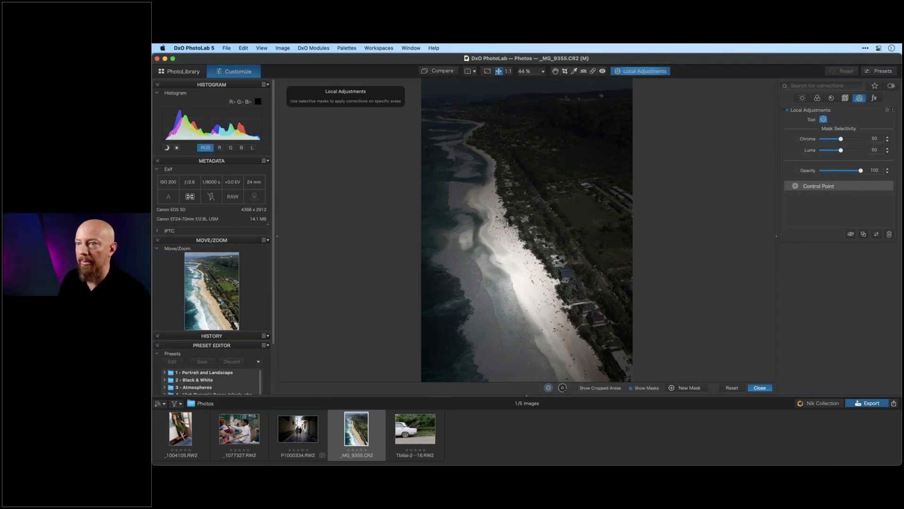
# Return to the photo library and open the IPTC folder within Demo Photos.
pyautogui.click(184, 71)
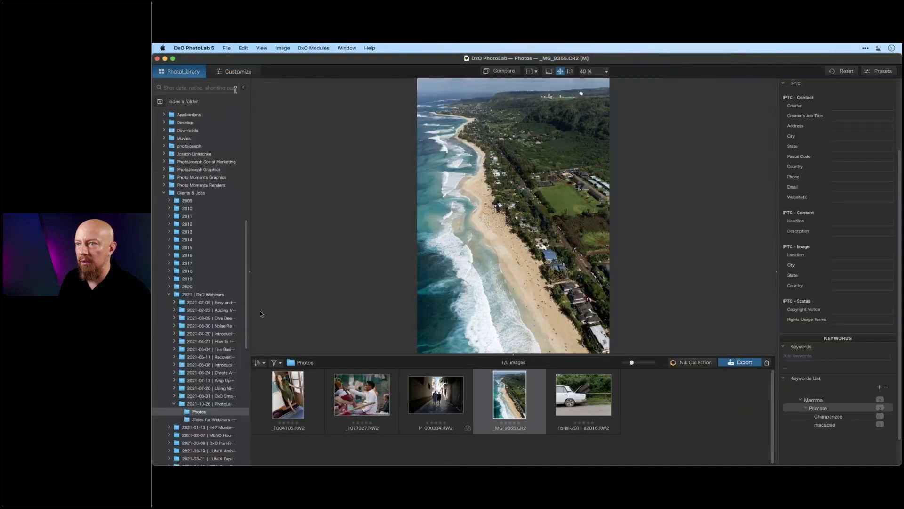
pyautogui.scroll(-10, 204, 395)
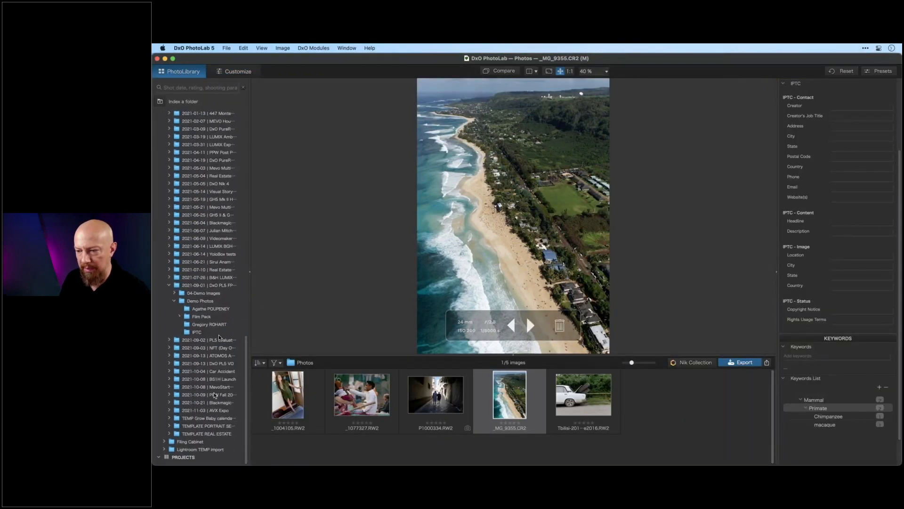
pyautogui.click(208, 332)
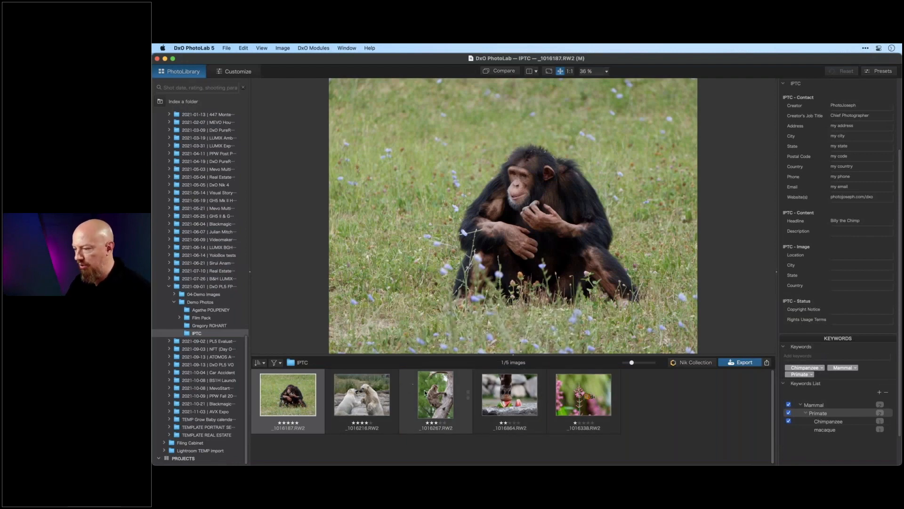
# Switch to Lightroom Classic and import the chimpanzee photo's changed metadata settings from disk.
pyautogui.press('super+Tab')
pyautogui.click(451, 254)
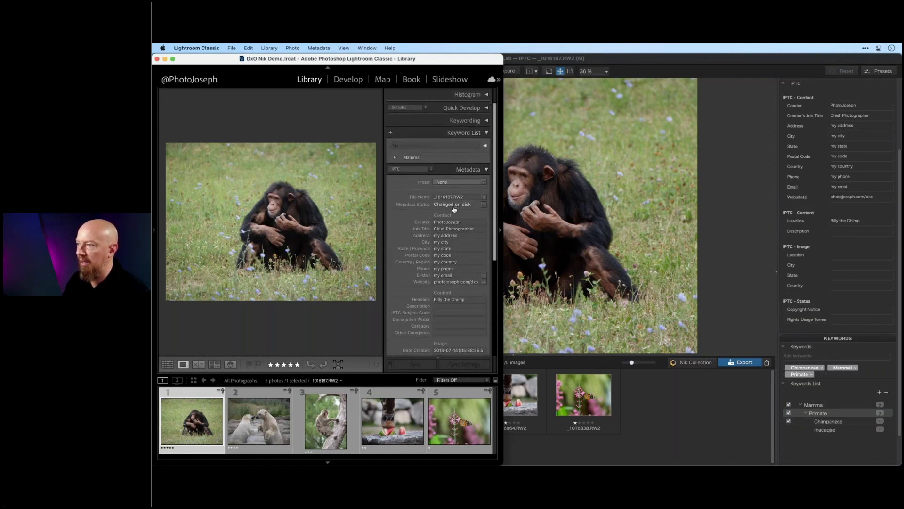
pyautogui.click(485, 204)
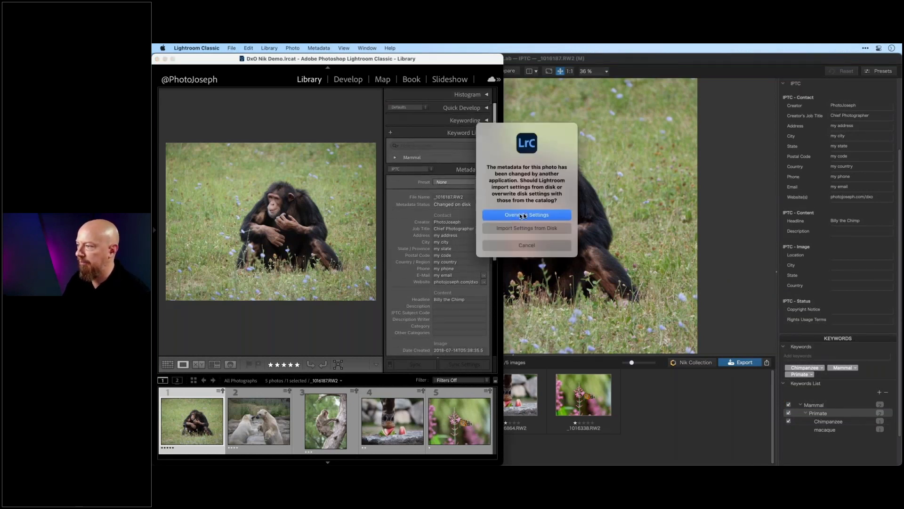
pyautogui.click(524, 228)
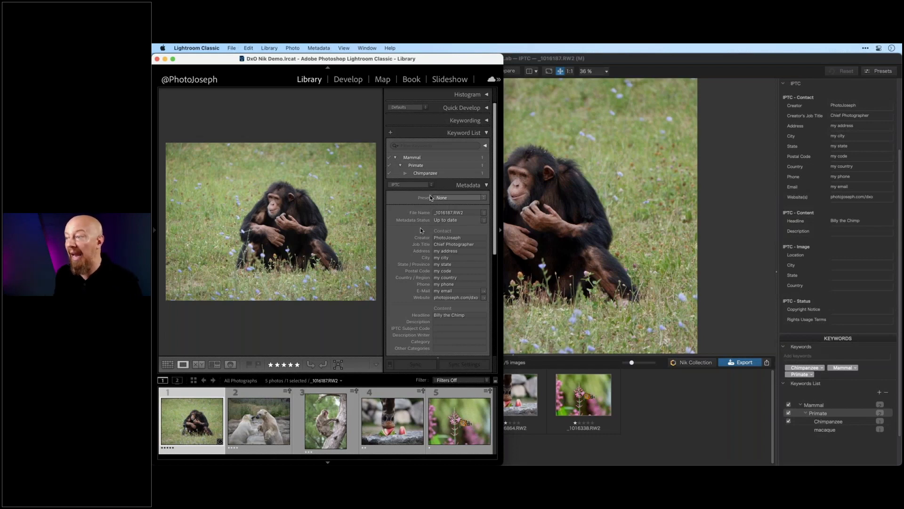
# Select the monkey photo and check its metadata status, IPTC fields and the keyword list.
pyautogui.click(329, 410)
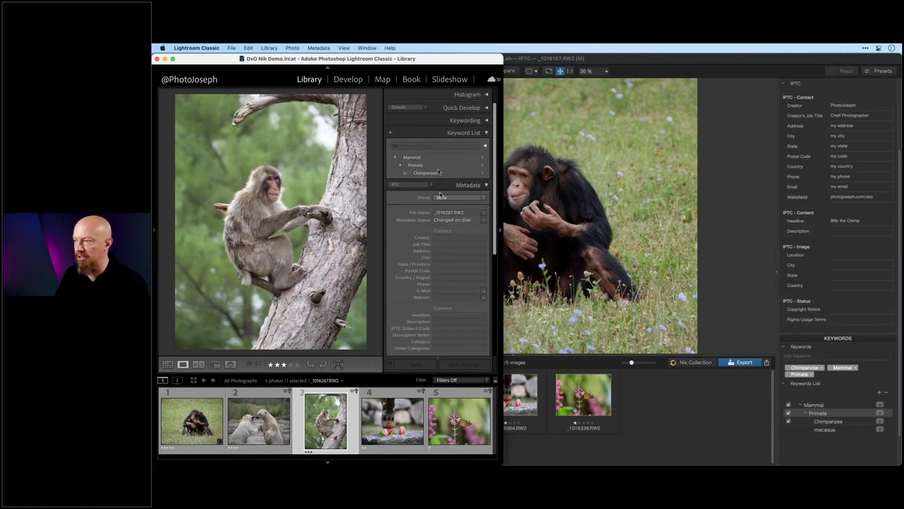
pyautogui.scroll(-3, 433, 202)
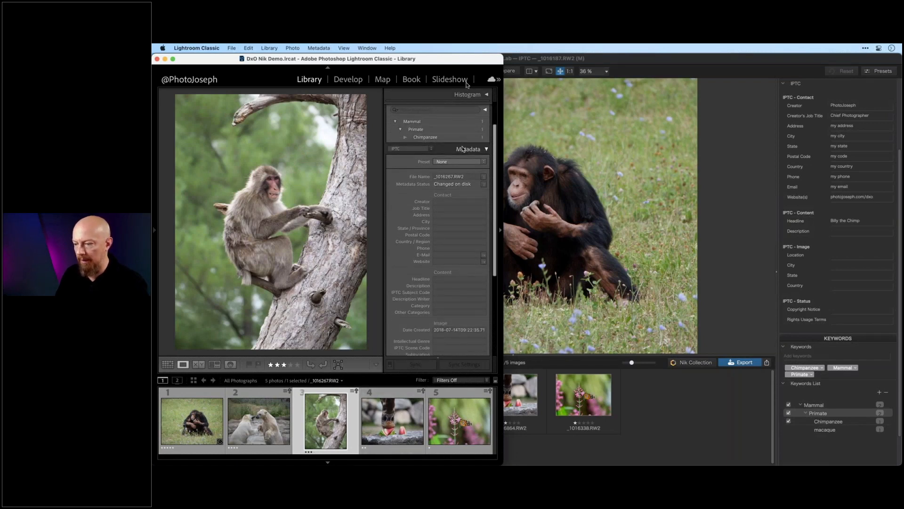
pyautogui.scroll(3, 460, 149)
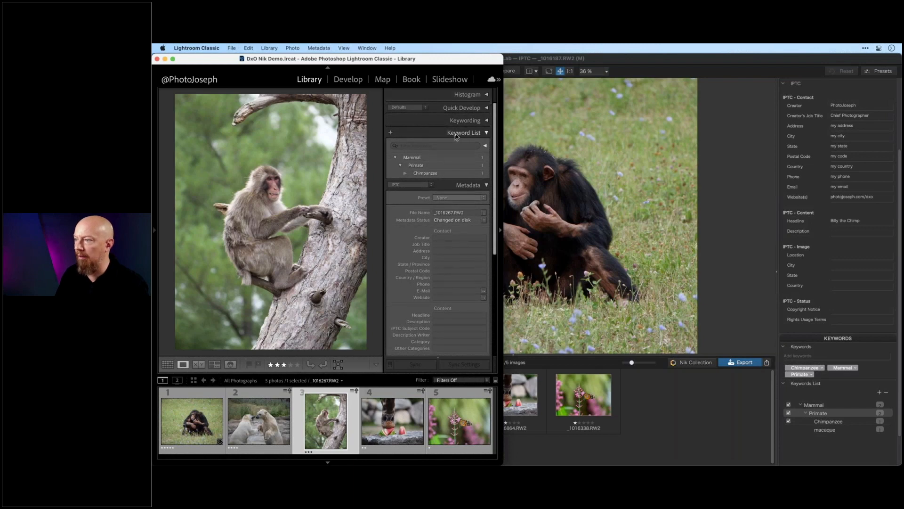
pyautogui.scroll(-1, 442, 136)
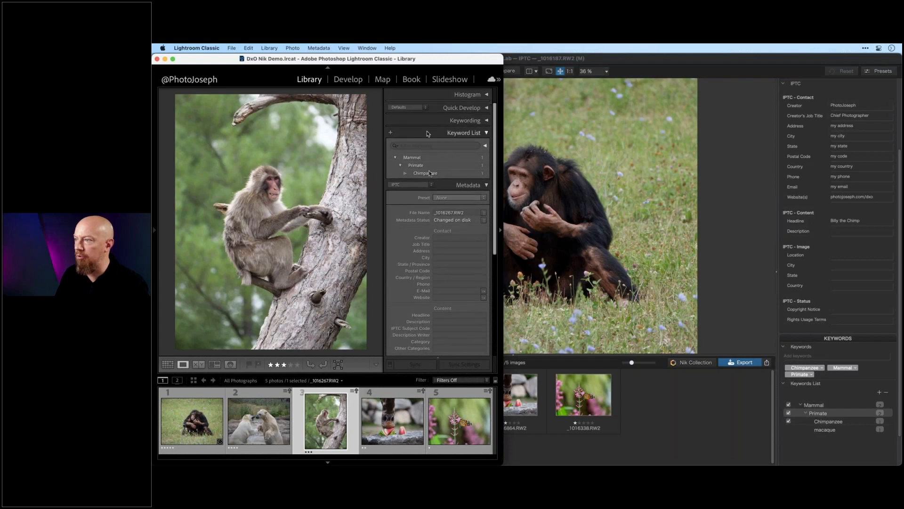
# Import the monkey photo's changed metadata settings from disk.
pyautogui.click(484, 220)
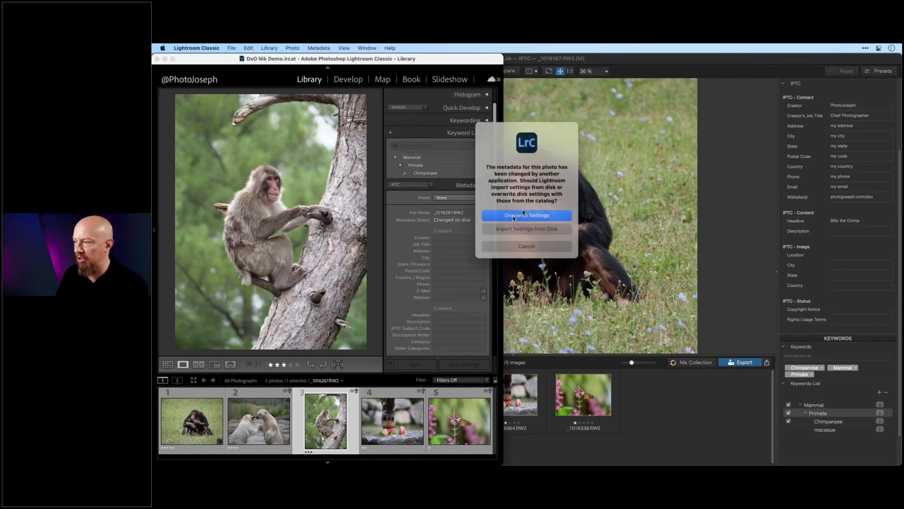
pyautogui.click(538, 228)
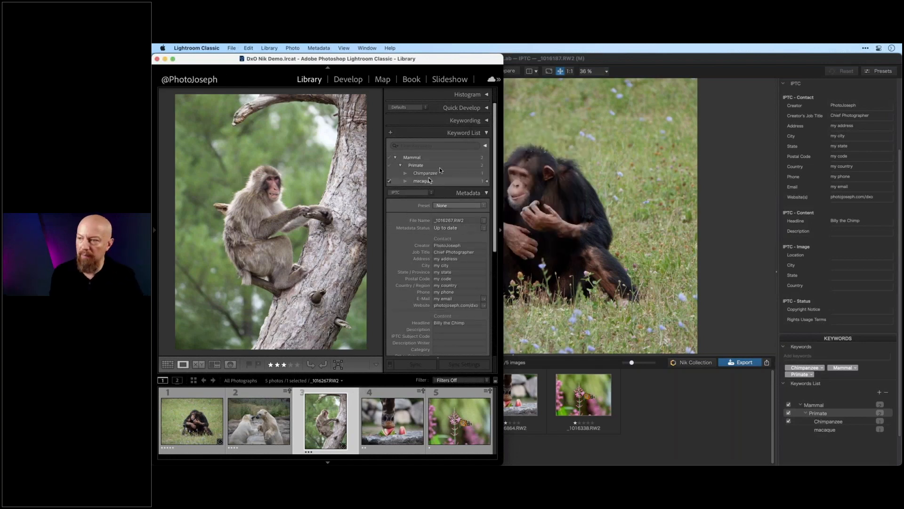
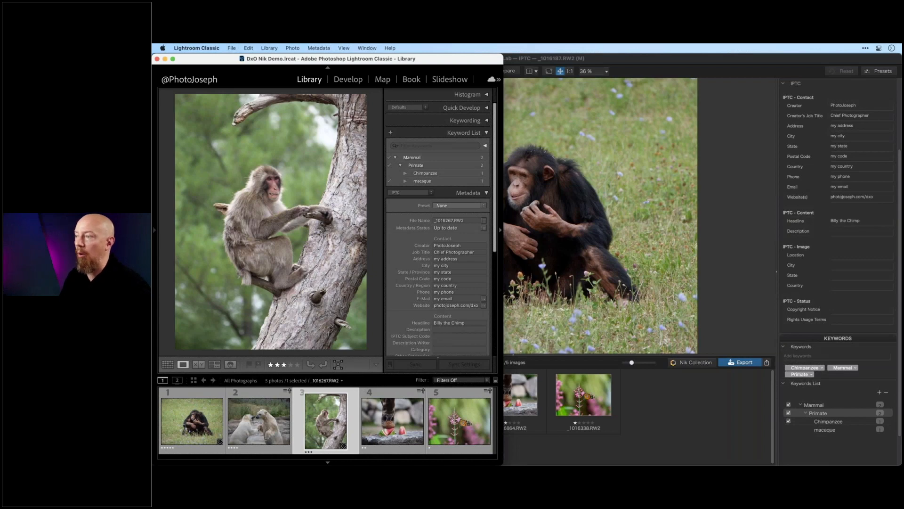
# Select the polar bear photo and create a keyword tag "bears" inside the Mammal keyword.
pyautogui.press('Left')
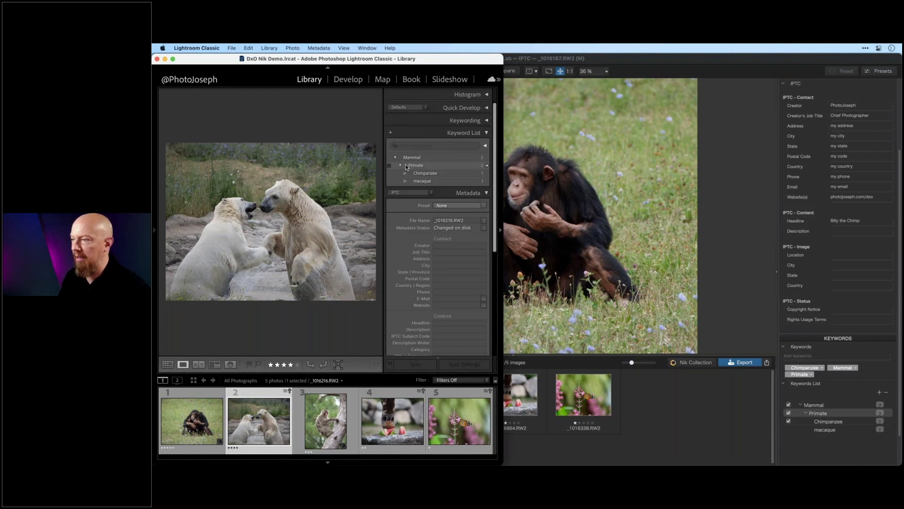
pyautogui.rightClick(428, 156)
pyautogui.click(415, 156)
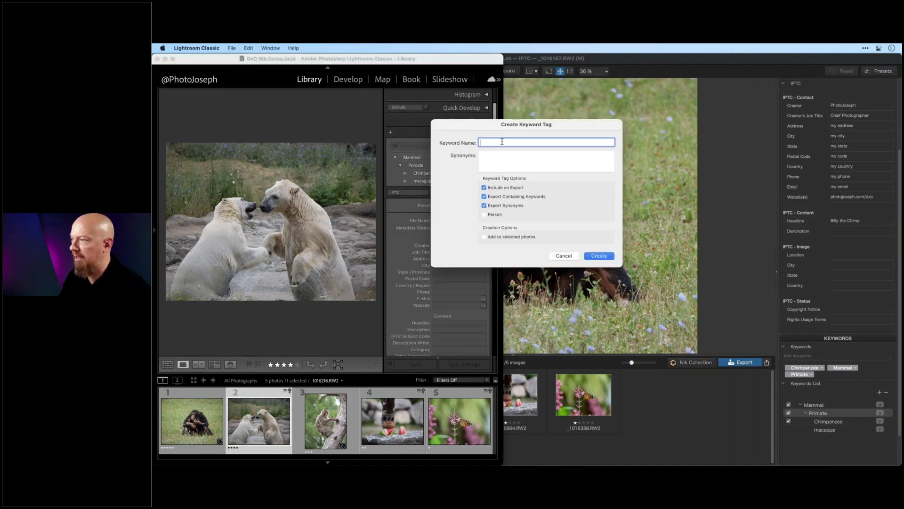
pyautogui.write('bears')
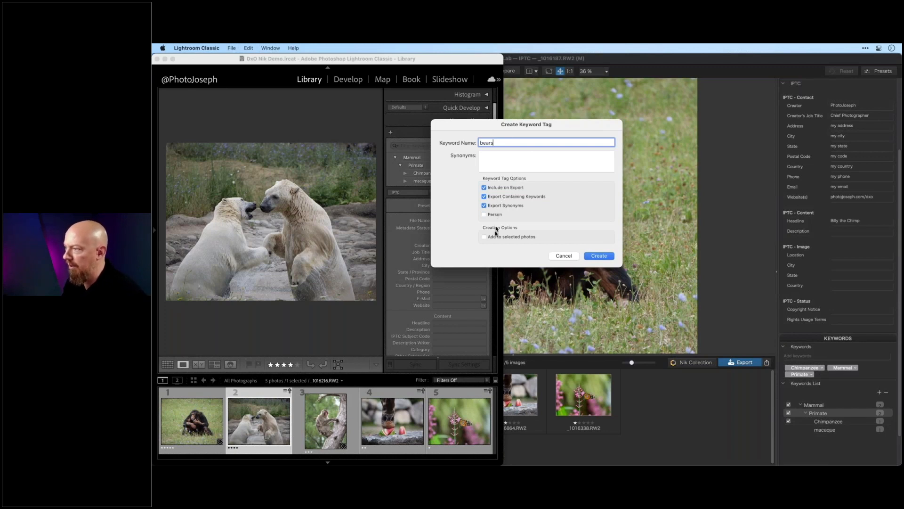
pyautogui.click(599, 256)
# Assign the bears and Mammal keywords to the polar bear photo and overwrite its disk settings with those from the catalog.
pyautogui.moveTo(408, 158); pyautogui.dragTo(420, 166)
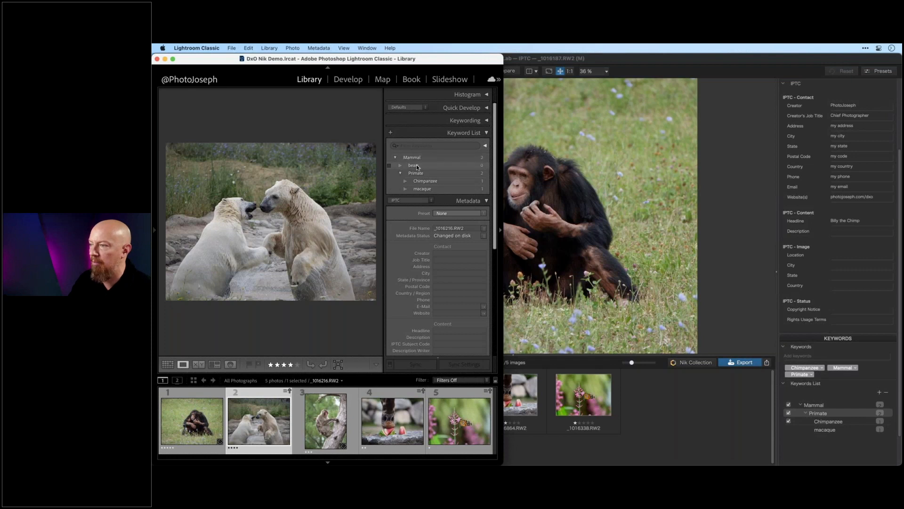
pyautogui.click(389, 158)
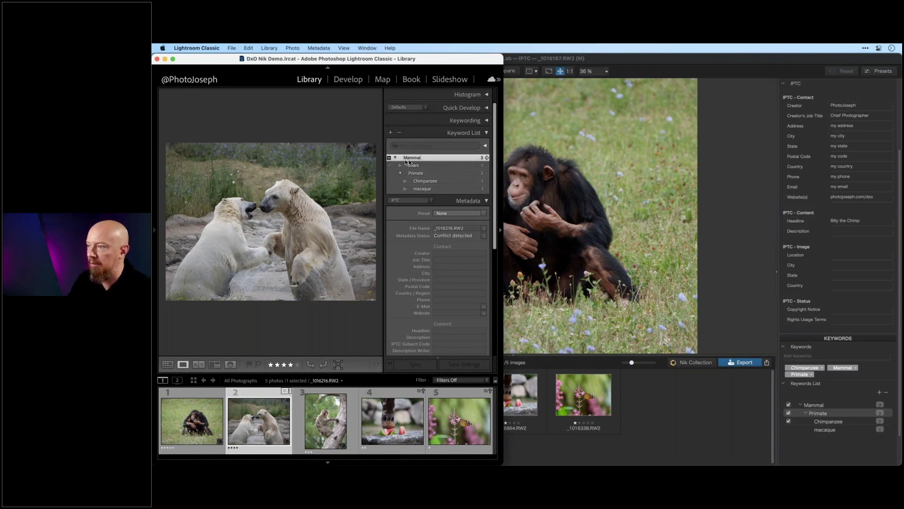
pyautogui.click(482, 236)
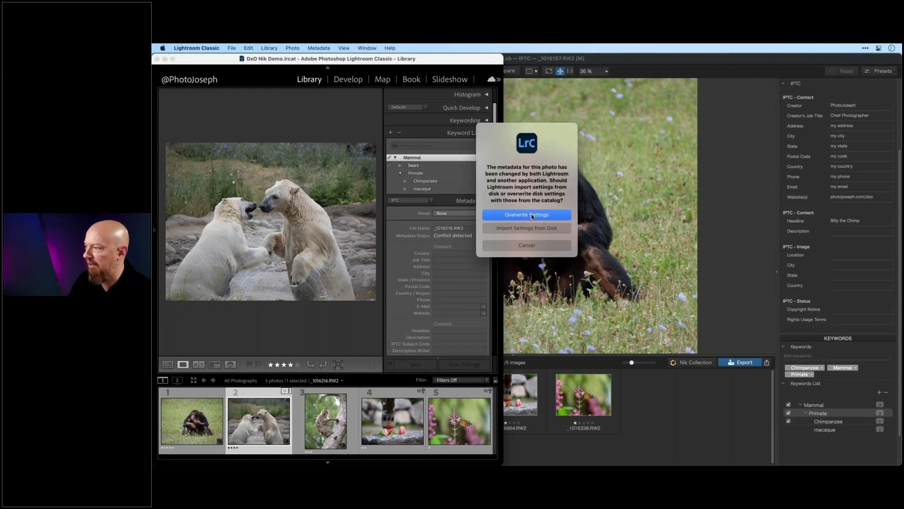
pyautogui.click(532, 215)
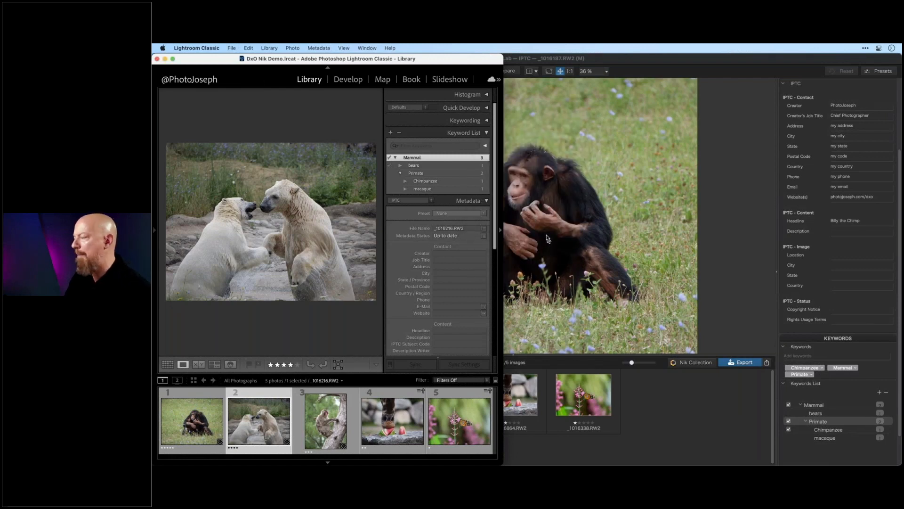
# Switch to DxO PhotoLab and examine the polar bear photo's keywords and keyword hierarchy.
pyautogui.click(708, 288)
pyautogui.press('Right')
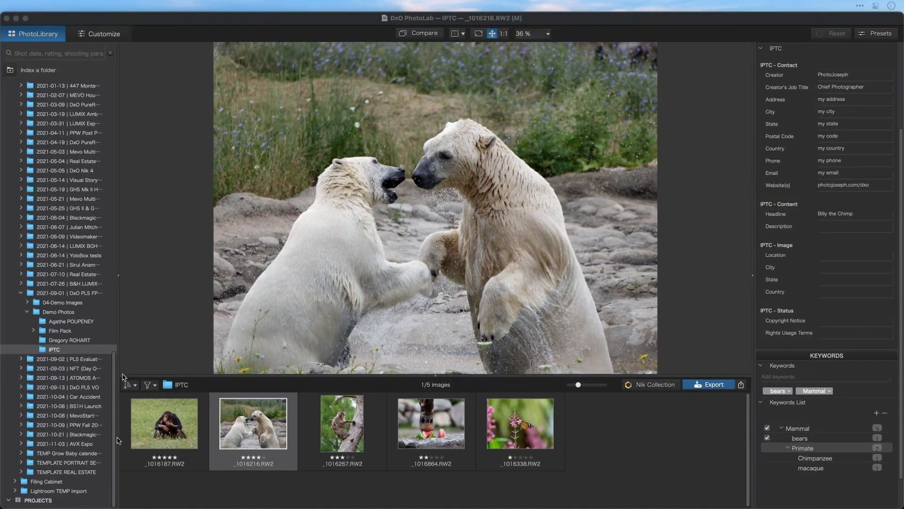
pyautogui.scroll(-1, 222, 403)
pyautogui.scroll(1, 85, 433)
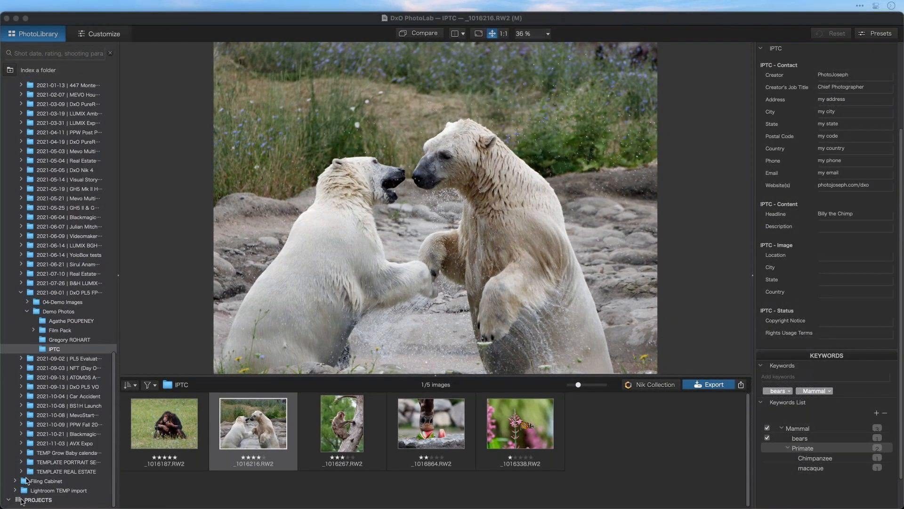
# Open the bird photo DSCF5546.RAF from the photographer's folder just above IPTC for customizing, and look through the folder's other three photos.
pyautogui.click(62, 341)
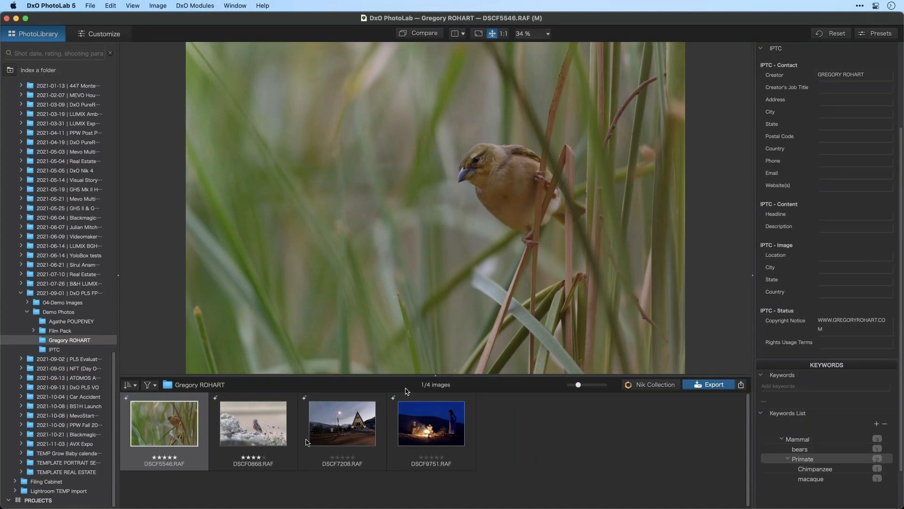
pyautogui.doubleClick(164, 427)
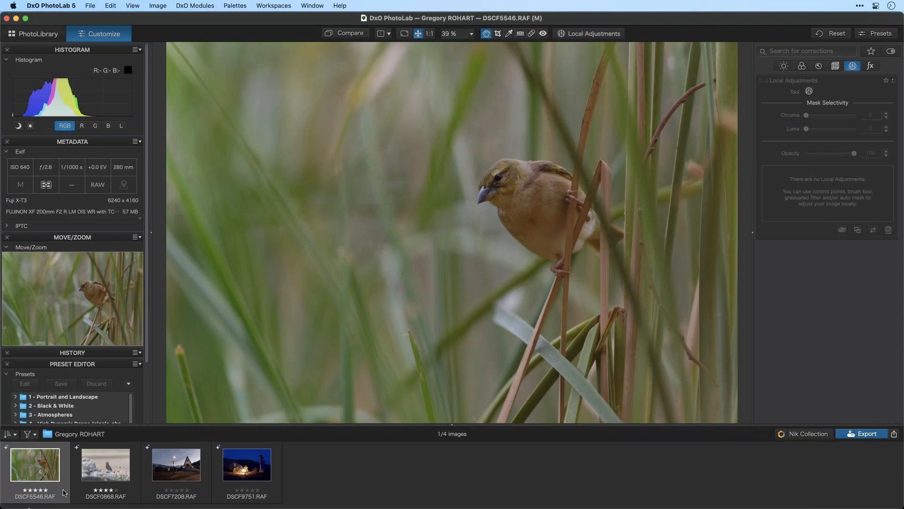
pyautogui.click(101, 470)
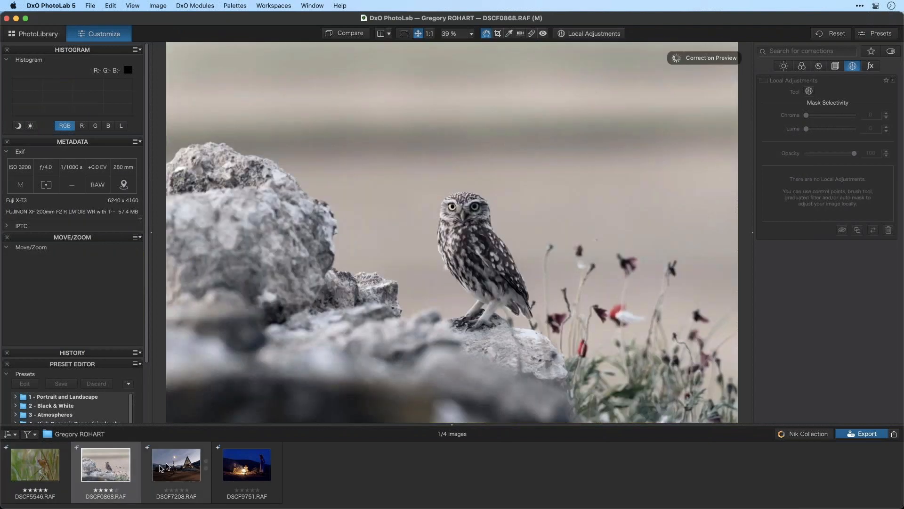
pyautogui.click(168, 466)
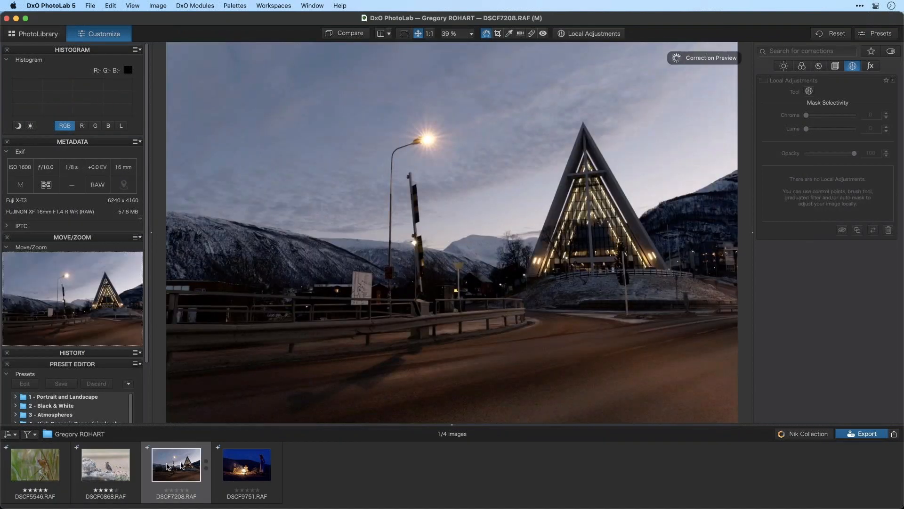
pyautogui.click(230, 464)
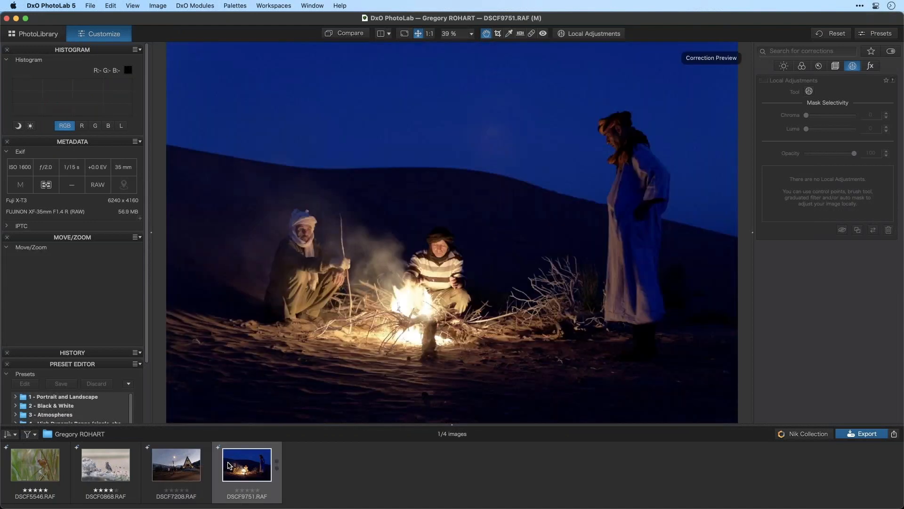
pyautogui.click(56, 477)
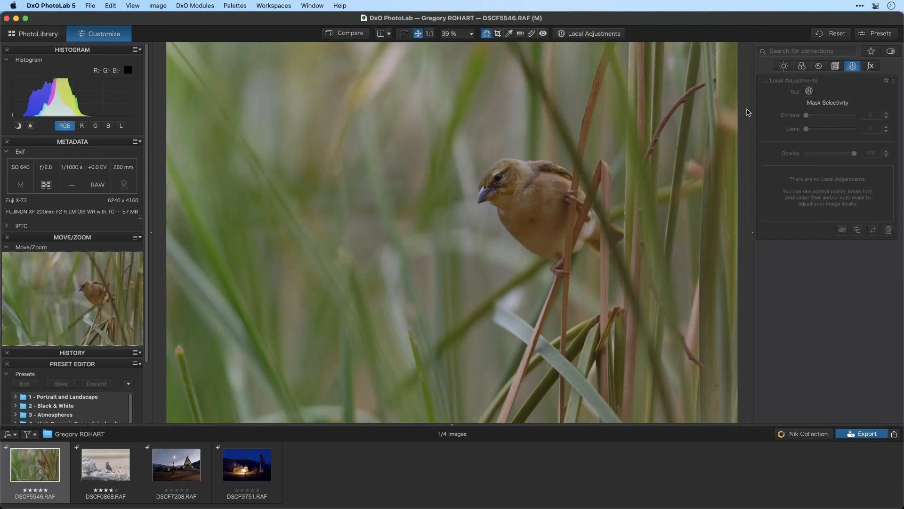
# Show only the active color corrections of the bird photo.
pyautogui.click(802, 67)
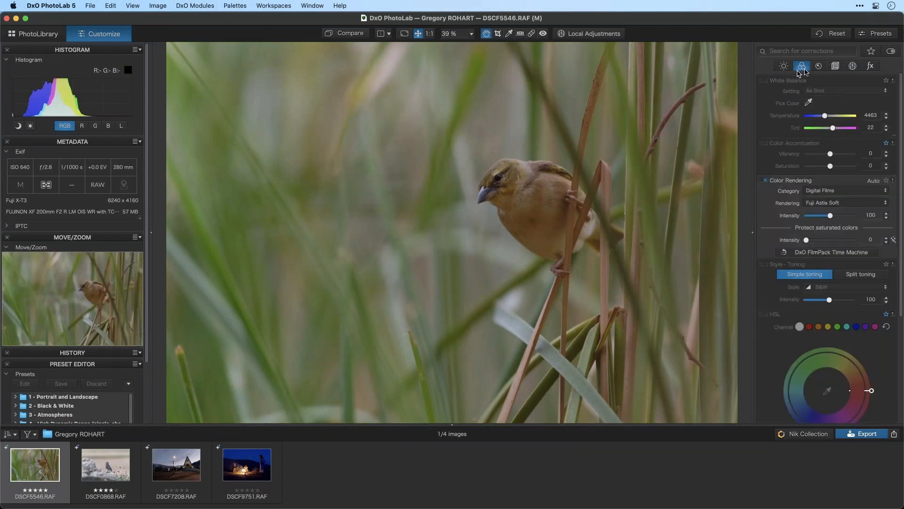
pyautogui.click(891, 50)
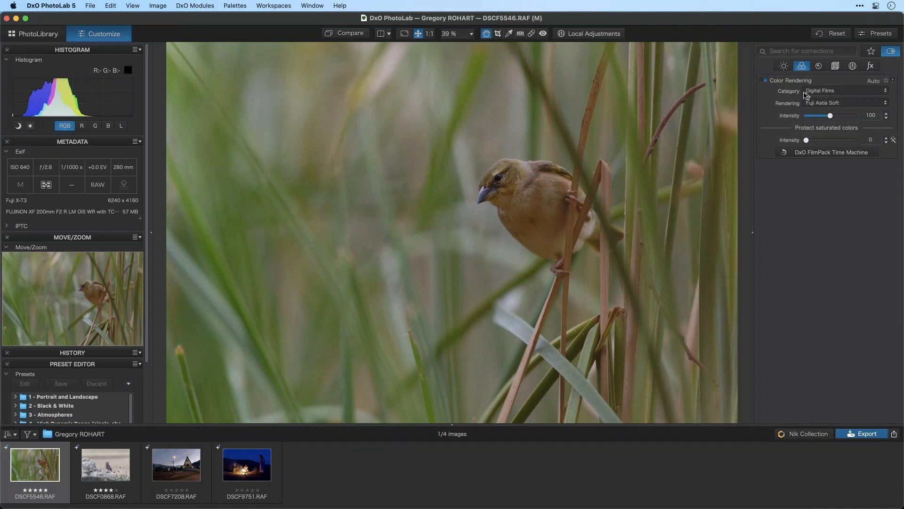
# Try the generic renderings Neutral color, neutral tonality, DxO Portrait and Camera default rendering on the bird photo.
pyautogui.click(820, 91)
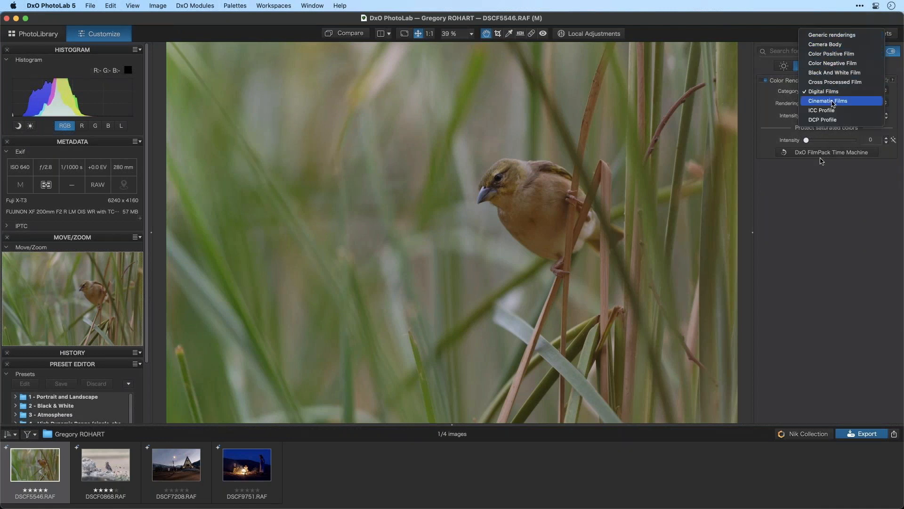
pyautogui.click(839, 35)
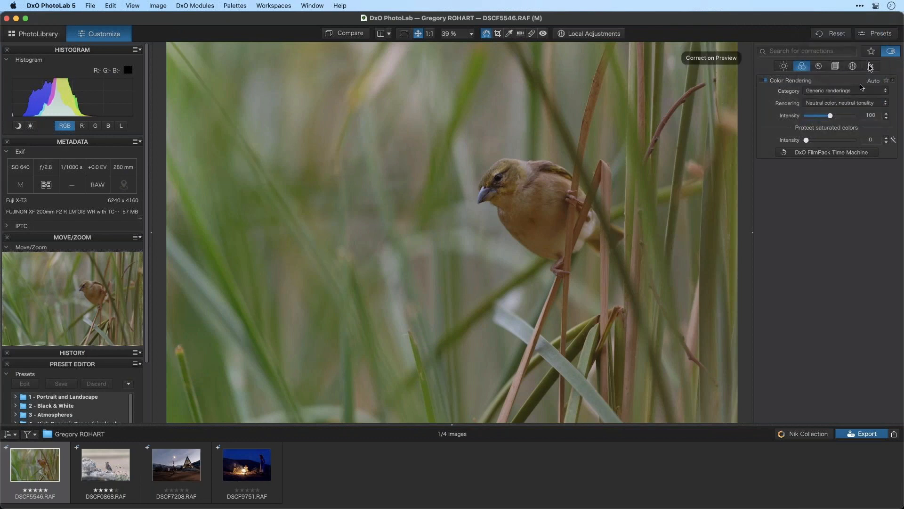
pyautogui.click(849, 104)
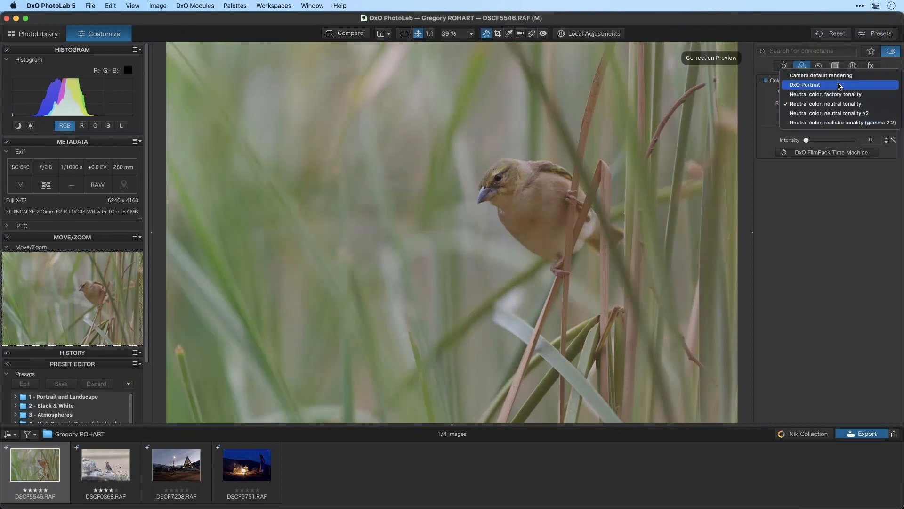
pyautogui.click(841, 85)
pyautogui.click(841, 104)
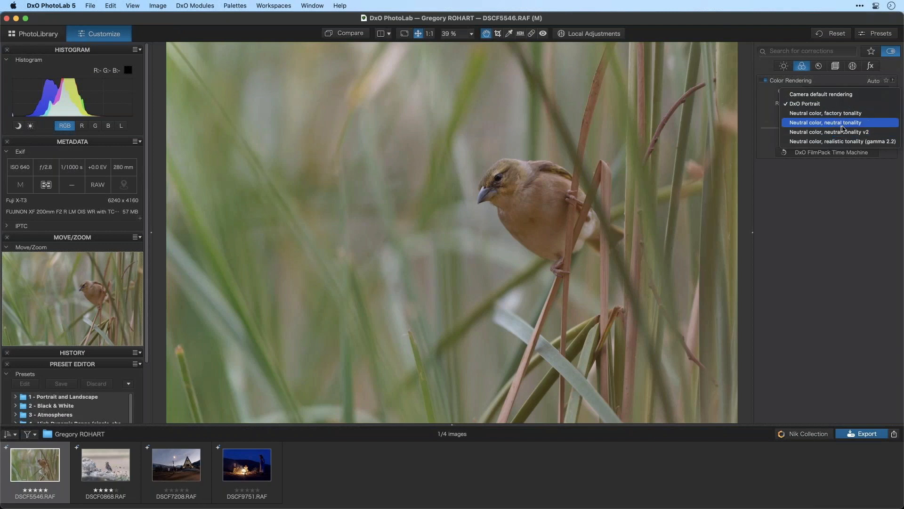
pyautogui.click(843, 125)
pyautogui.click(840, 104)
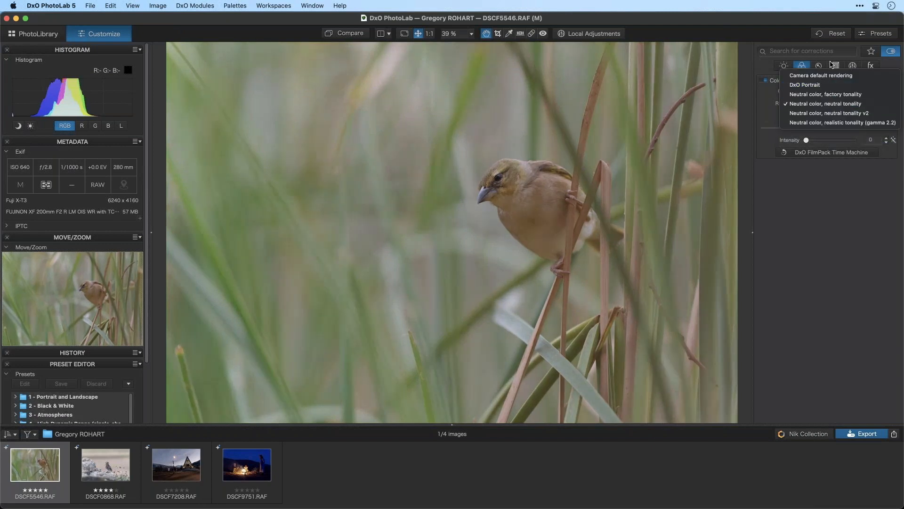
pyautogui.click(830, 80)
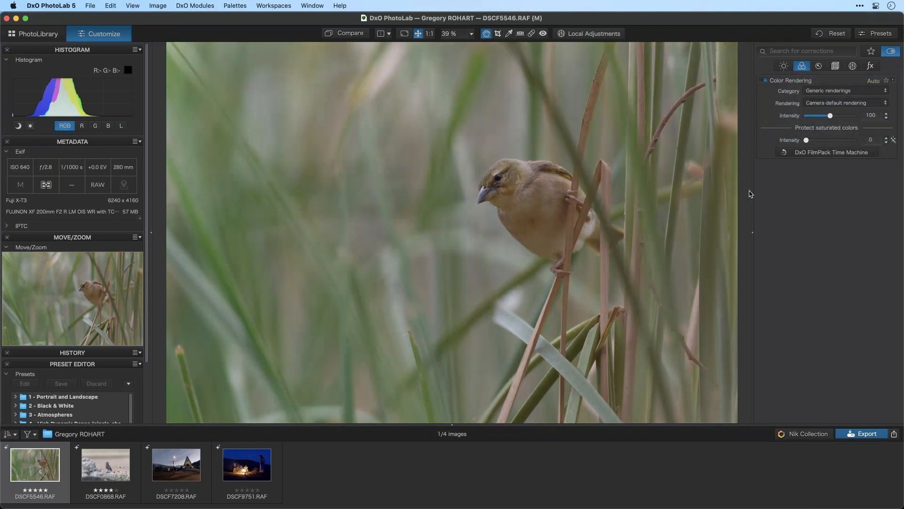
# Set the bird photo's color rendering category to Digital Films with the Fuji Classic Chrome + rendering.
pyautogui.click(825, 91)
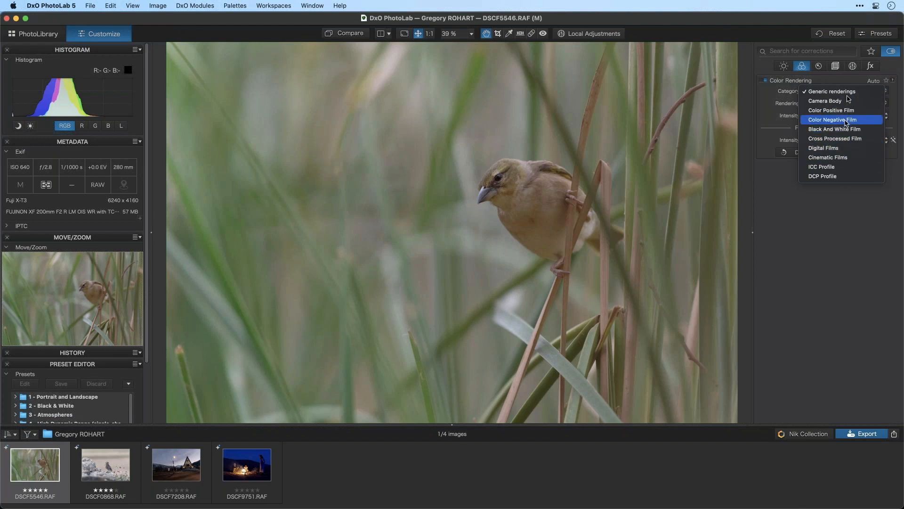
pyautogui.click(856, 149)
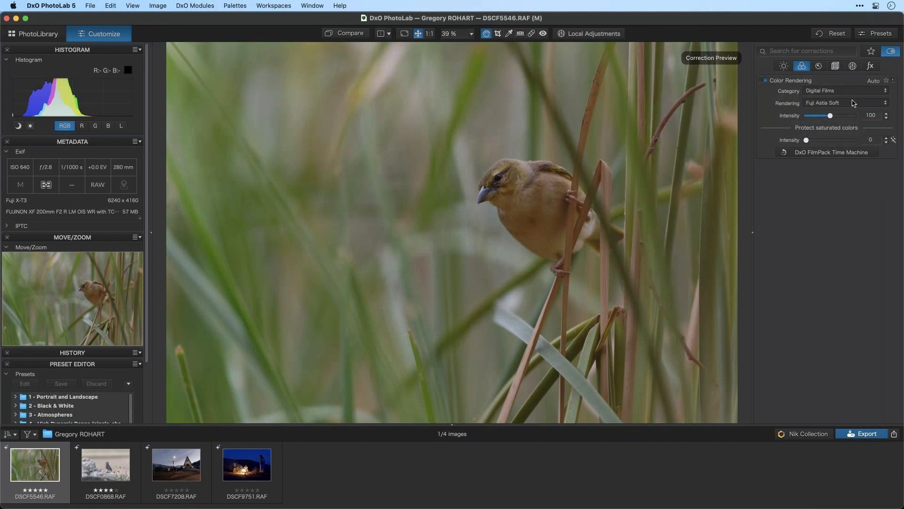
pyautogui.click(853, 104)
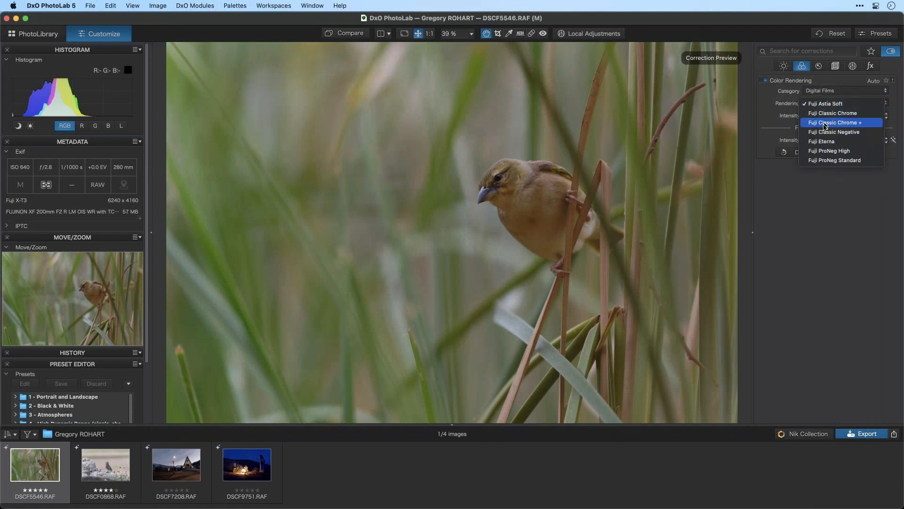
pyautogui.click(833, 123)
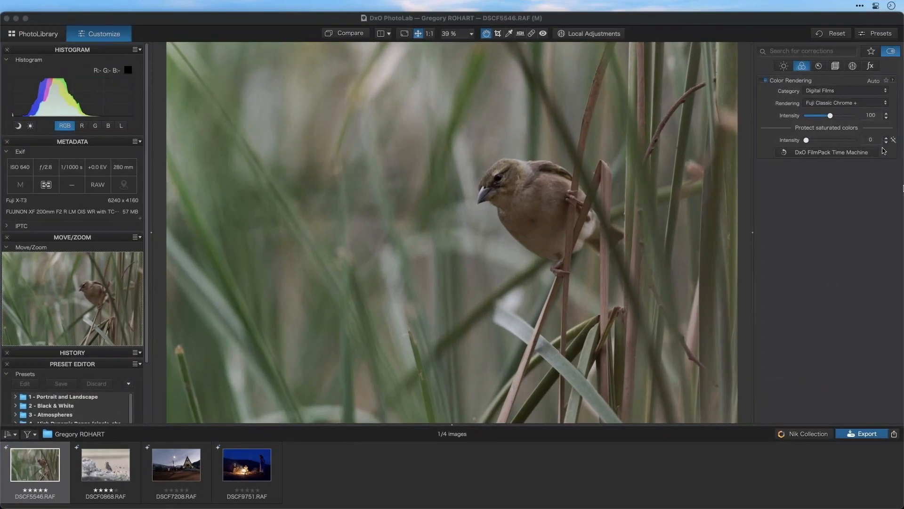
# Compare Fuji Classic Chrome, ProNeg High and ProNeg Standard on the bird photo, finishing with the Fuji Classic Negative rendering.
pyautogui.click(842, 103)
pyautogui.click(842, 103)
pyautogui.click(843, 103)
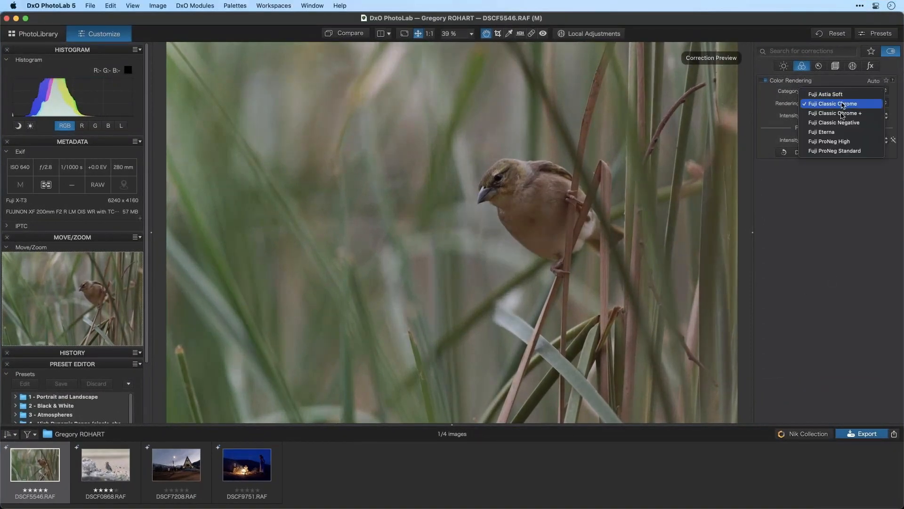
pyautogui.click(845, 113)
pyautogui.click(846, 105)
pyautogui.click(846, 113)
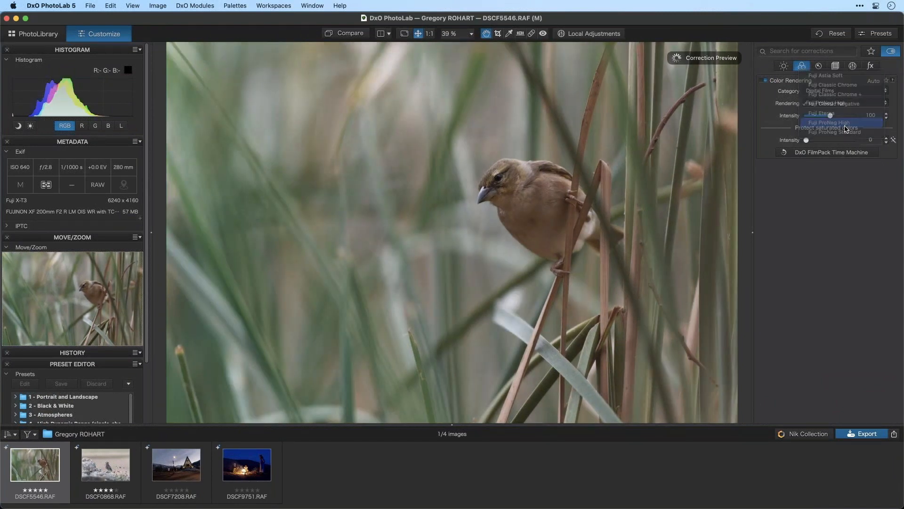
pyautogui.click(845, 104)
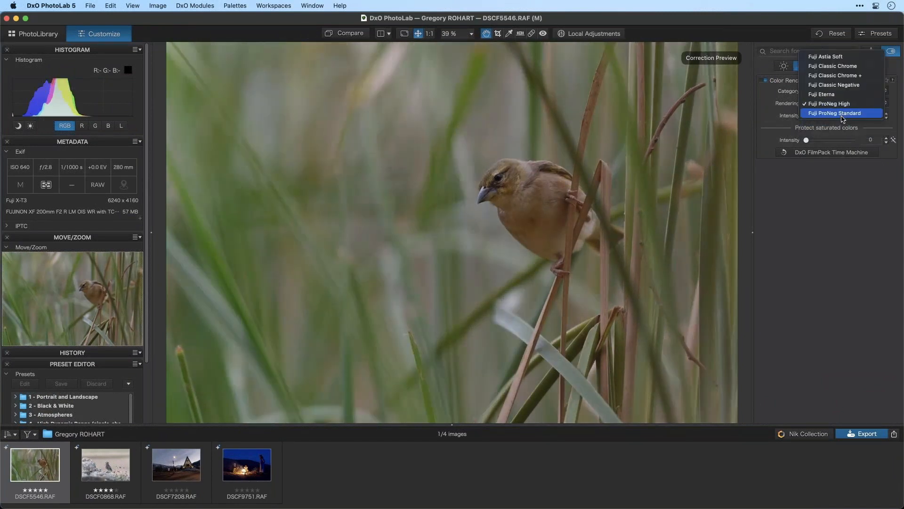
pyautogui.click(846, 113)
pyautogui.click(844, 105)
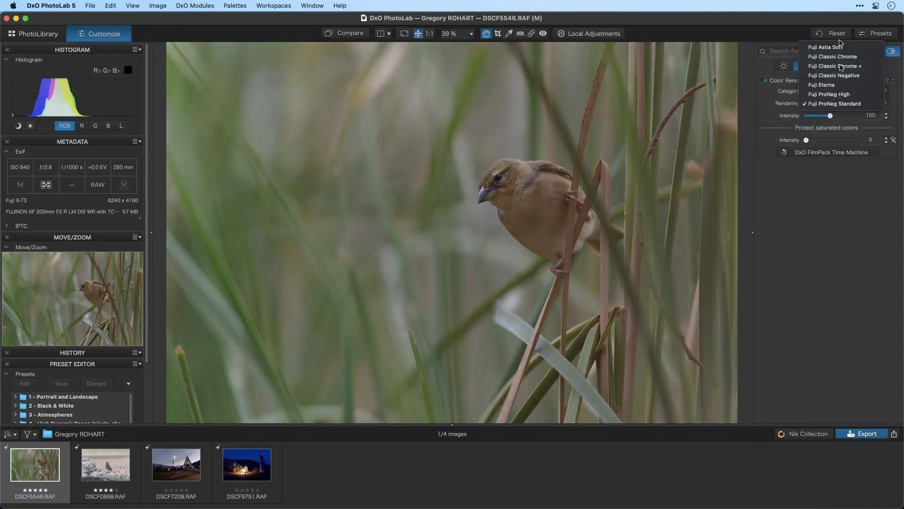
pyautogui.click(829, 74)
# Select the owl photo DSCF0868.RAF and open its color rendering category choices.
pyautogui.press('Right')
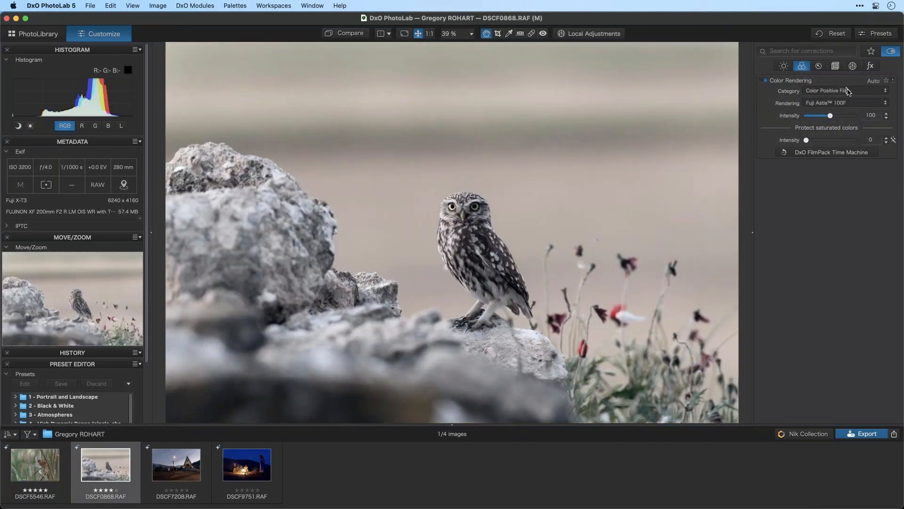
pyautogui.click(849, 90)
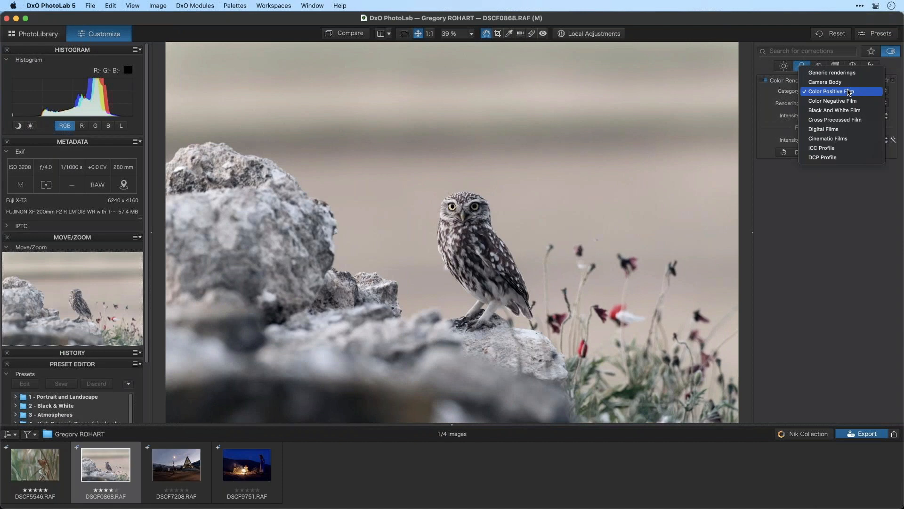
# Try the Fuji Instax, Fuji Provia 400X and Fuji Velvia 50 renderings from Color Positive Film on the owl photo.
pyautogui.click(850, 92)
pyautogui.click(859, 105)
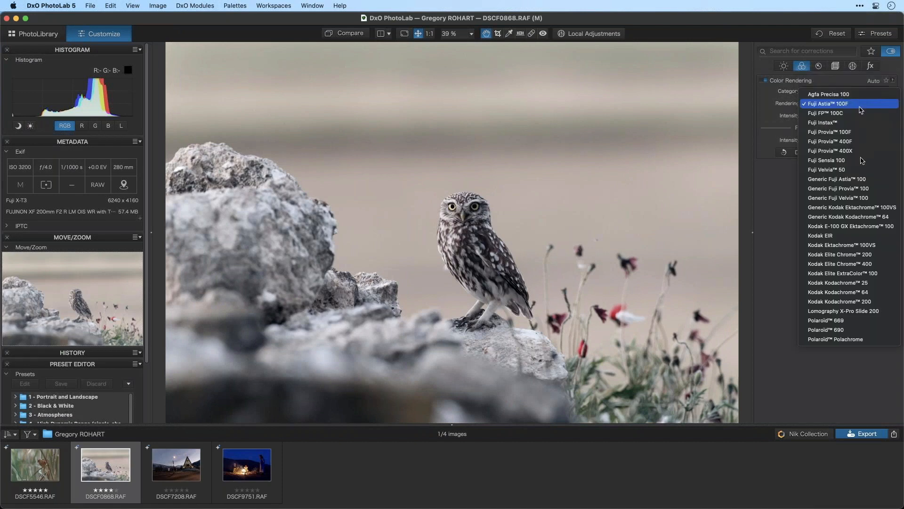
pyautogui.click(854, 122)
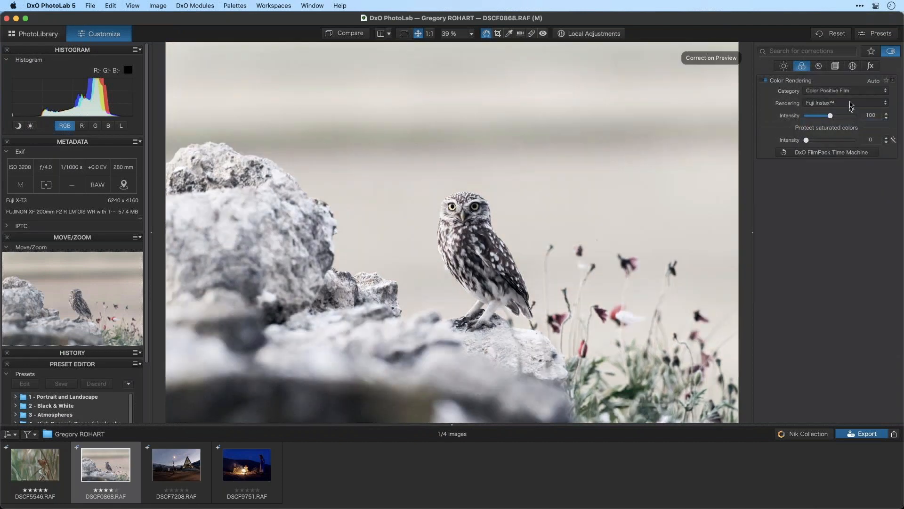
pyautogui.click(851, 104)
pyautogui.click(853, 131)
pyautogui.click(856, 104)
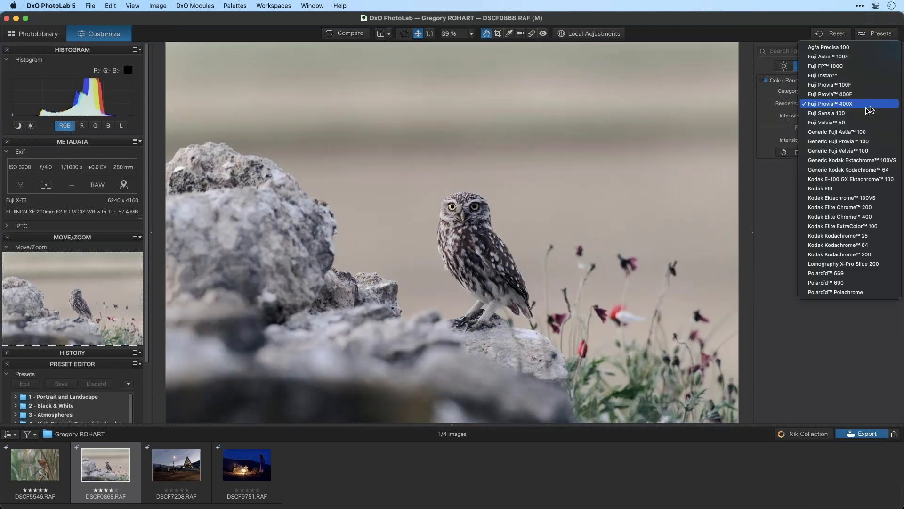
pyautogui.click(859, 123)
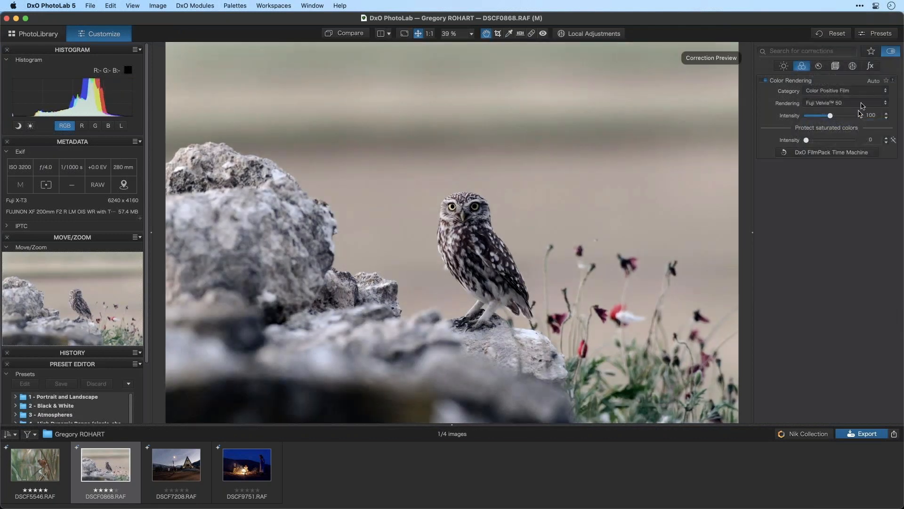
# Try the Kodak Elite Chrome 400 and Polaroid 669 positive film renderings on the owl photo.
pyautogui.click(861, 104)
pyautogui.click(861, 104)
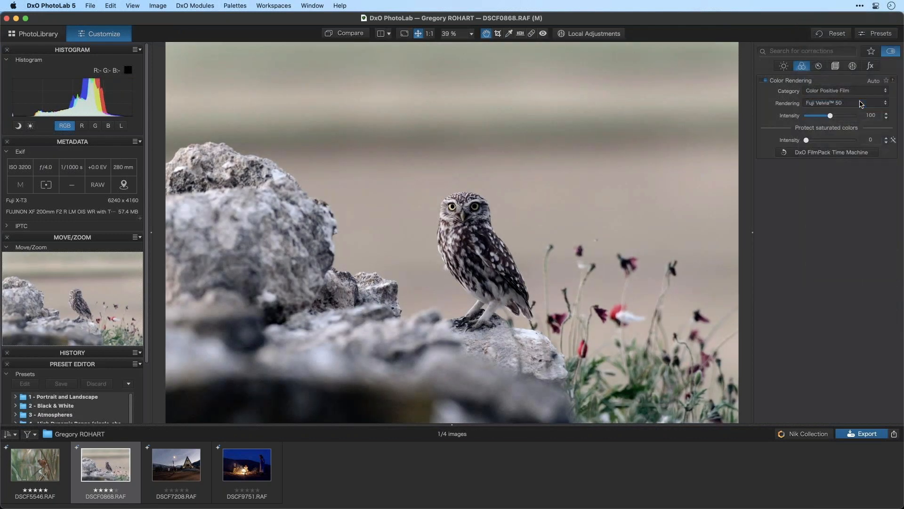
pyautogui.click(861, 105)
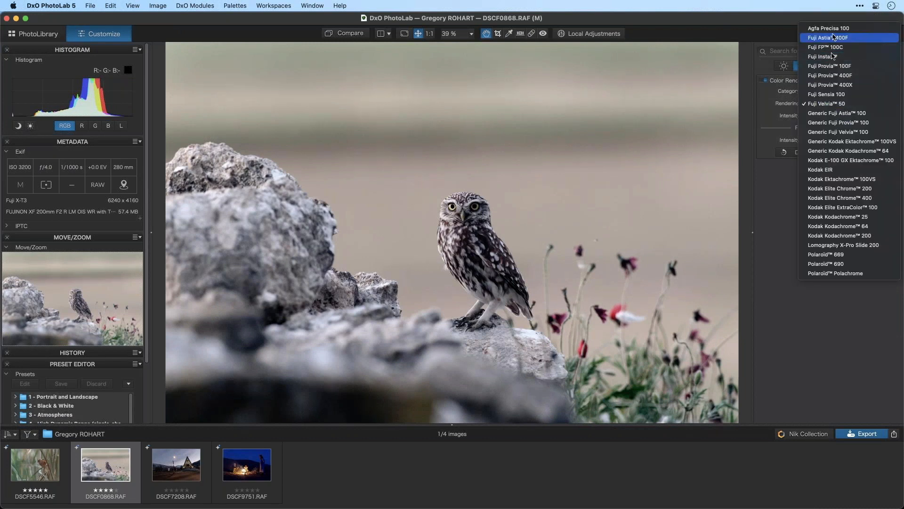
pyautogui.click(837, 198)
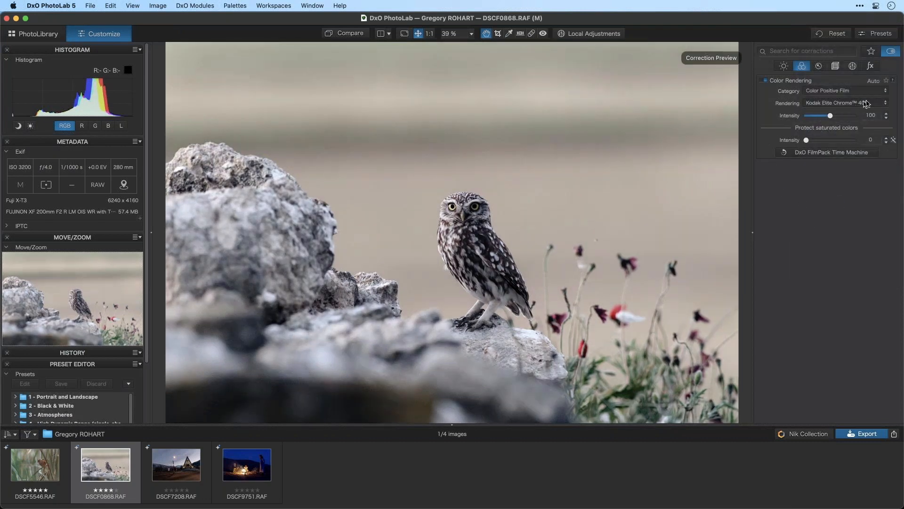
pyautogui.click(868, 103)
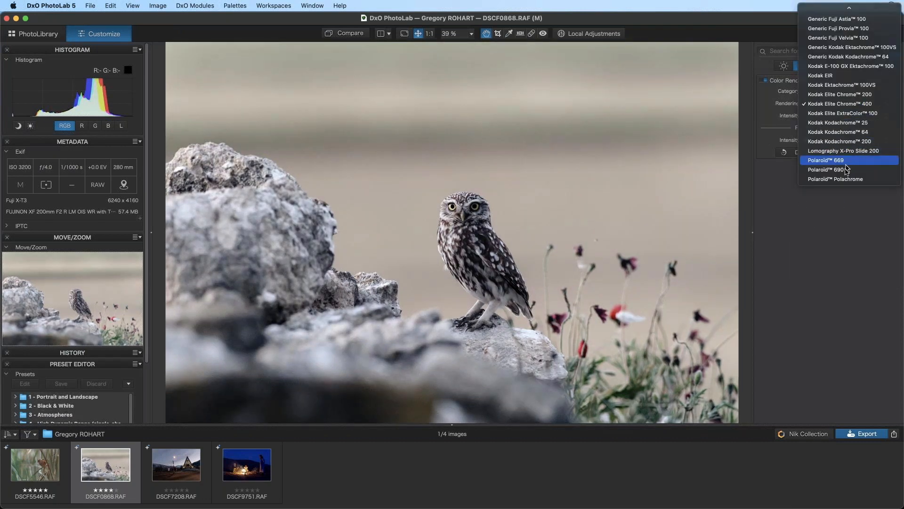
pyautogui.click(847, 160)
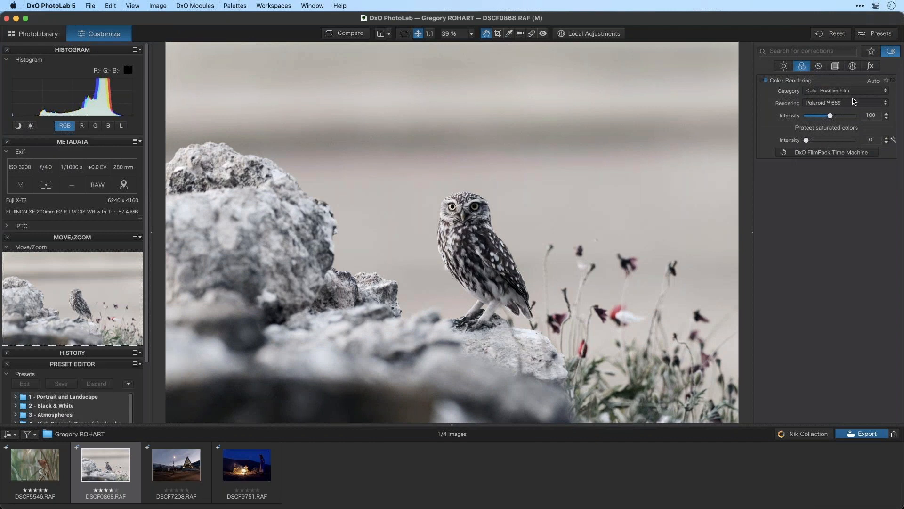
# Try the Color Negative Film category with the Adox Color Implosion rendering on the owl photo.
pyautogui.click(845, 91)
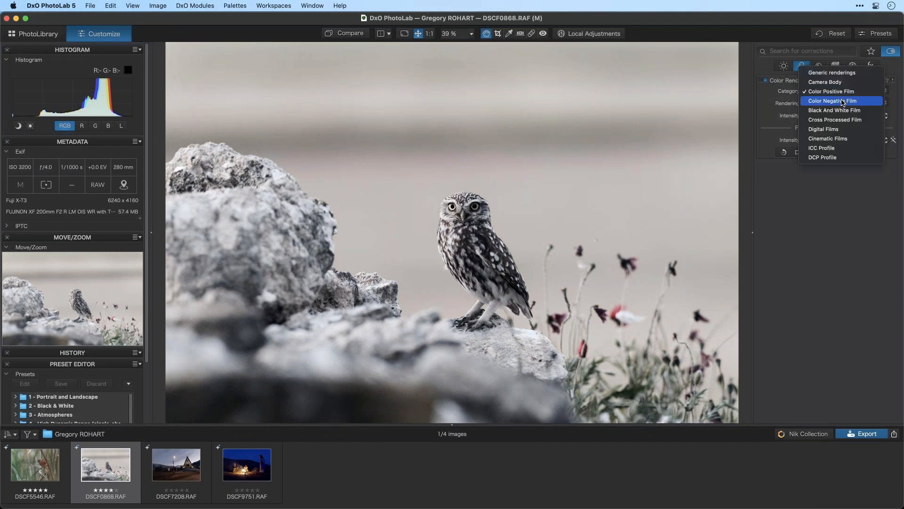
pyautogui.click(844, 100)
pyautogui.click(845, 103)
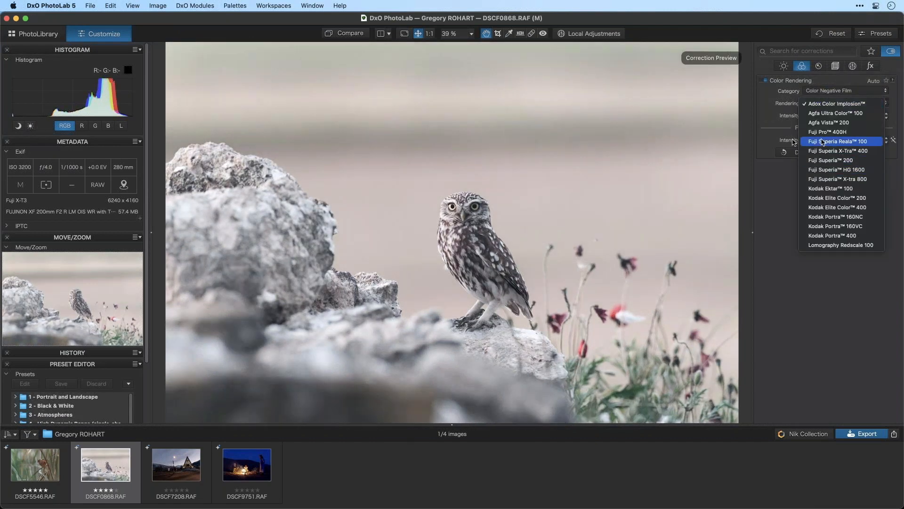
pyautogui.click(824, 99)
# Set the owl photo's color rendering category to Digital Films with the Fuji Classic Negative rendering.
pyautogui.click(825, 91)
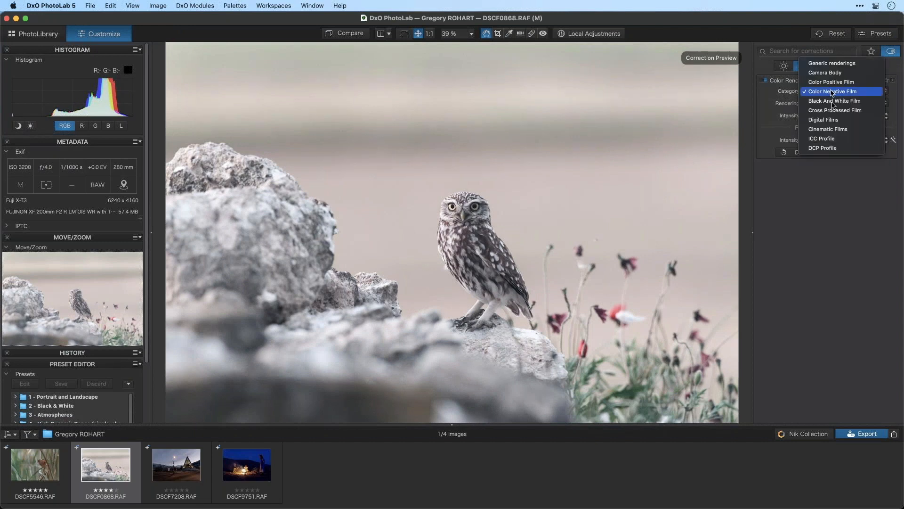
pyautogui.click(838, 122)
pyautogui.click(831, 103)
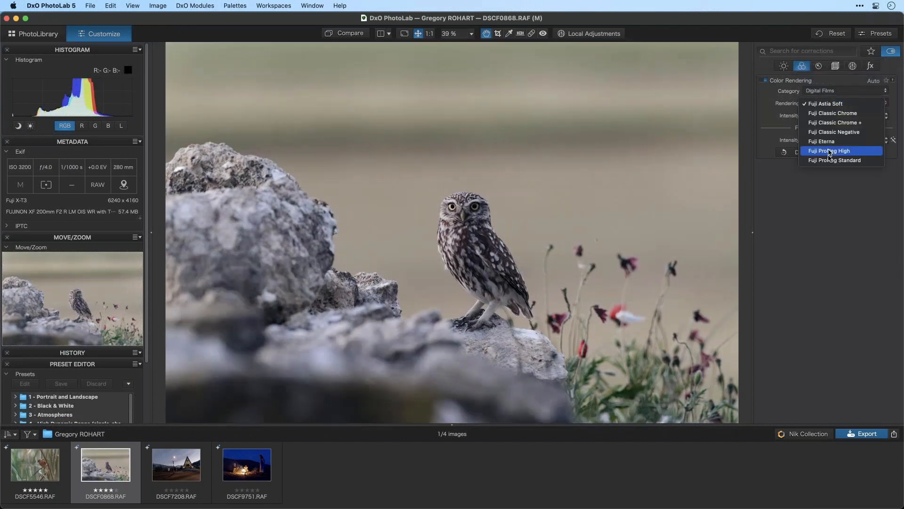
pyautogui.click(834, 133)
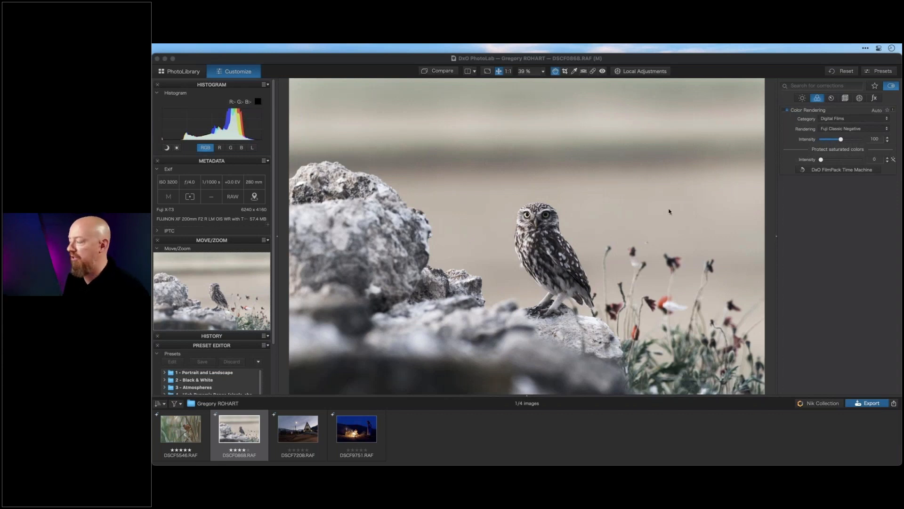
# Switch to DxO FilmPack 6 and look through its sample photos, selecting the trailer doorway, alley and white car images in turn.
pyautogui.press('super+Tab')
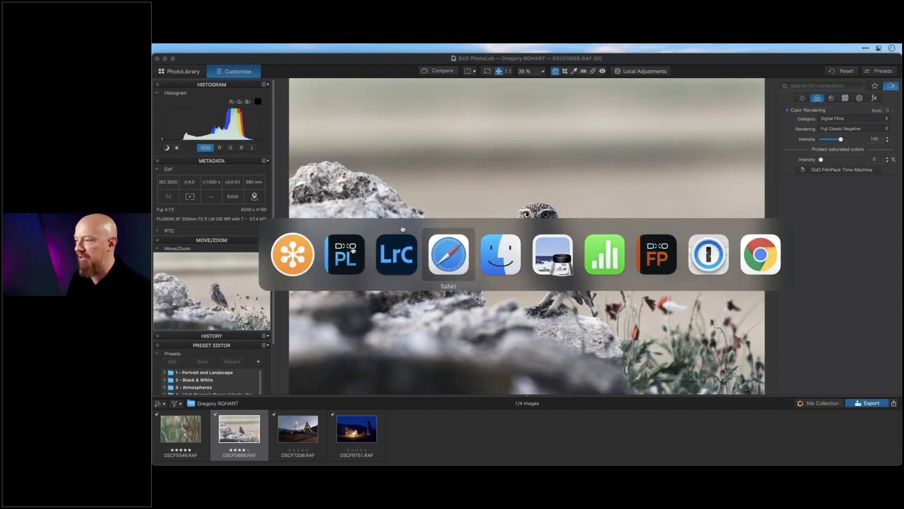
pyautogui.click(639, 244)
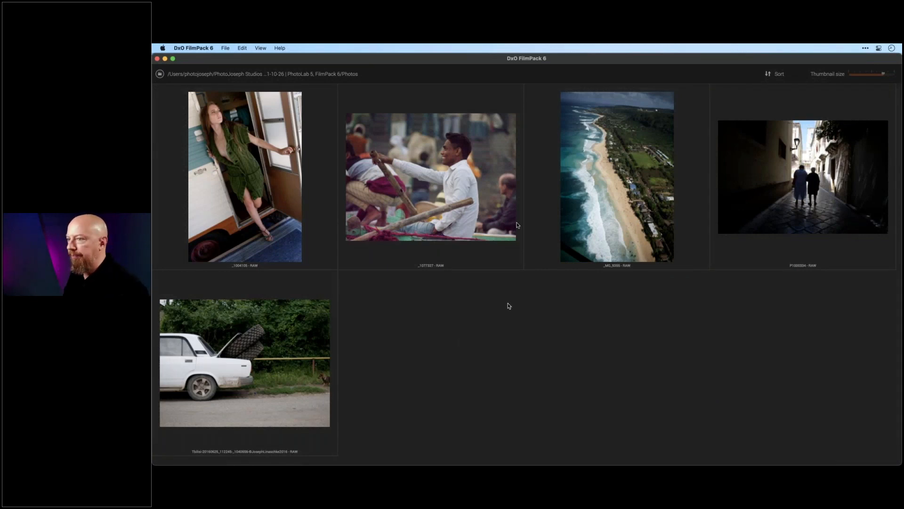
pyautogui.click(257, 182)
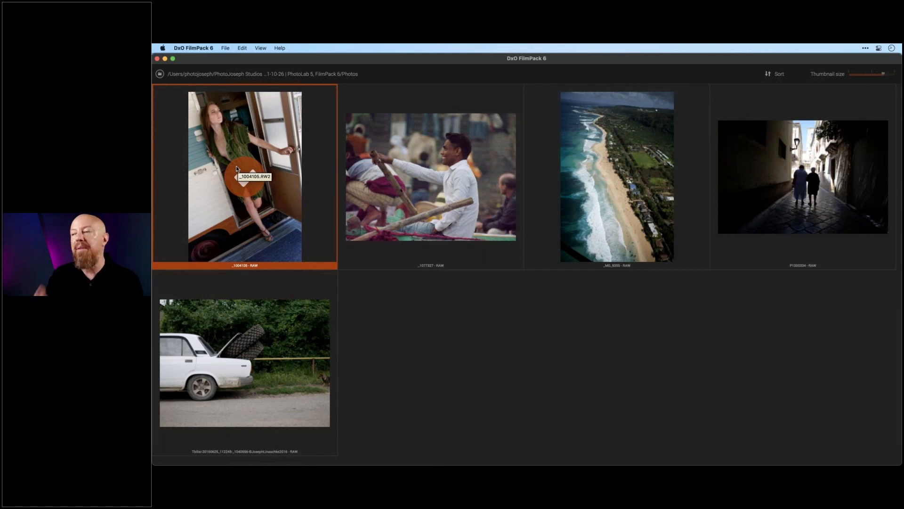
pyautogui.click(729, 185)
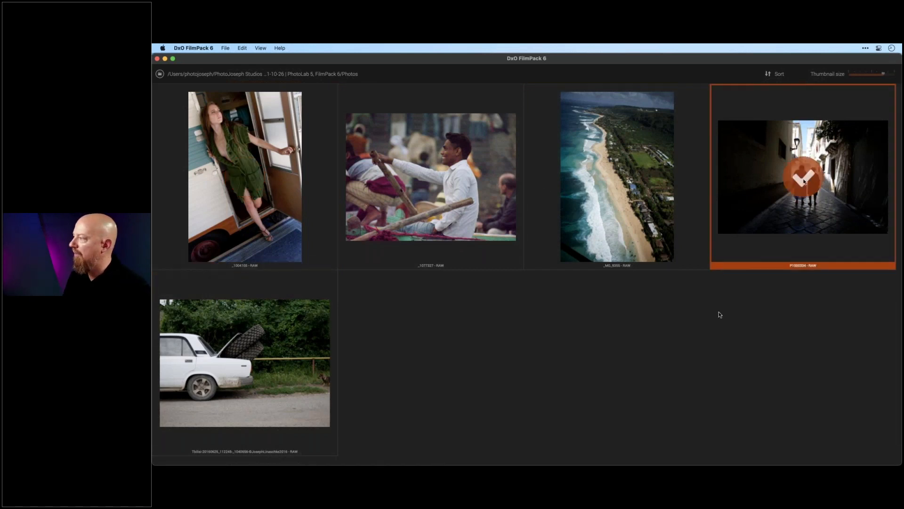
pyautogui.click(215, 375)
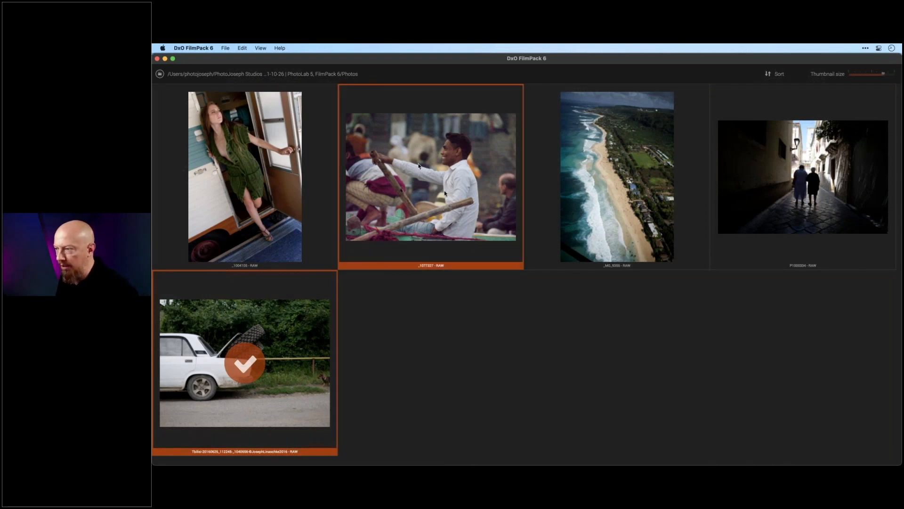
# Switch to the Numbers performance table and examine the DeepPRIME times and improvement for the Intel Mac Pro and M1 rows.
pyautogui.press('super+Tab')
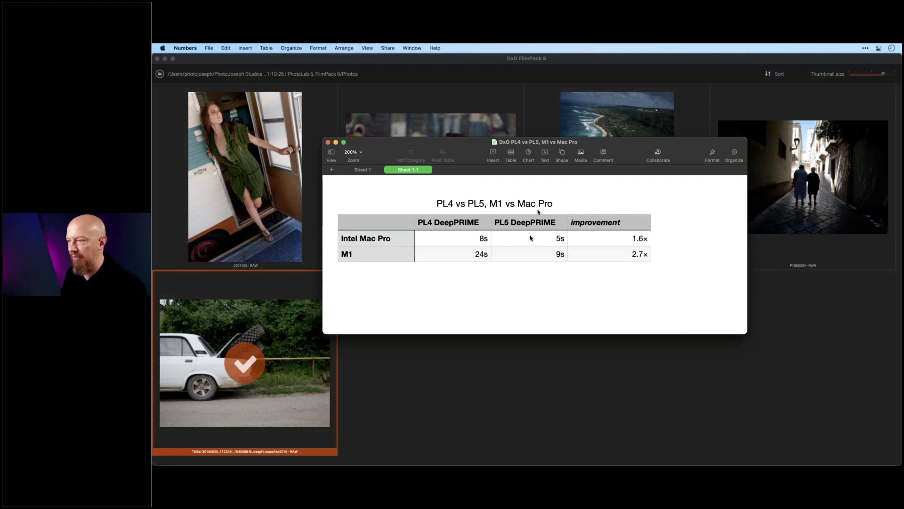
pyautogui.click(376, 240)
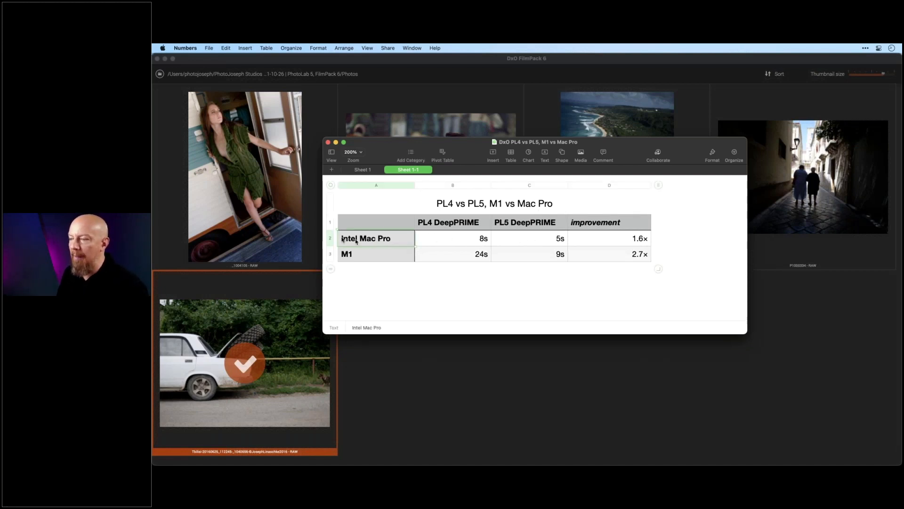
pyautogui.click(331, 238)
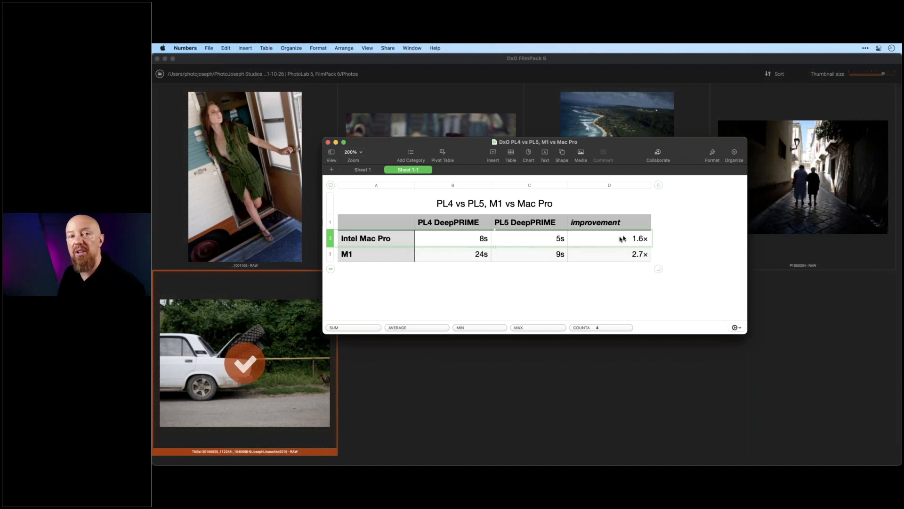
pyautogui.click(451, 253)
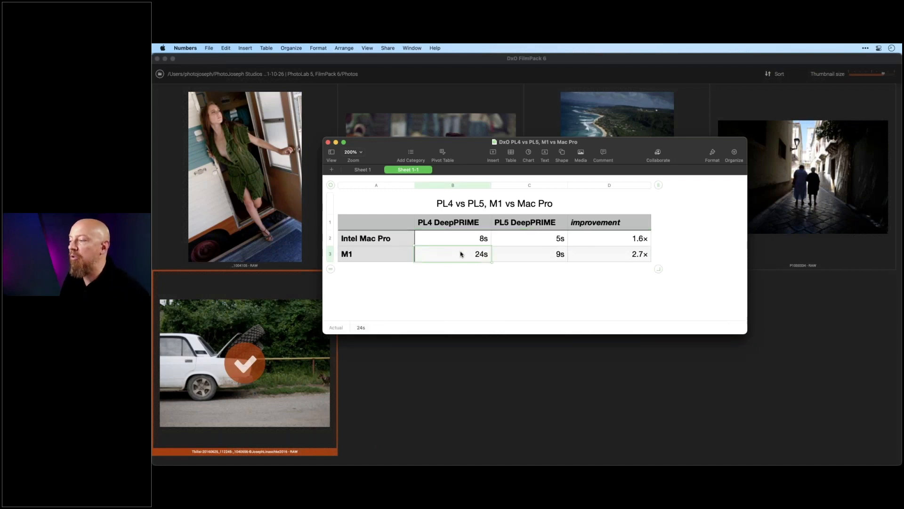
pyautogui.click(515, 255)
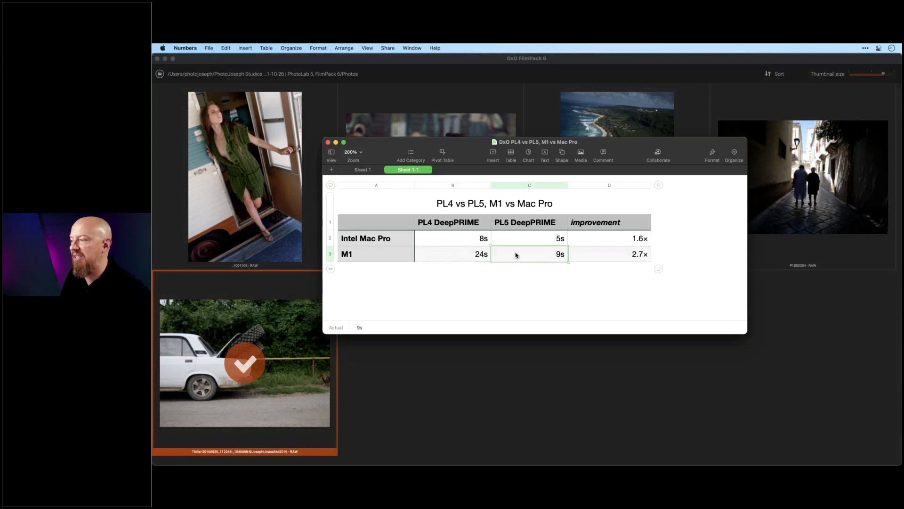
pyautogui.click(608, 259)
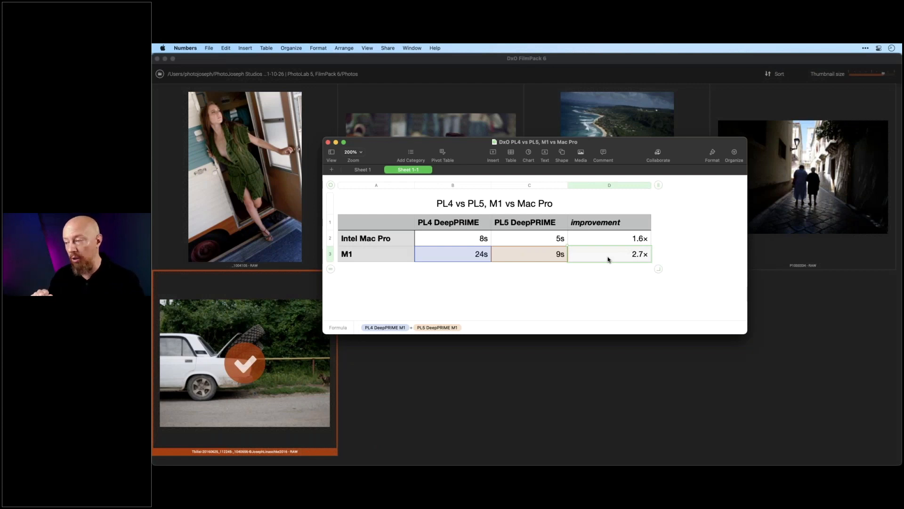
# Compare the M1's PL5 DeepPRIME time with the Intel Mac Pro's times, check both PL4 values, and clear the table selection.
pyautogui.click(553, 257)
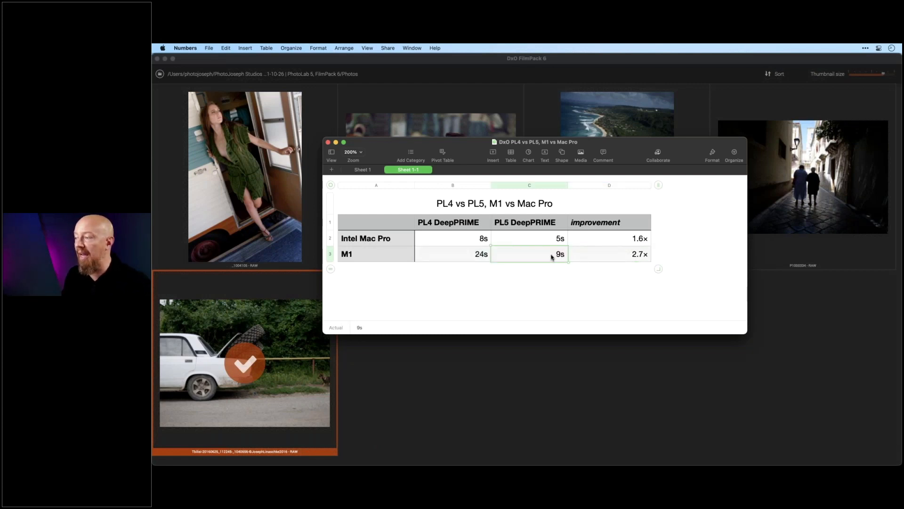
pyautogui.click(476, 243)
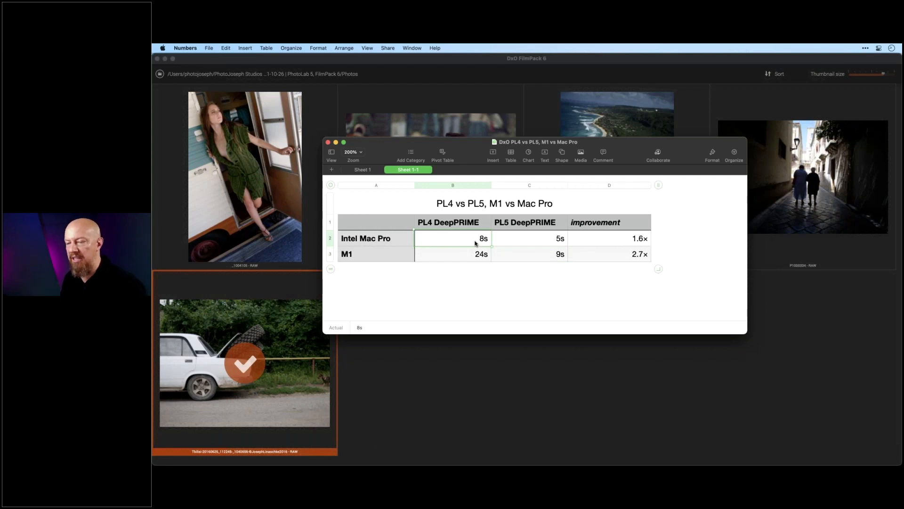
pyautogui.click(332, 254)
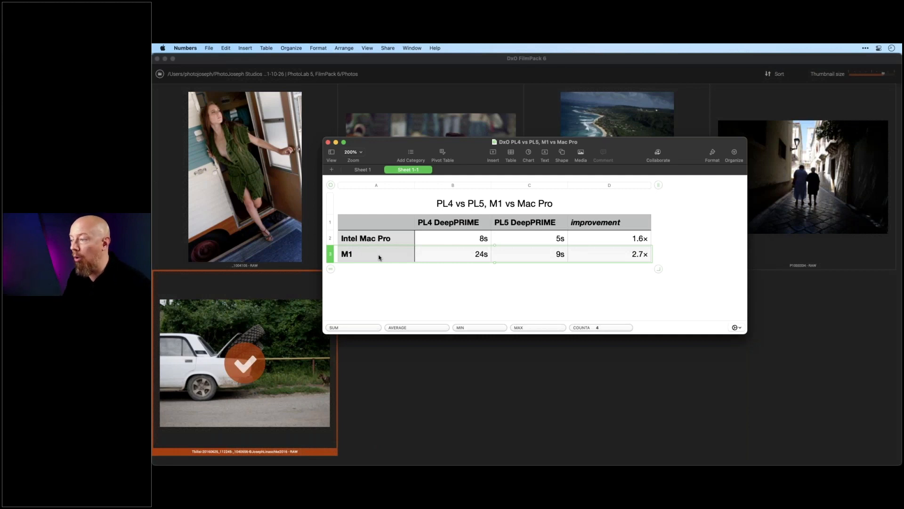
pyautogui.click(537, 244)
pyautogui.click(537, 255)
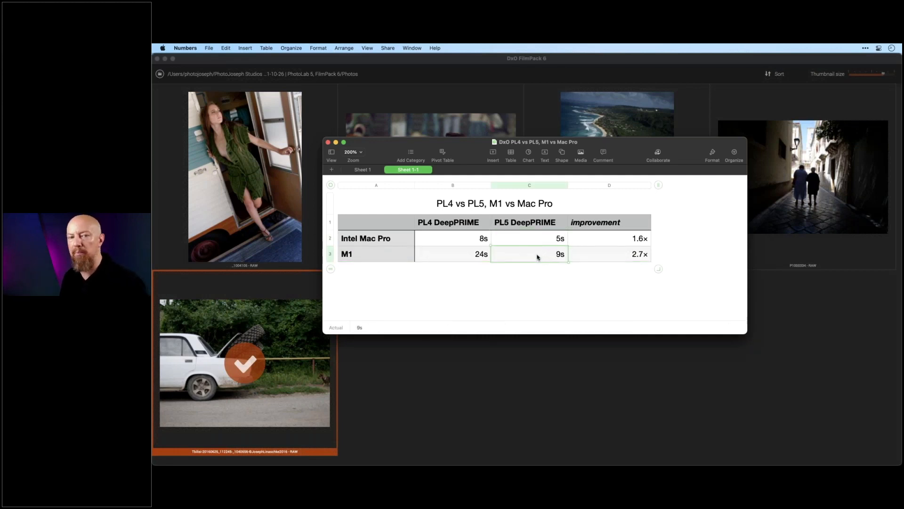
pyautogui.click(462, 240)
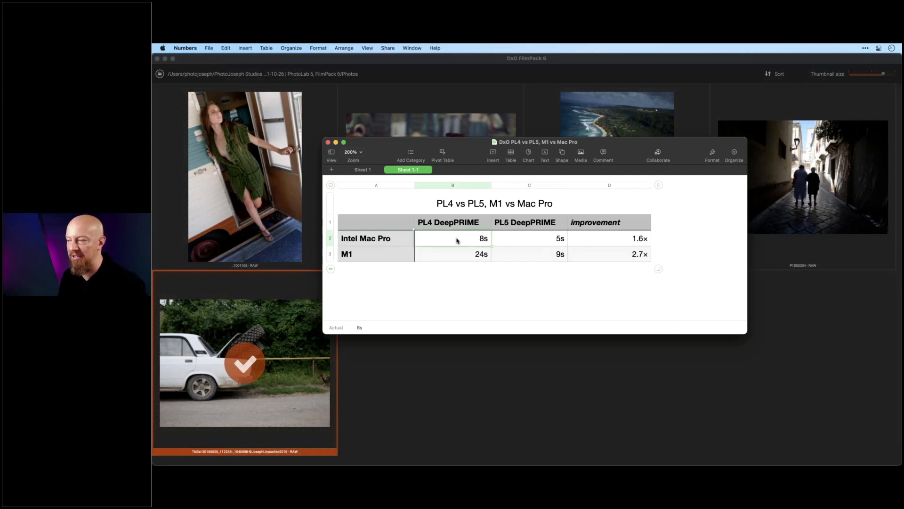
pyautogui.click(512, 254)
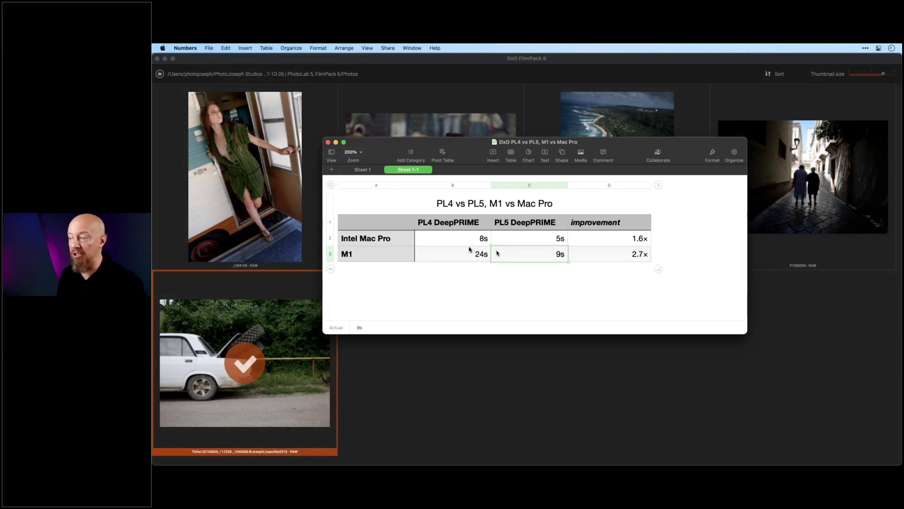
pyautogui.moveTo(467, 243); pyautogui.dragTo(454, 269)
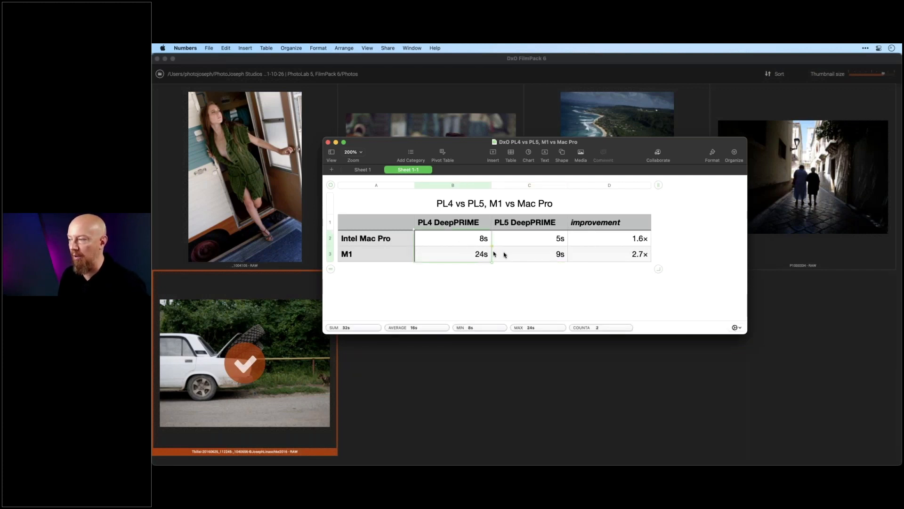
pyautogui.click(384, 191)
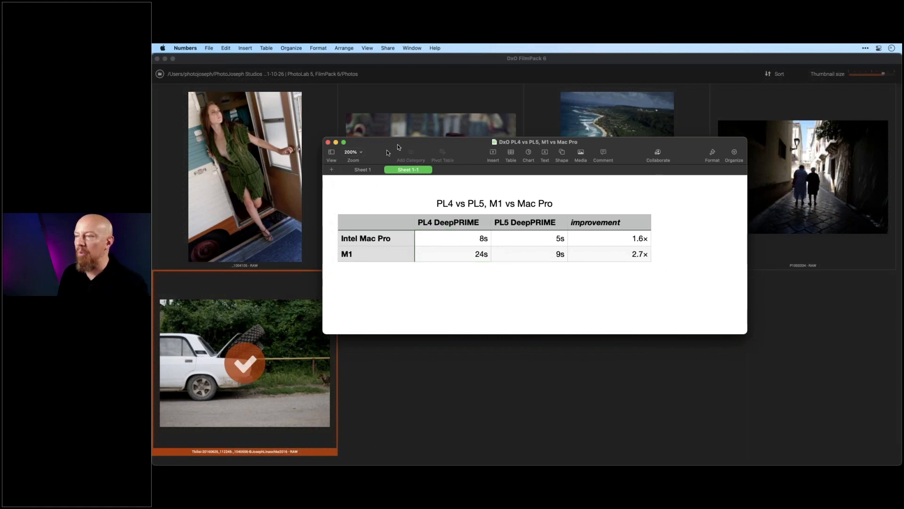
# Leave the Numbers table, return to DxO FilmPack 6 and select the photo of the woman in the trailer doorway.
pyautogui.moveTo(387, 152); pyautogui.dragTo(374, 161)
pyautogui.click(315, 150)
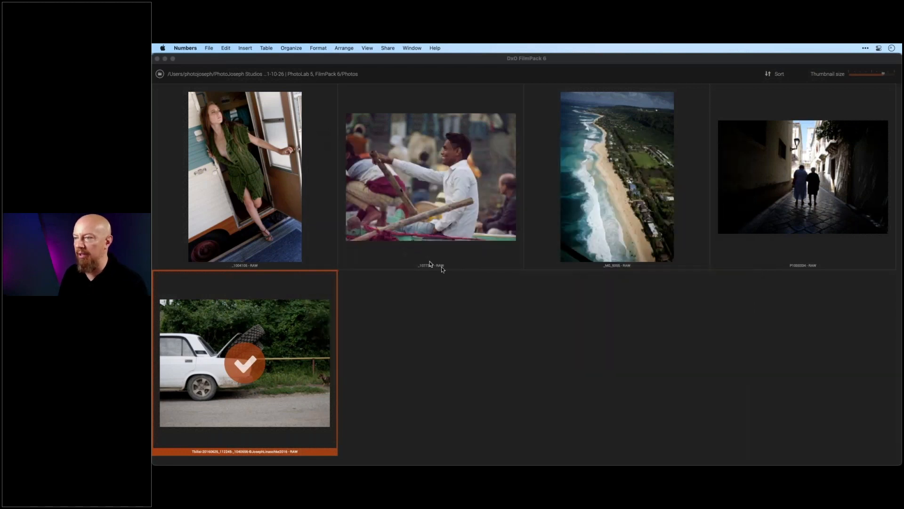
pyautogui.click(476, 299)
pyautogui.click(265, 174)
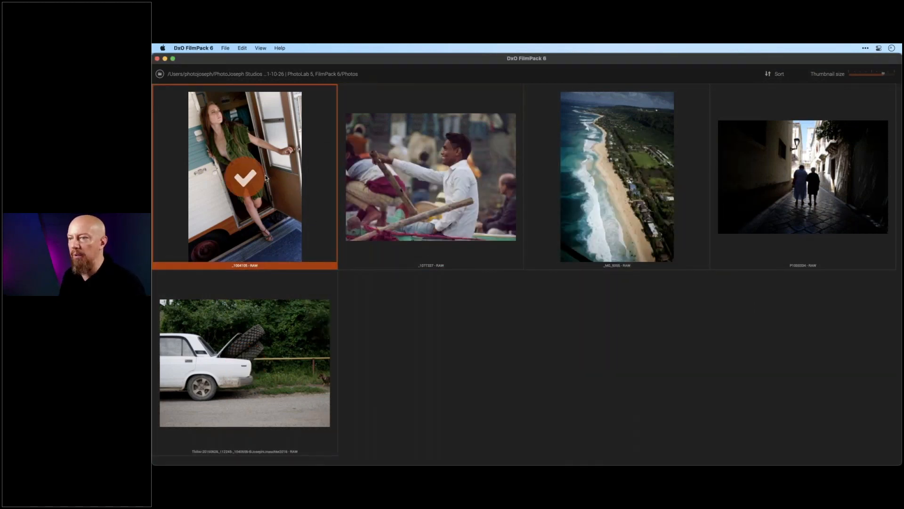
# Open the photo of the woman in the trailer doorway and display the Time Machine's XIX Century stories.
pyautogui.doubleClick(264, 174)
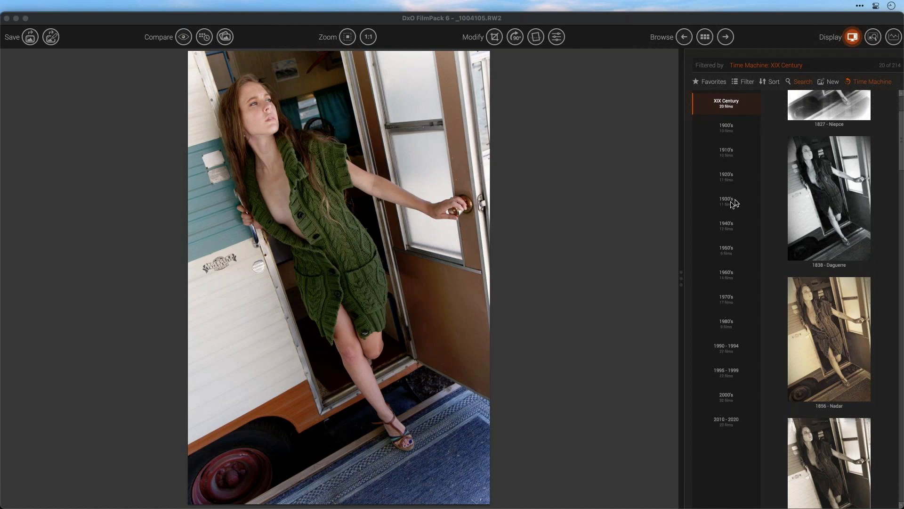
pyautogui.click(730, 106)
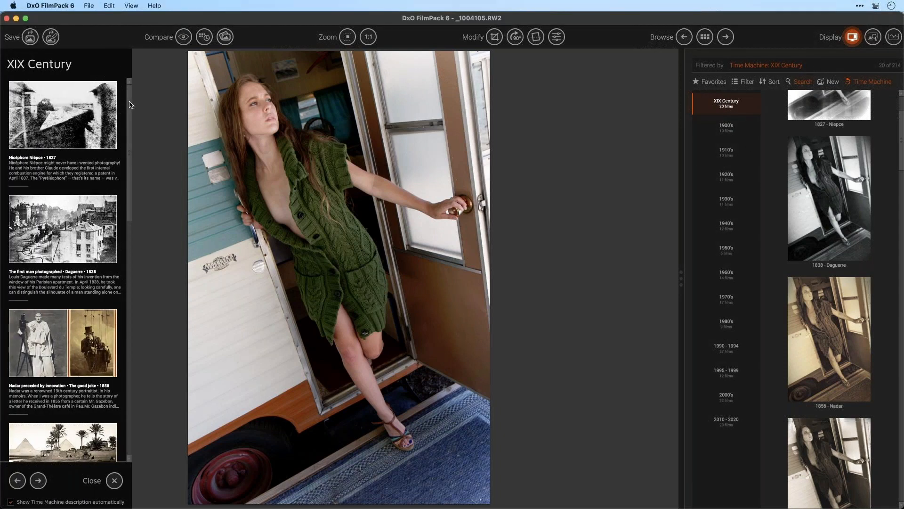
pyautogui.scroll(-5, 94, 141)
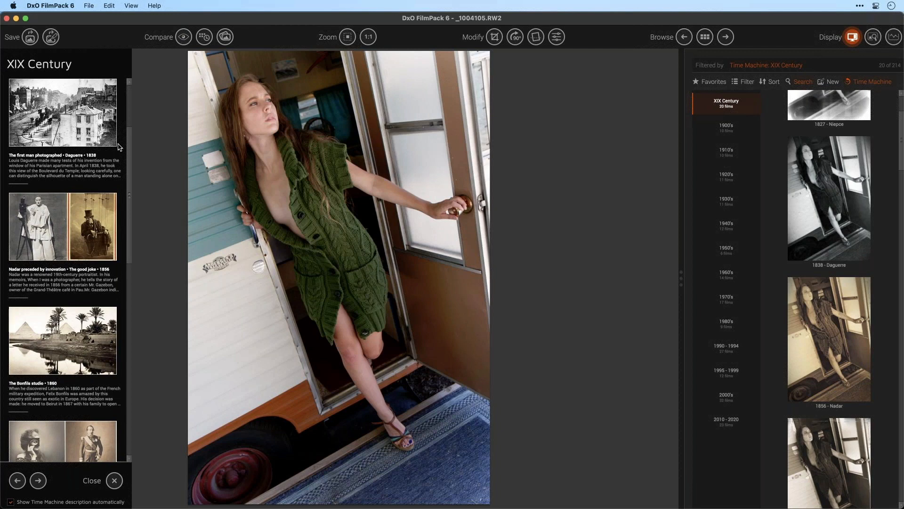
pyautogui.moveTo(129, 167); pyautogui.dragTo(122, 92)
# Read the XIX Century stories on Niépce (1827), Daguerre (1838) and Nadar (1856), reopening the Daguerre one.
pyautogui.click(55, 124)
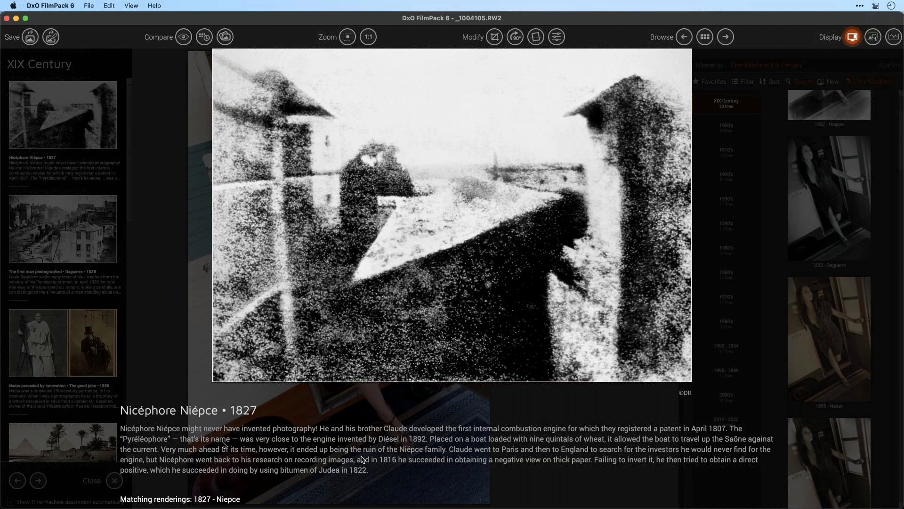
pyautogui.click(72, 274)
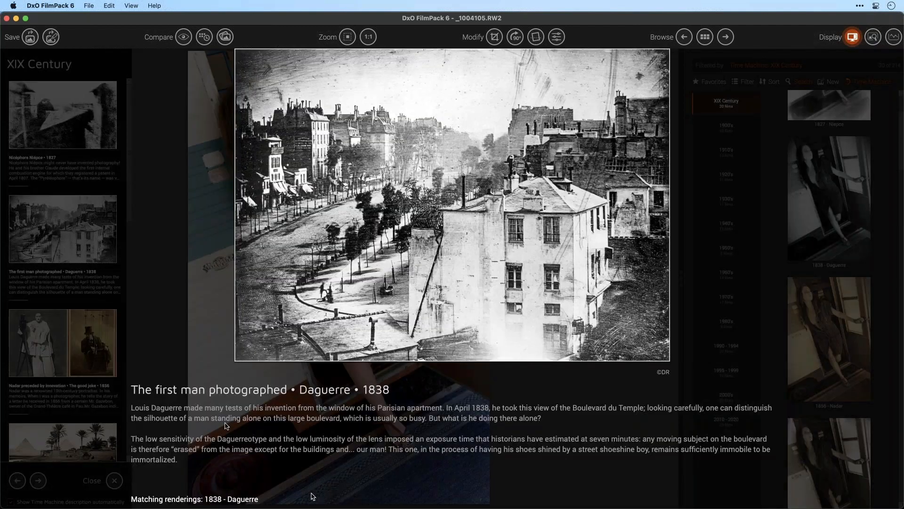
pyautogui.click(55, 340)
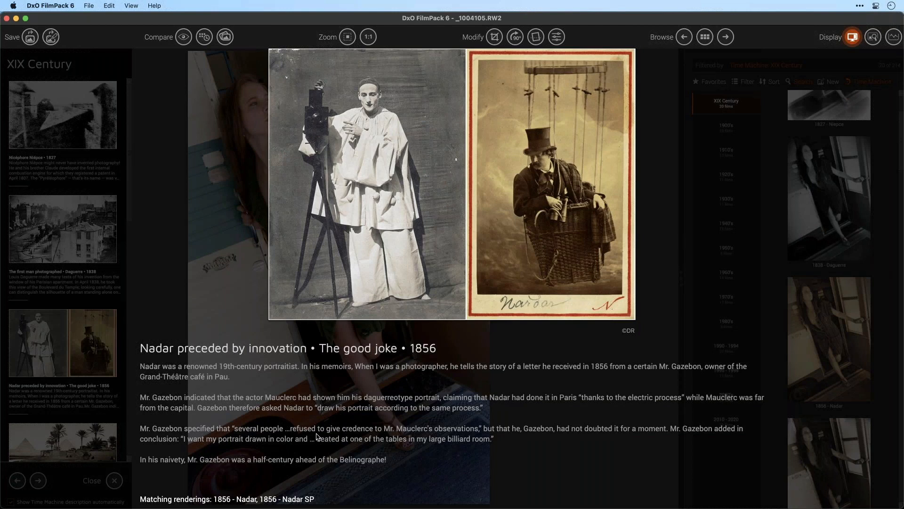
pyautogui.click(58, 229)
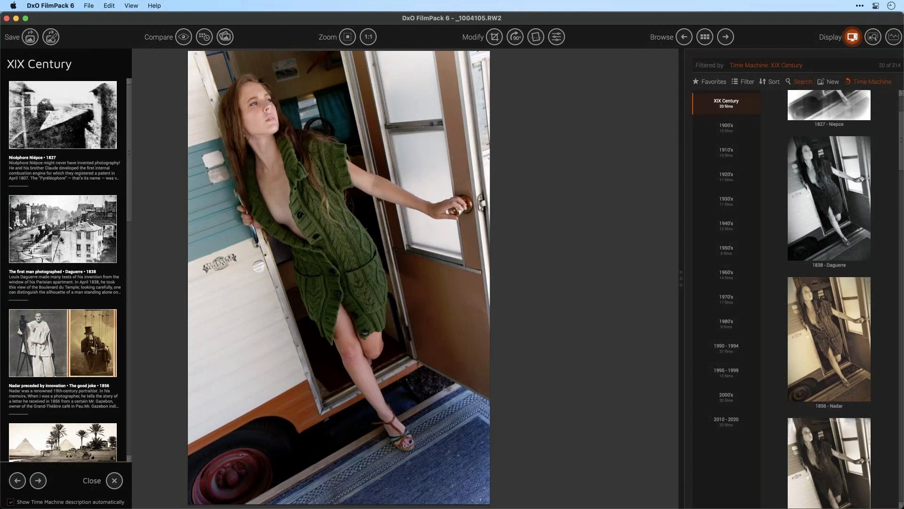
pyautogui.click(60, 239)
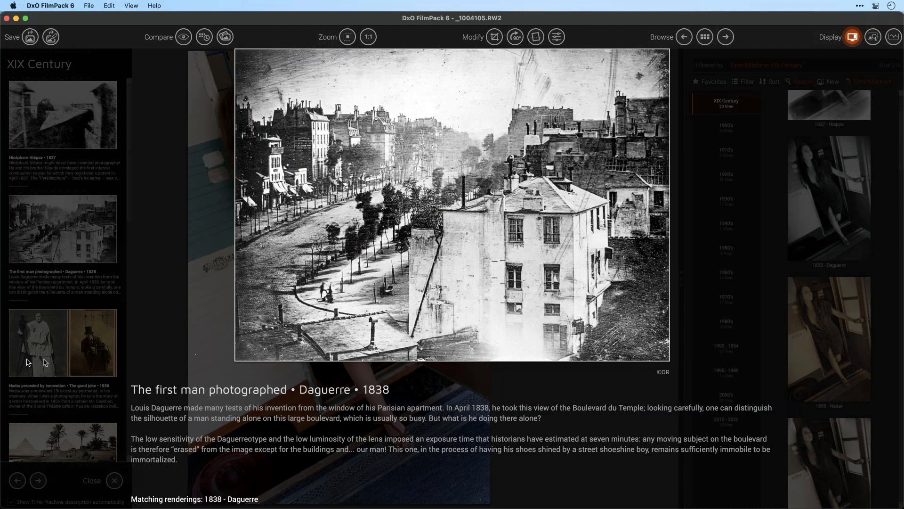
# Find and enlarge the 1880 Kasakabe Kimbei story "Color photography before color!", and close it after reading.
pyautogui.scroll(-5, 64, 332)
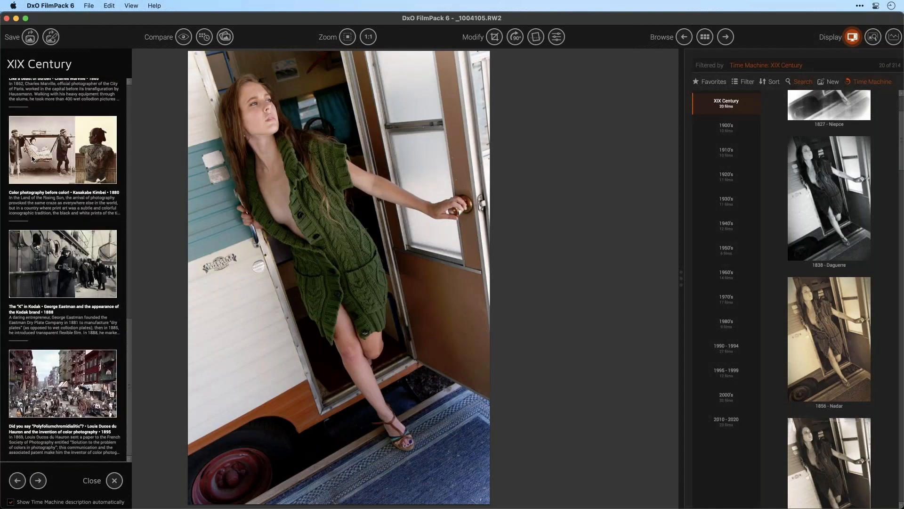
pyautogui.click(33, 157)
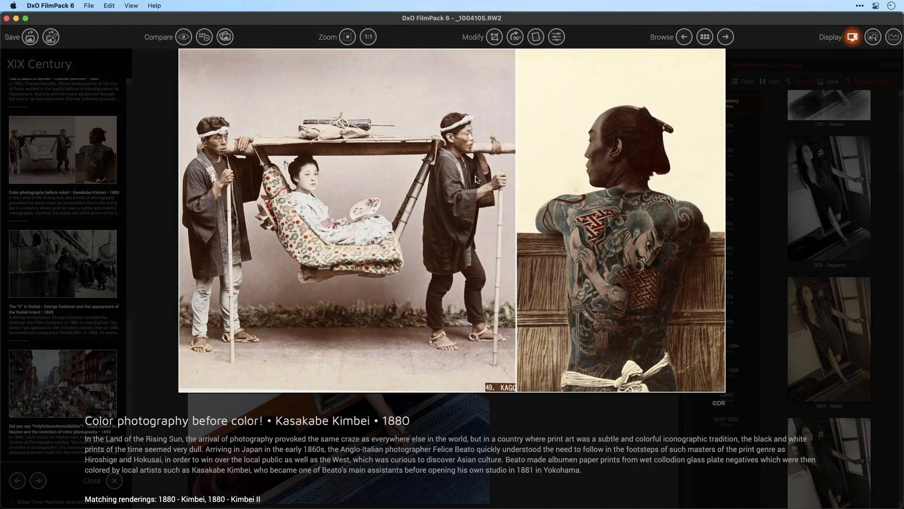
pyautogui.click(730, 124)
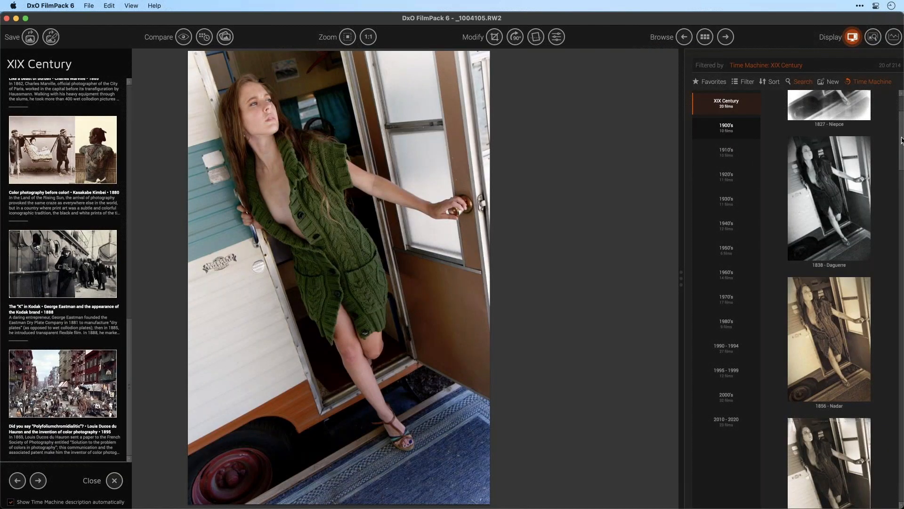
# Apply the 1880 - Kimbei rendering to the photo, try 1880 - Kimbei II, and return to 1880 - Kimbei.
pyautogui.moveTo(901, 143); pyautogui.dragTo(892, 367)
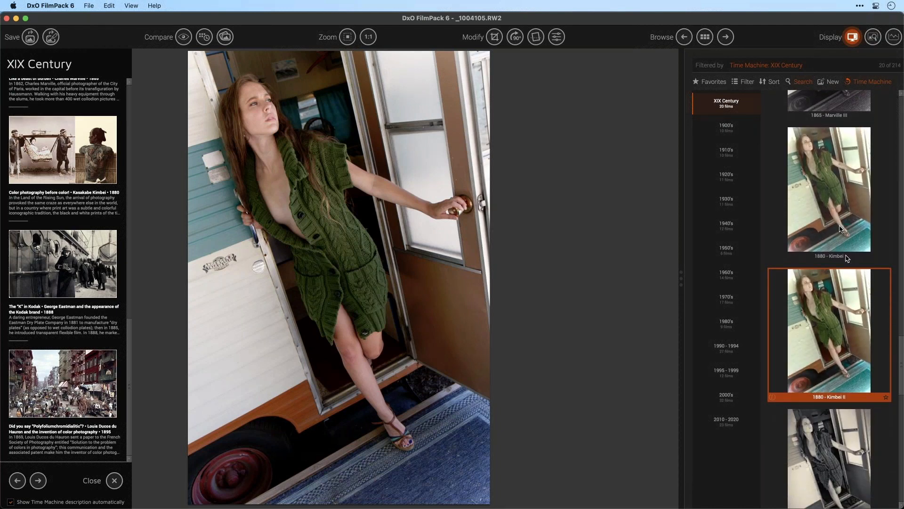
pyautogui.click(833, 192)
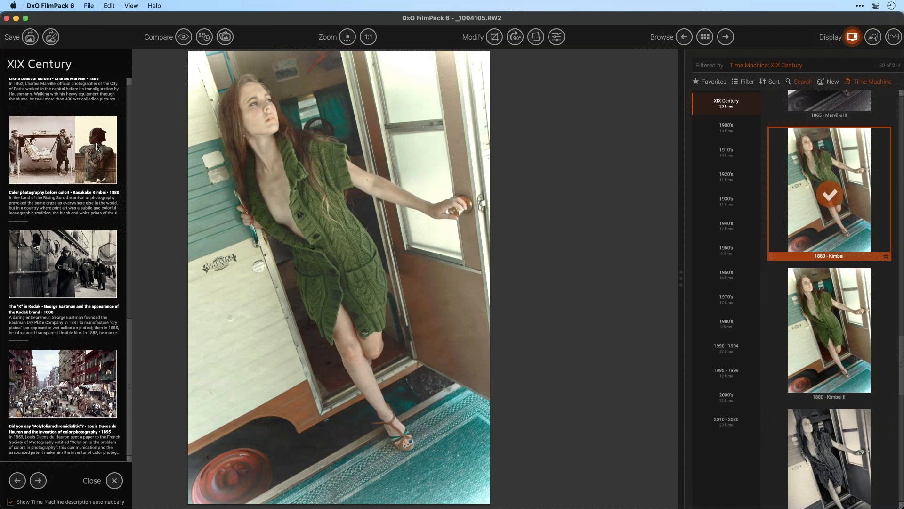
pyautogui.click(856, 315)
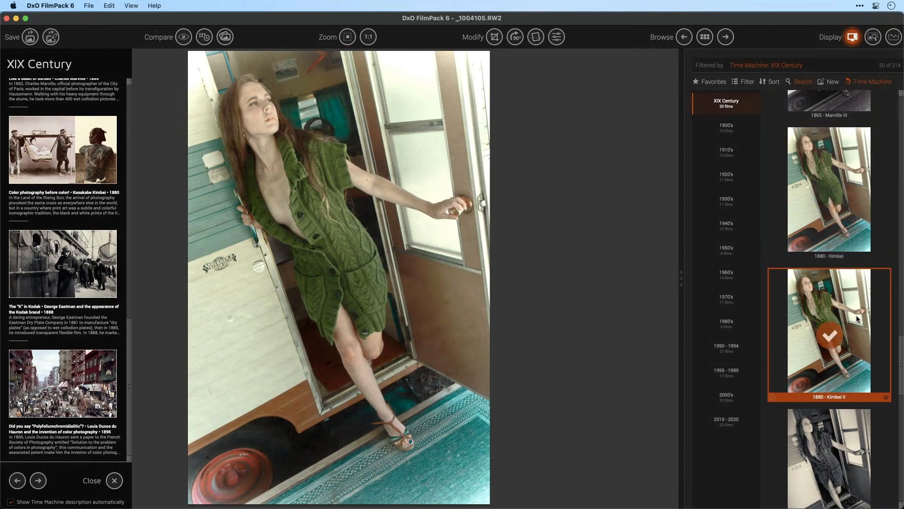
pyautogui.click(818, 220)
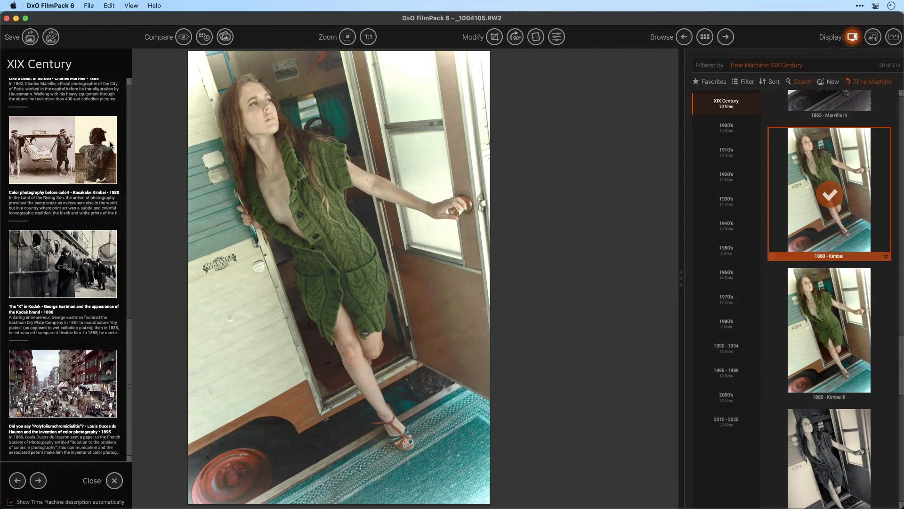
# Compare the rendered photo with the 1880 Kasakabe Kimbei story and look at the 1895 Louis Ducos du Hauron image.
pyautogui.click(83, 152)
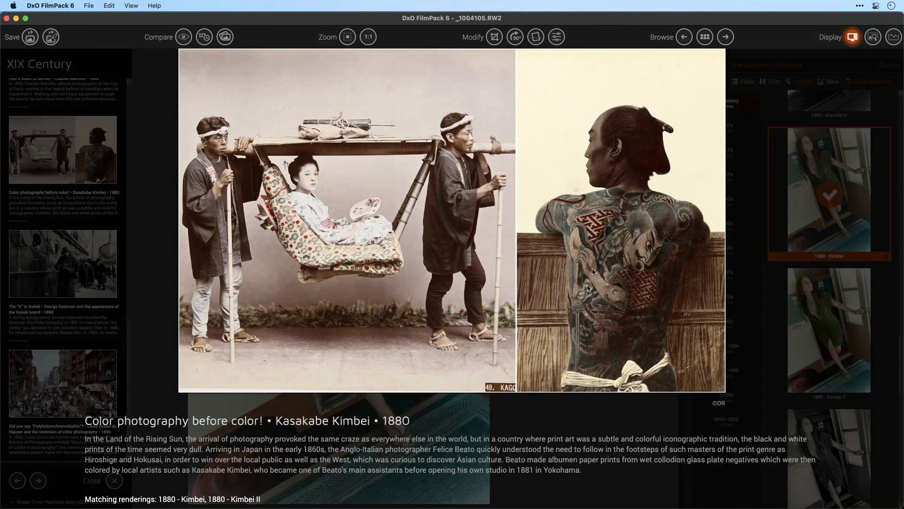
pyautogui.click(767, 184)
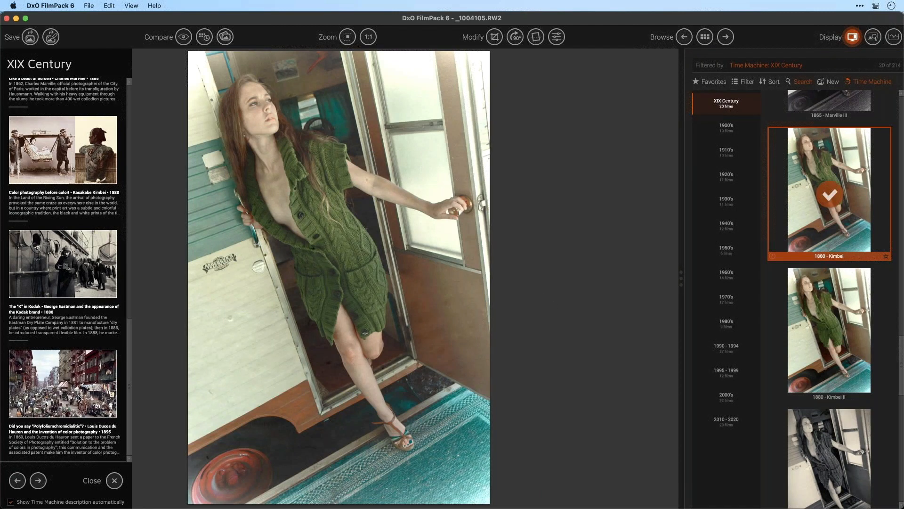
pyautogui.click(81, 399)
pyautogui.click(750, 142)
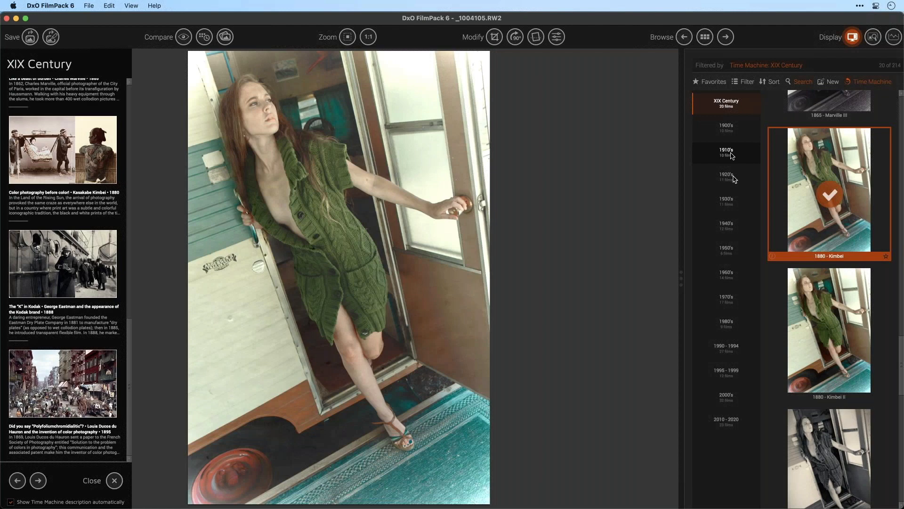
# Switch the Time Machine to the 1940's and view its story about women photographers.
pyautogui.click(726, 224)
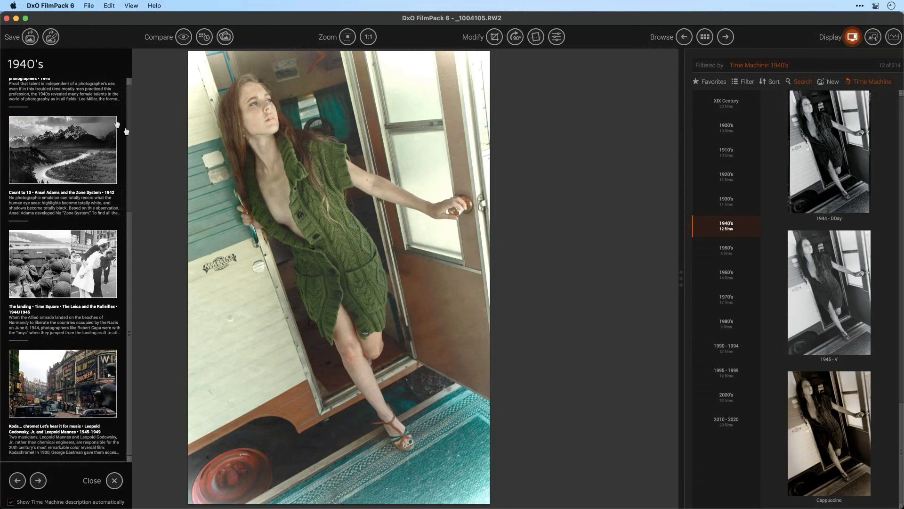
pyautogui.scroll(5, 130, 238)
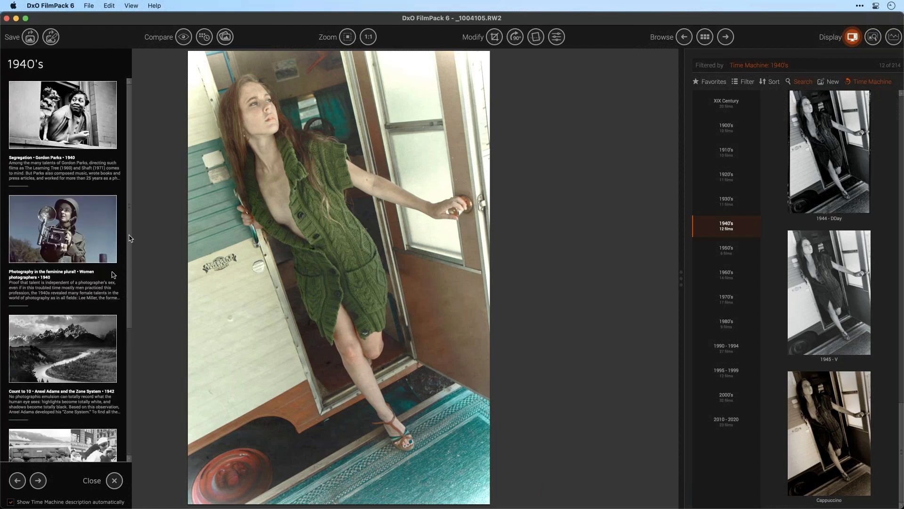
pyautogui.click(66, 236)
# Apply the 1940 - FP rendering from the 1940's list to the trailer doorway photo.
pyautogui.scroll(5, 901, 117)
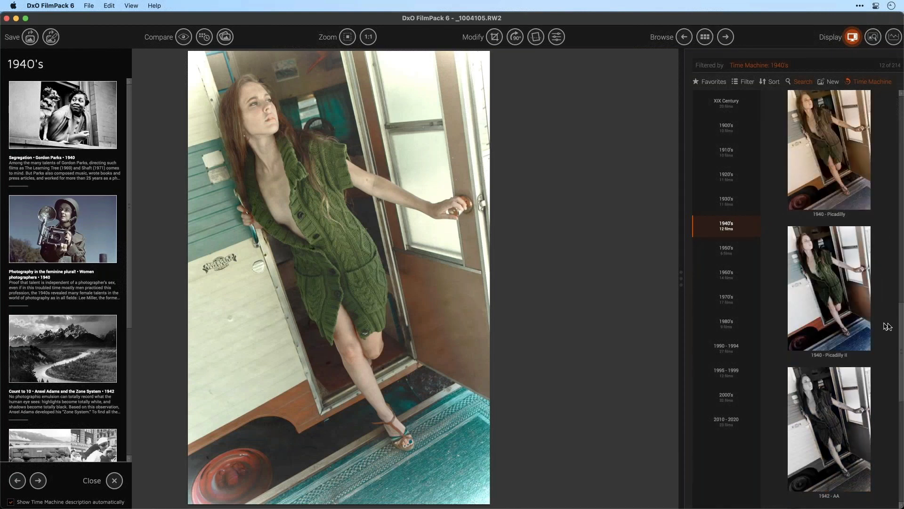
pyautogui.moveTo(901, 305); pyautogui.dragTo(900, 189)
pyautogui.click(829, 220)
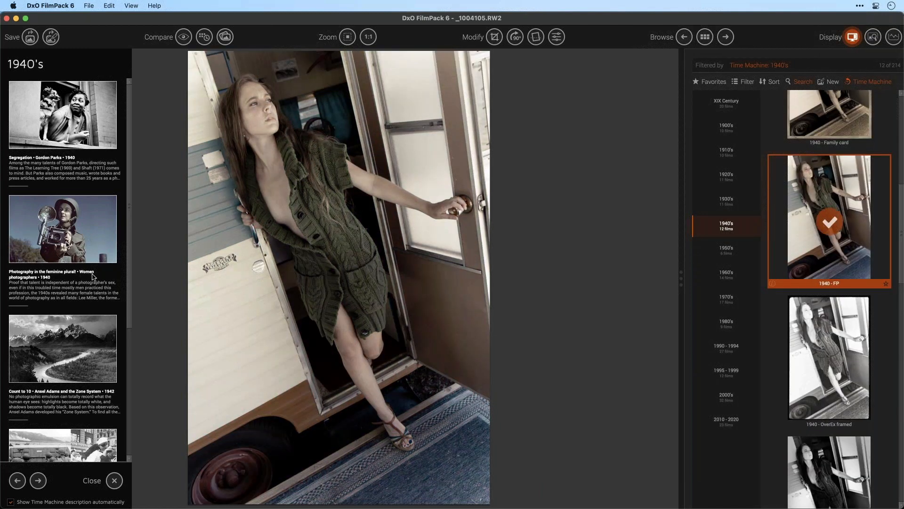
# Read the 1944/1945 story "The landing - Time Square", check its matching renderings, and close it.
pyautogui.moveTo(130, 282); pyautogui.dragTo(136, 450)
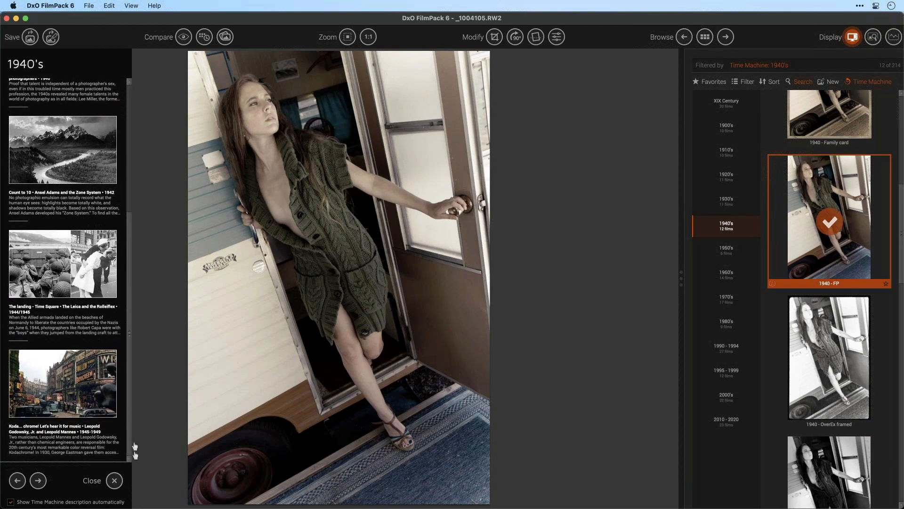
pyautogui.click(72, 268)
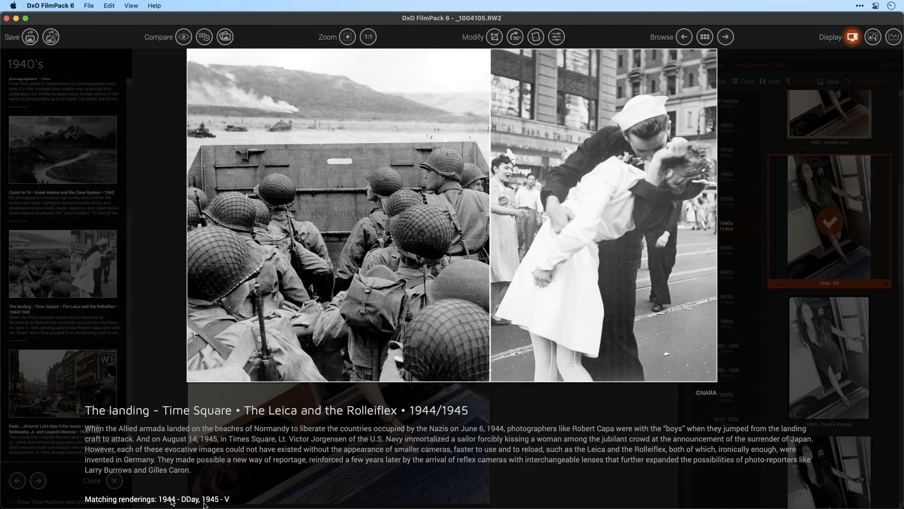
pyautogui.click(759, 173)
# Apply the 1945 - V black-and-white rendering to the trailer doorway photo.
pyautogui.moveTo(901, 241); pyautogui.dragTo(894, 409)
pyautogui.scroll(-6, 894, 409)
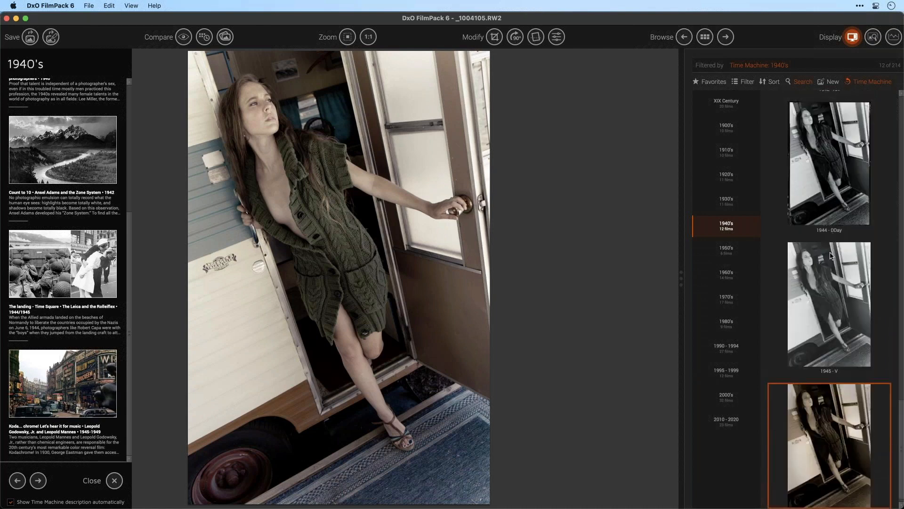
pyautogui.click(831, 268)
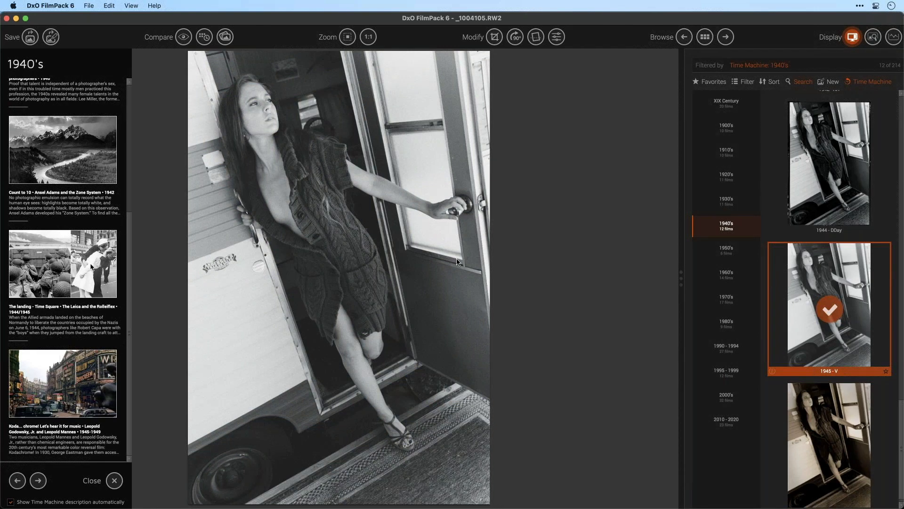
# Compare the photo with the 1944/1945 Time Square story again and remove the 1945 - V rendering.
pyautogui.click(90, 264)
pyautogui.click(760, 158)
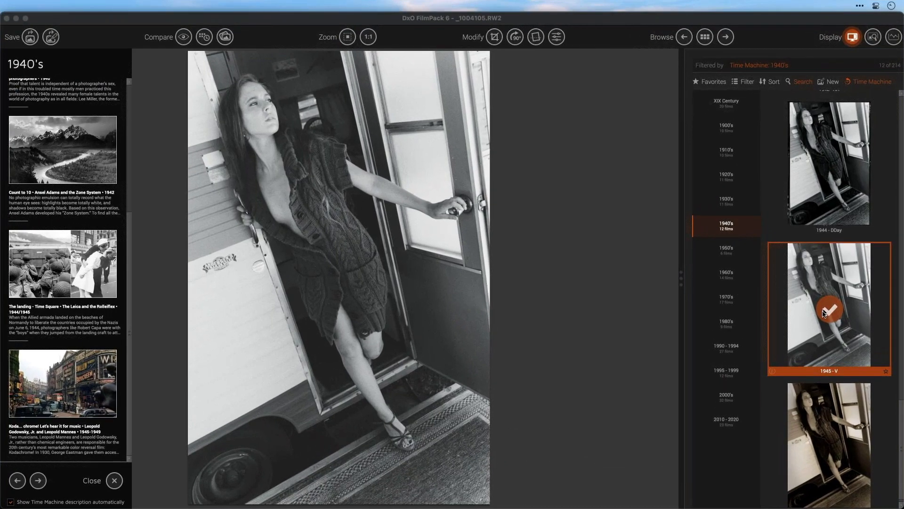
pyautogui.click(825, 314)
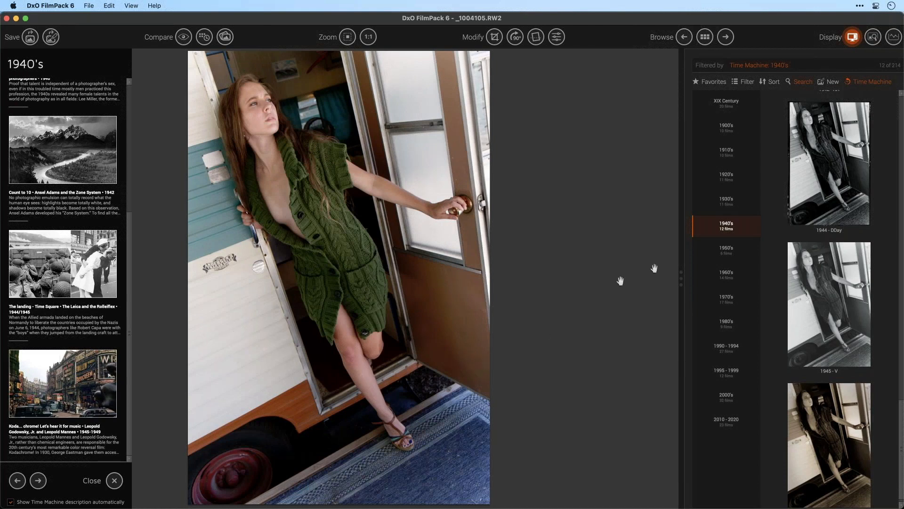
# Switch the Time Machine to the 1970's and try the Beauty, 1974 - Ali and 1973 - OilC II renderings in turn.
pyautogui.click(707, 300)
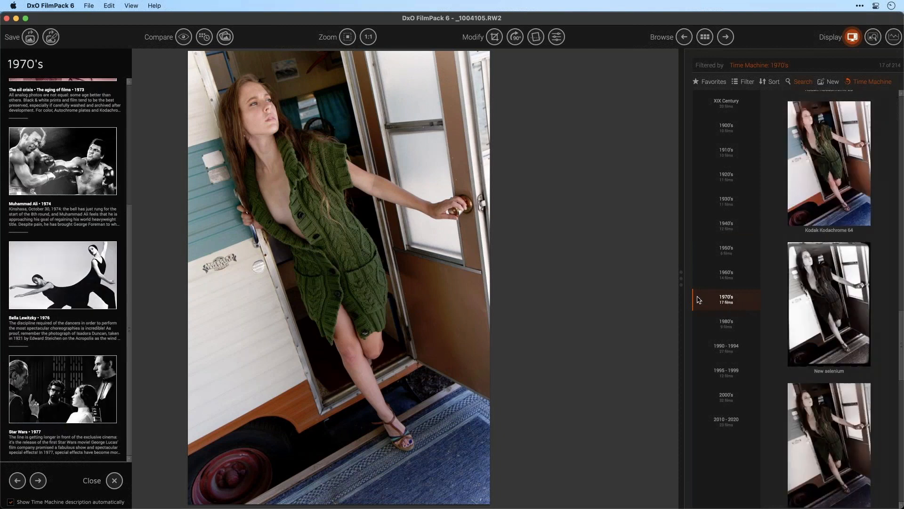
pyautogui.moveTo(902, 318); pyautogui.dragTo(892, 210)
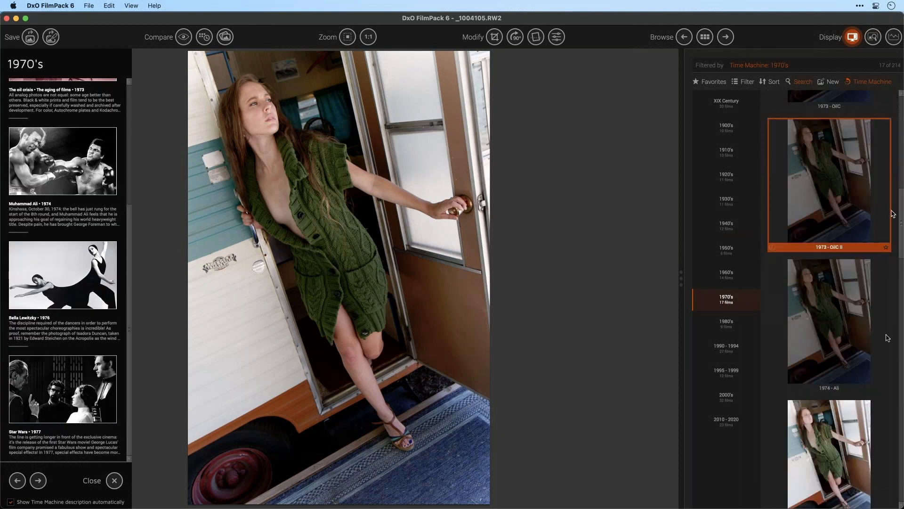
pyautogui.click(831, 435)
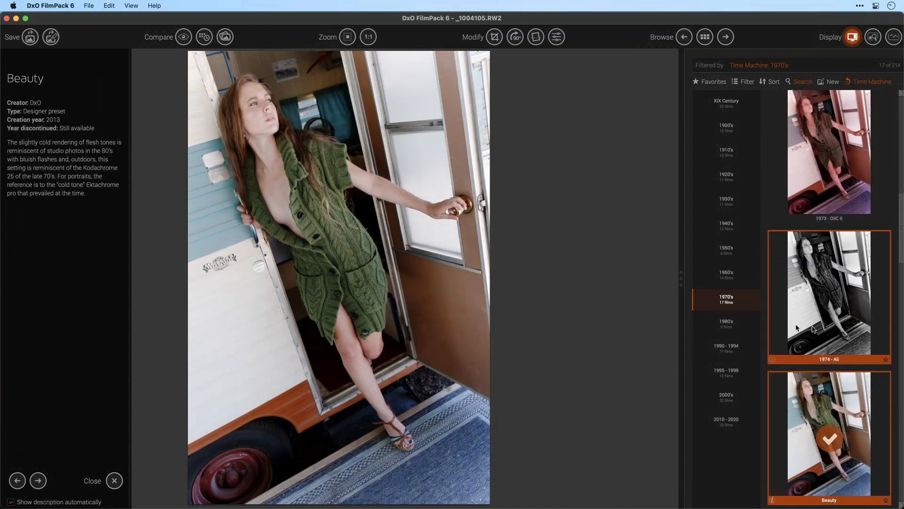
pyautogui.click(837, 258)
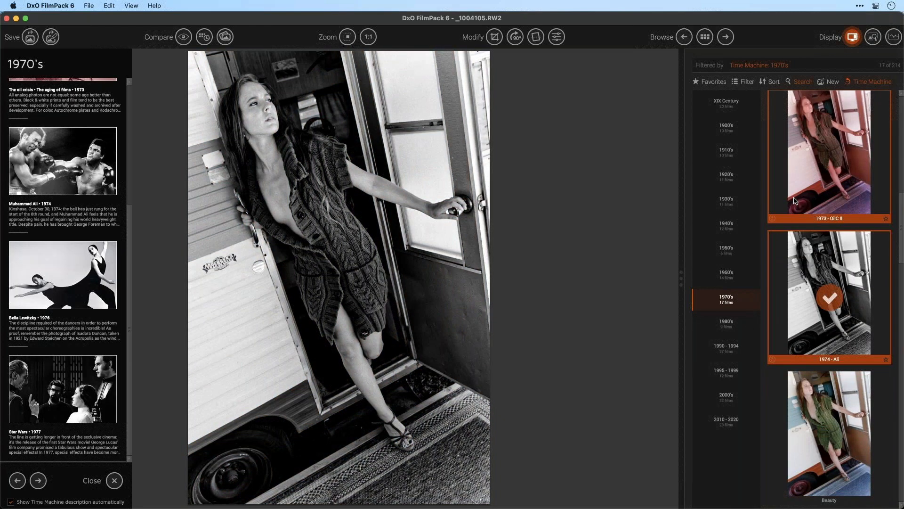
pyautogui.click(814, 169)
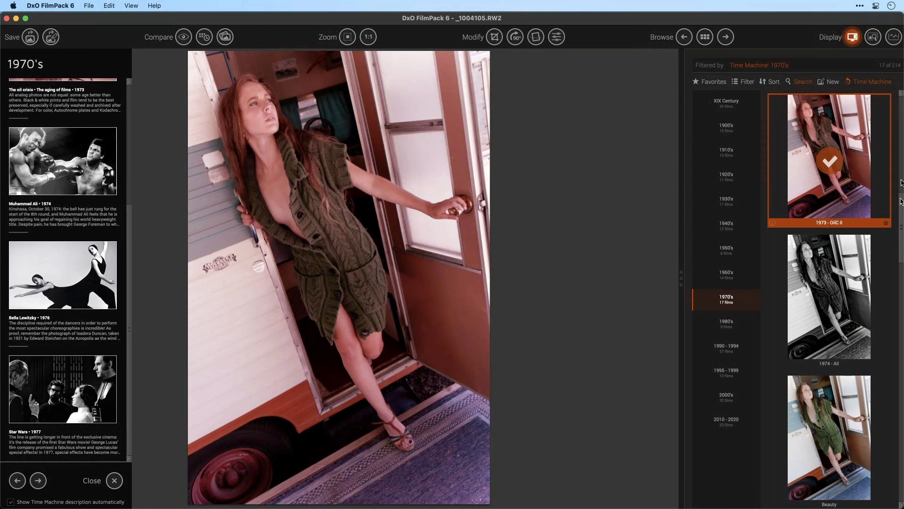
# Apply the 1970 - Concorde rendering from the beginning of the 1970's list to the photo.
pyautogui.moveTo(901, 183); pyautogui.dragTo(900, 103)
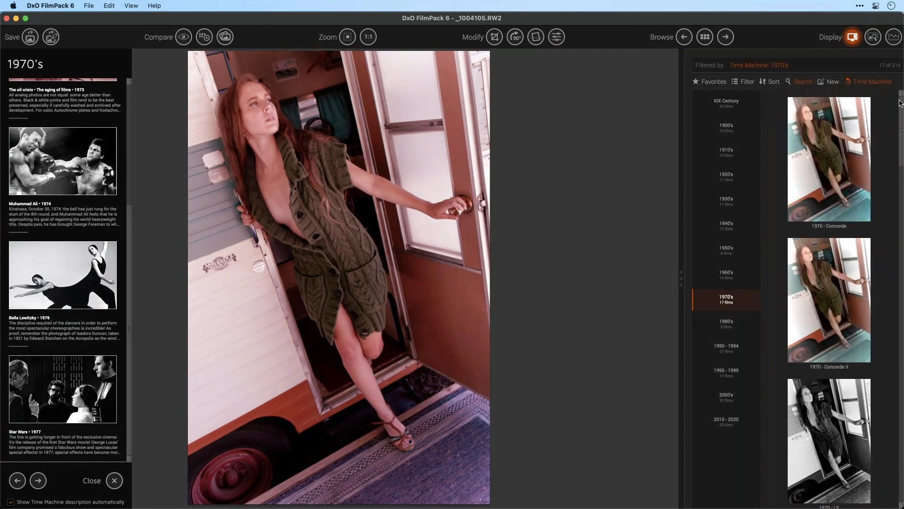
pyautogui.click(838, 171)
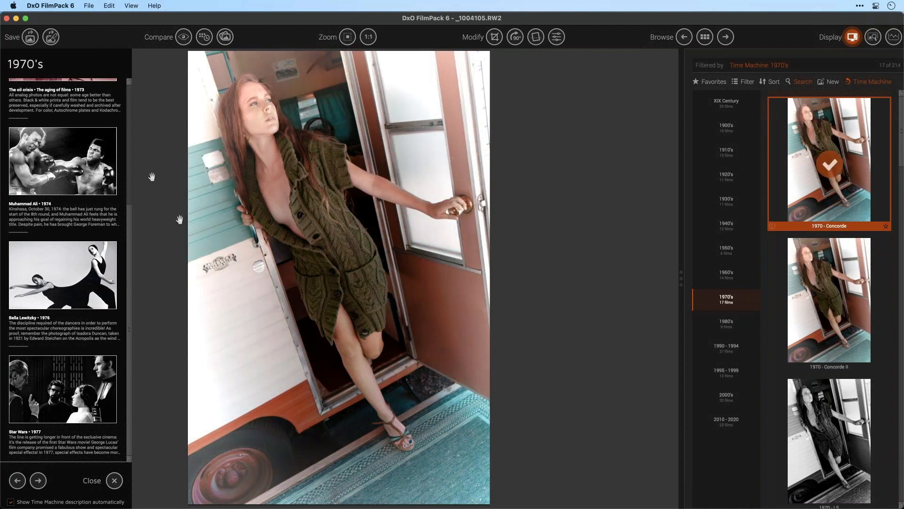
# Read the 1970 Concorde story at the beginning of the 1970's Time Machine stories and close it again.
pyautogui.scroll(4, 128, 175)
pyautogui.click(49, 127)
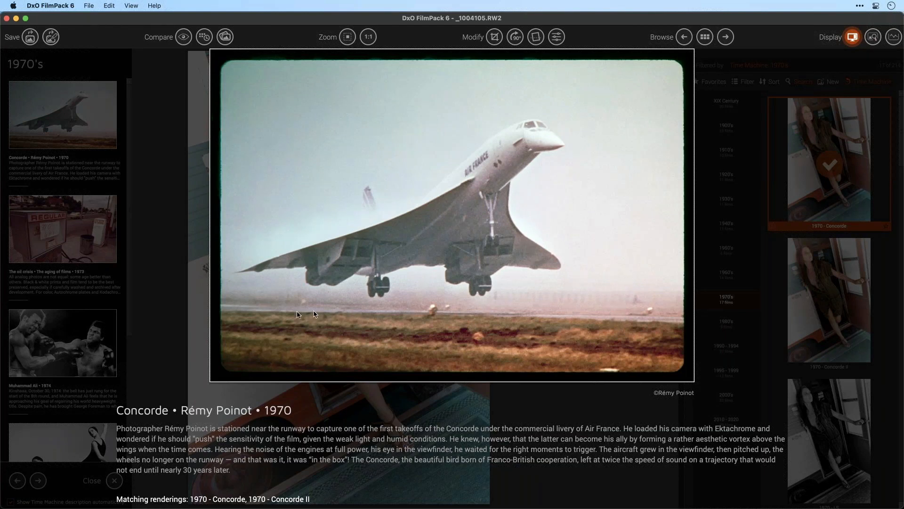
pyautogui.click(747, 209)
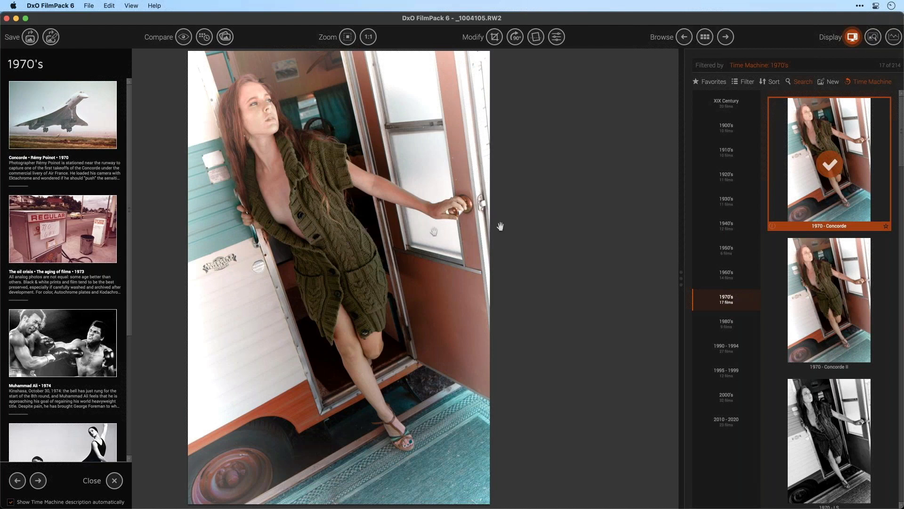
# Try the 1970 - Concorde II and Beauty renderings from the 1970's list on the trailer doorway photo.
pyautogui.click(814, 333)
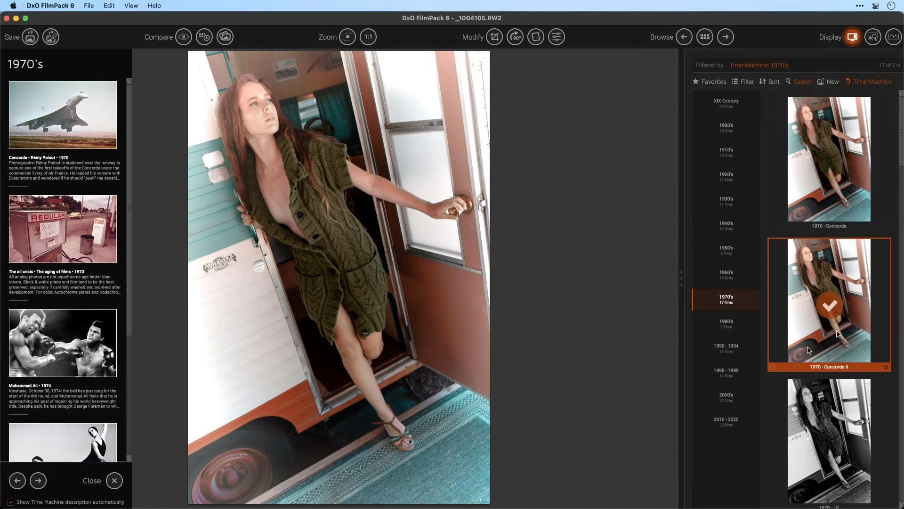
pyautogui.moveTo(901, 156); pyautogui.dragTo(901, 304)
pyautogui.click(858, 171)
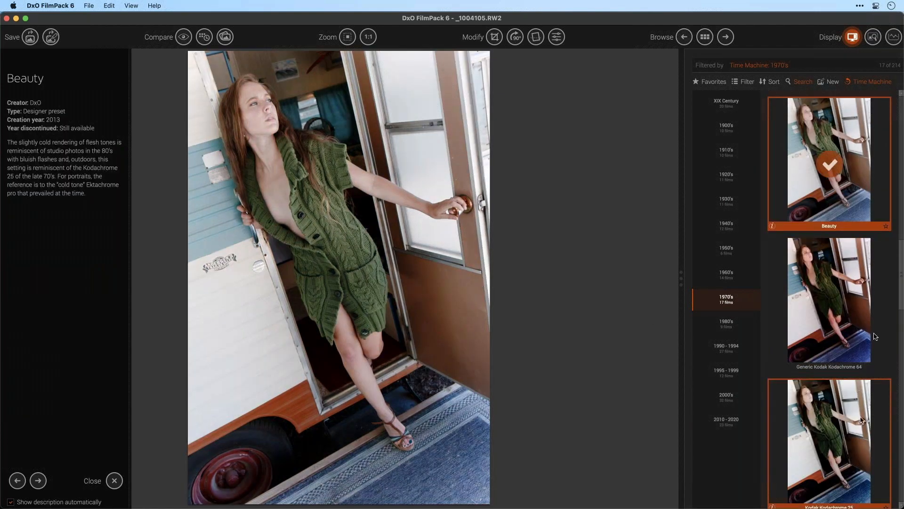
pyautogui.moveTo(900, 300); pyautogui.dragTo(901, 118)
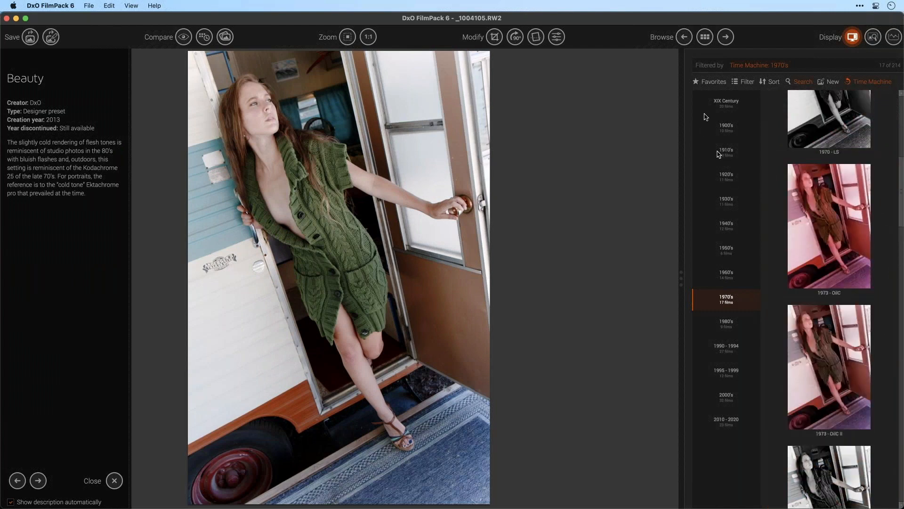
# Leave the Time Machine view and filter the full preset list to show only Digital Films.
pyautogui.click(743, 82)
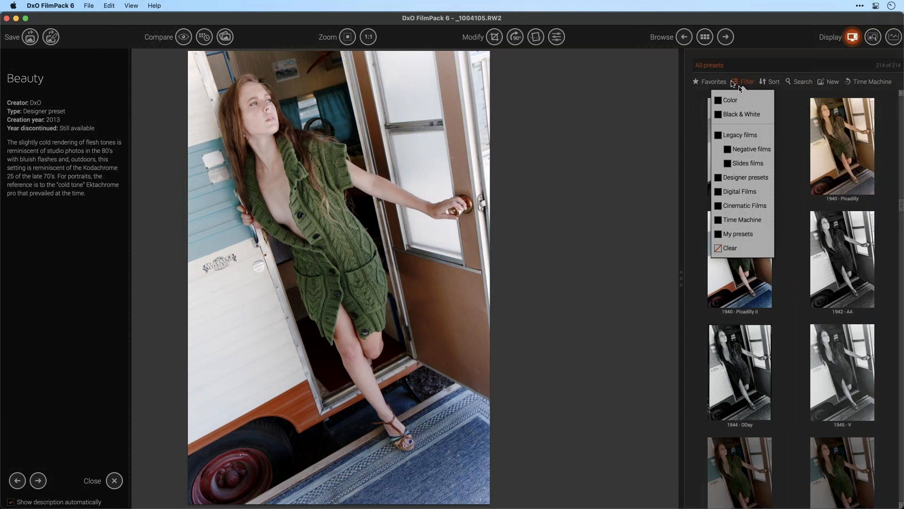
pyautogui.click(744, 82)
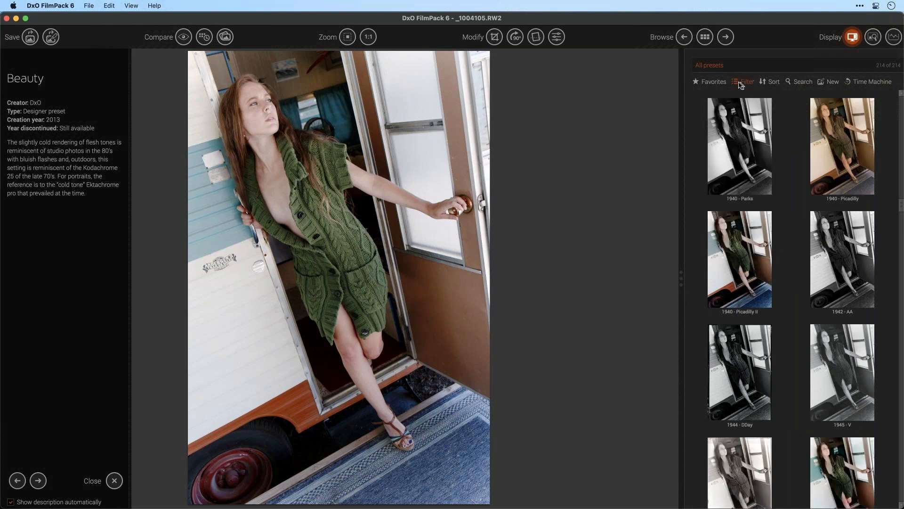
pyautogui.click(741, 84)
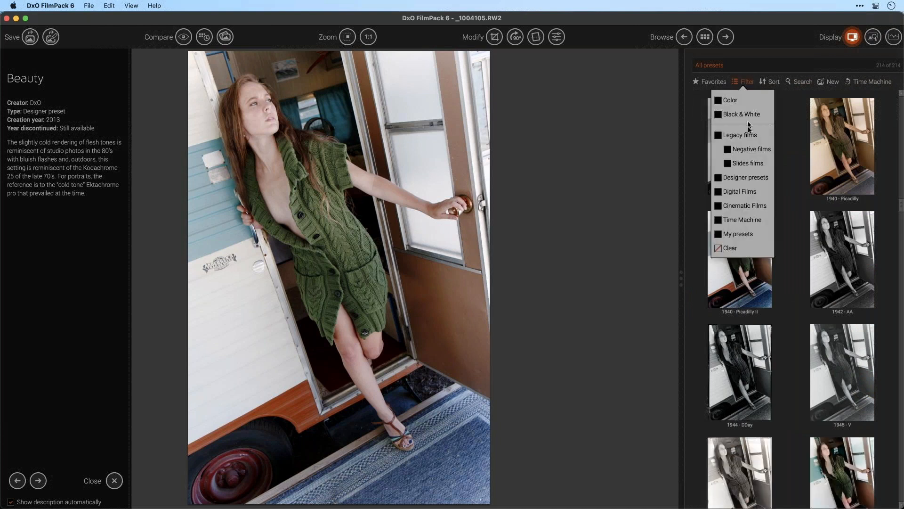
pyautogui.click(722, 100)
pyautogui.click(724, 101)
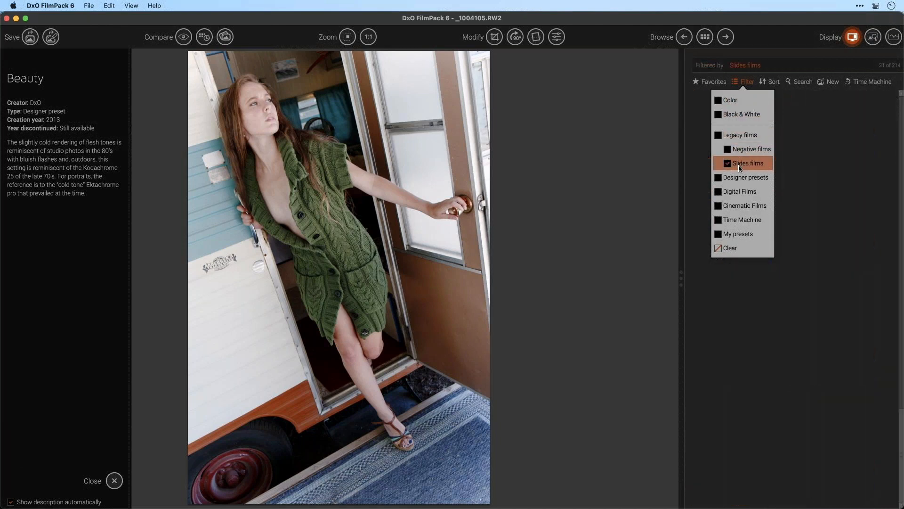
pyautogui.click(739, 192)
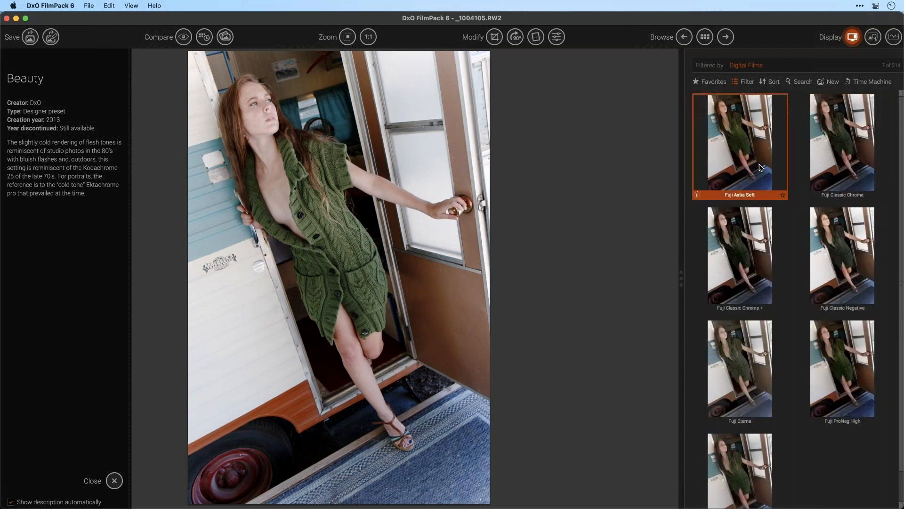
# Switch to DxO PhotoLab 5, narrow its window, view the Digital Films rendering choices beside FilmPack's presets, and return to FilmPack.
pyautogui.press('super+Tab')
pyautogui.click(338, 257)
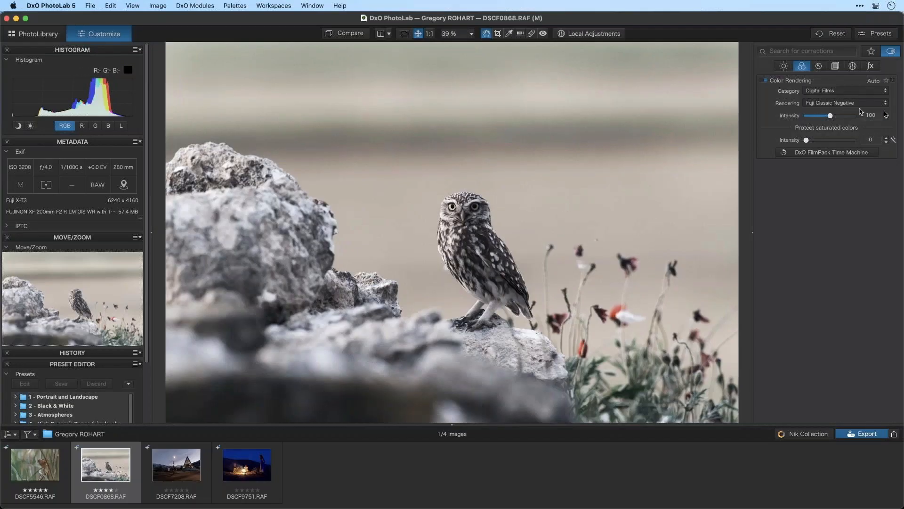
pyautogui.moveTo(901, 108); pyautogui.dragTo(627, 108)
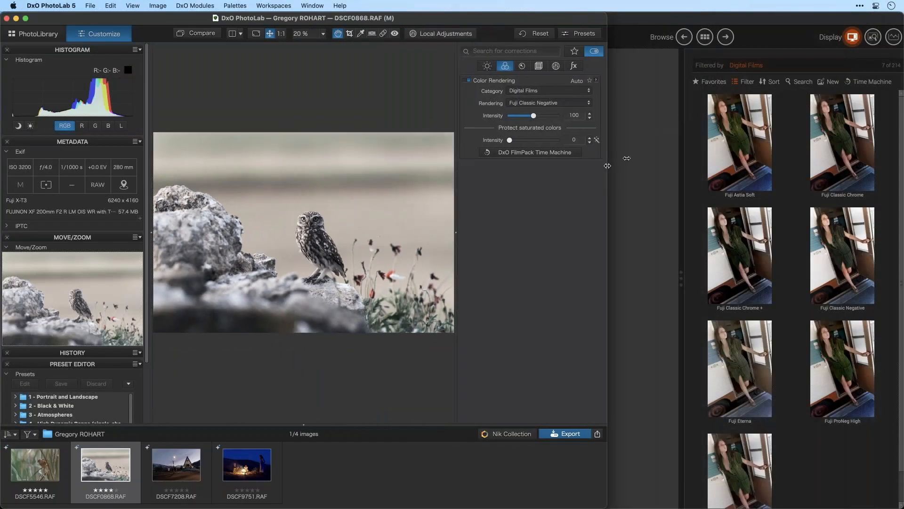
pyautogui.click(574, 103)
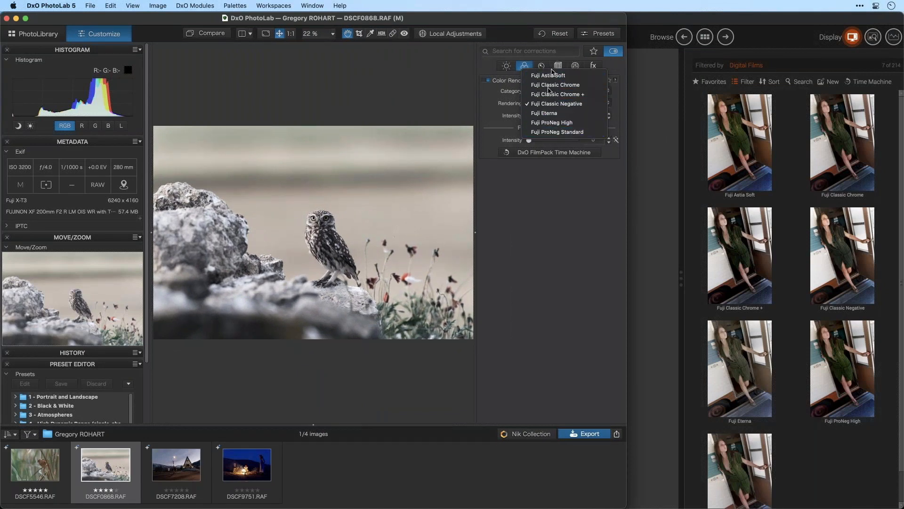
pyautogui.click(748, 165)
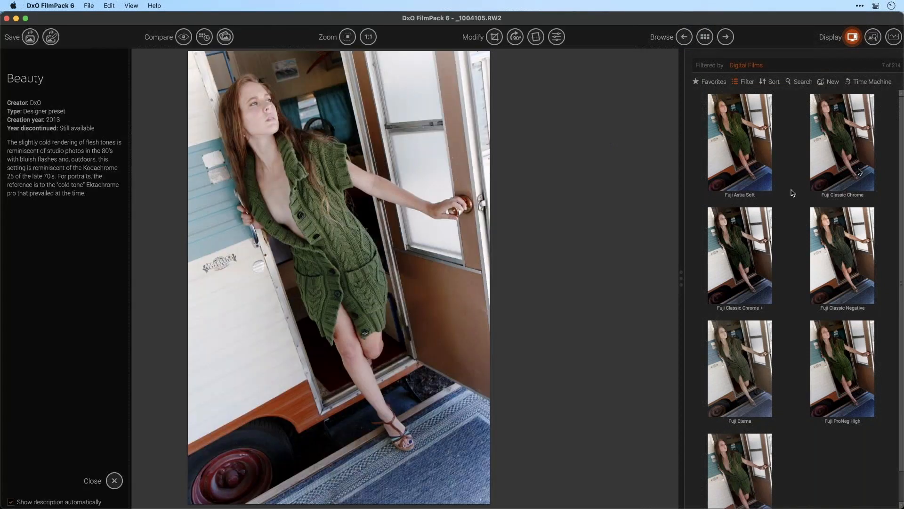
# Try the Fuji Classic Chrome and Fuji Eterna digital film renderings on the photo.
pyautogui.click(853, 160)
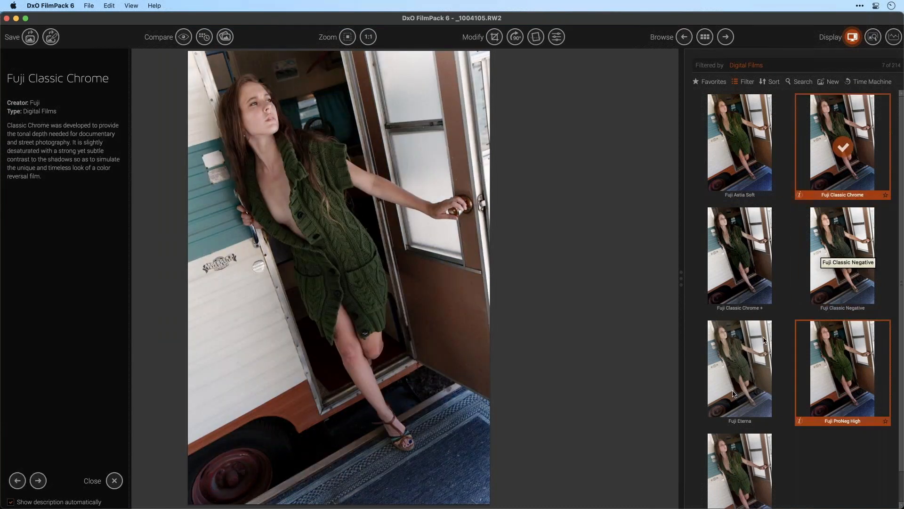
pyautogui.click(735, 360)
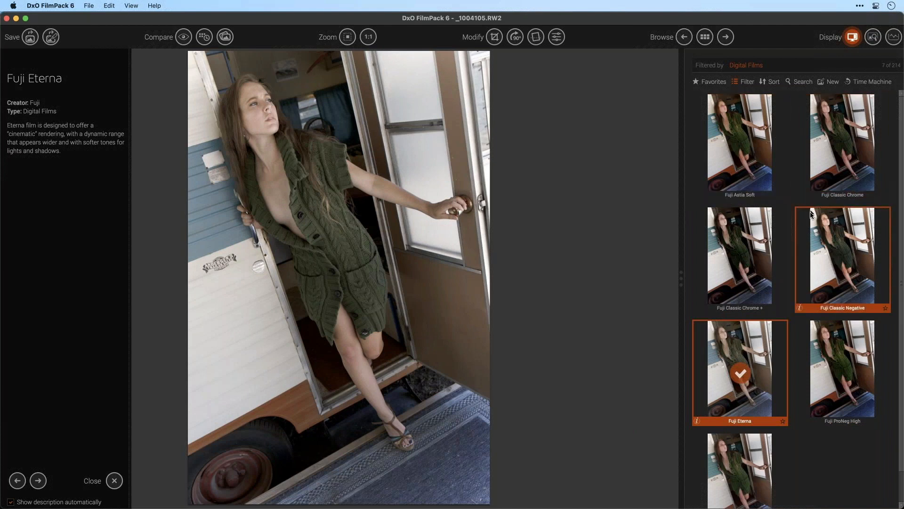
# Filter the presets to Cinematic Films only, try Moody Dark Green, and apply the Teal and Orange rendering.
pyautogui.click(746, 82)
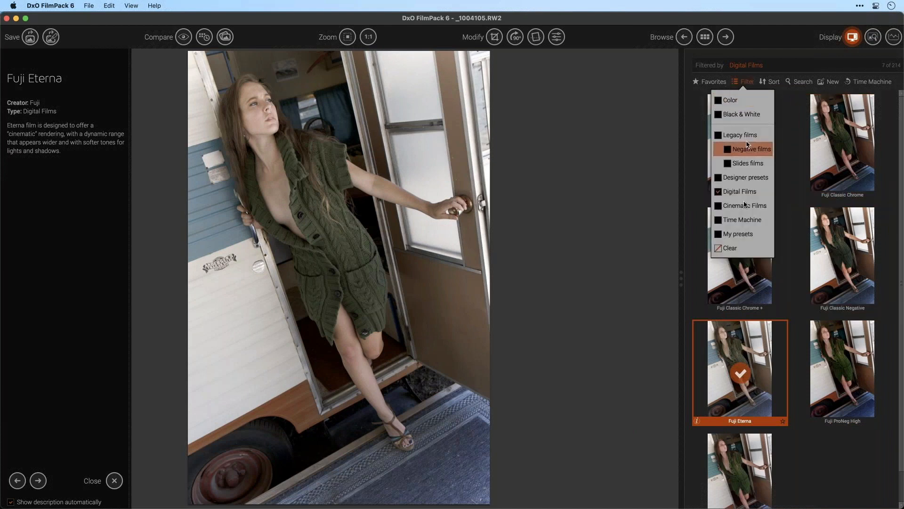
pyautogui.click(729, 193)
pyautogui.click(728, 205)
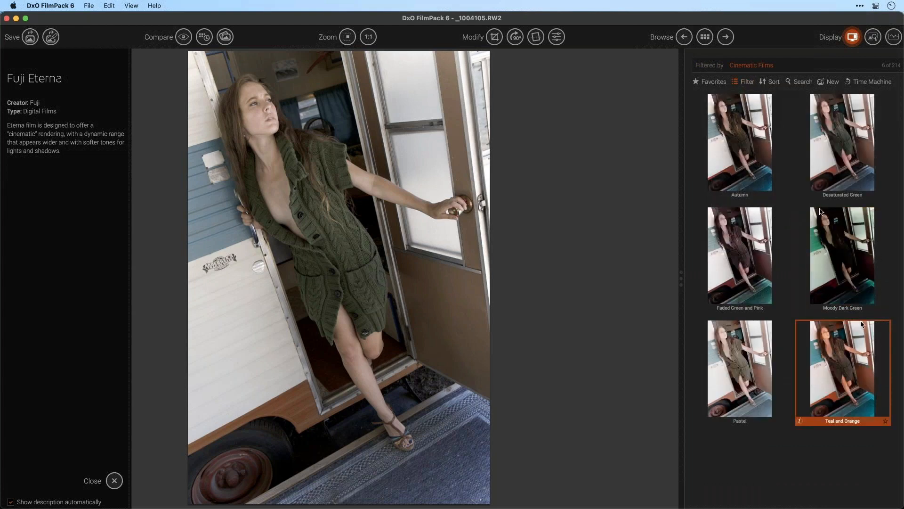
pyautogui.click(838, 254)
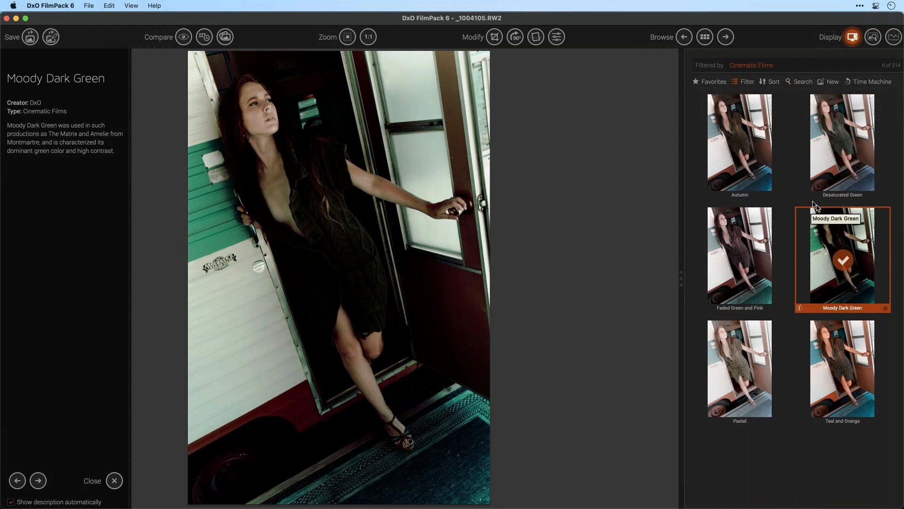
pyautogui.click(843, 367)
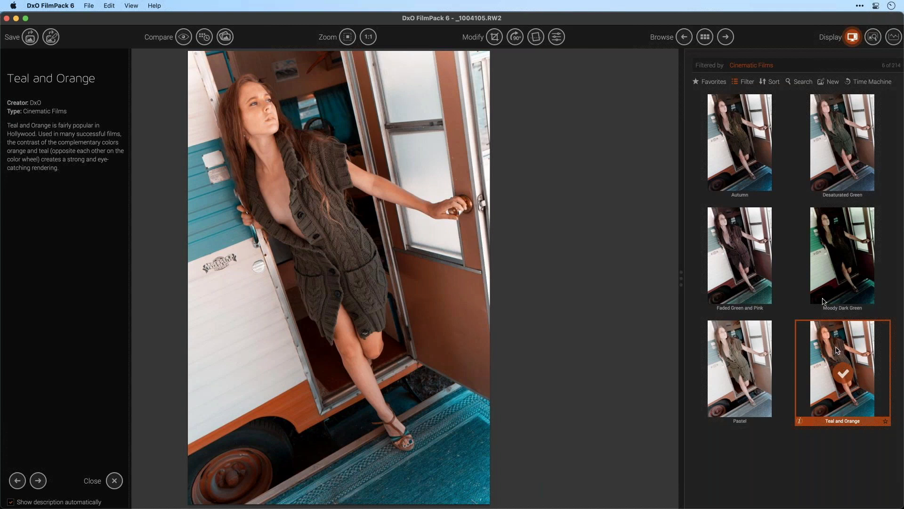
# Open the photo's adjustment controls and examine the Film, Development, Graphical effects and Lens effects settings, including the available film renderings.
pyautogui.click(556, 37)
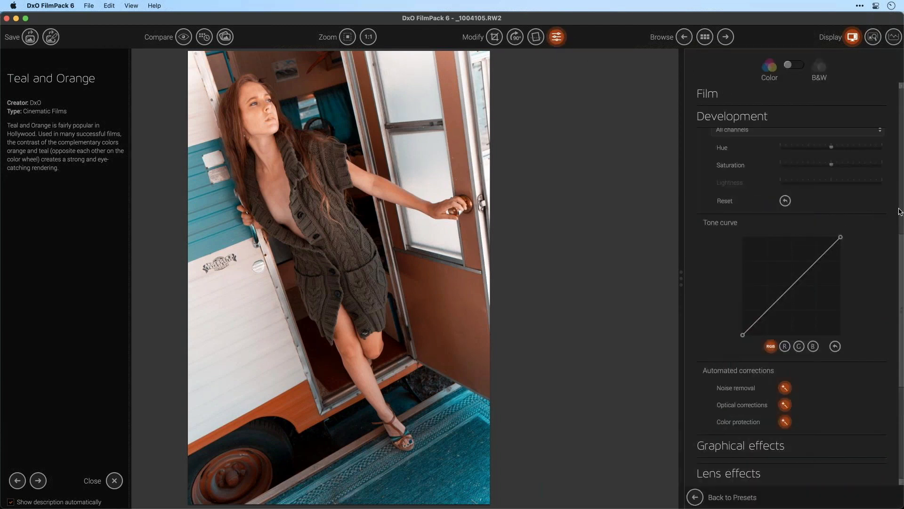
pyautogui.scroll(5, 901, 212)
pyautogui.scroll(-5, 900, 155)
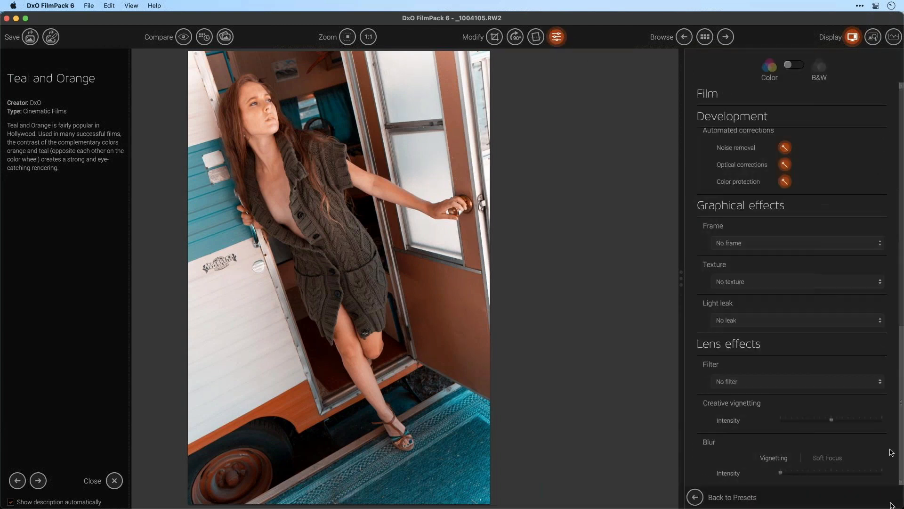
pyautogui.scroll(5, 902, 174)
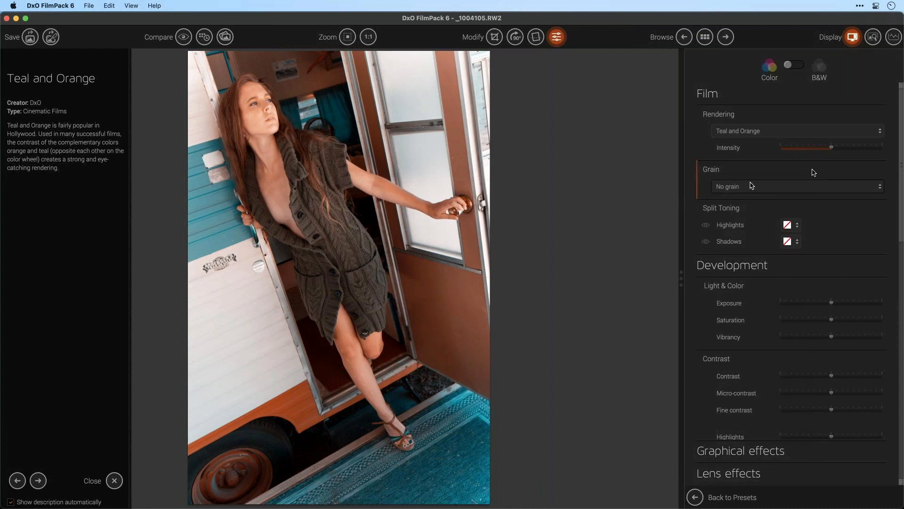
pyautogui.click(837, 132)
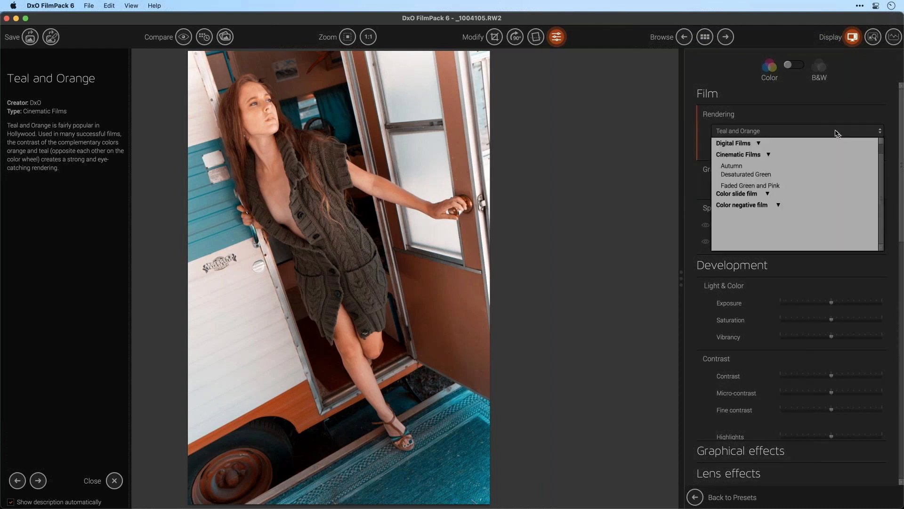
pyautogui.click(580, 198)
pyautogui.moveTo(901, 169); pyautogui.dragTo(890, 306)
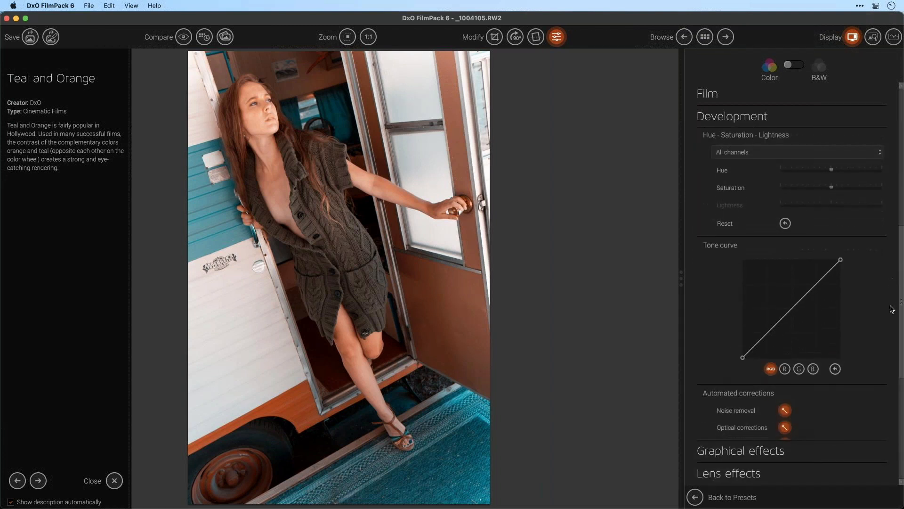
# Show the tone curve's red, green and blue channels in turn, ending on blue.
pyautogui.click(785, 358)
pyautogui.click(798, 361)
pyautogui.click(813, 359)
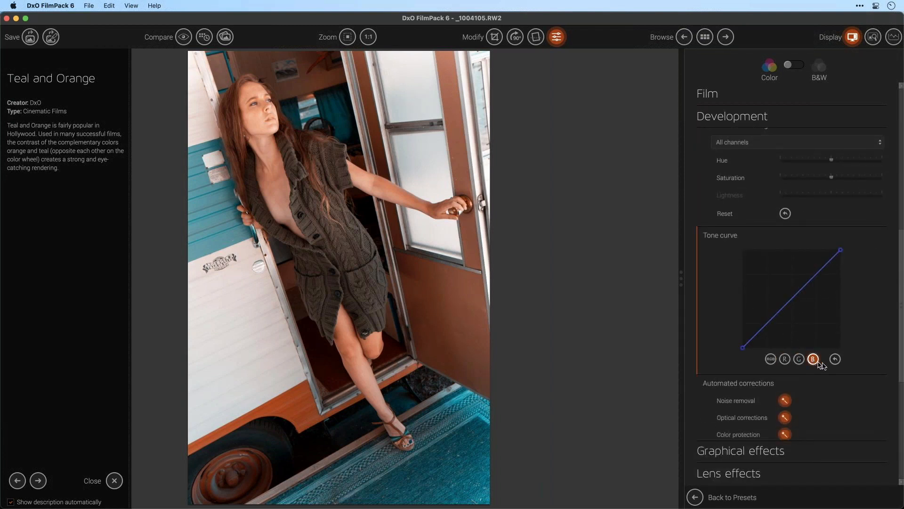
# Go through the Hue - Saturation - Lightness channels, selecting Red, Yellow and Orange in turn.
pyautogui.moveTo(901, 245); pyautogui.dragTo(886, 165)
pyautogui.scroll(-1, 885, 165)
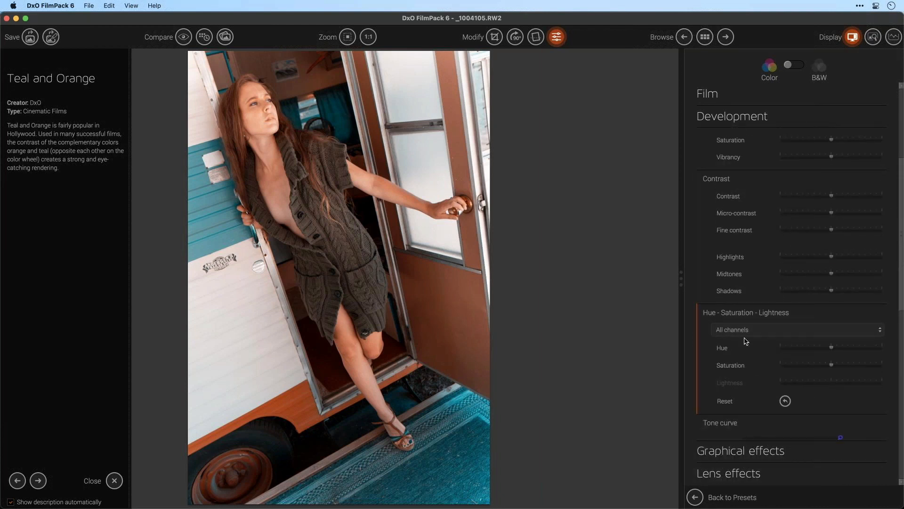
pyautogui.click(758, 329)
pyautogui.click(763, 353)
pyautogui.click(781, 329)
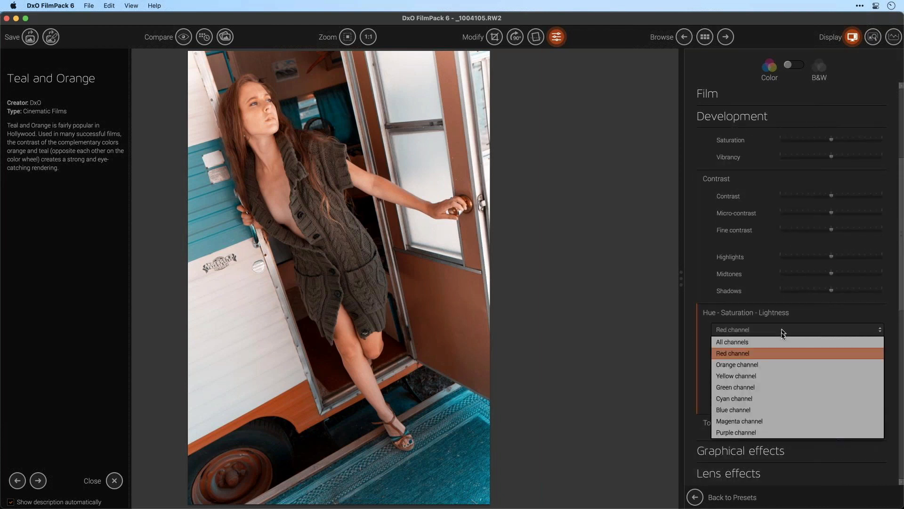
pyautogui.click(770, 375)
pyautogui.click(782, 330)
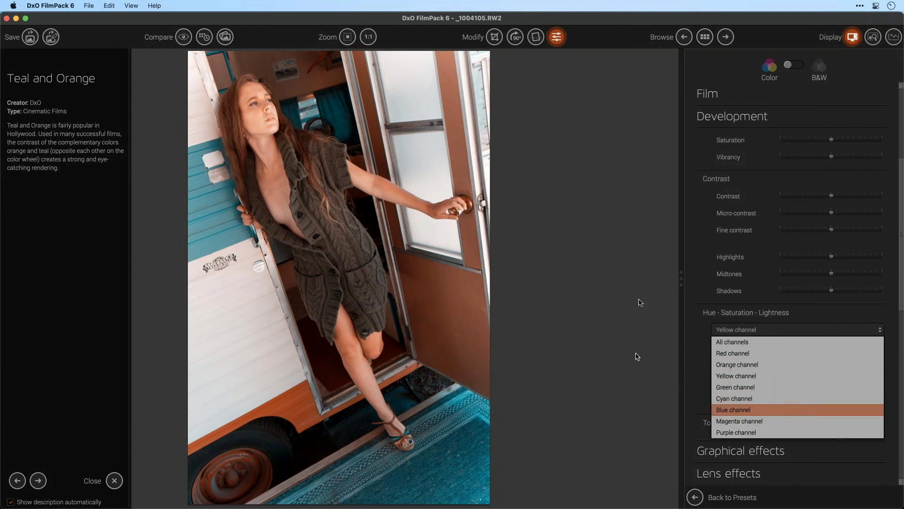
pyautogui.click(758, 366)
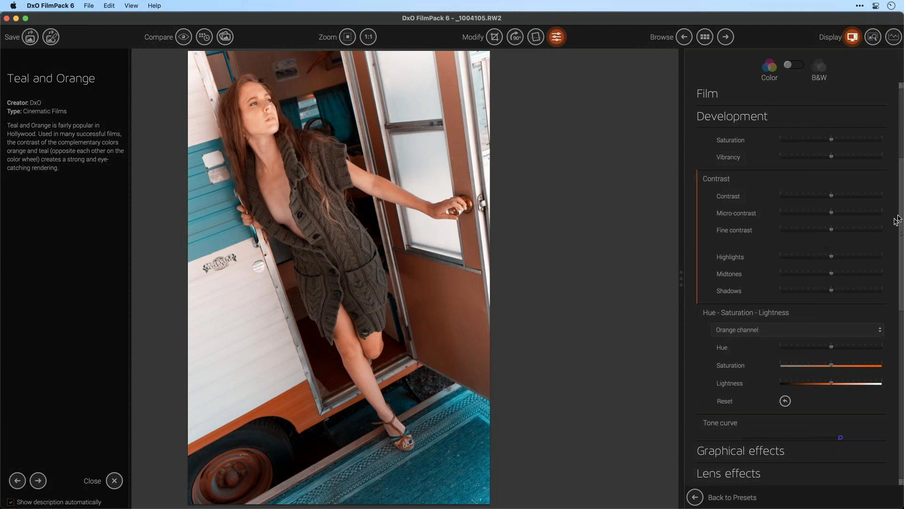
# Switch Hue - Saturation - Lightness to All channels and try shifting the overall hue.
pyautogui.scroll(-5, 898, 220)
pyautogui.click(780, 228)
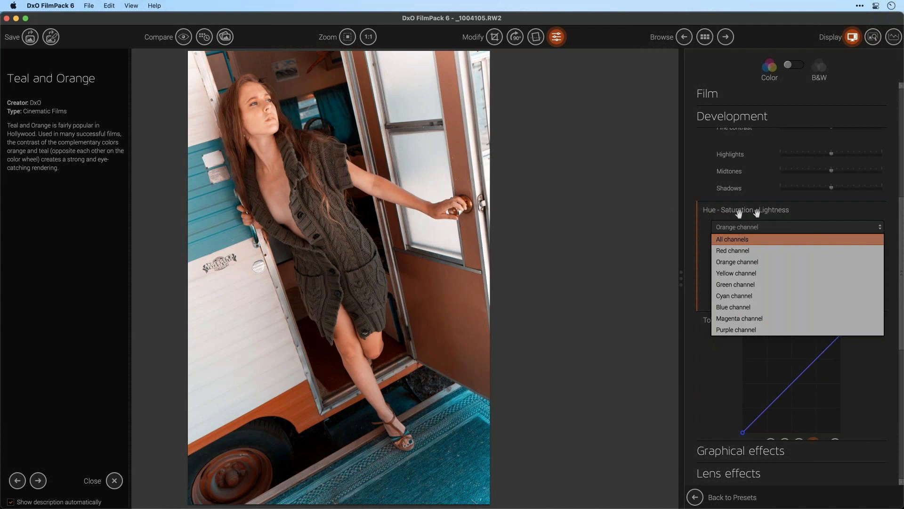
pyautogui.click(701, 245)
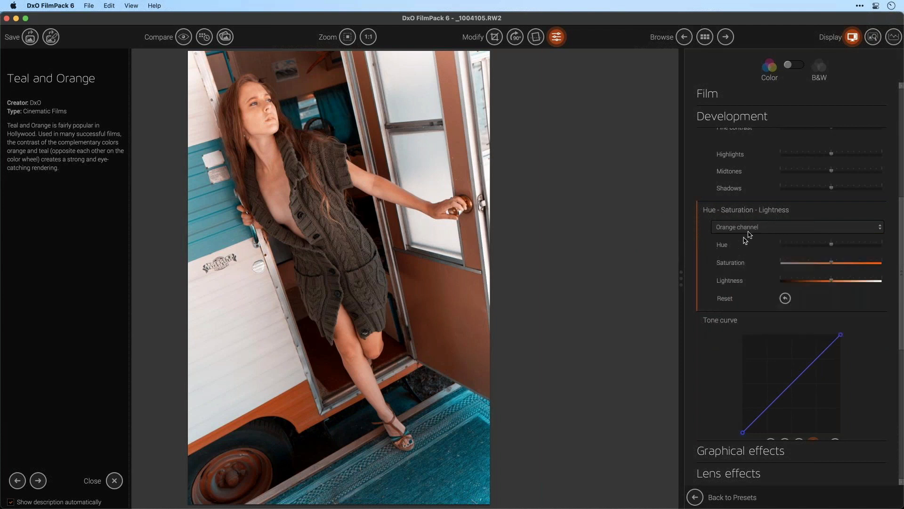
pyautogui.click(750, 228)
pyautogui.click(750, 240)
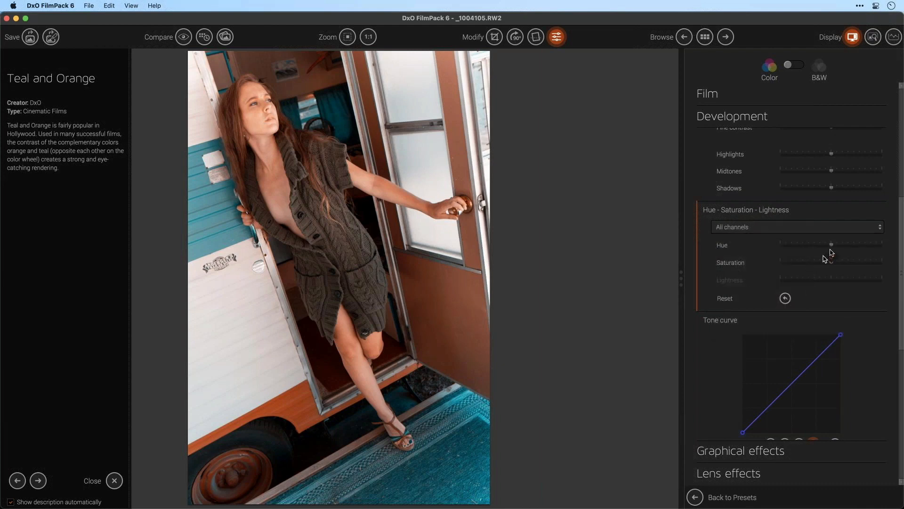
pyautogui.moveTo(830, 246)
pyautogui.mouseDown()
pyautogui.moveTo(805, 249)
pyautogui.moveTo(857, 244)
pyautogui.moveTo(831, 246)
pyautogui.mouseUp()
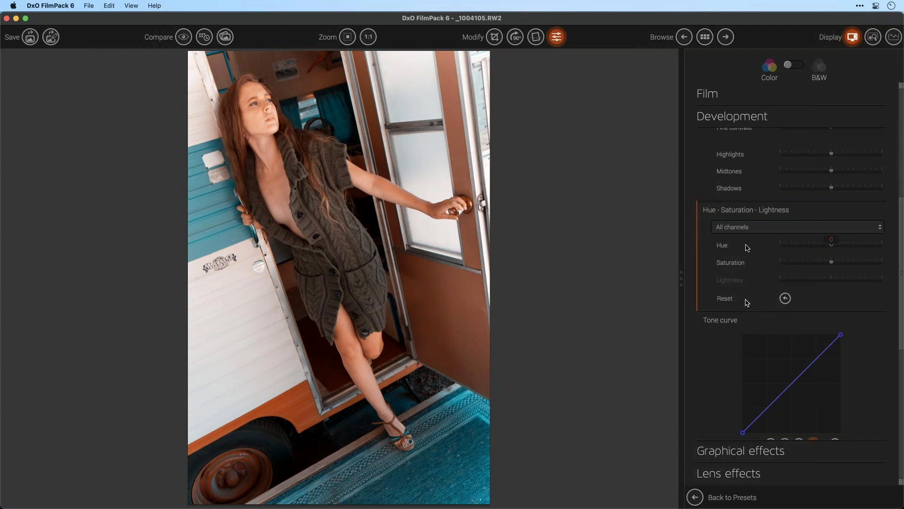
# Select the Orange channel and reduce its saturation to about -51 and its lightness to about -12.
pyautogui.click(755, 228)
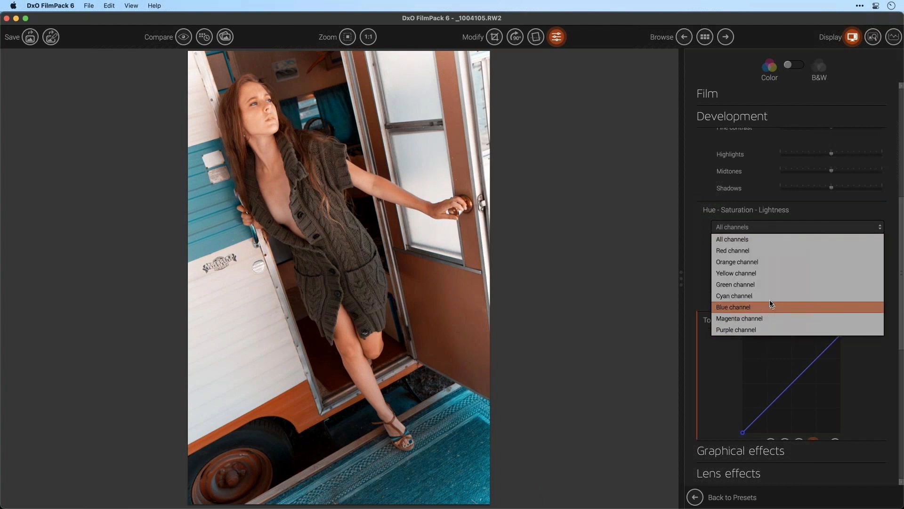
pyautogui.click(776, 262)
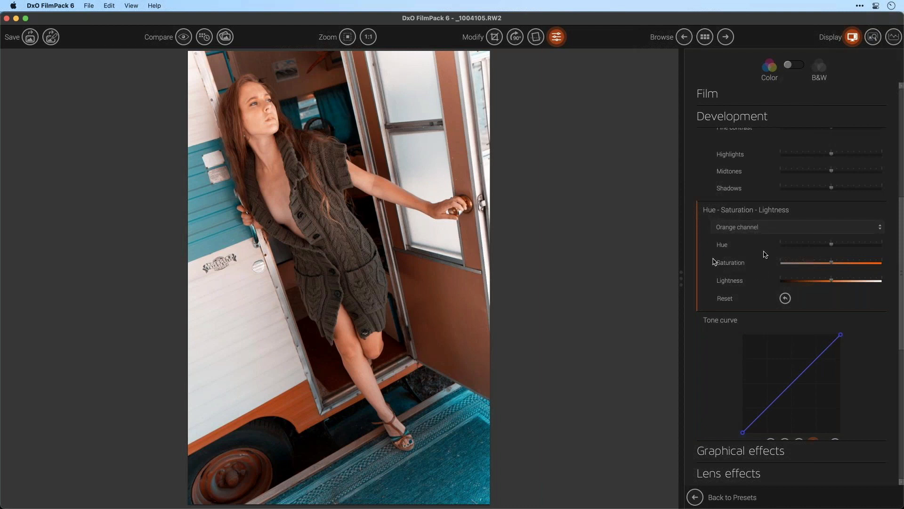
pyautogui.click(741, 230)
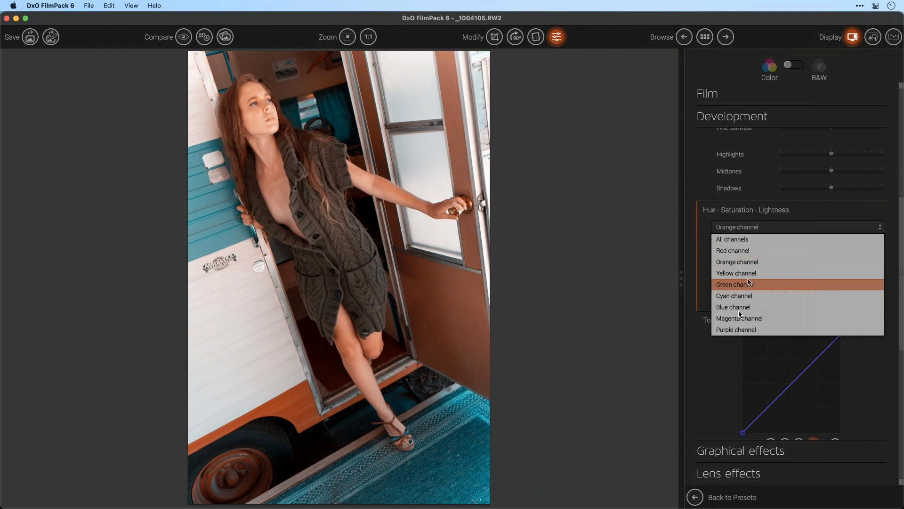
pyautogui.click(652, 289)
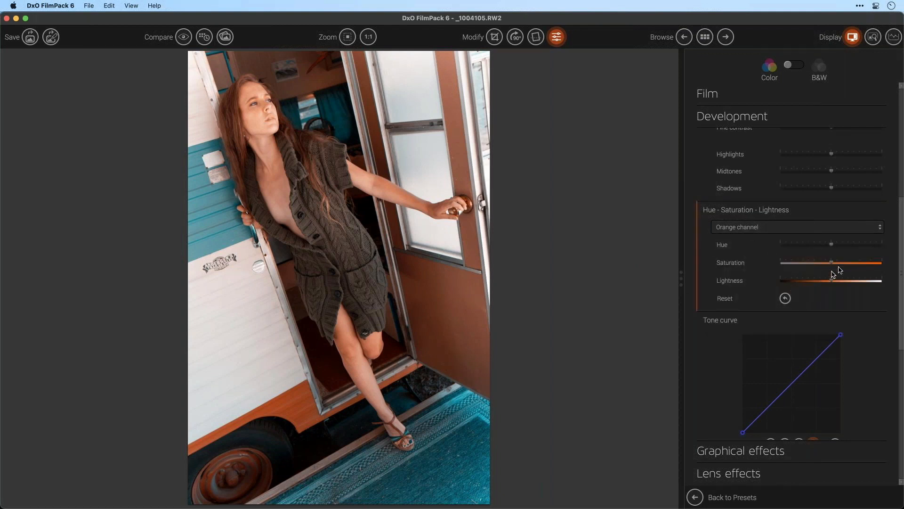
pyautogui.moveTo(830, 264); pyautogui.dragTo(824, 268)
pyautogui.moveTo(810, 288); pyautogui.dragTo(823, 288)
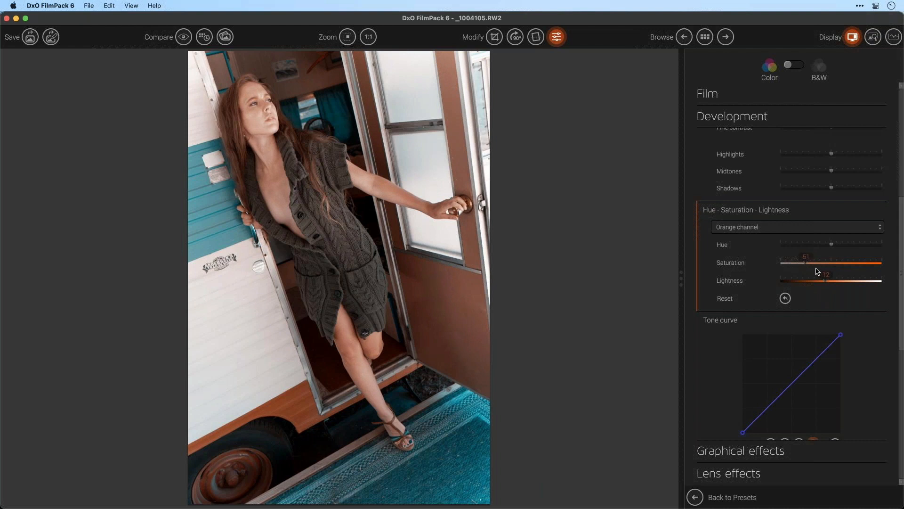
# Select the Cyan channel in Hue - Saturation - Lightness and raise its saturation slightly.
pyautogui.click(795, 228)
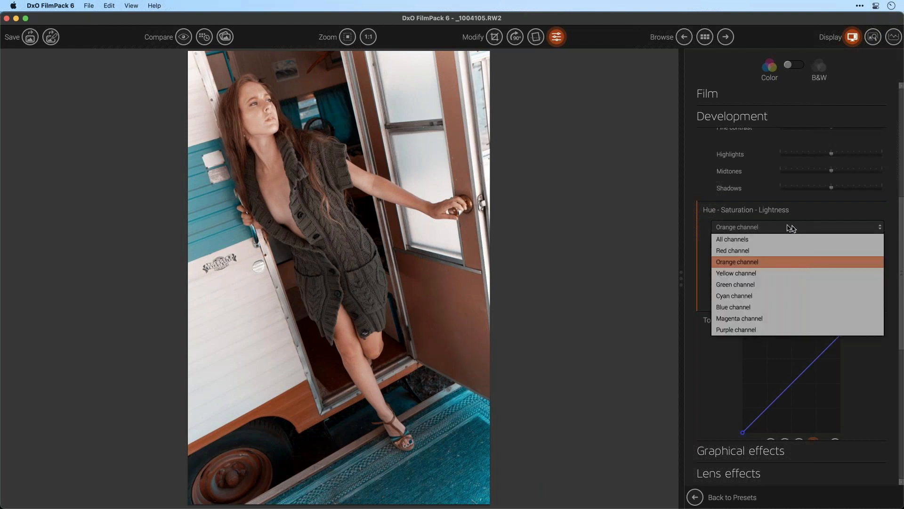
pyautogui.click(751, 296)
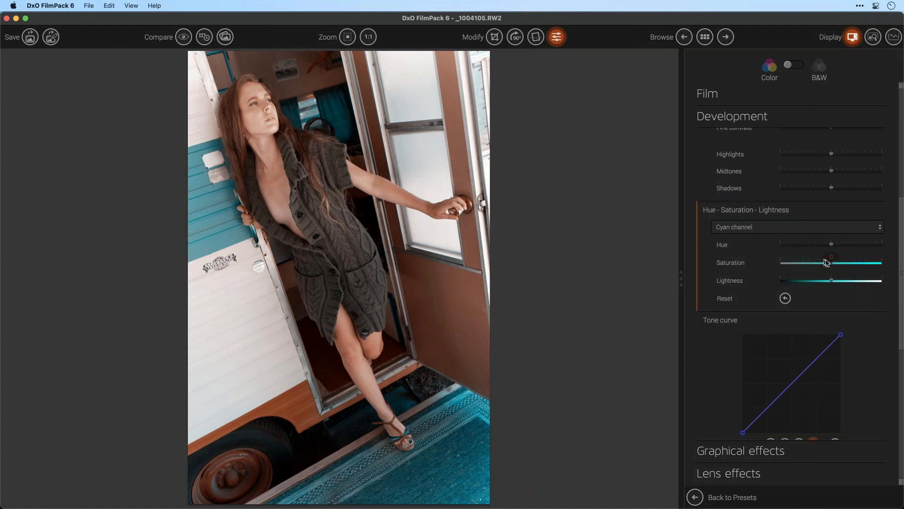
pyautogui.moveTo(833, 265)
pyautogui.mouseDown()
pyautogui.moveTo(863, 267)
pyautogui.moveTo(838, 268)
pyautogui.moveTo(860, 267)
pyautogui.moveTo(847, 263)
pyautogui.mouseUp()
# Apply Split Toning with an orange tint in the highlights and a blue-grey tint in the shadows.
pyautogui.moveTo(902, 239); pyautogui.dragTo(880, 103)
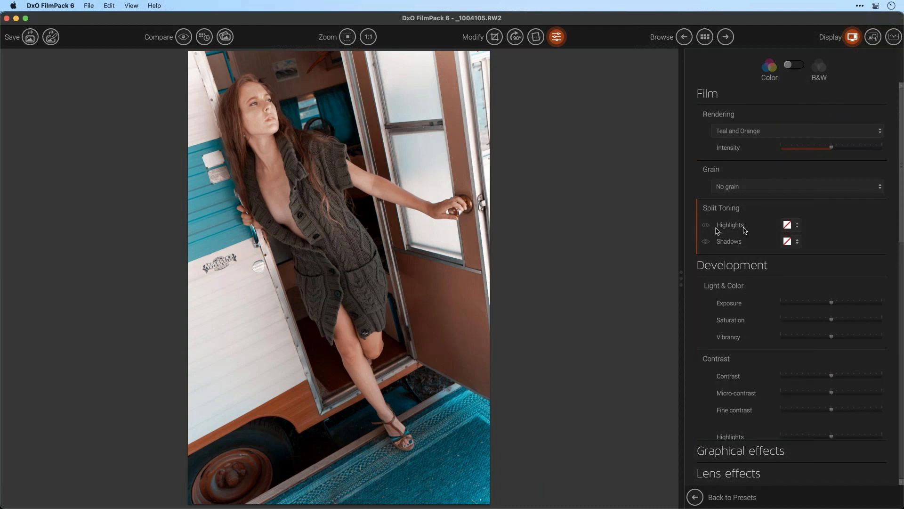
pyautogui.click(787, 226)
pyautogui.click(852, 238)
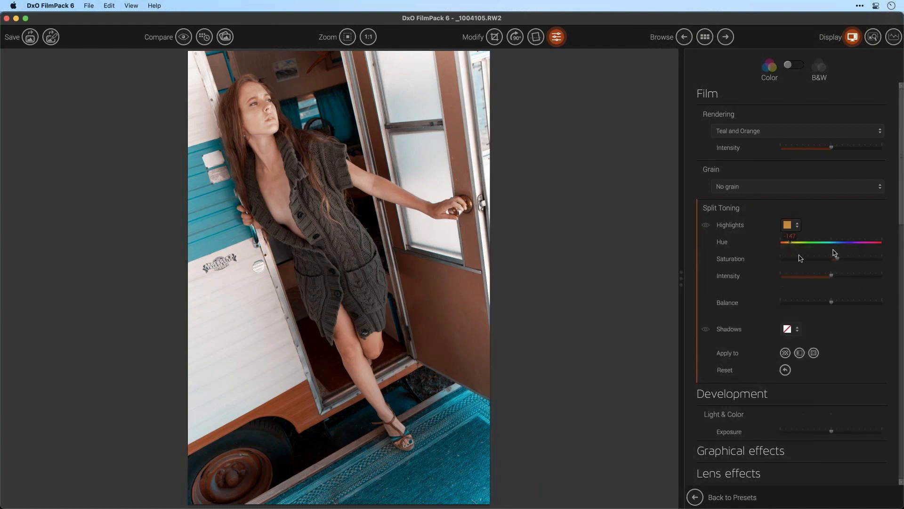
pyautogui.click(790, 329)
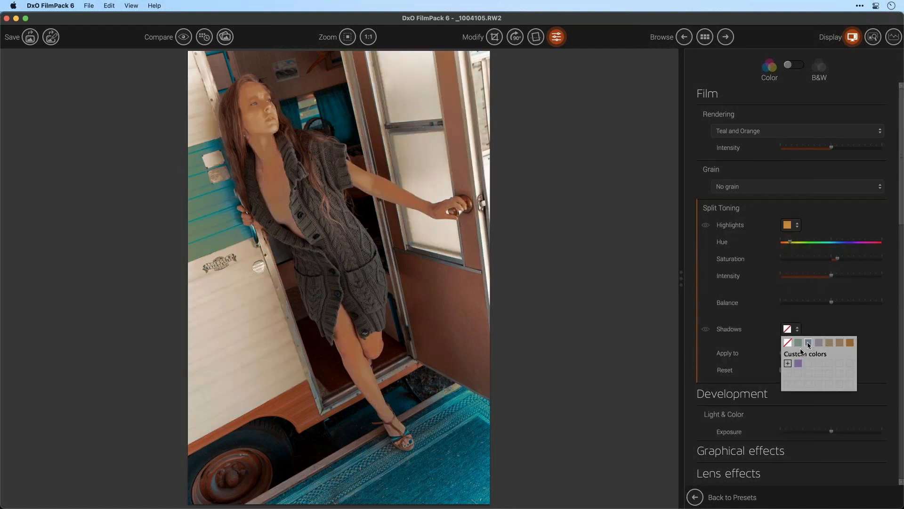
pyautogui.click(808, 342)
# Lower the intensity of the highlights tint and change the shadows tint to the custom purple colour.
pyautogui.scroll(-2, 807, 282)
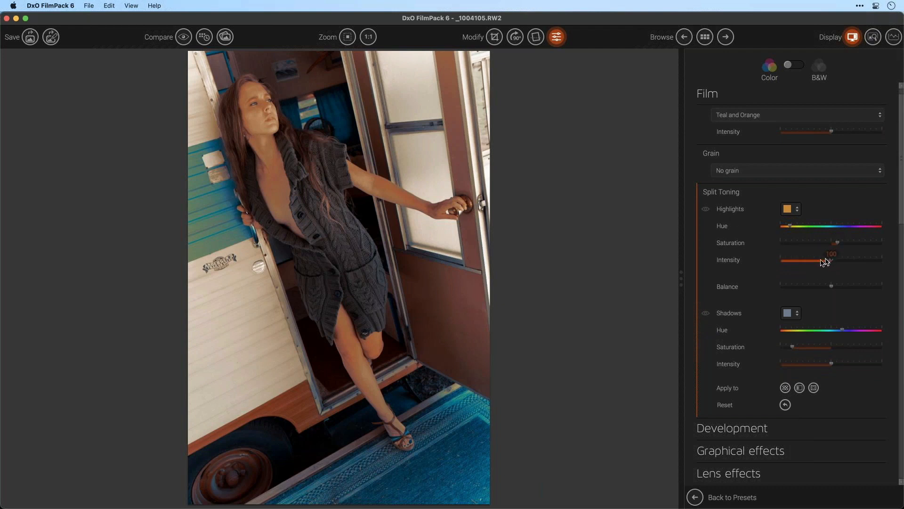
pyautogui.moveTo(825, 262); pyautogui.dragTo(795, 266)
pyautogui.moveTo(801, 333)
pyautogui.mouseDown()
pyautogui.moveTo(878, 333)
pyautogui.moveTo(817, 332)
pyautogui.moveTo(799, 351)
pyautogui.mouseUp()
pyautogui.click(793, 313)
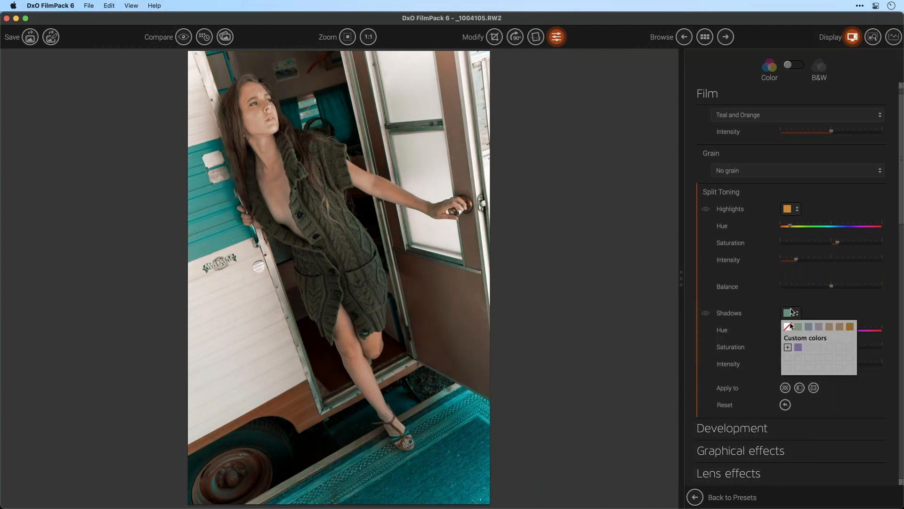
pyautogui.click(798, 347)
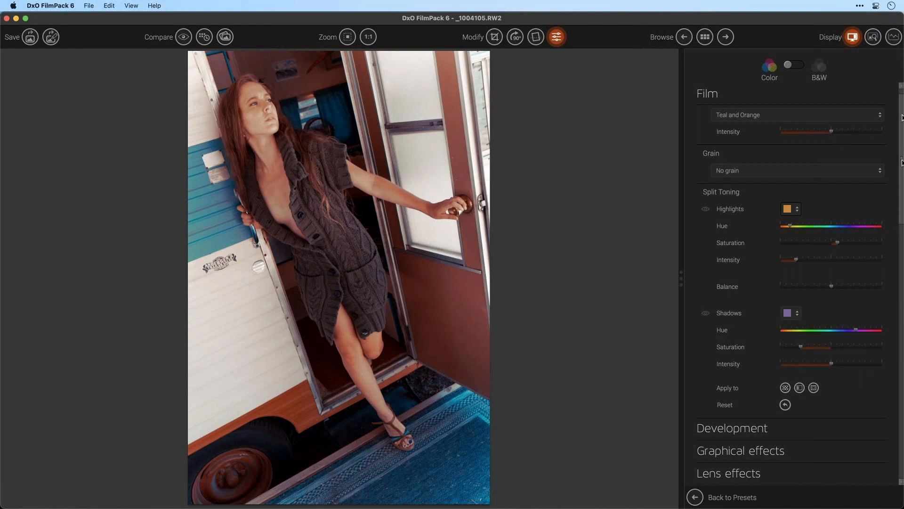
# Add the Black on white frame to the photo from the Graphical effects.
pyautogui.moveTo(903, 113); pyautogui.dragTo(902, 466)
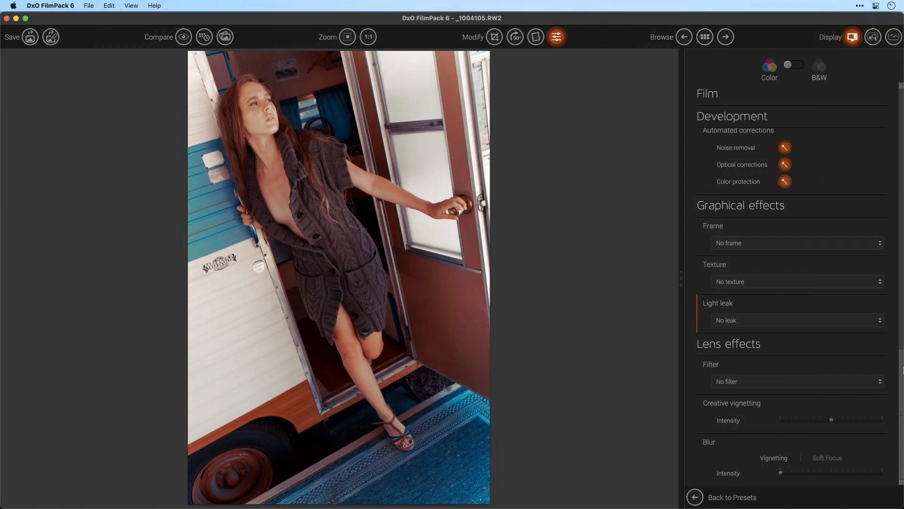
pyautogui.click(767, 242)
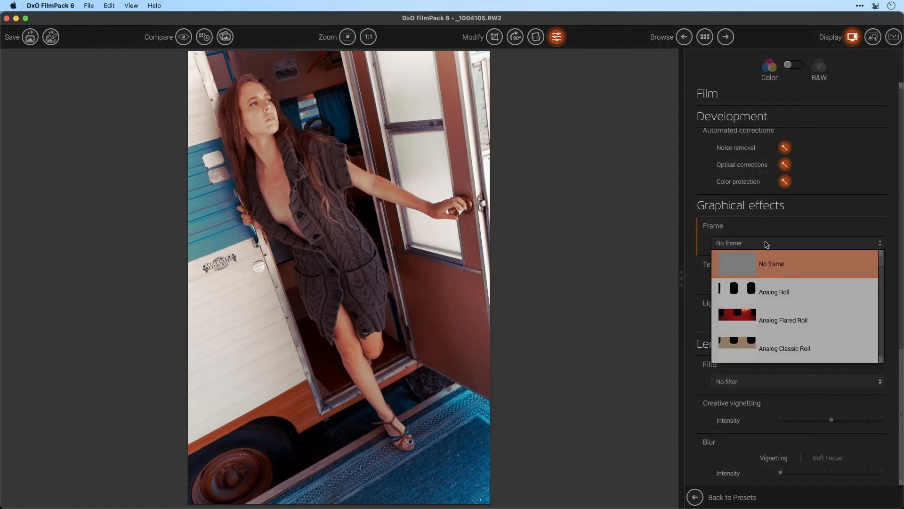
pyautogui.scroll(-5, 767, 323)
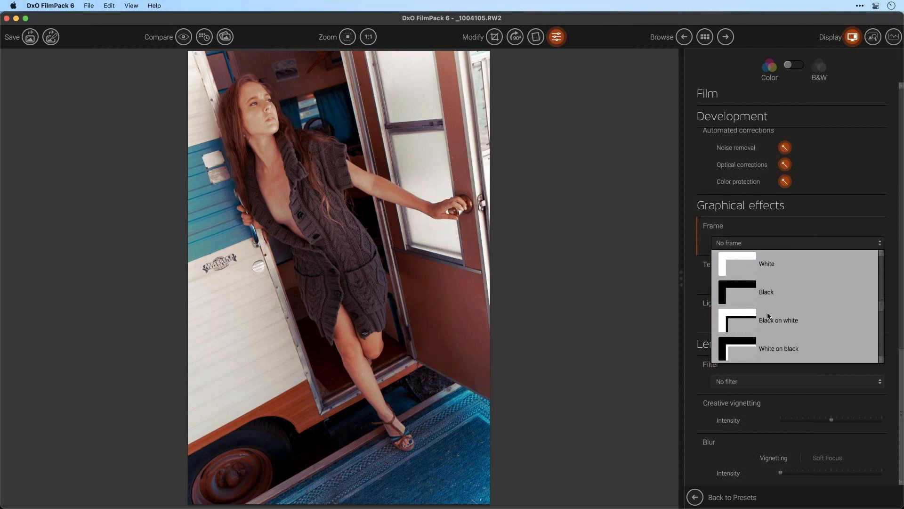
pyautogui.click(776, 320)
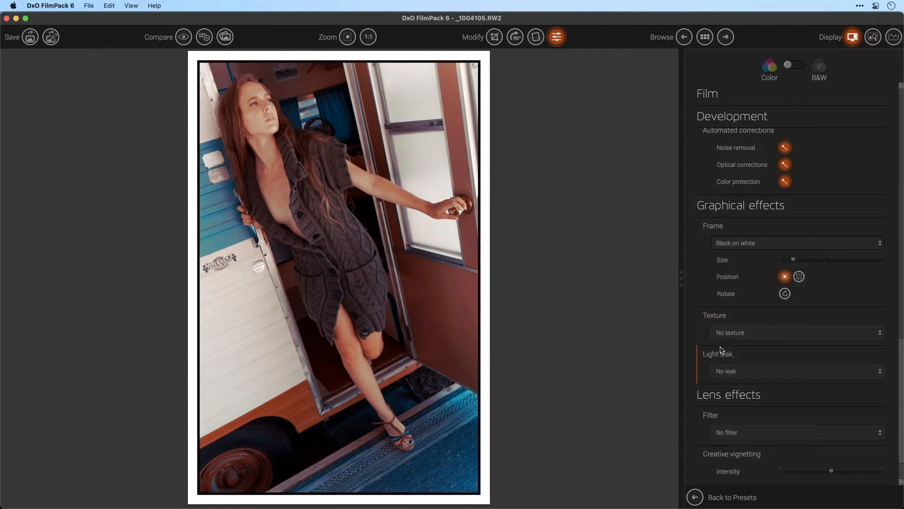
# Try the frame at size 200 and at a smaller size, with its position set outside the photo.
pyautogui.moveTo(795, 262)
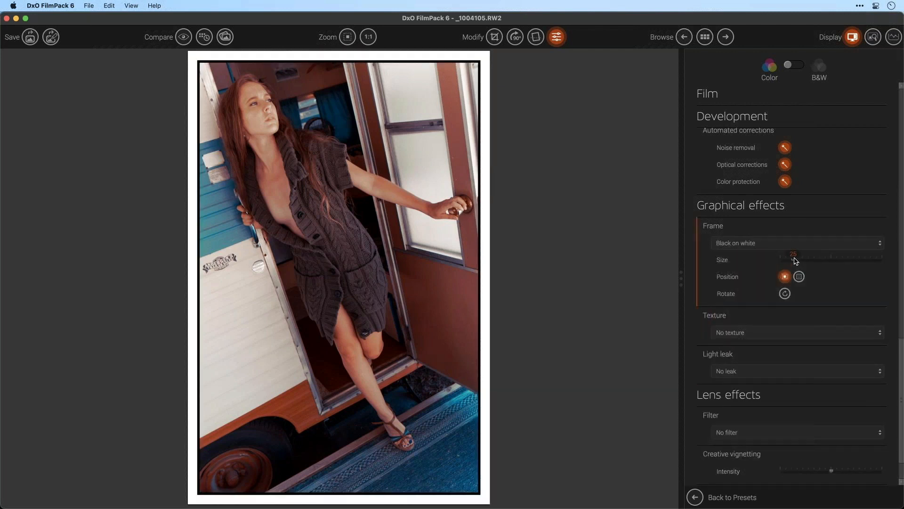
pyautogui.moveTo(795, 262); pyautogui.dragTo(798, 262)
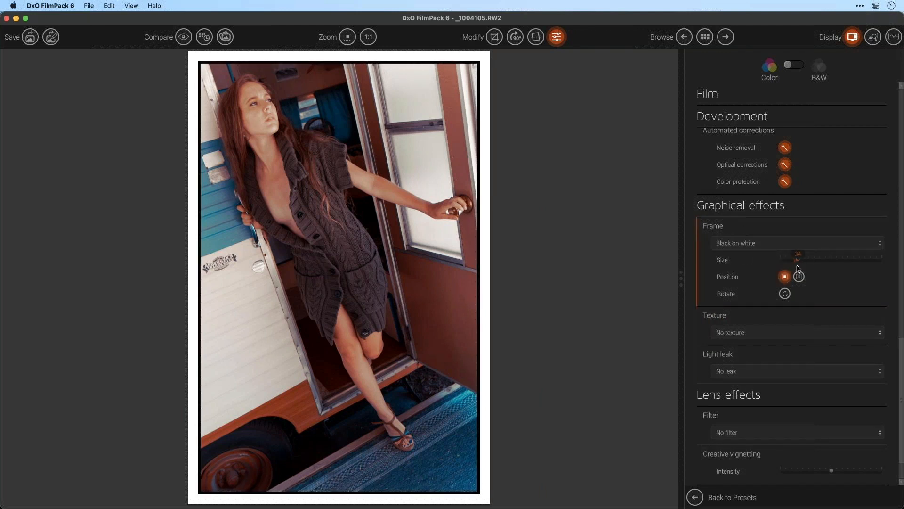
pyautogui.moveTo(803, 262); pyautogui.dragTo(889, 269)
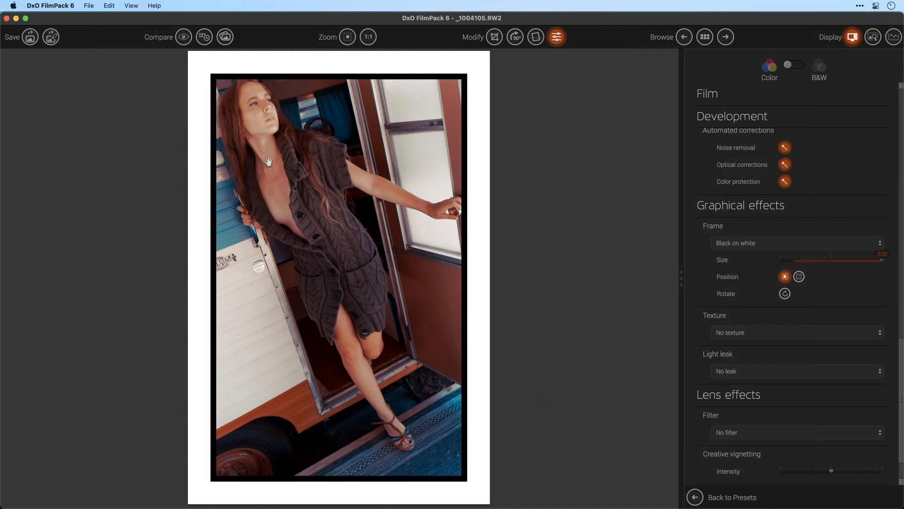
pyautogui.click(799, 276)
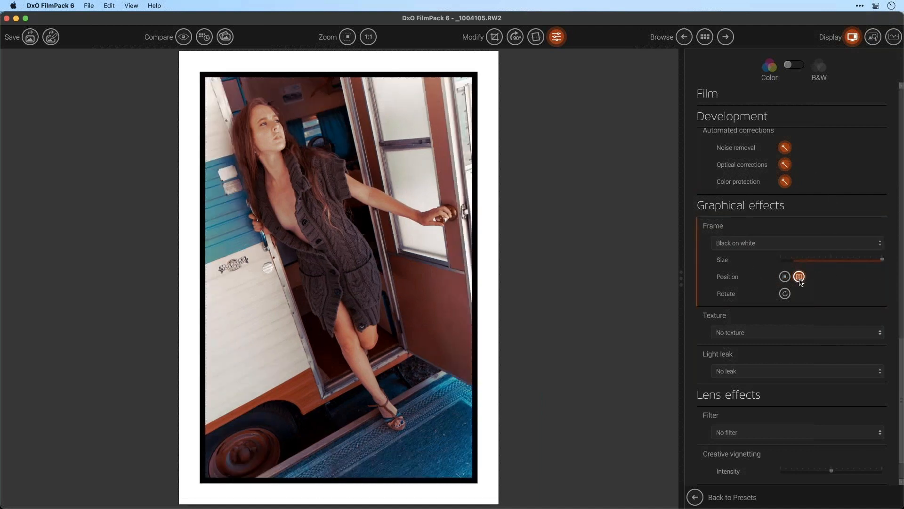
pyautogui.moveTo(856, 264); pyautogui.dragTo(824, 261)
# Change the frame to Classic Film Border, positioned inside the photo at size 200, and rotate it.
pyautogui.click(800, 243)
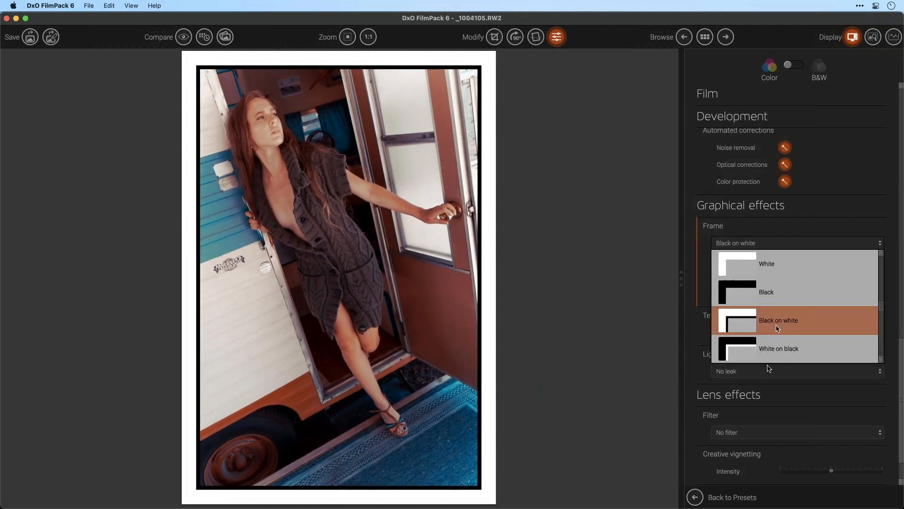
pyautogui.scroll(-3, 779, 316)
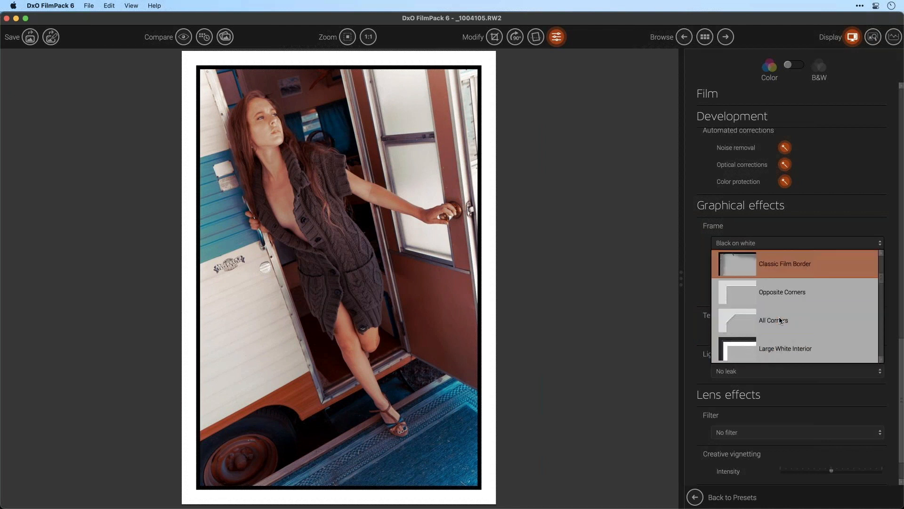
pyautogui.click(779, 317)
pyautogui.click(785, 276)
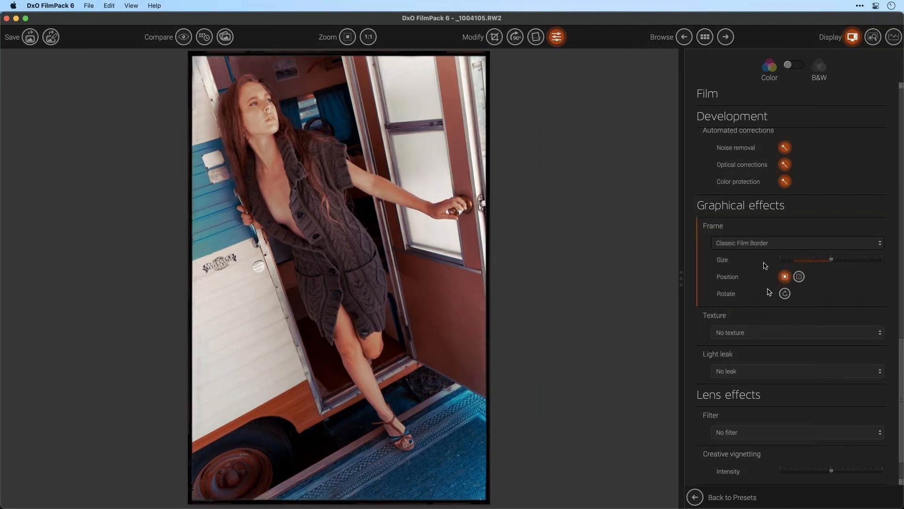
pyautogui.moveTo(874, 262); pyautogui.dragTo(887, 262)
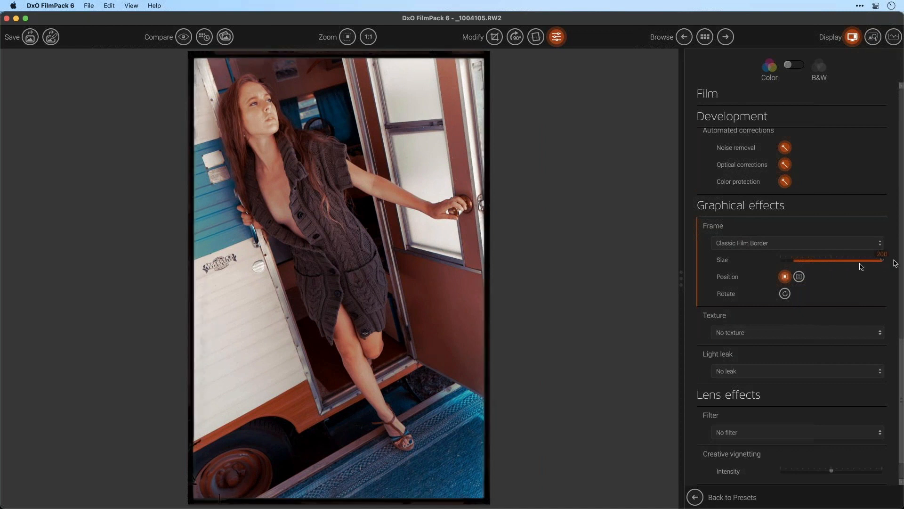
pyautogui.click(785, 294)
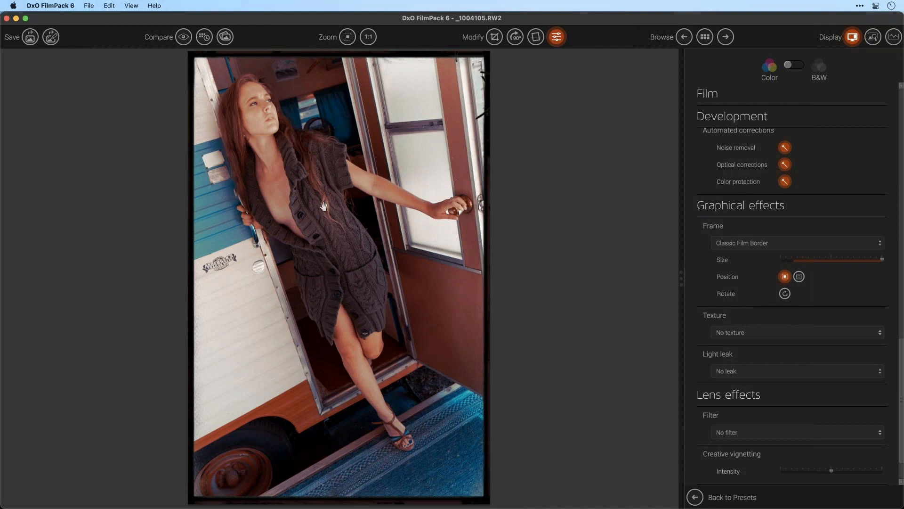
# Add the Burnt Corner 2 texture and set its intensity to 93.
pyautogui.click(850, 334)
pyautogui.scroll(-10, 810, 386)
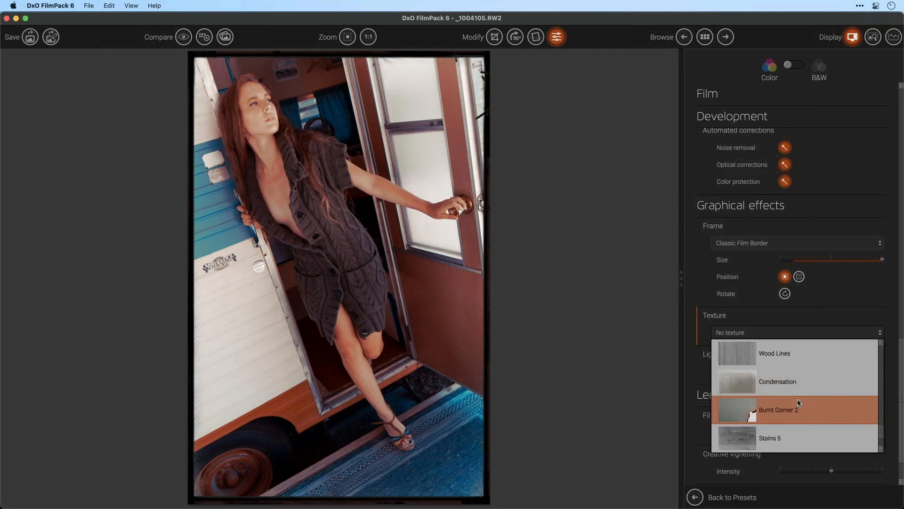
pyautogui.click(740, 357)
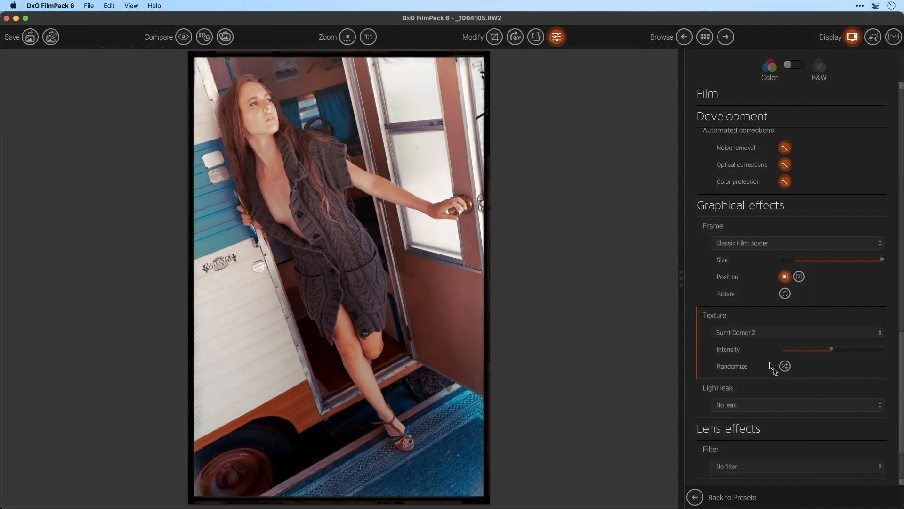
pyautogui.moveTo(832, 348); pyautogui.dragTo(876, 353)
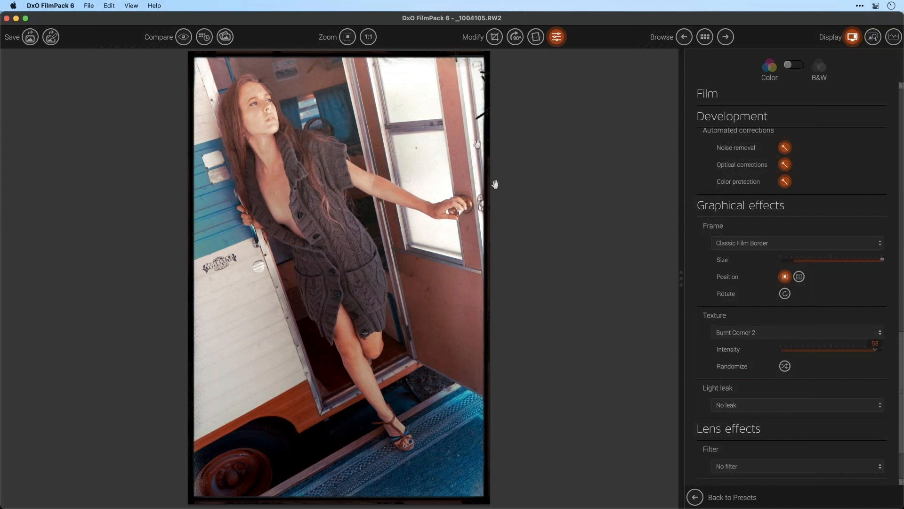
# Try the Large Creased Paper texture on the photo and adjust its intensity.
pyautogui.click(796, 332)
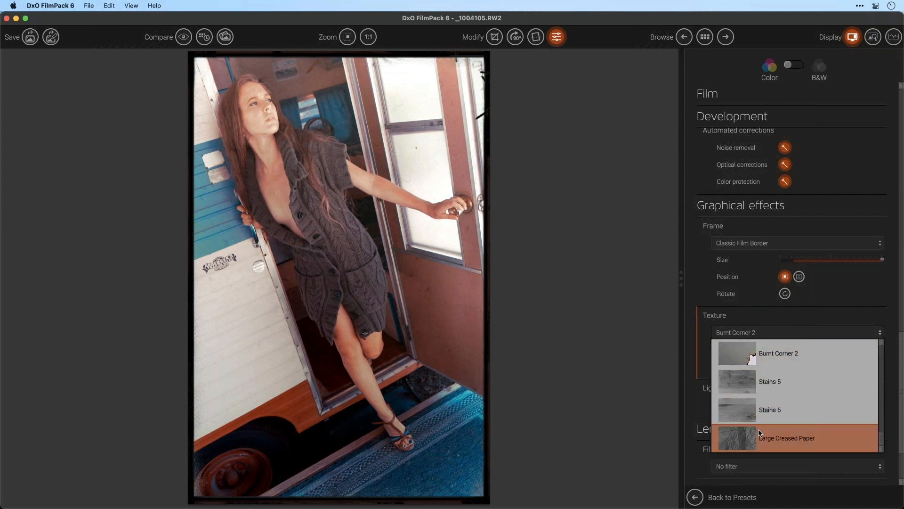
pyautogui.click(737, 431)
pyautogui.moveTo(804, 357)
pyautogui.mouseDown()
pyautogui.moveTo(838, 355)
pyautogui.moveTo(821, 356)
pyautogui.mouseUp()
# Change the texture to Concrete 1, reduce it to a low intensity and randomize its placement.
pyautogui.click(810, 334)
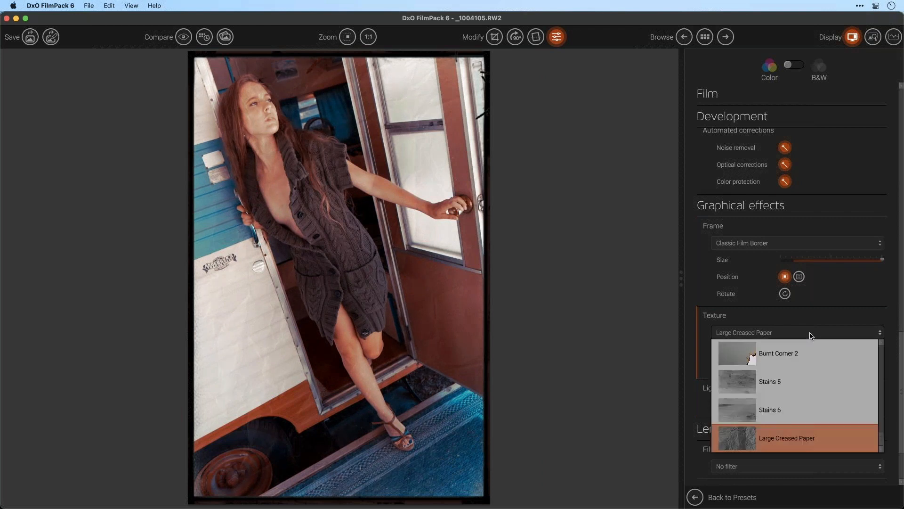
pyautogui.scroll(5, 811, 335)
pyautogui.press('Return')
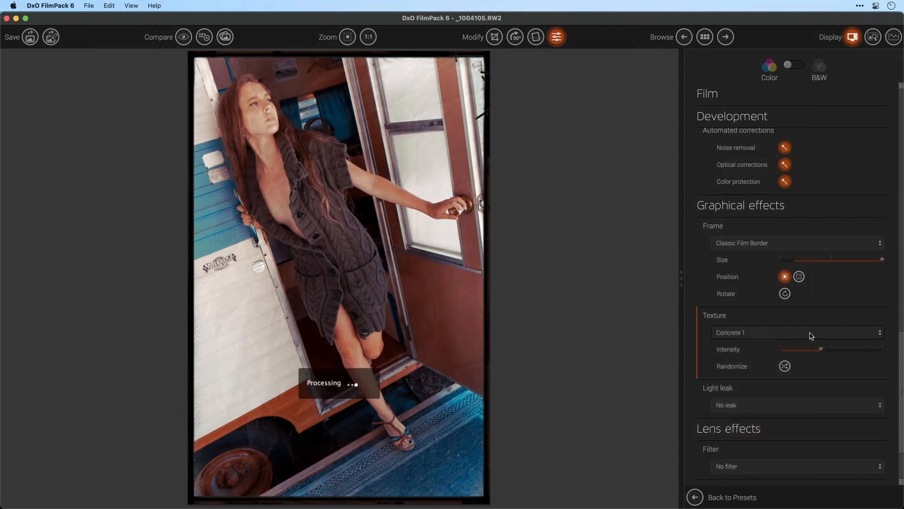
pyautogui.moveTo(822, 350); pyautogui.dragTo(796, 355)
pyautogui.click(785, 366)
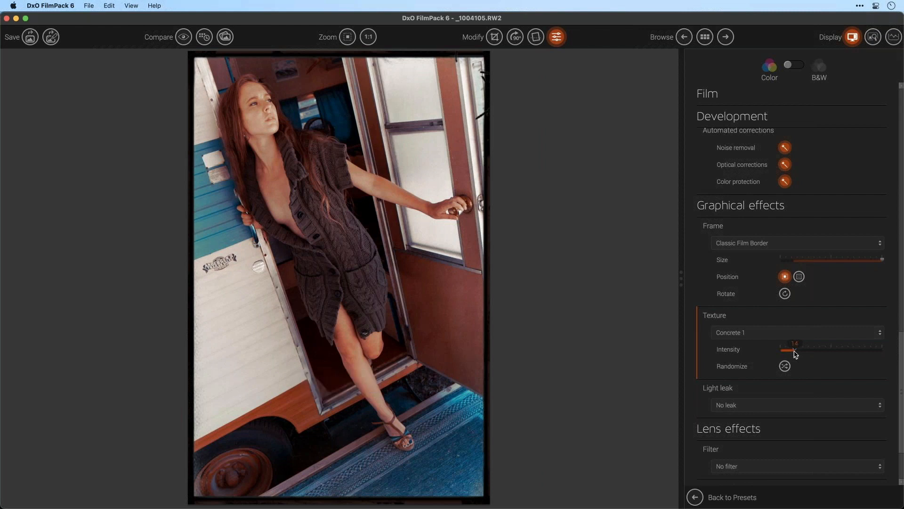
pyautogui.moveTo(798, 352); pyautogui.dragTo(800, 352)
# Add the Color Leak 3 light leak, place it along the photo's top edge and randomize it.
pyautogui.click(756, 406)
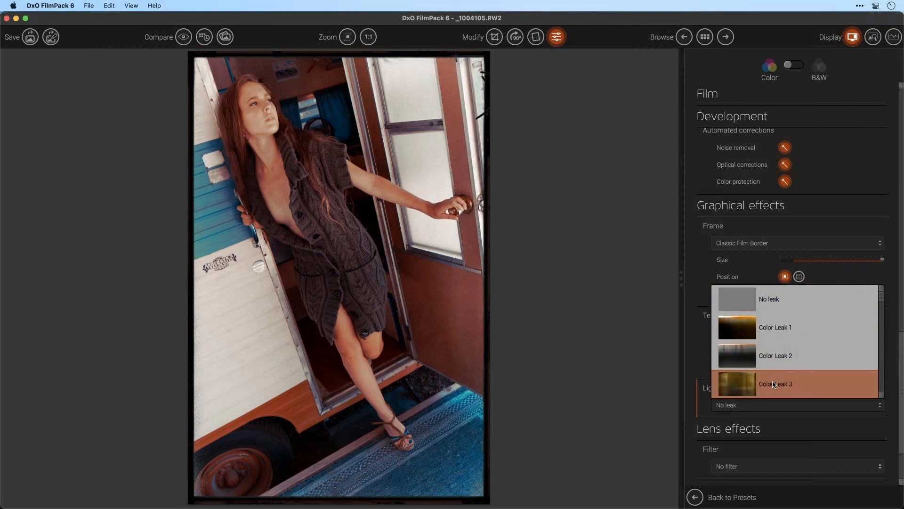
pyautogui.click(773, 378)
pyautogui.scroll(-3, 754, 405)
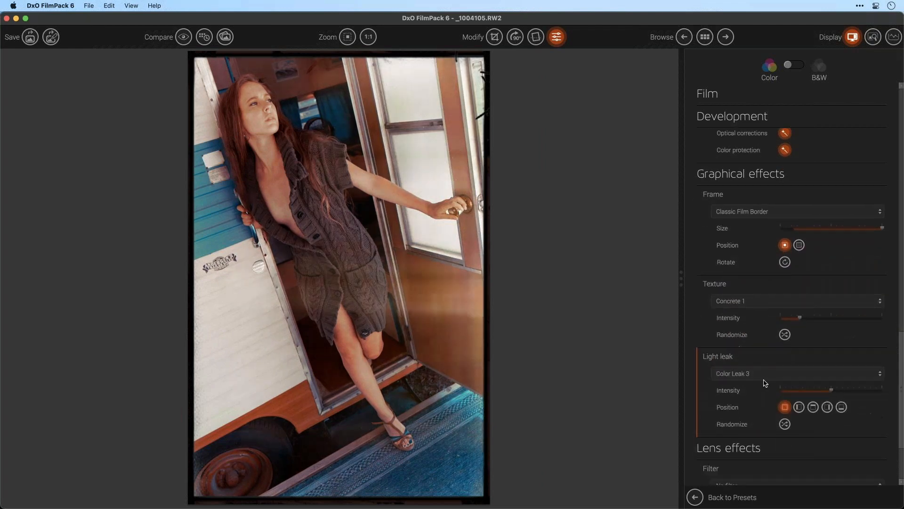
pyautogui.click(812, 365)
pyautogui.click(784, 382)
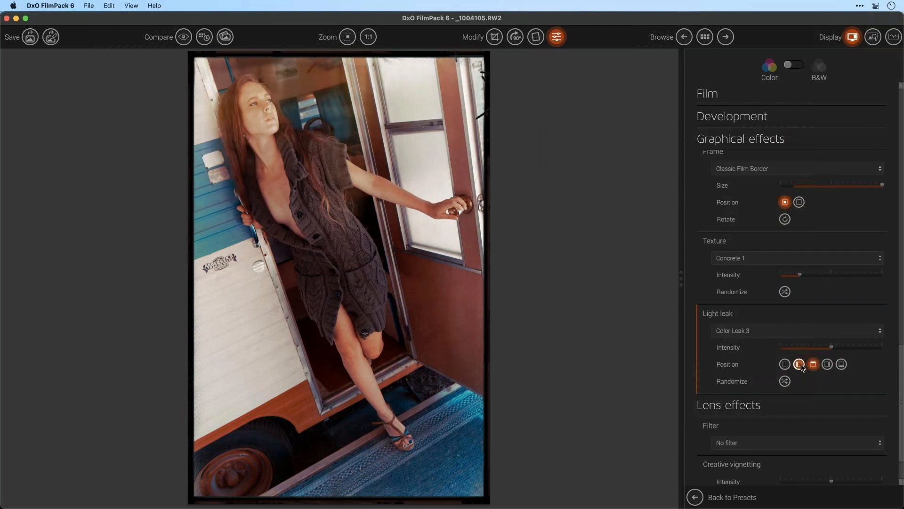
# Try the light leak on the photo's left side, set it to the right side and randomize it.
pyautogui.click(799, 364)
pyautogui.click(827, 365)
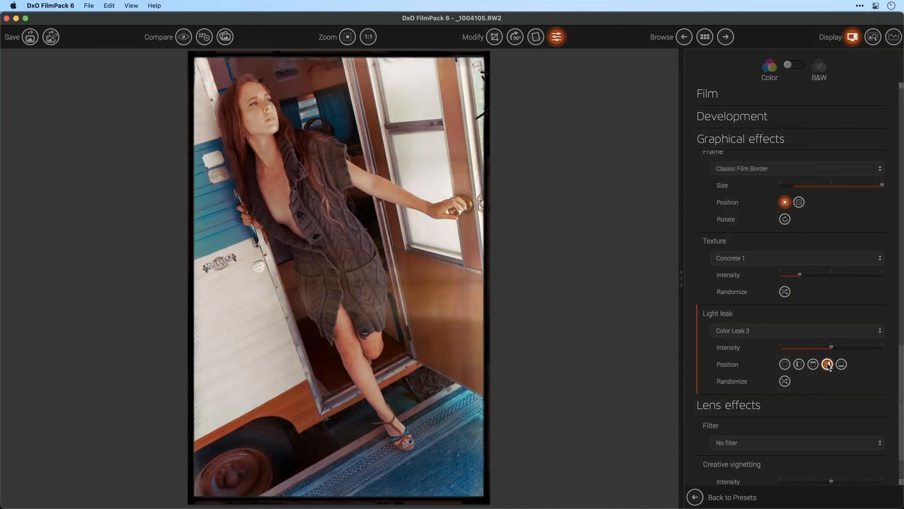
pyautogui.click(785, 381)
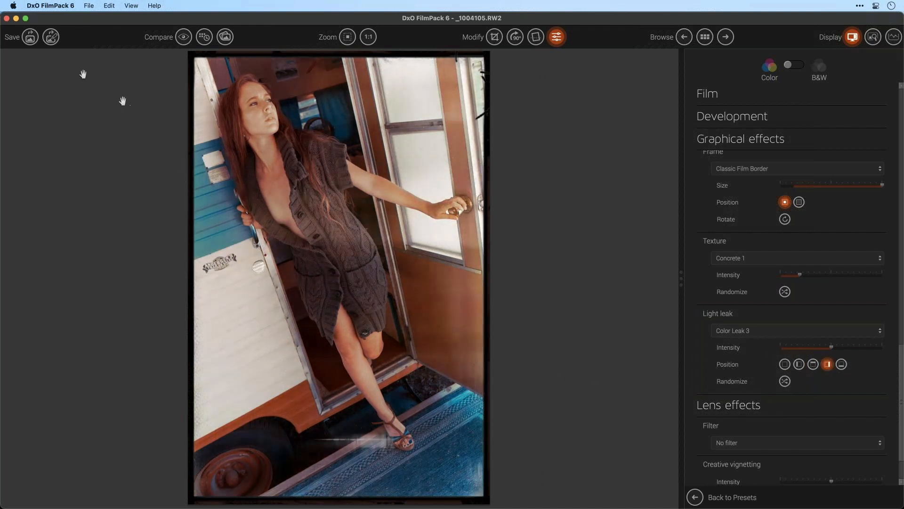
# Save the current look as a custom preset named "live demo preset".
pyautogui.click(51, 38)
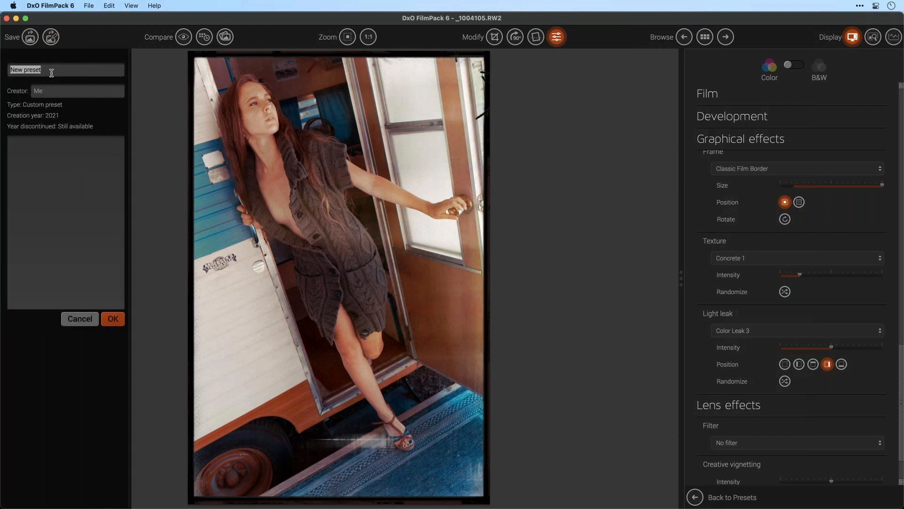
pyautogui.write('live dem pr')
pyautogui.press('BackSpace')
pyautogui.press('BackSpace')
pyautogui.write('o preset')
pyautogui.click(113, 319)
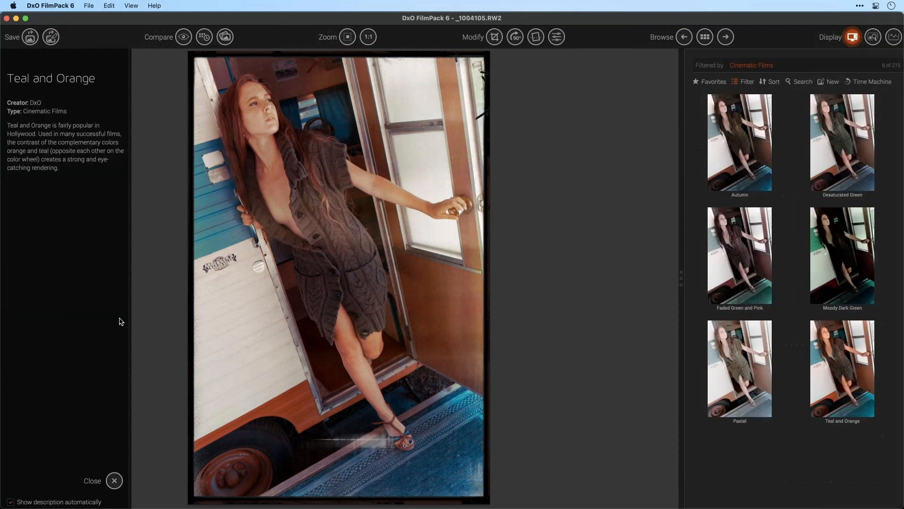
# Filter the presets to show only My presets instead of Cinematic Films.
pyautogui.click(746, 83)
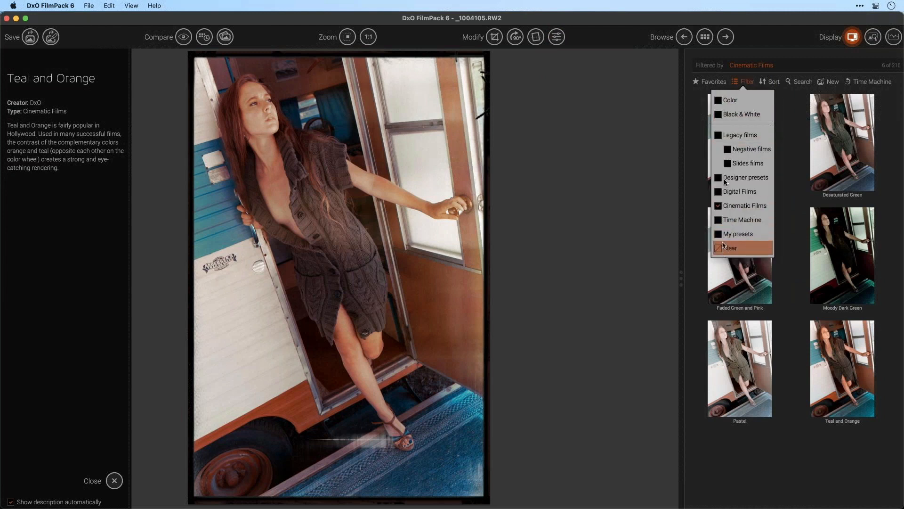
pyautogui.click(741, 81)
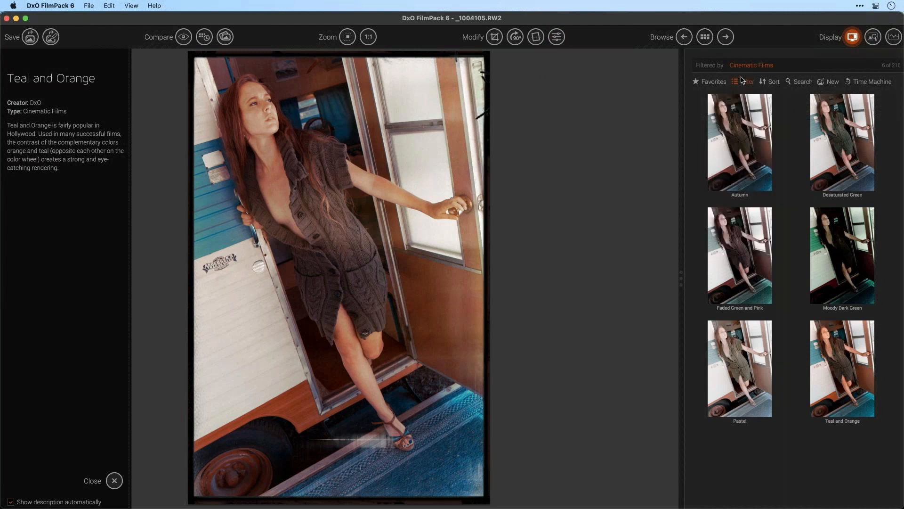
pyautogui.click(744, 81)
pyautogui.click(719, 235)
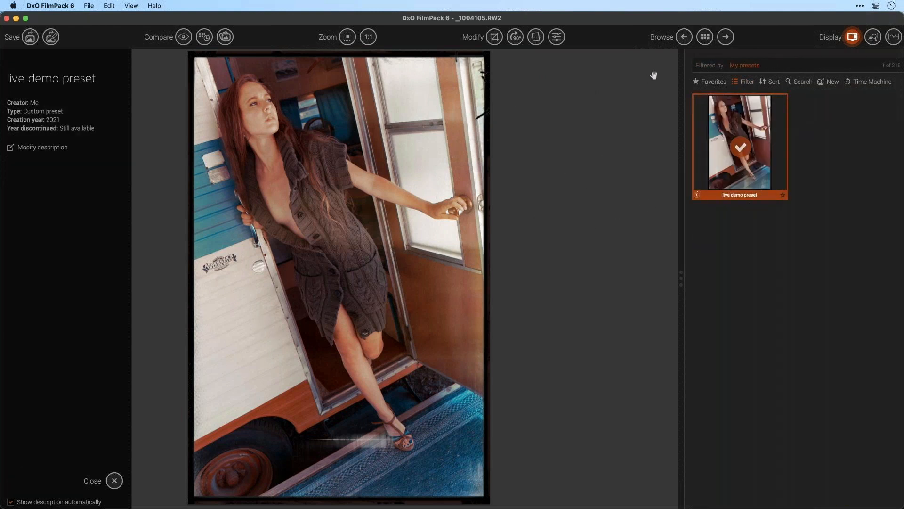
# Return to the photo browser without saving the changes and select photos _1004105 and _1077327 together.
pyautogui.click(705, 37)
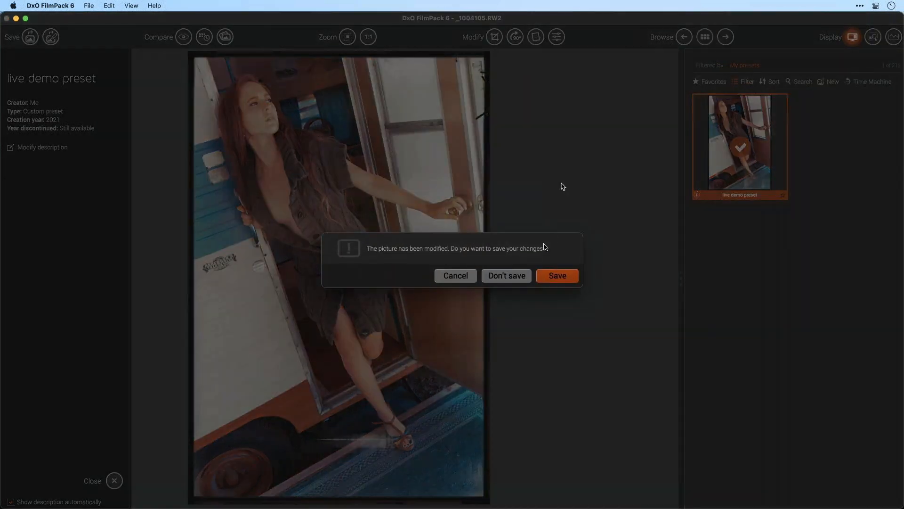
pyautogui.click(515, 273)
pyautogui.keyDown('shift'); pyautogui.click(415, 201); pyautogui.keyUp('shift')
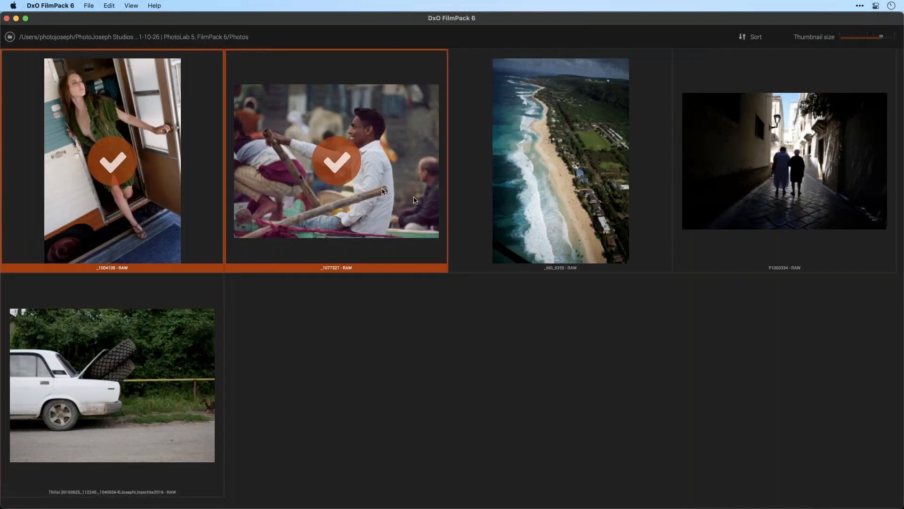
# Set up batch processing of both photos with the live demo preset, cancel it and deselect the photos.
pyautogui.rightClick(304, 147)
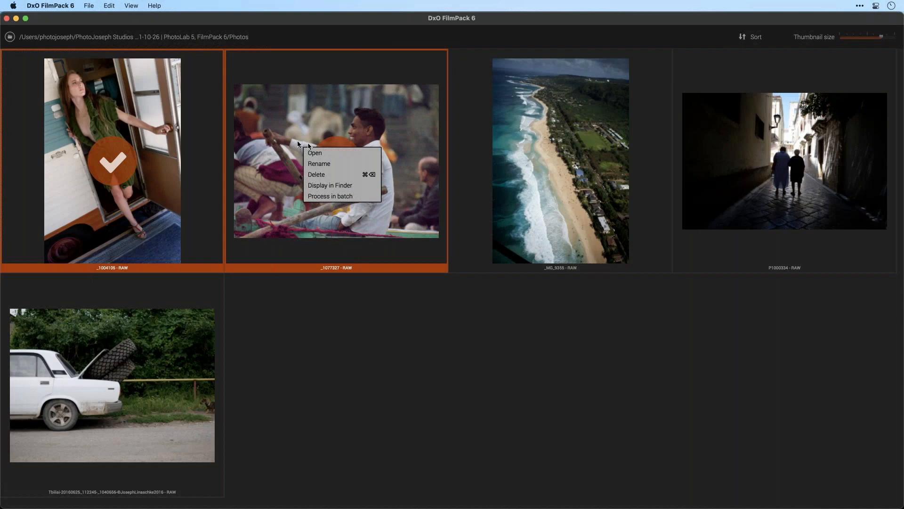
pyautogui.click(329, 196)
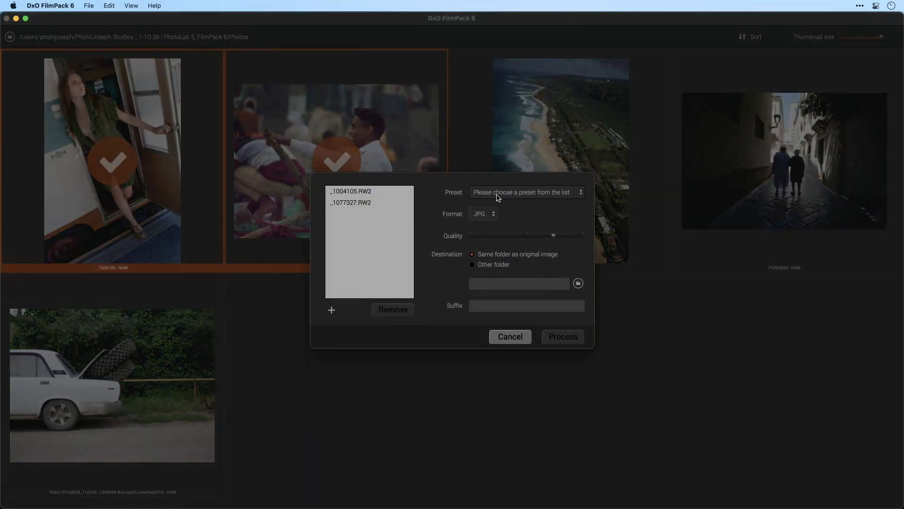
pyautogui.click(499, 197)
pyautogui.click(496, 272)
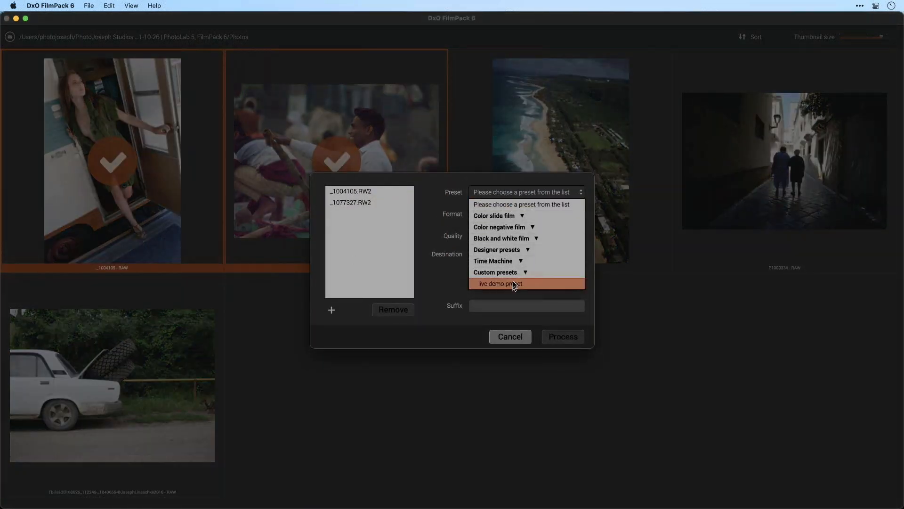
pyautogui.click(515, 284)
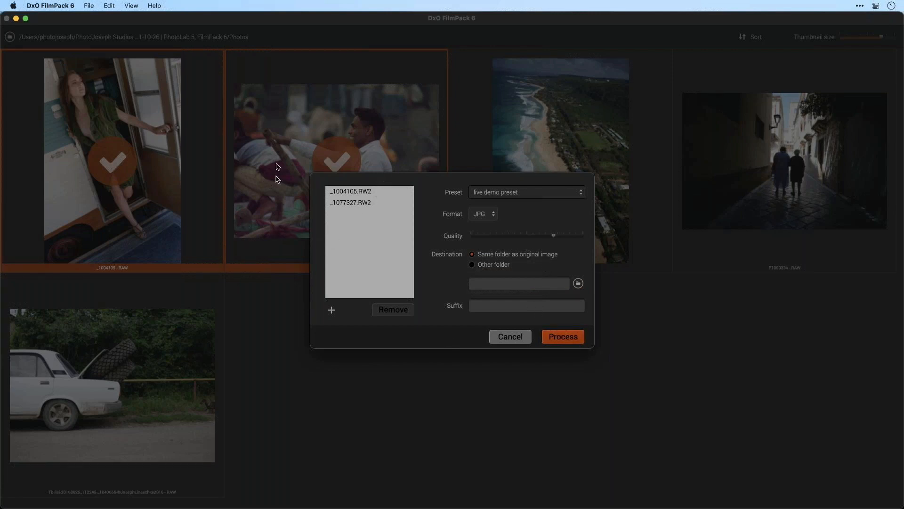
pyautogui.click(508, 336)
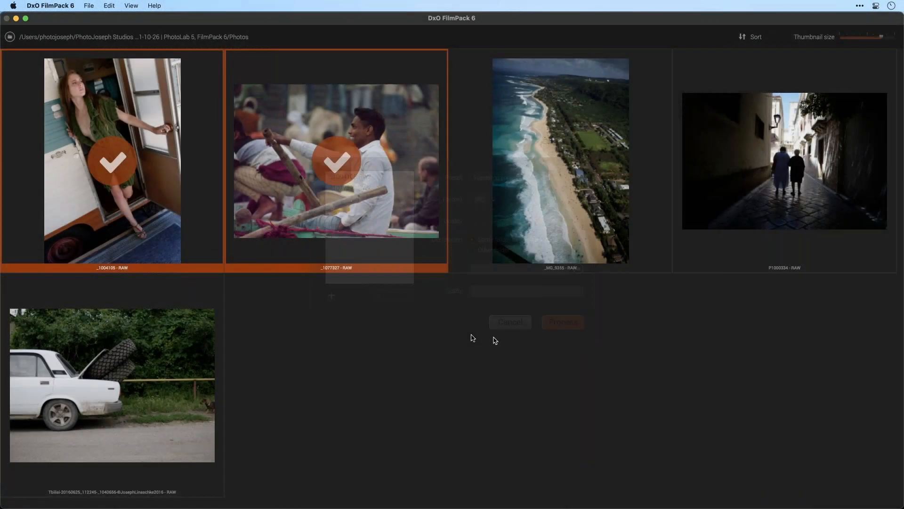
pyautogui.click(460, 337)
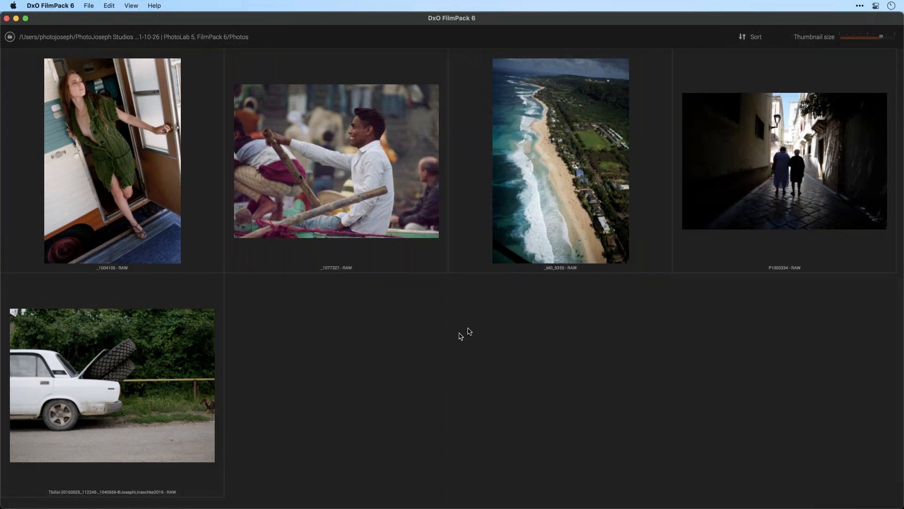
pyautogui.click(520, 194)
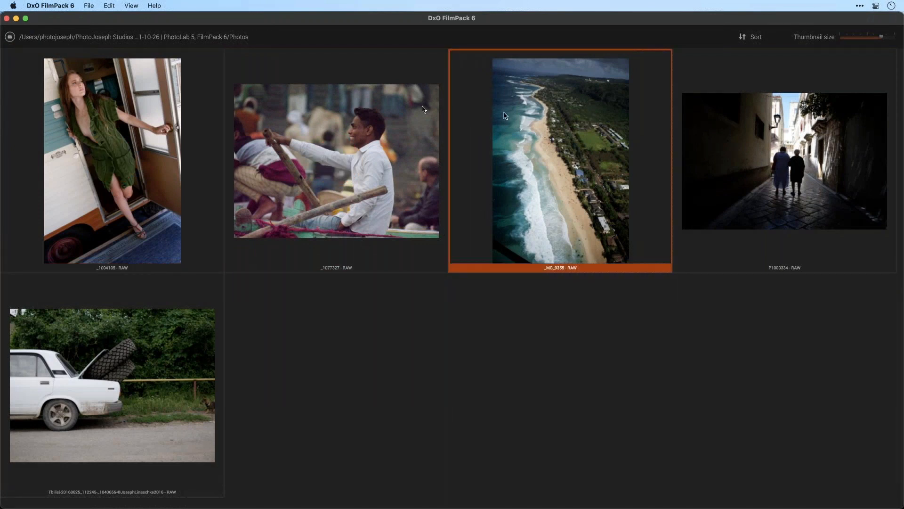
pyautogui.click(194, 390)
pyautogui.click(350, 348)
pyautogui.click(179, 316)
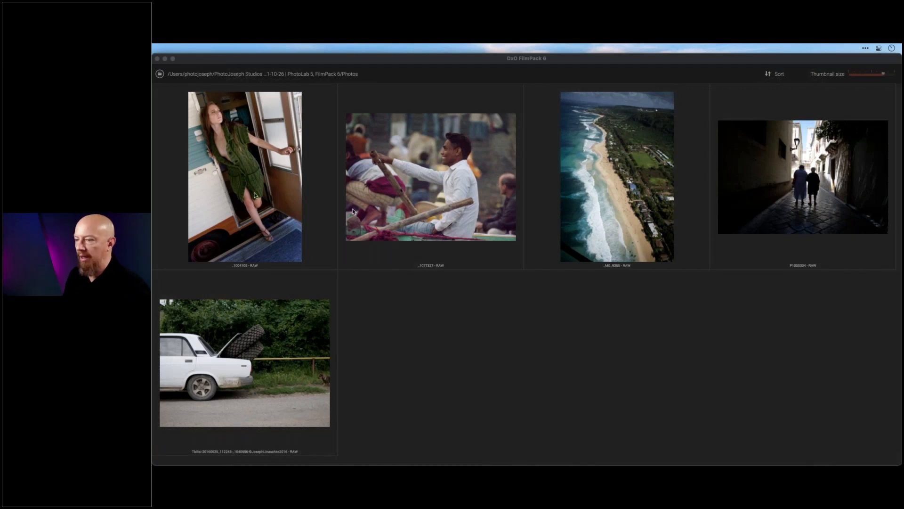
# Open the white car photo and bring up the Tone curve among its Development adjustments.
pyautogui.click(331, 349)
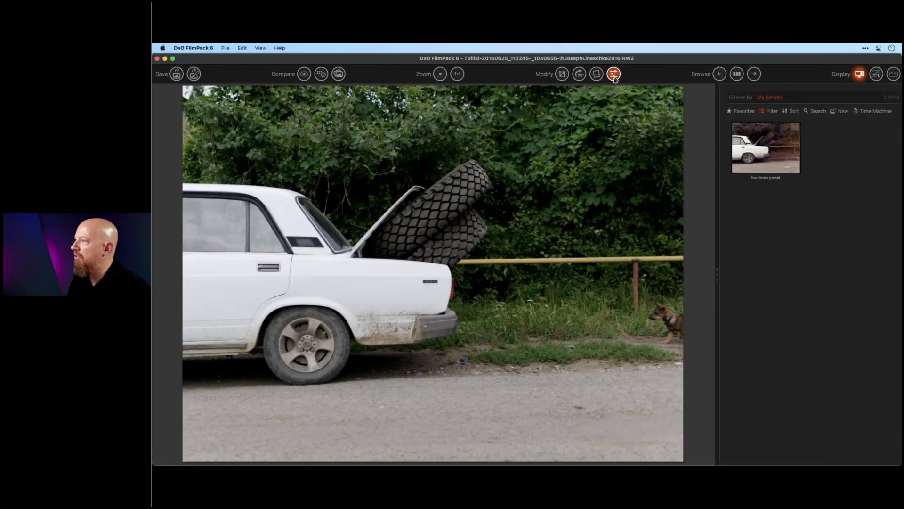
pyautogui.click(614, 75)
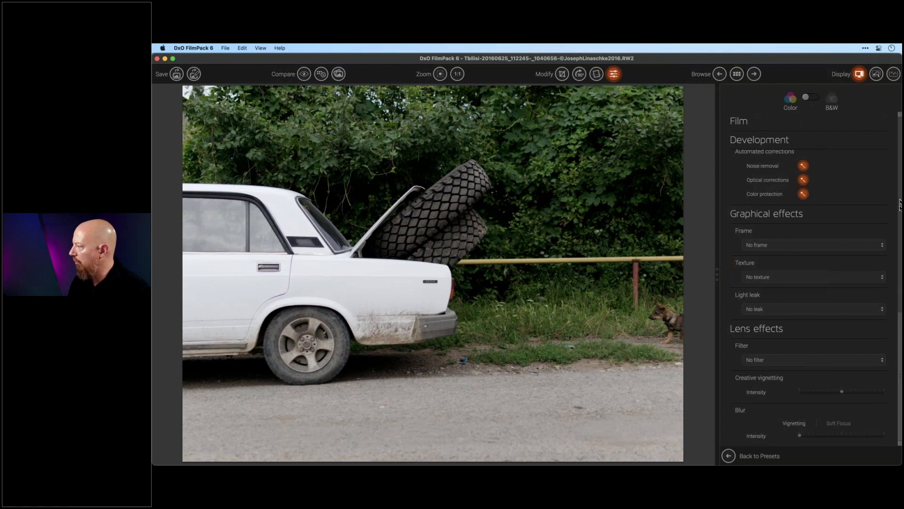
pyautogui.click(901, 293)
pyautogui.scroll(-5, 823, 323)
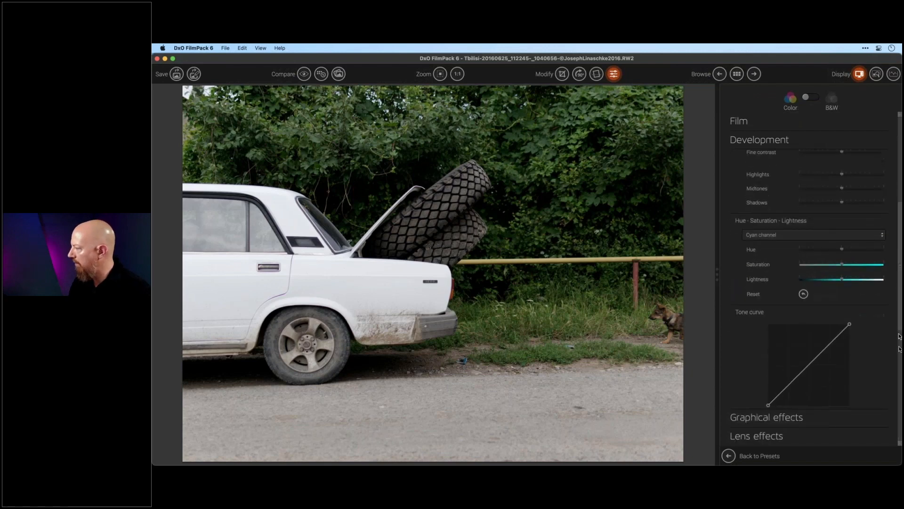
# Try an S-shaped RGB tone curve with darker shadows and brighter highlights, and reset the curve.
pyautogui.moveTo(793, 315); pyautogui.dragTo(797, 322)
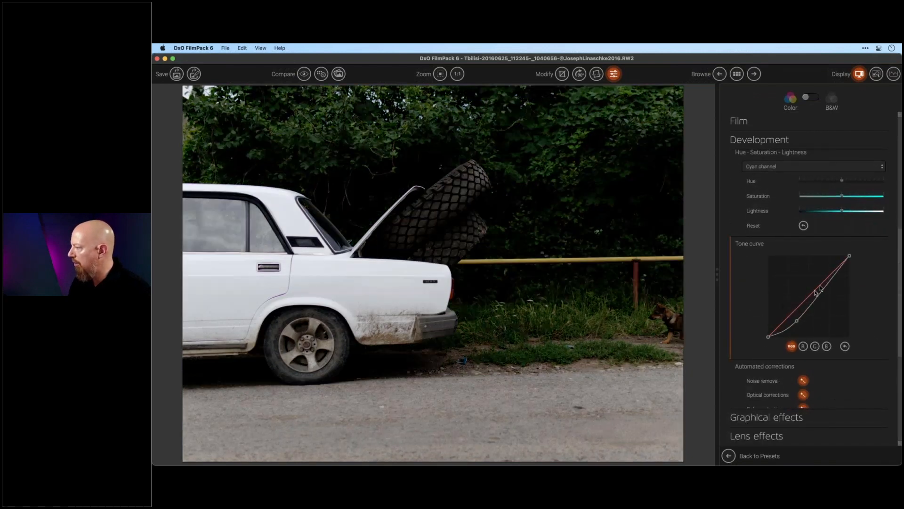
pyautogui.moveTo(820, 287); pyautogui.dragTo(823, 274)
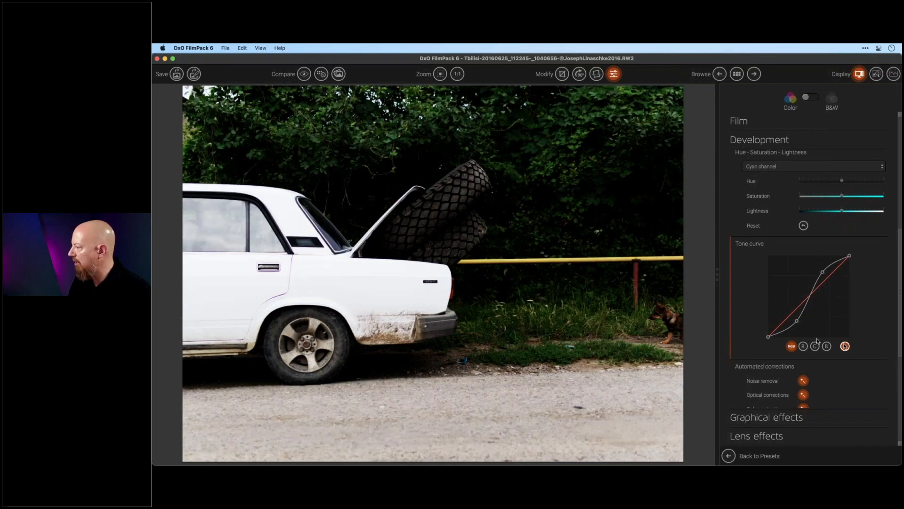
pyautogui.click(845, 347)
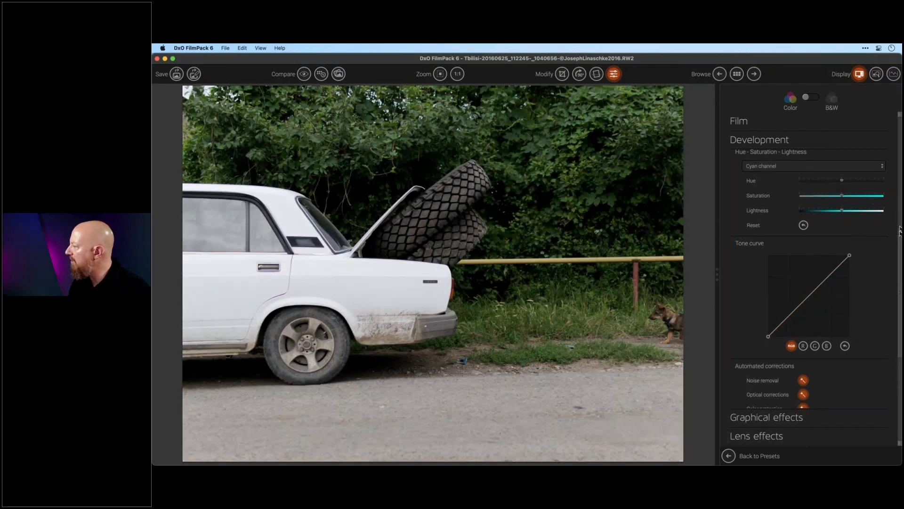
# Lower the car photo's exposure and contrast slightly.
pyautogui.moveTo(899, 231); pyautogui.dragTo(896, 125)
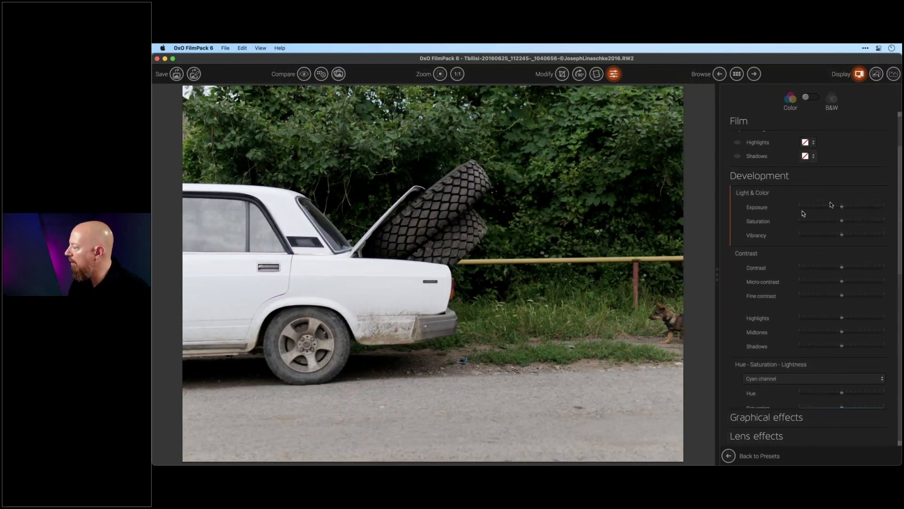
pyautogui.moveTo(824, 210)
pyautogui.mouseDown()
pyautogui.moveTo(851, 209)
pyautogui.moveTo(838, 210)
pyautogui.mouseUp()
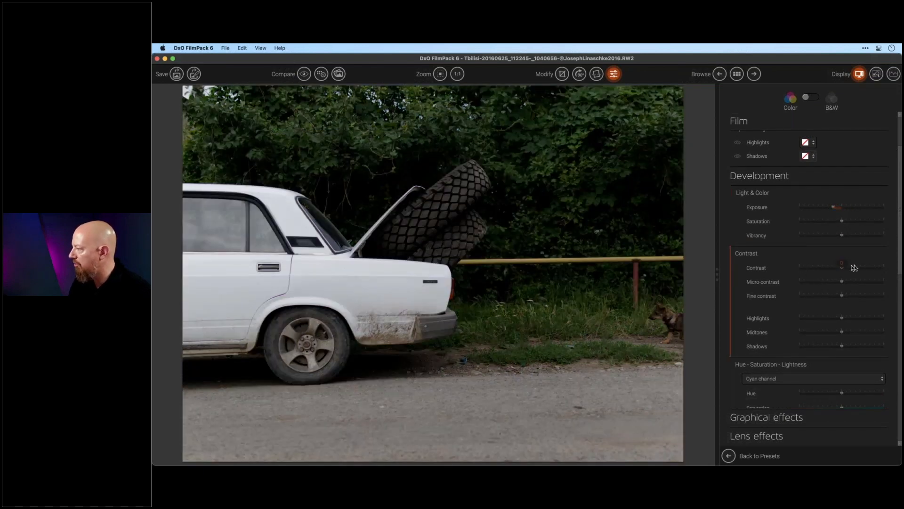
pyautogui.moveTo(856, 269); pyautogui.dragTo(838, 265)
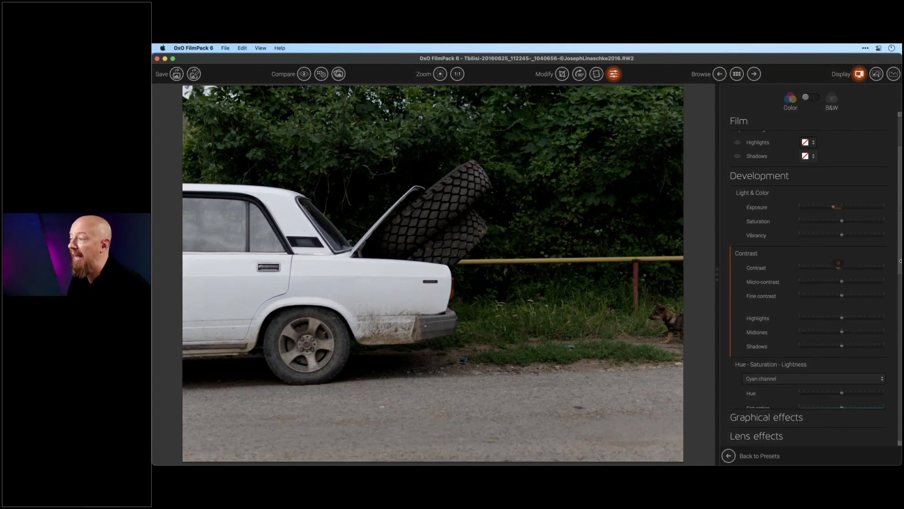
# Switch to DxO PhotoLab, review the Export to Application options and target application choices for the owl photo, and cancel the export.
pyautogui.press('super+Tab')
pyautogui.click(389, 268)
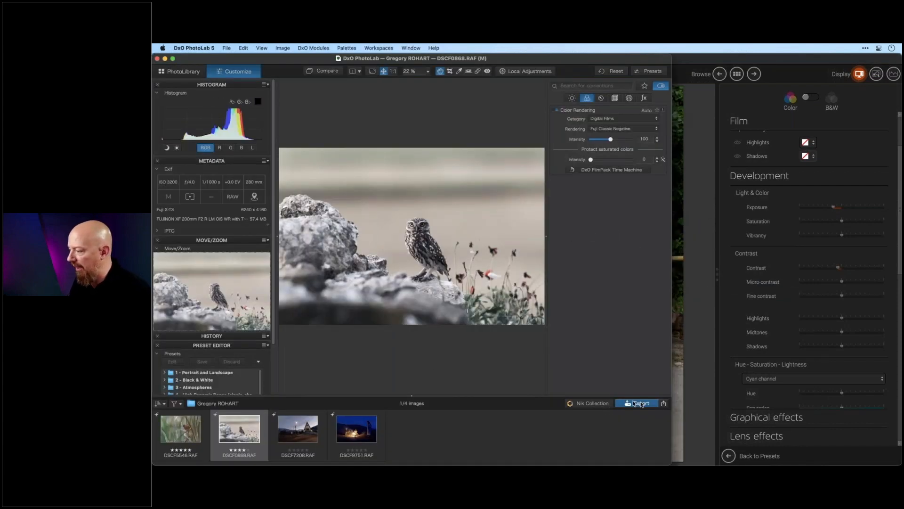
pyautogui.click(664, 403)
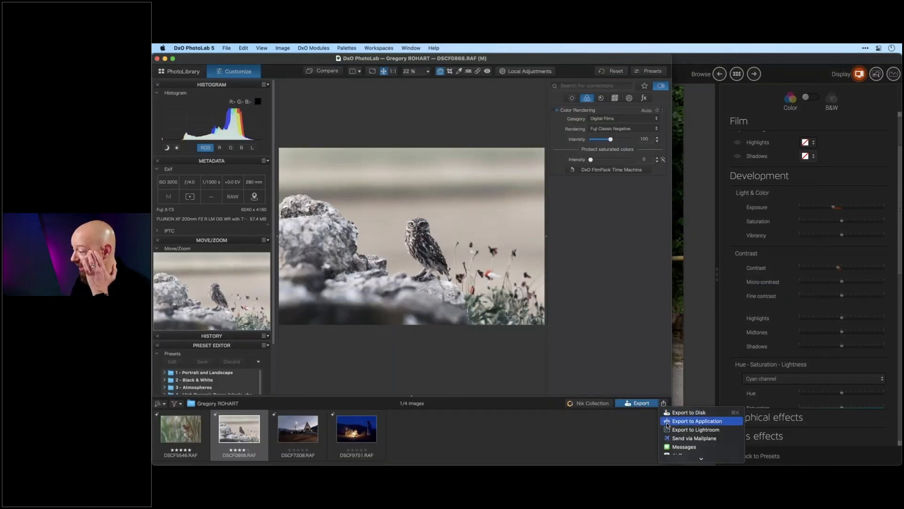
pyautogui.click(696, 421)
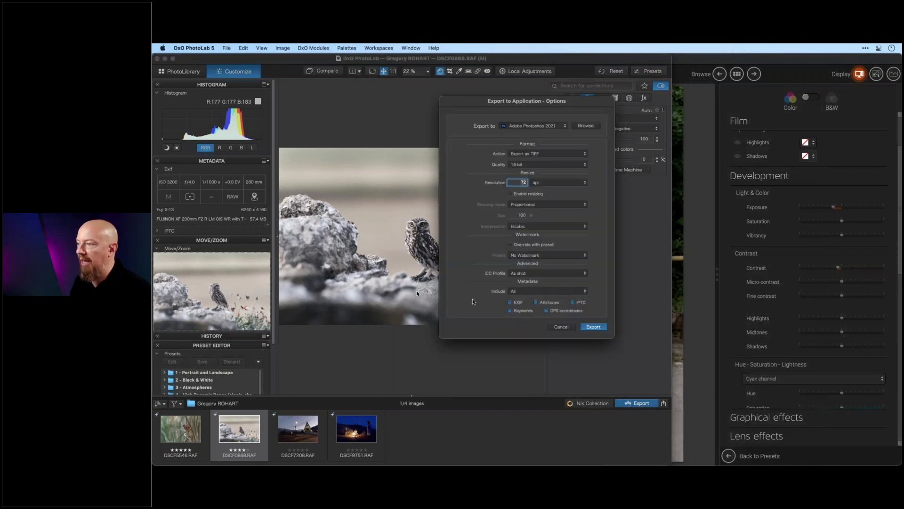
pyautogui.click(533, 127)
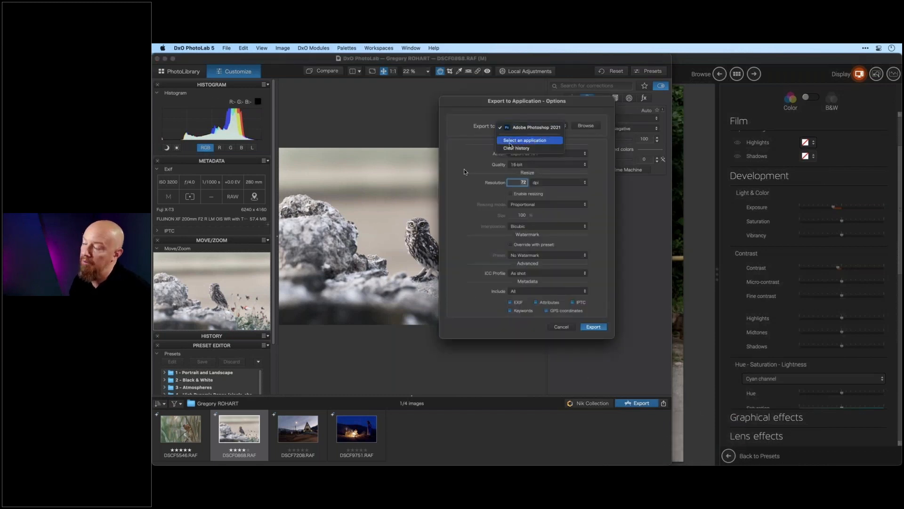
pyautogui.click(513, 346)
pyautogui.click(563, 327)
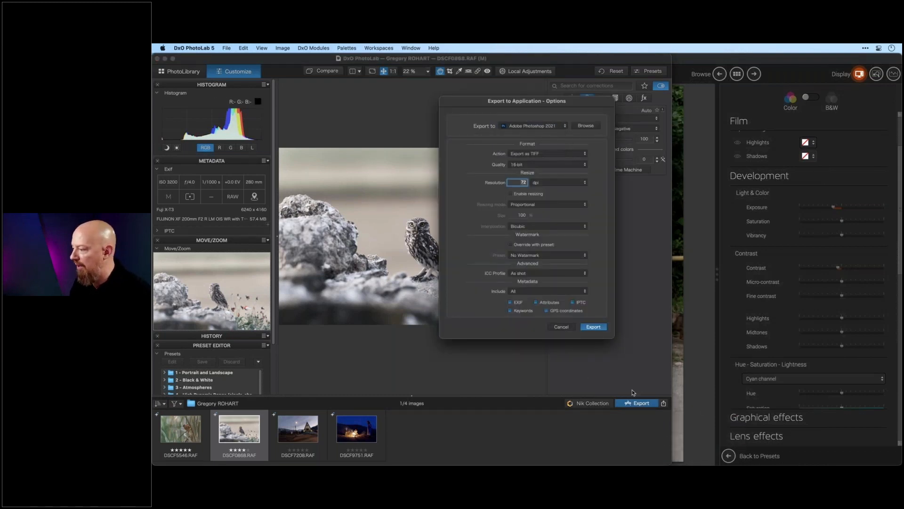
# Look through the full list of export and sharing destinations for the owl photo and close it.
pyautogui.click(664, 403)
pyautogui.scroll(-3, 670, 416)
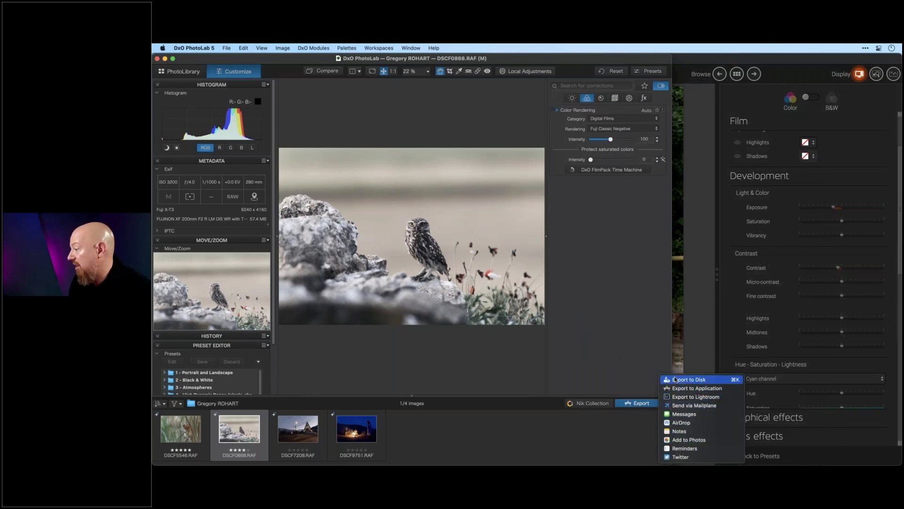
pyautogui.click(620, 382)
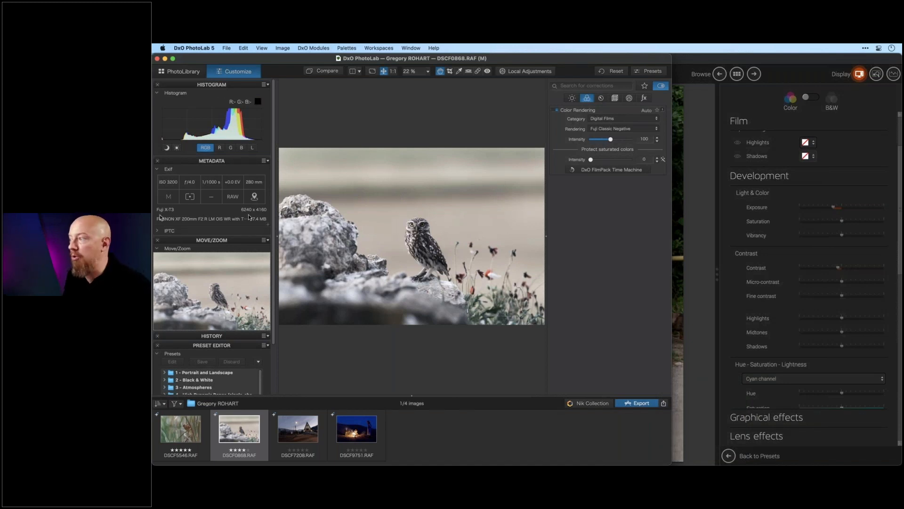
# Switch back to DxO FilmPack and open the alley photo P1000334.RW2 with the two women from the image browser.
pyautogui.click(702, 106)
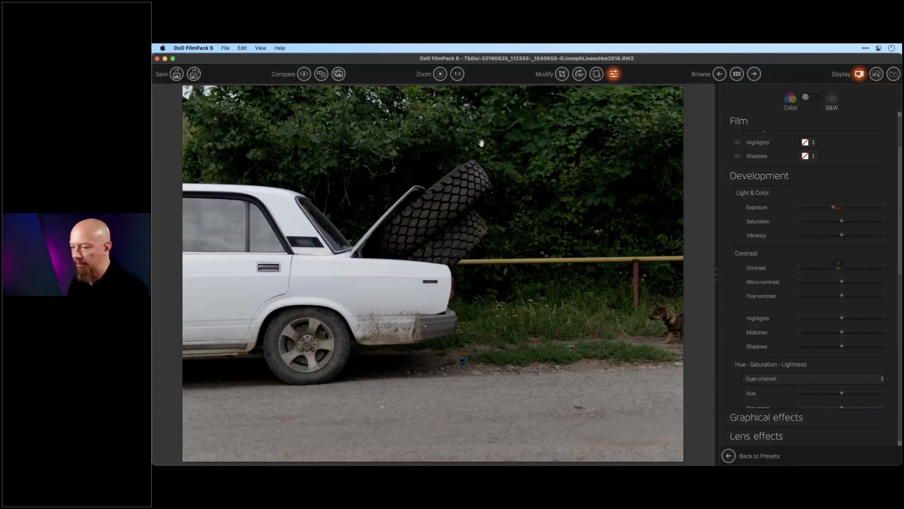
pyautogui.click(442, 181)
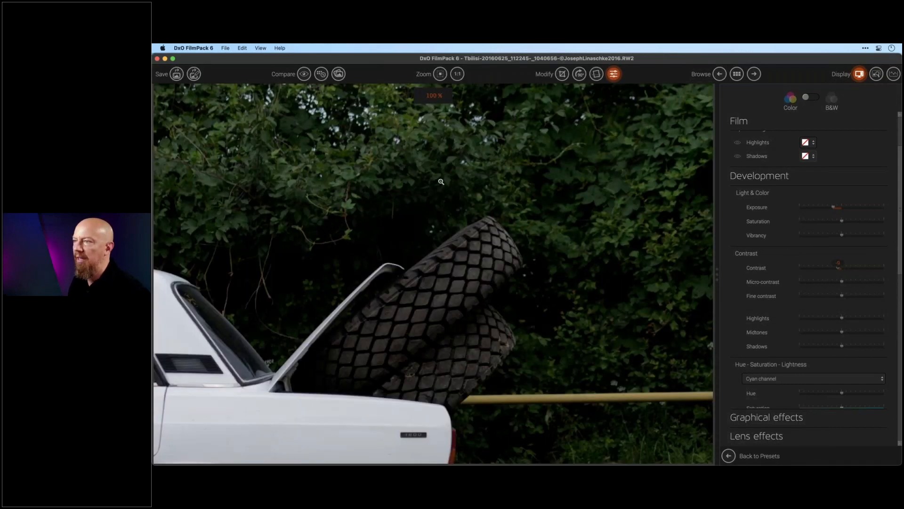
pyautogui.click(737, 74)
pyautogui.click(574, 272)
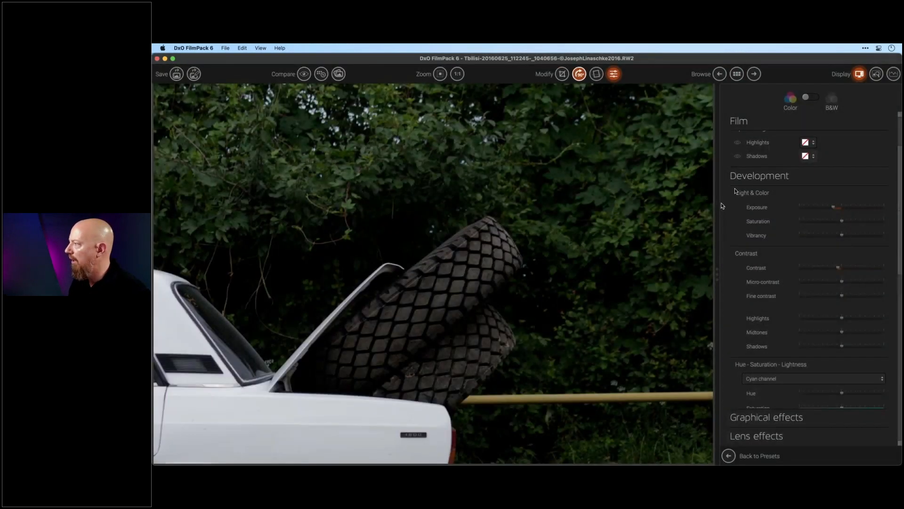
pyautogui.doubleClick(789, 169)
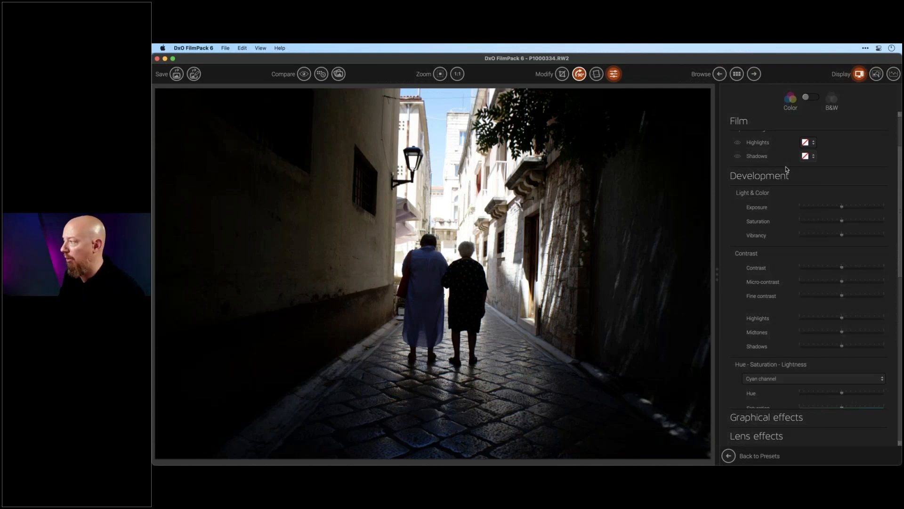
# Try a strongly lowered exposure on the alley photo together with greatly raised shadows and midtones.
pyautogui.moveTo(842, 206); pyautogui.dragTo(807, 209)
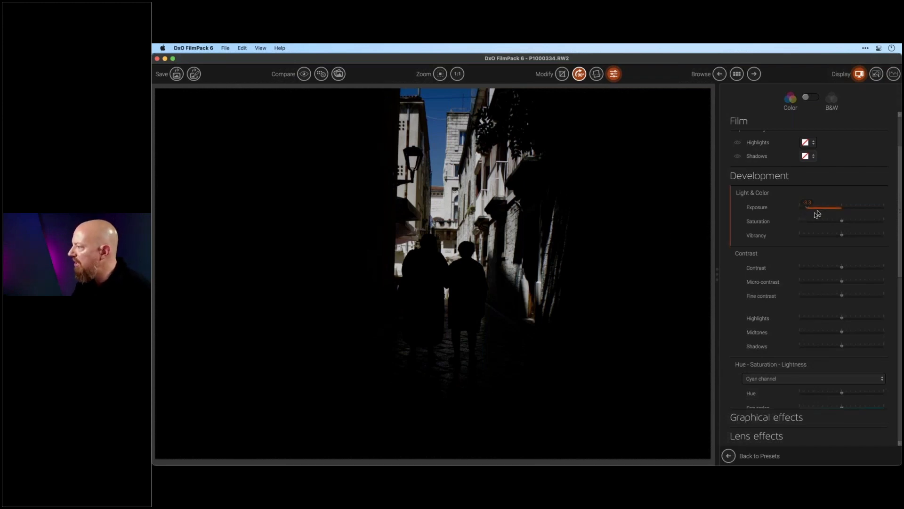
pyautogui.scroll(-3, 798, 310)
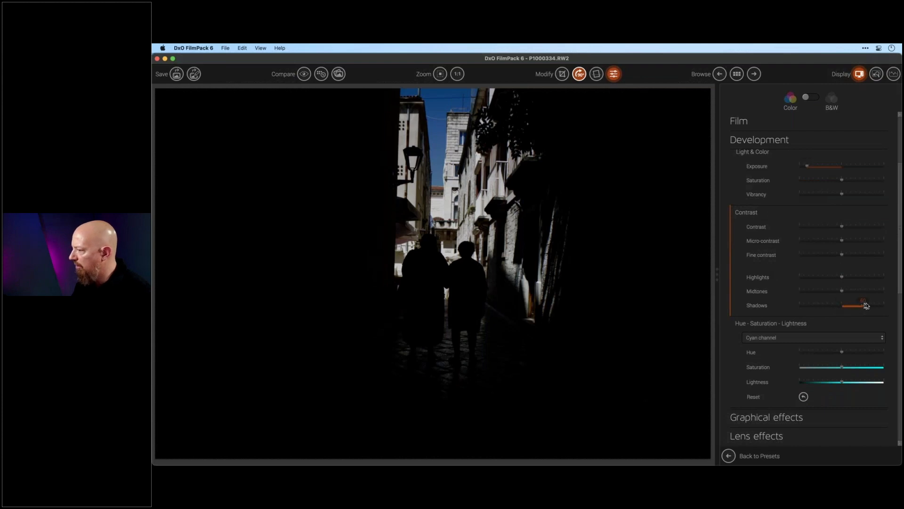
pyautogui.moveTo(842, 291); pyautogui.dragTo(877, 292)
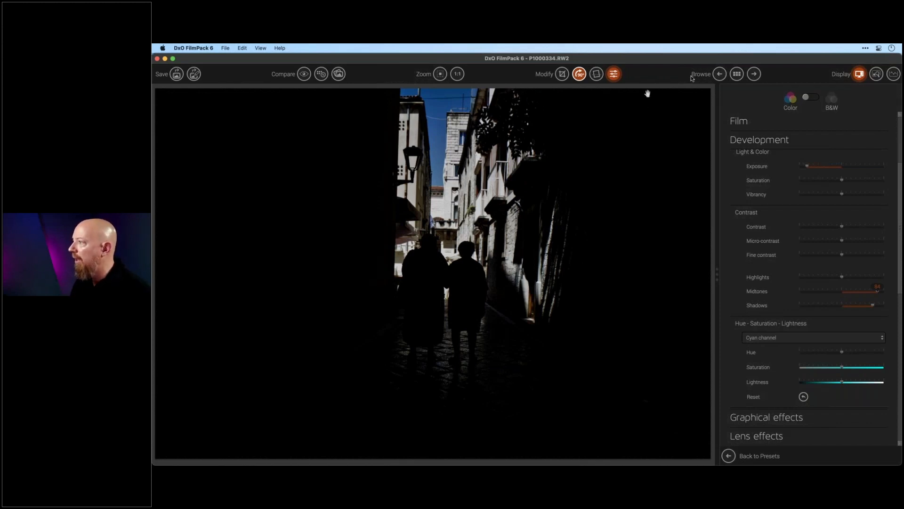
pyautogui.scroll(3, 780, 143)
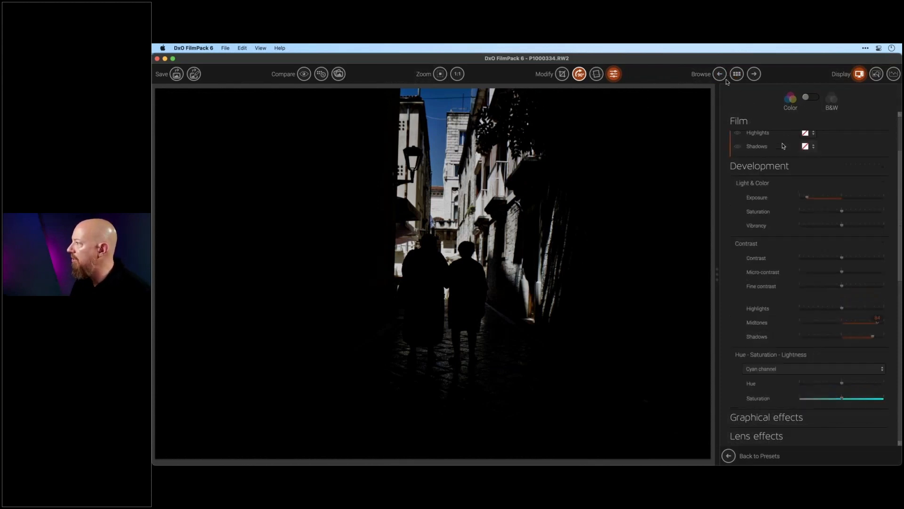
# Bring up the Time Machine's XIX Century renderings and apply 1838 - Daguerre to the alley photo.
pyautogui.click(614, 74)
pyautogui.click(869, 114)
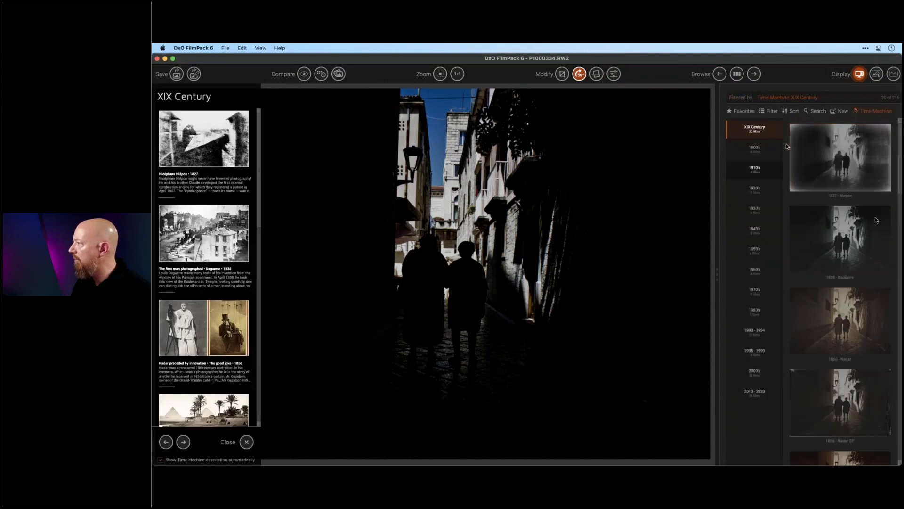
pyautogui.click(836, 239)
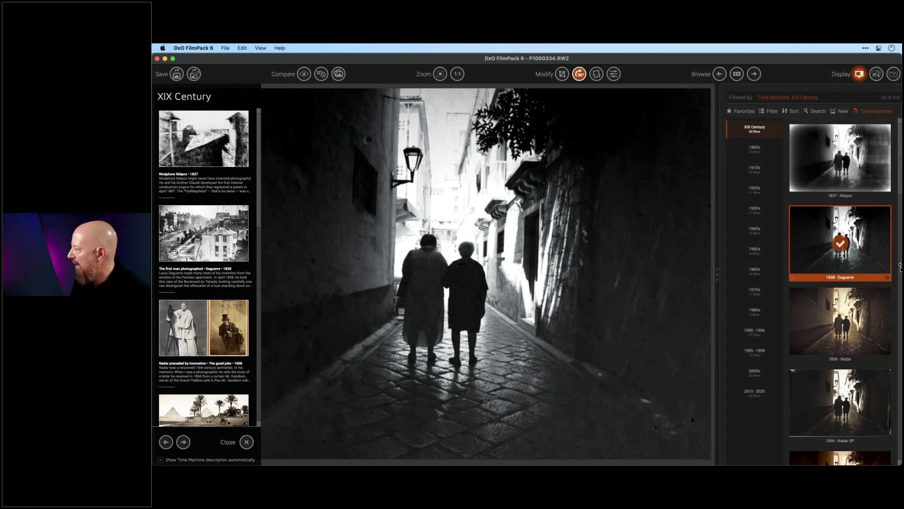
# Look through the XIX Century renderings, apply 1856 - Nadar SP to the alley photo and close the Time Machine description.
pyautogui.scroll(-5, 829, 239)
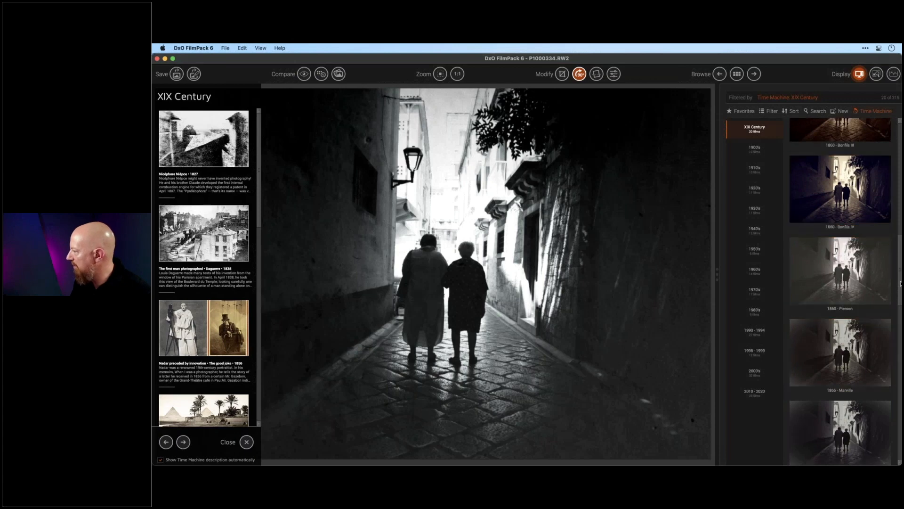
pyautogui.moveTo(899, 264); pyautogui.dragTo(893, 188)
pyautogui.click(858, 242)
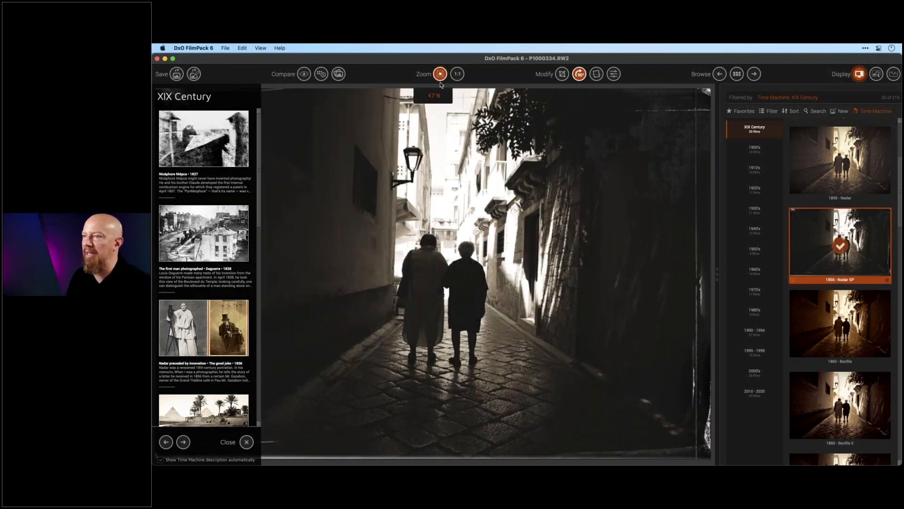
pyautogui.click(246, 442)
pyautogui.click(247, 441)
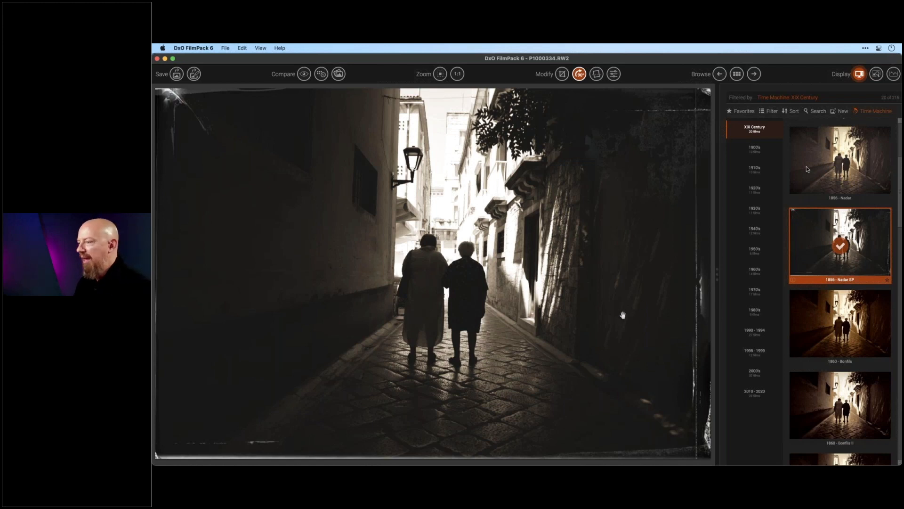
# Raise the black point of the alley photo's RGB tone curve slightly and add a point near its highlight end.
pyautogui.click(613, 74)
pyautogui.scroll(-3, 824, 203)
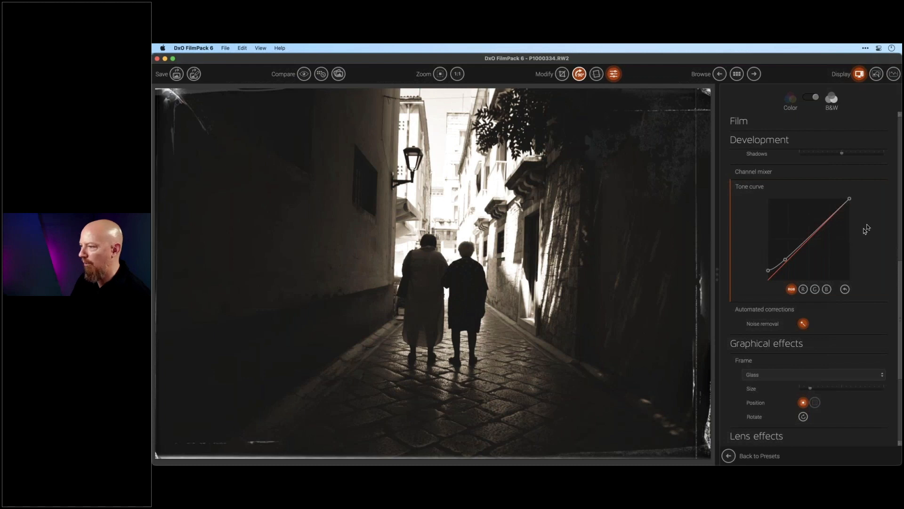
pyautogui.moveTo(766, 267)
pyautogui.mouseDown()
pyautogui.moveTo(768, 257)
pyautogui.moveTo(769, 268)
pyautogui.mouseUp()
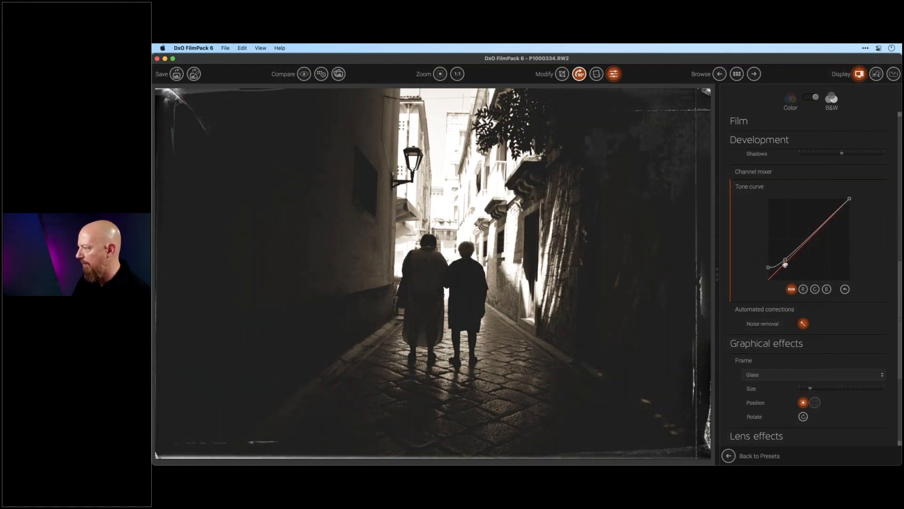
pyautogui.click(837, 212)
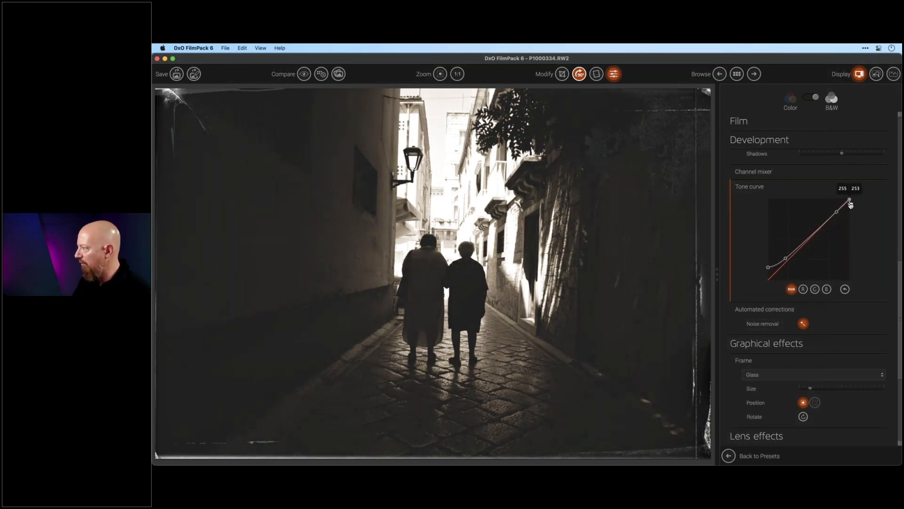
pyautogui.moveTo(850, 198)
pyautogui.mouseDown()
pyautogui.moveTo(852, 210)
pyautogui.moveTo(840, 196)
pyautogui.moveTo(850, 199)
pyautogui.mouseUp()
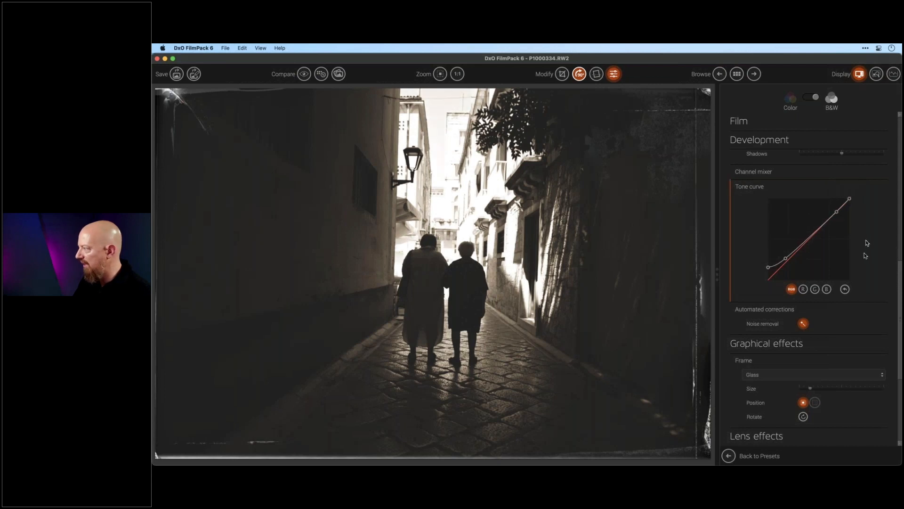
pyautogui.moveTo(900, 274)
pyautogui.mouseDown()
pyautogui.moveTo(900, 246)
pyautogui.moveTo(900, 268)
pyautogui.mouseUp()
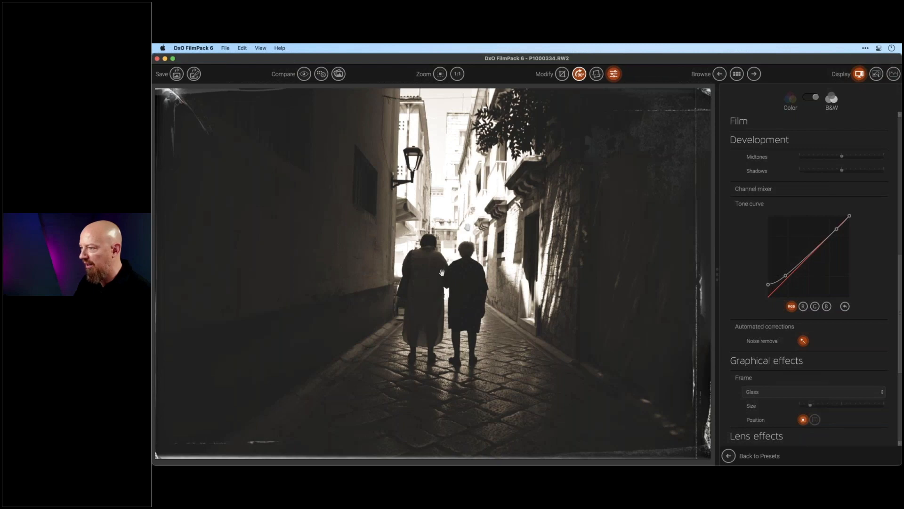
# Switch to DxO PhotoLab, open P1000334.RW2 from the 2021-10-26 webinar's Photos folder for customizing, and enlarge the window.
pyautogui.press('super+Tab')
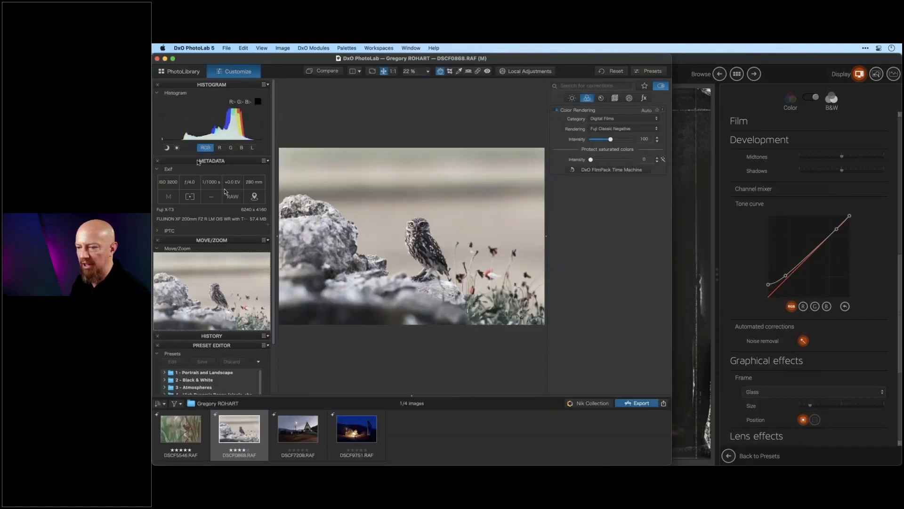
pyautogui.click(183, 72)
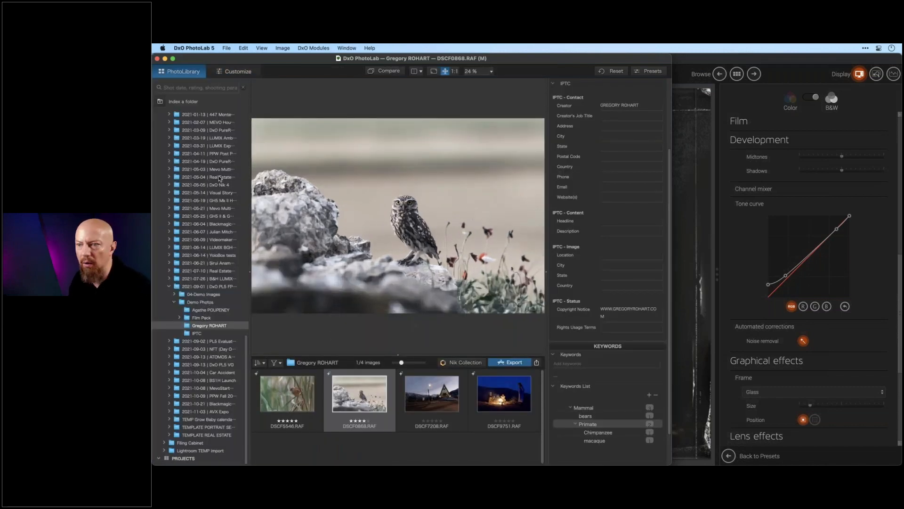
pyautogui.scroll(10, 215, 196)
pyautogui.scroll(4, 209, 207)
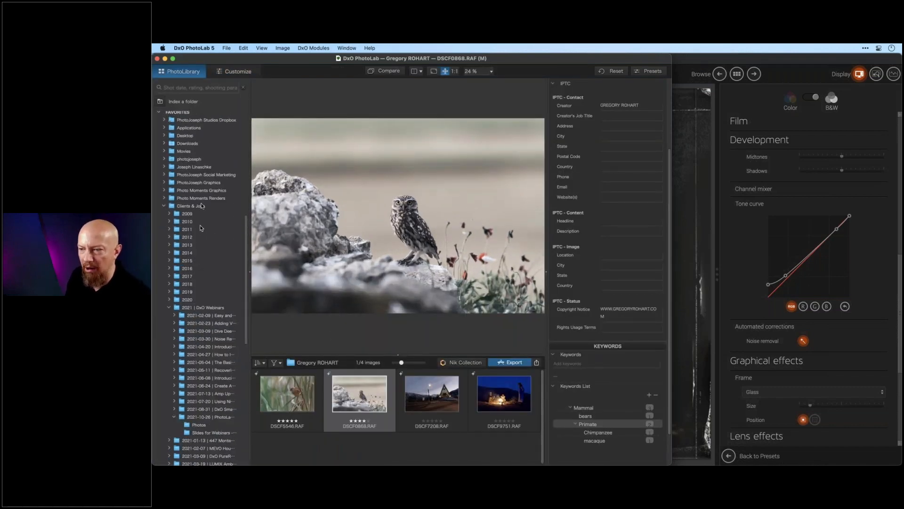
pyautogui.click(208, 427)
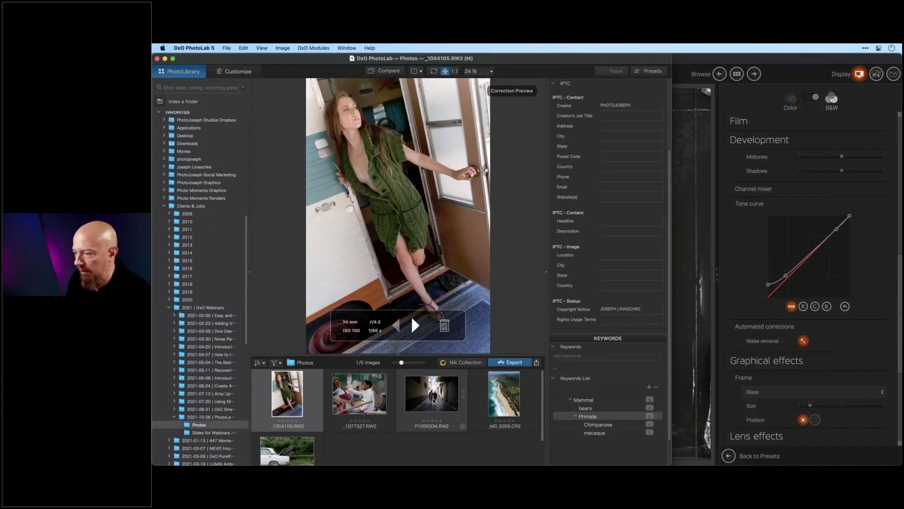
pyautogui.click(432, 394)
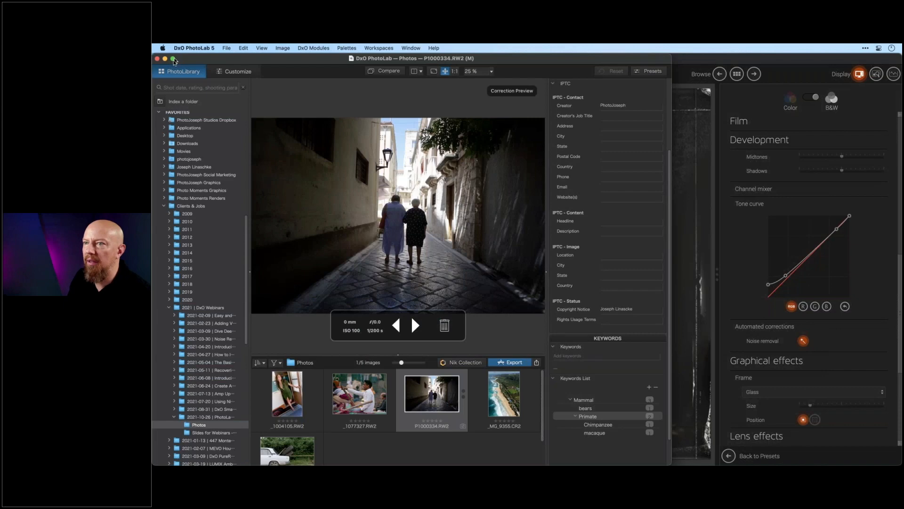
pyautogui.keyDown('alt'); pyautogui.click(173, 59); pyautogui.keyUp('alt')
pyautogui.click(234, 71)
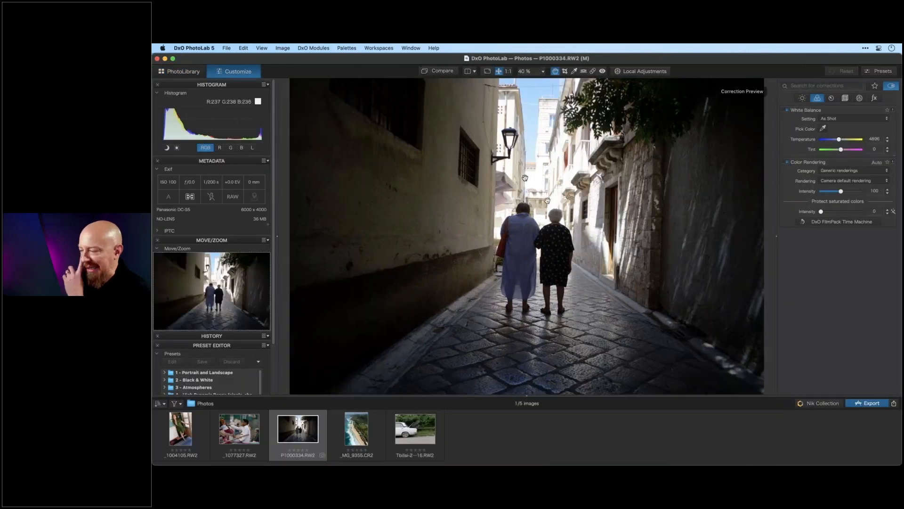
# Add a local adjustment control point on the bright background above the two women and shrink its area of influence.
pyautogui.click(648, 71)
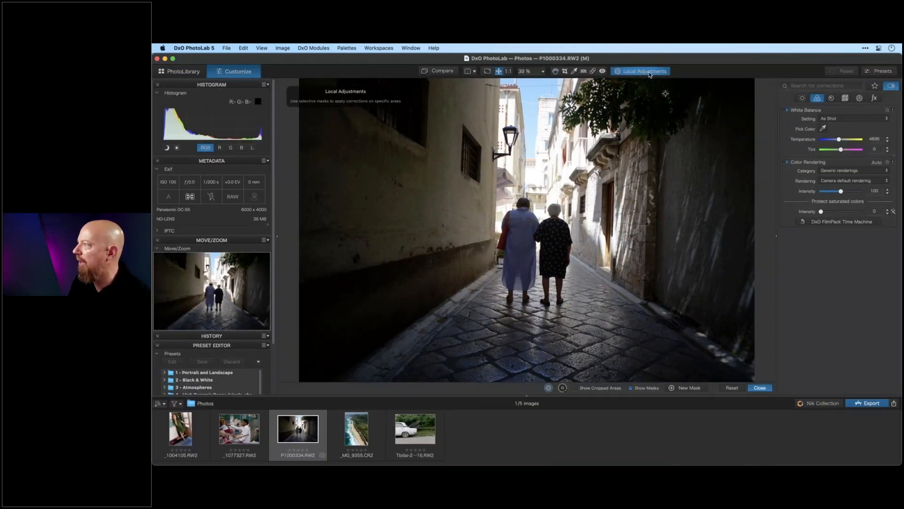
pyautogui.rightClick(534, 178)
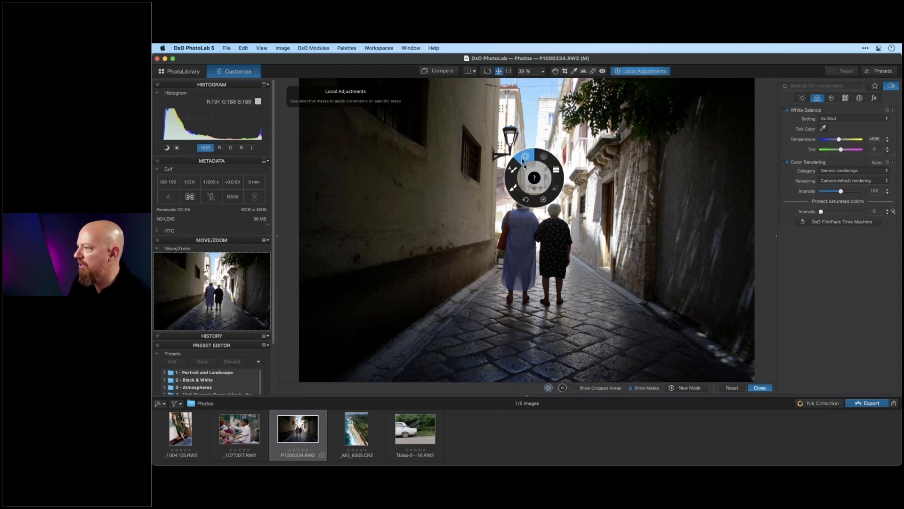
pyautogui.click(524, 160)
pyautogui.click(536, 177)
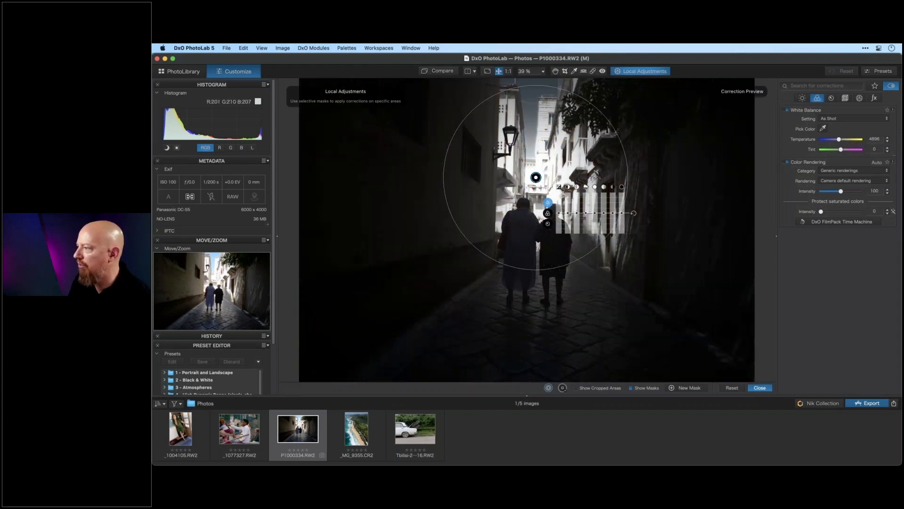
pyautogui.moveTo(613, 133); pyautogui.dragTo(597, 143)
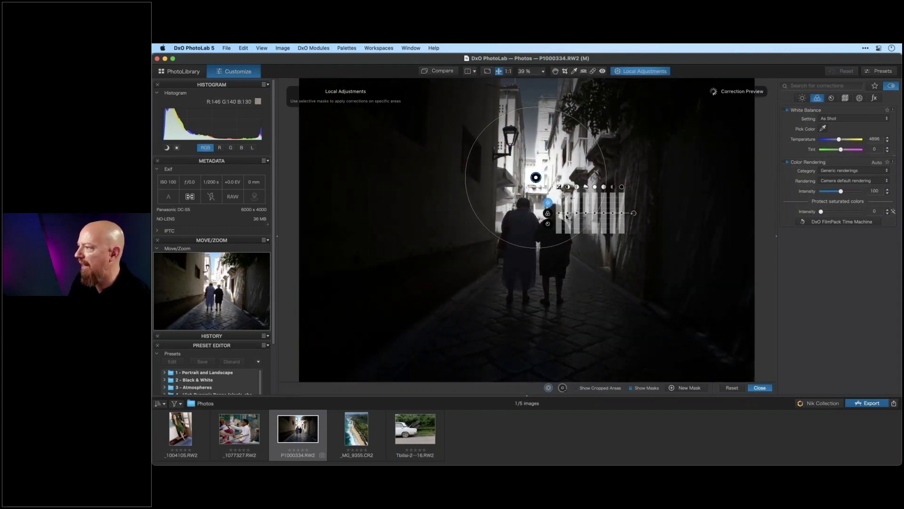
# Hide the mask display and lower the control point's exposure and highlights to darken the bright background.
pyautogui.click(630, 387)
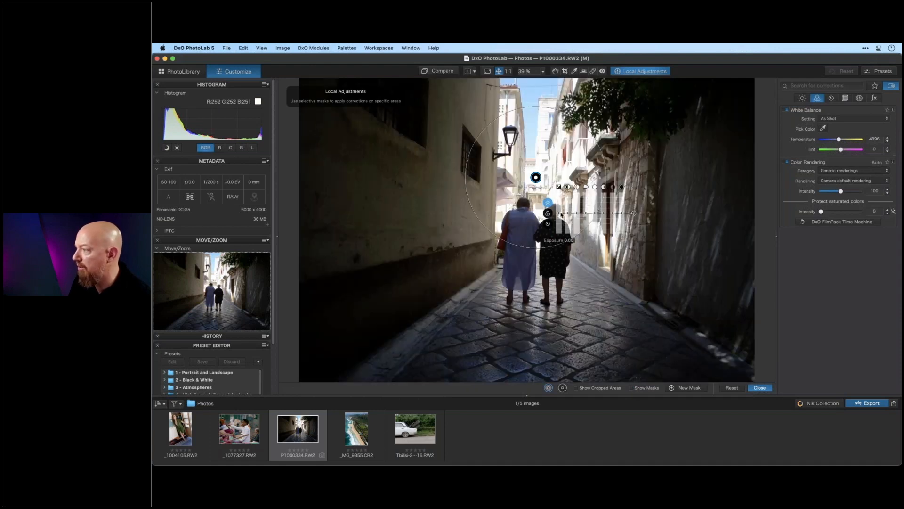
pyautogui.moveTo(561, 214); pyautogui.dragTo(561, 224)
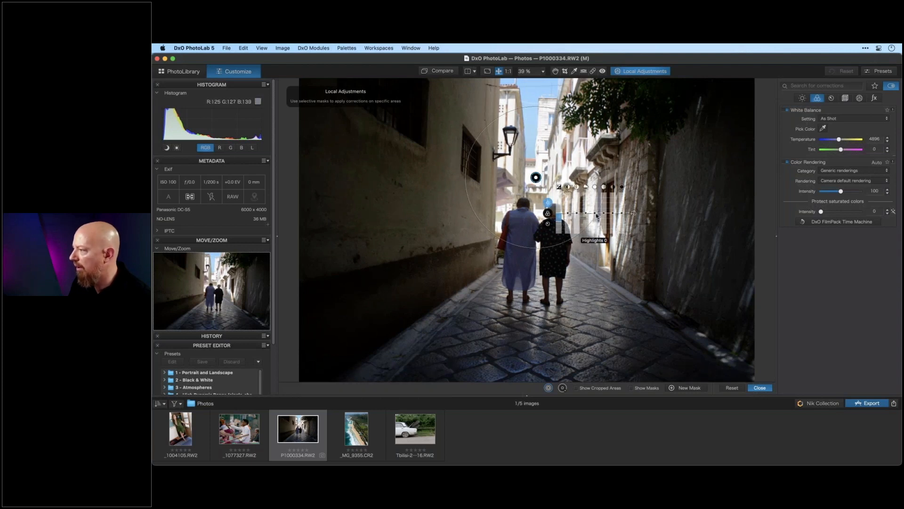
pyautogui.moveTo(596, 218)
pyautogui.mouseDown()
pyautogui.moveTo(596, 230)
pyautogui.moveTo(560, 217)
pyautogui.moveTo(595, 229)
pyautogui.mouseUp()
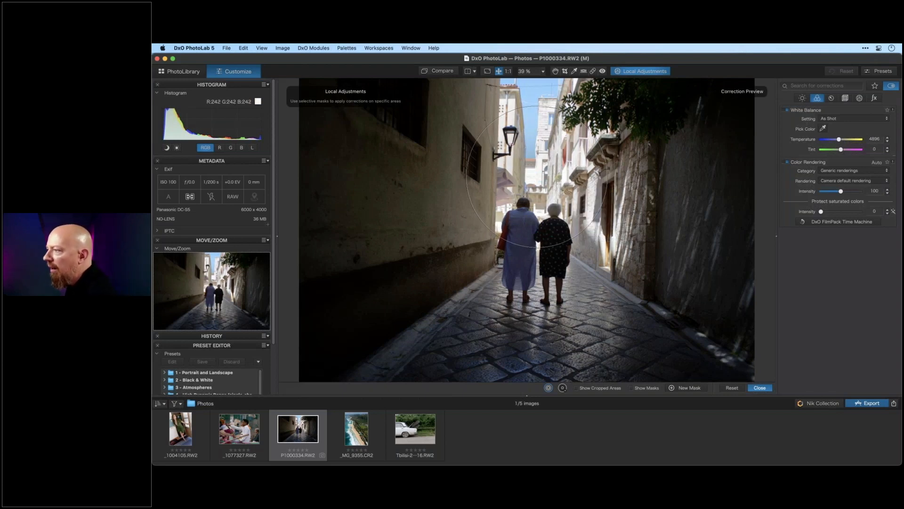
# Nudge the control point slightly upward, enlarge its area of influence, and show the mask.
pyautogui.moveTo(538, 178); pyautogui.dragTo(539, 176)
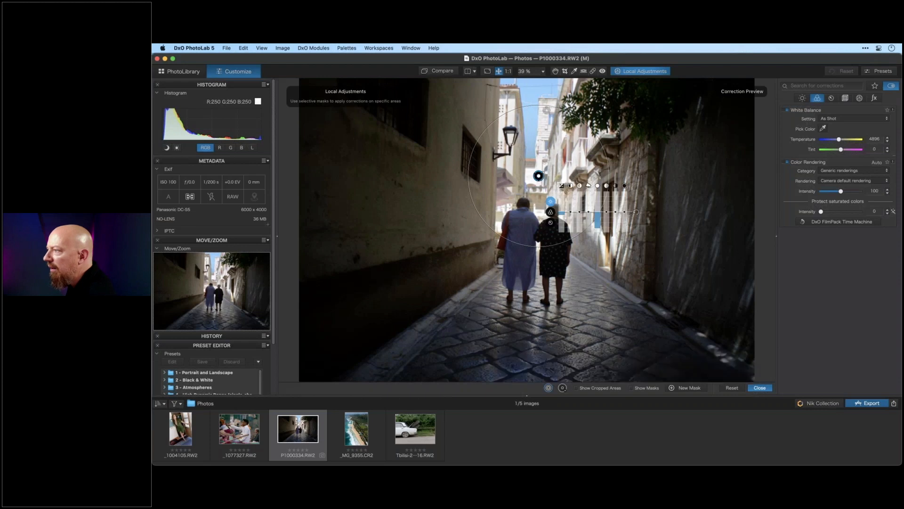
pyautogui.moveTo(547, 106); pyautogui.dragTo(548, 93)
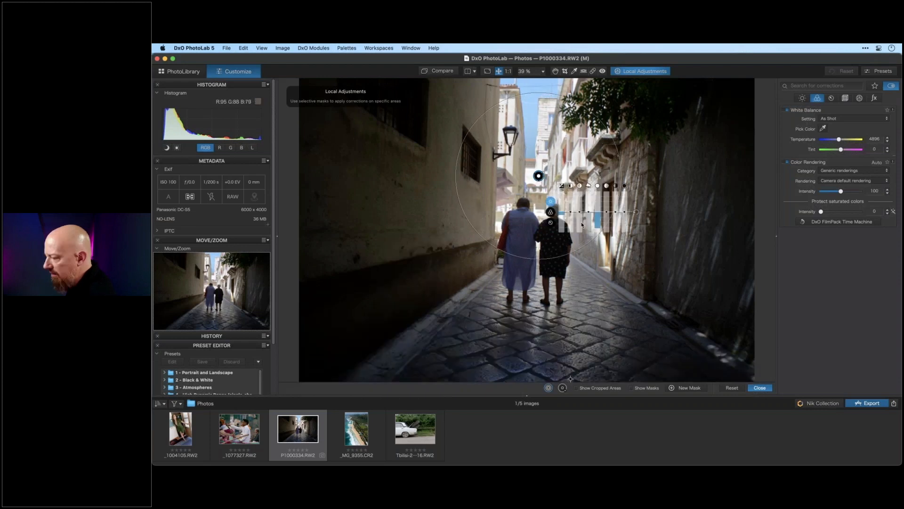
pyautogui.click(636, 388)
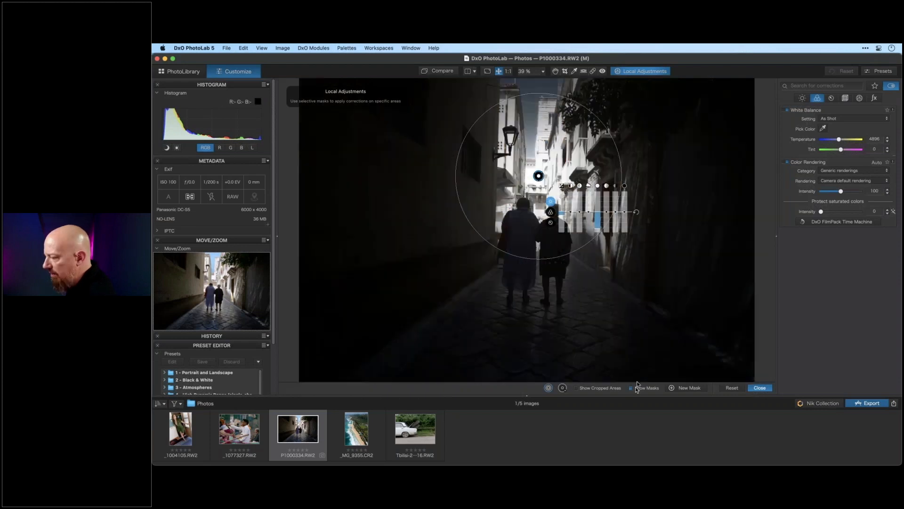
# Set the control point's mask selectivity to Chroma 29 and Luma 80, and hide the mask again.
pyautogui.click(861, 99)
pyautogui.moveTo(843, 140)
pyautogui.mouseDown()
pyautogui.moveTo(832, 140)
pyautogui.moveTo(852, 151)
pyautogui.mouseUp()
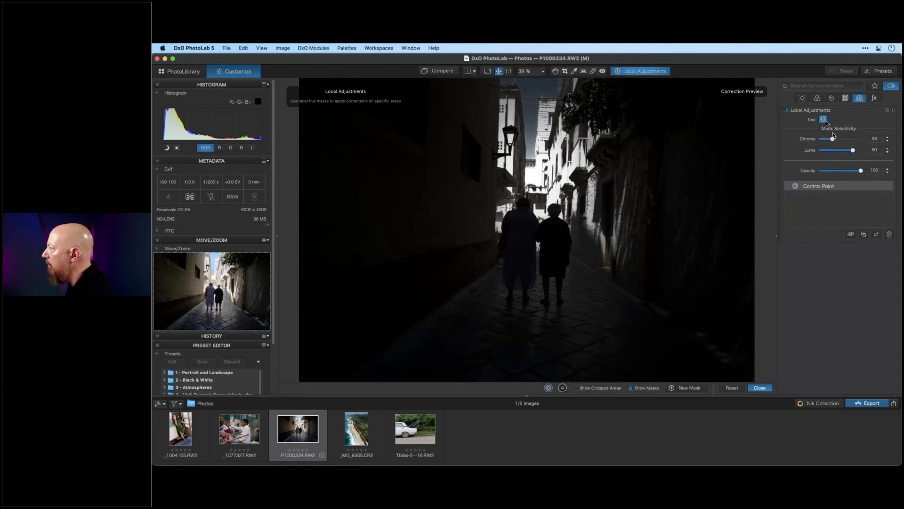
pyautogui.click(631, 387)
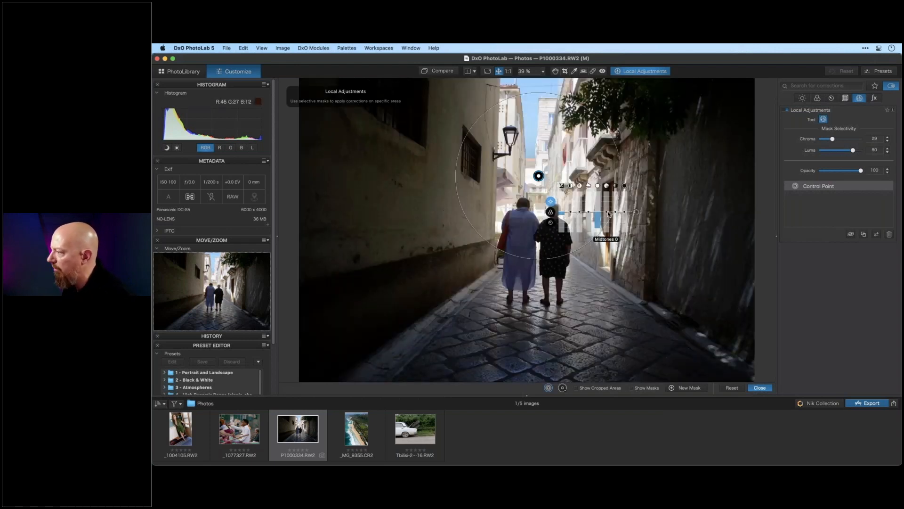
# Fine-tune the control point's tonal settings with highlights at -32 and close the local adjustments.
pyautogui.moveTo(579, 214); pyautogui.dragTo(582, 204)
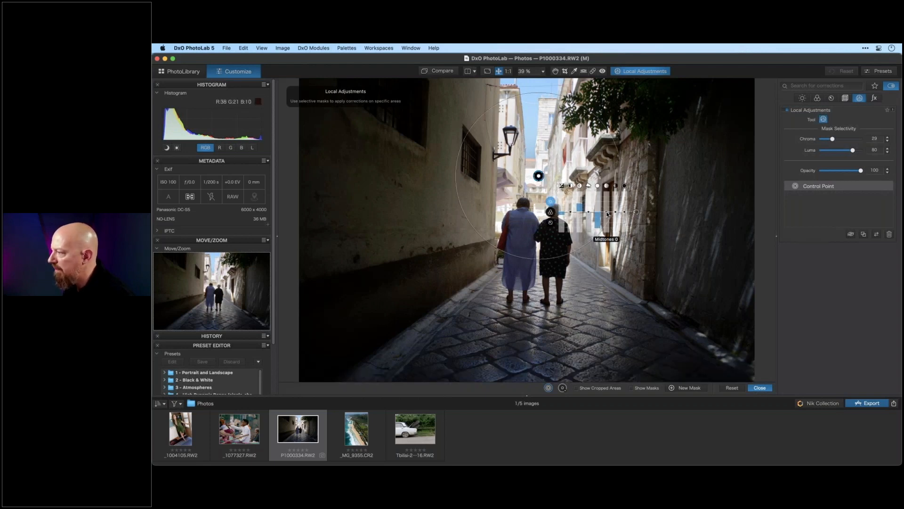
pyautogui.moveTo(607, 216)
pyautogui.mouseDown()
pyautogui.moveTo(608, 208)
pyautogui.moveTo(600, 220)
pyautogui.mouseUp()
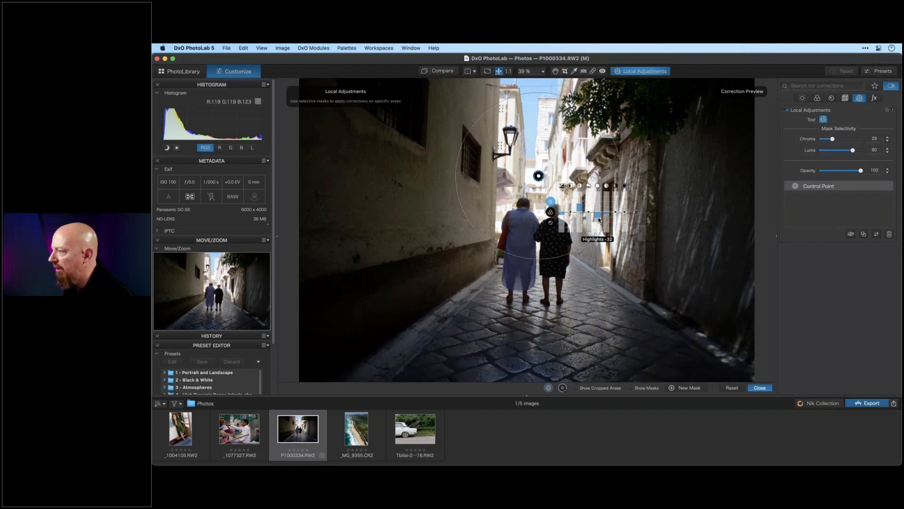
pyautogui.click(759, 387)
# Switch off the alley photo's Local Adjustments correction.
pyautogui.click(802, 99)
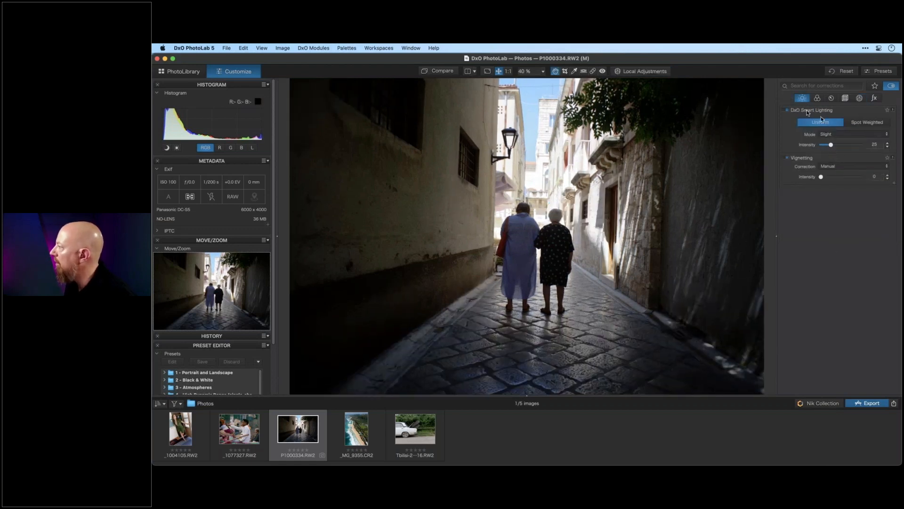
pyautogui.click(873, 98)
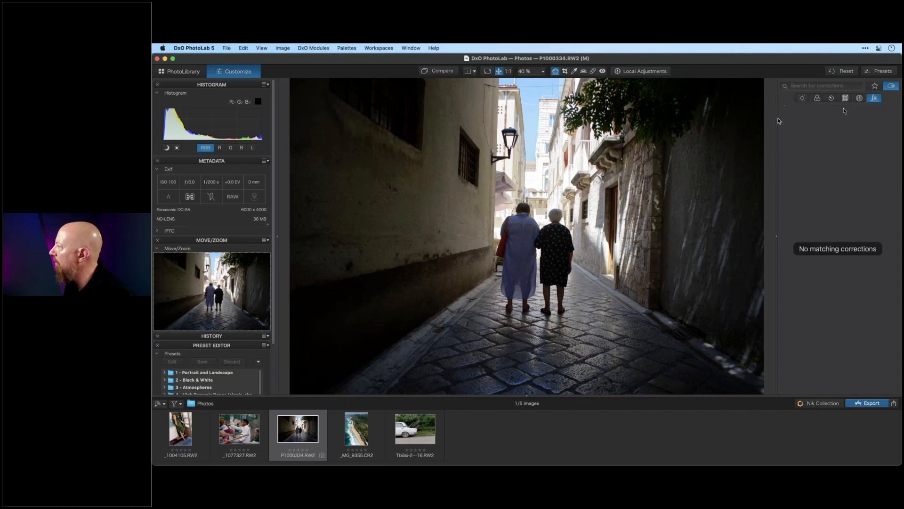
pyautogui.click(860, 99)
pyautogui.click(786, 110)
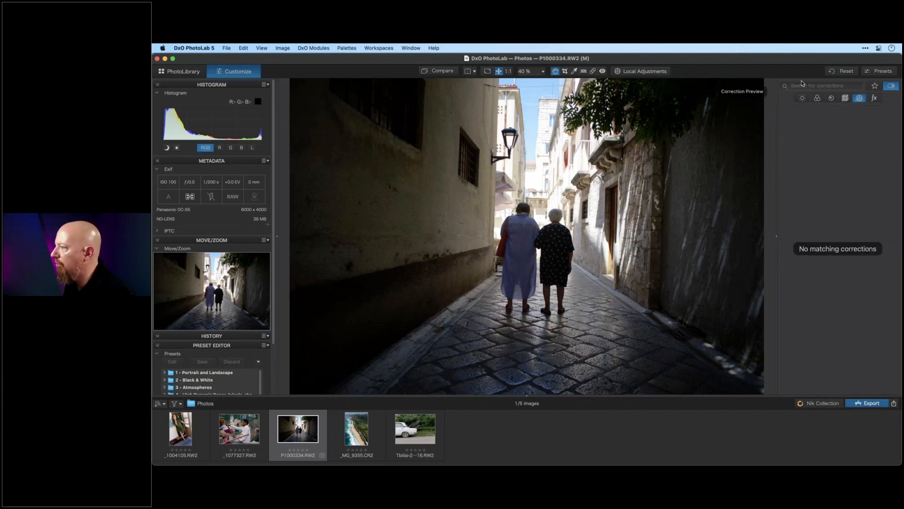
# Lower the DxO Smart Lighting intensity to 4 and display inactive corrections as well as active ones.
pyautogui.click(803, 98)
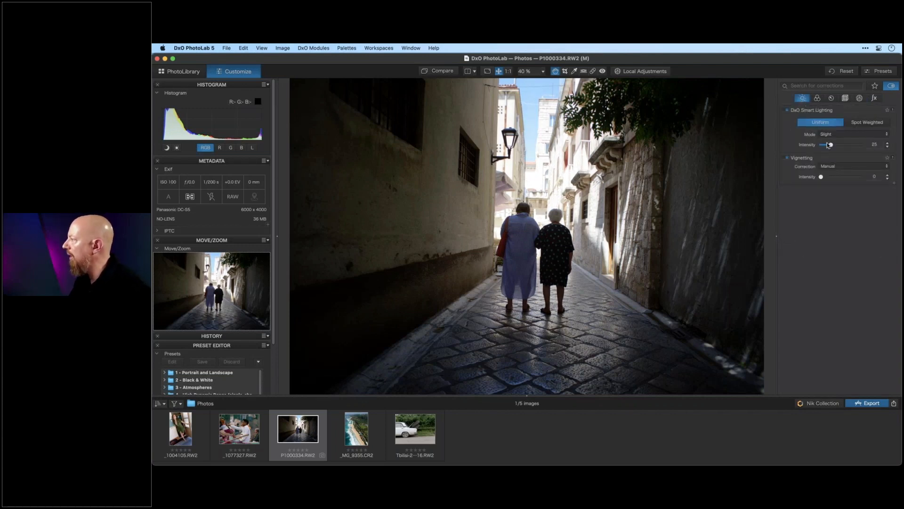
pyautogui.moveTo(831, 146)
pyautogui.mouseDown()
pyautogui.moveTo(850, 147)
pyautogui.moveTo(824, 147)
pyautogui.mouseUp()
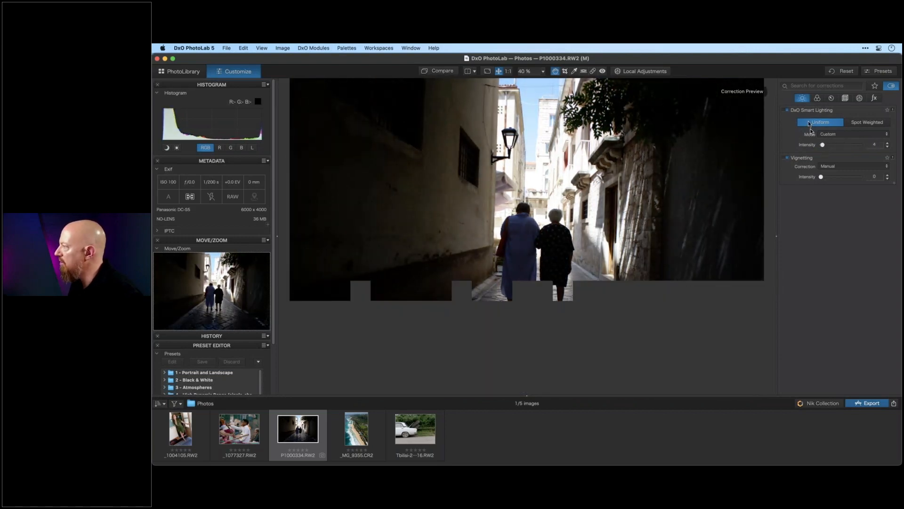
pyautogui.click(890, 88)
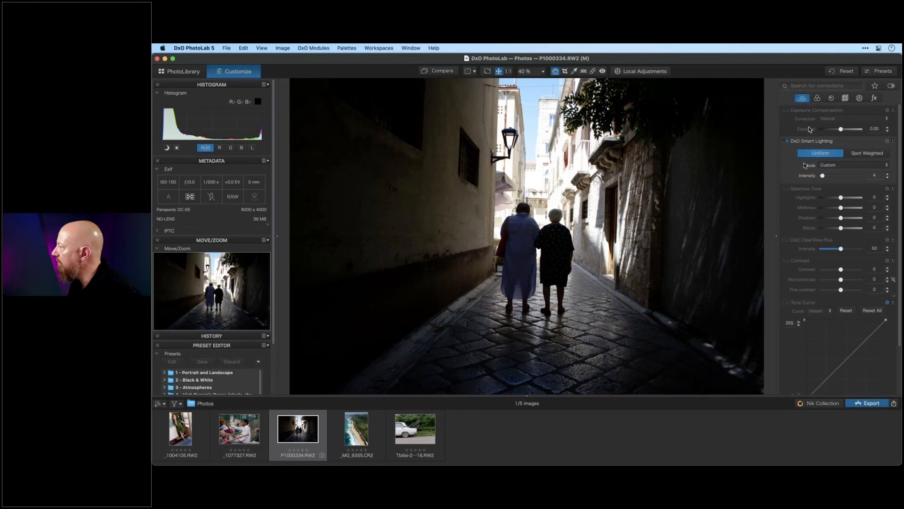
# Enable Selective Tone with highlights at -100 and midtones at -47, and show the Local Adjustments settings.
pyautogui.click(786, 189)
pyautogui.moveTo(841, 199); pyautogui.dragTo(817, 203)
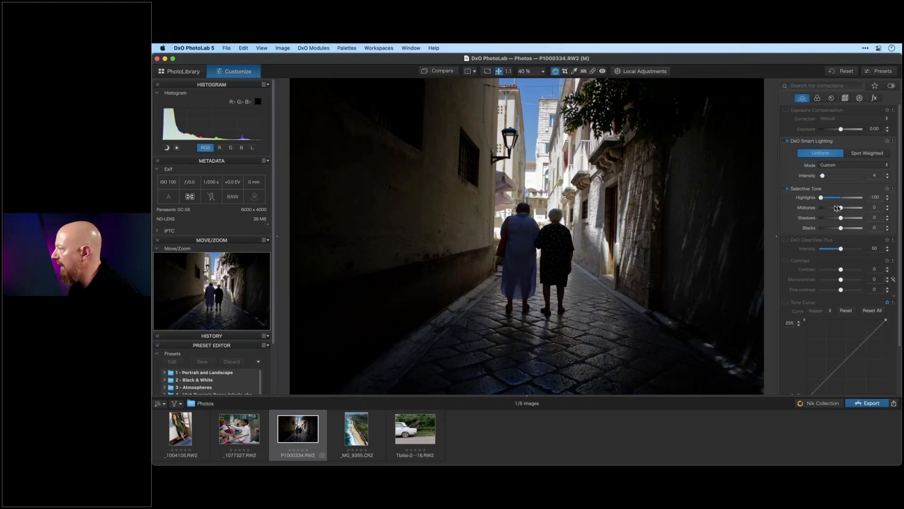
pyautogui.moveTo(841, 209); pyautogui.dragTo(833, 210)
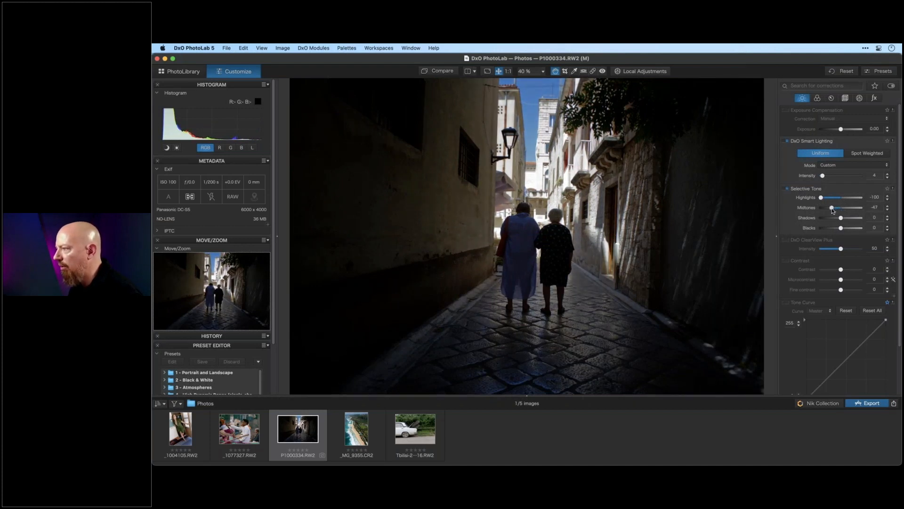
pyautogui.click(859, 99)
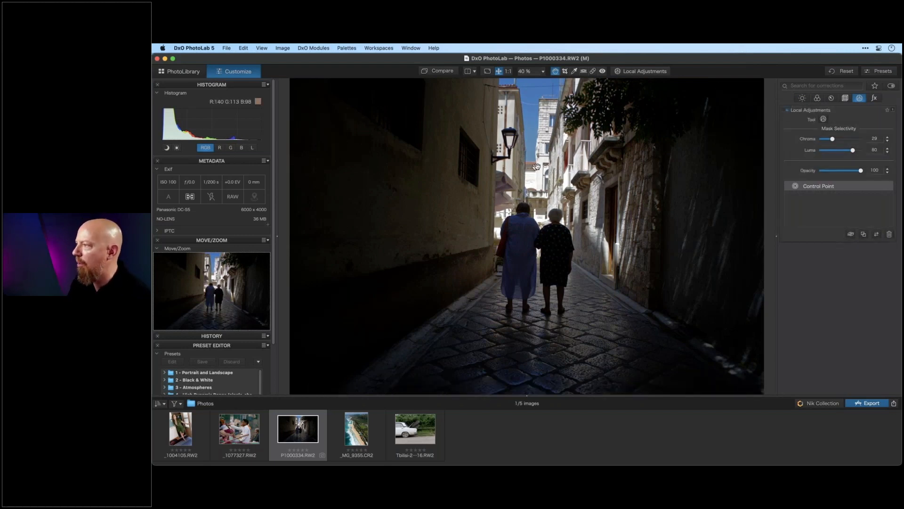
# Straighten the photo by aligning the Horizon line with the vertical edge of the building beside the street lamp, and apply it.
pyautogui.click(583, 71)
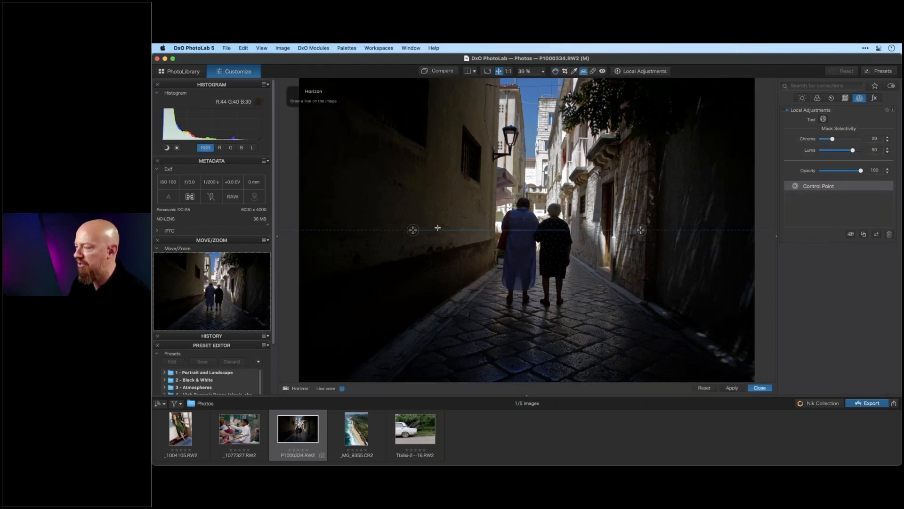
pyautogui.moveTo(412, 229); pyautogui.dragTo(446, 199)
pyautogui.moveTo(468, 127); pyautogui.dragTo(499, 102)
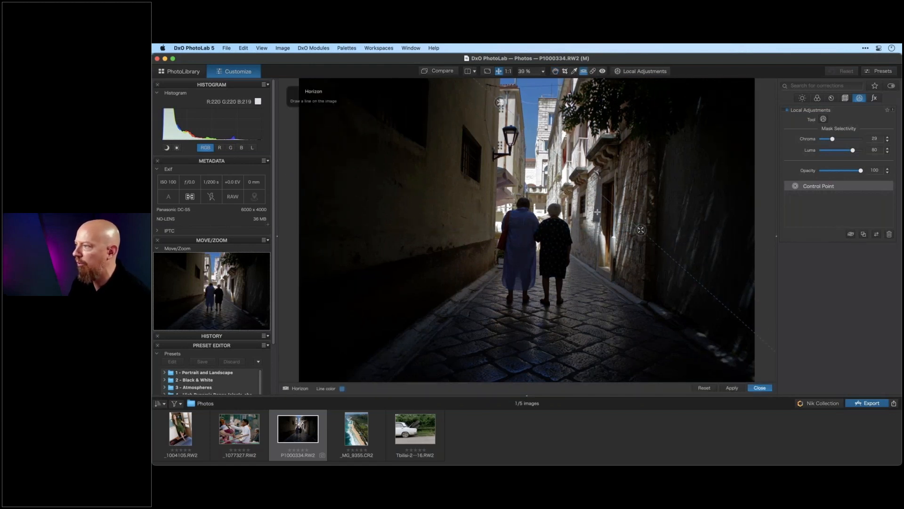
pyautogui.moveTo(641, 229); pyautogui.dragTo(494, 240)
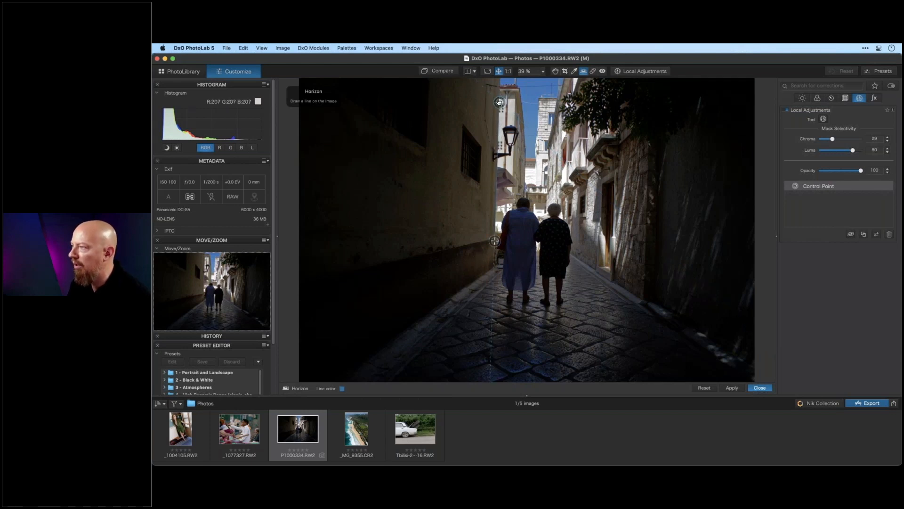
pyautogui.click(732, 388)
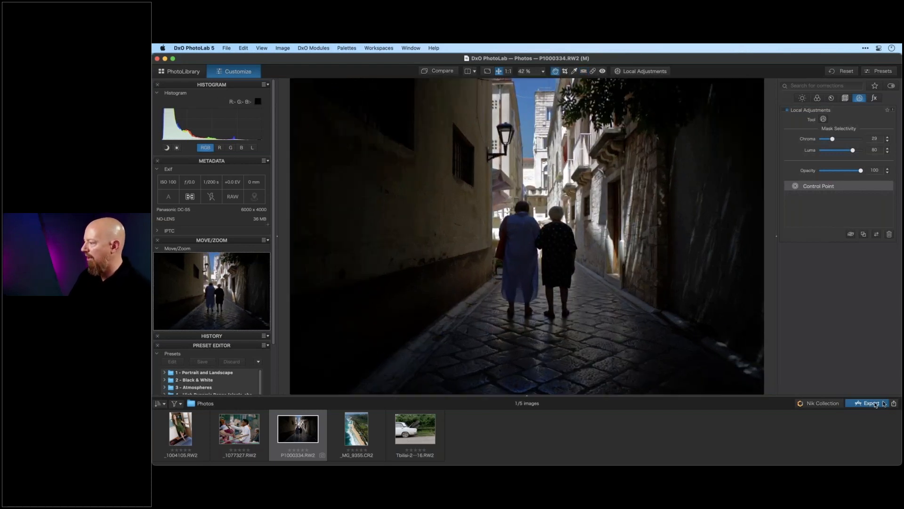
# Start an export to another application and choose DxO FilmPack 6 from the Applications folder as the target.
pyautogui.click(894, 404)
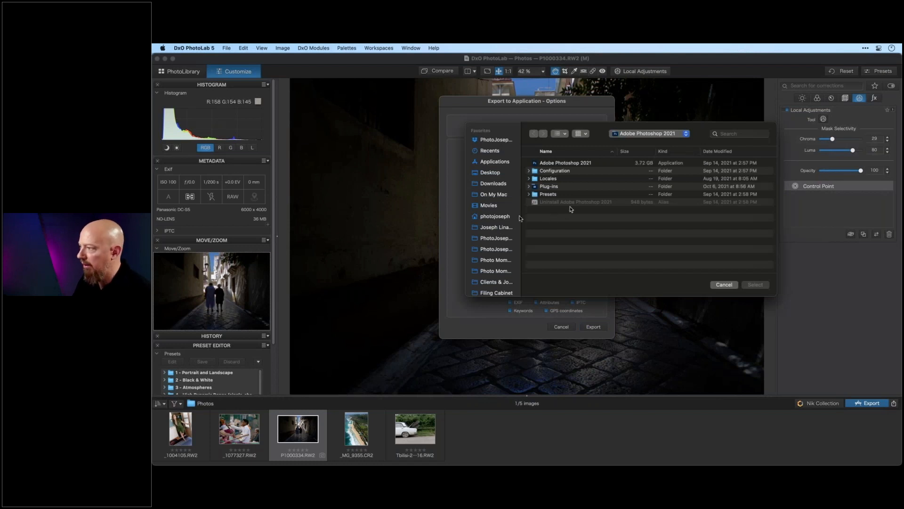
pyautogui.press('super+Up')
pyautogui.press('Down')
pyautogui.press('Down')
pyautogui.press('Down')
pyautogui.press('Down')
pyautogui.press('Down')
pyautogui.press('Down')
pyautogui.press('Down')
pyautogui.press('Down')
pyautogui.press('Down')
pyautogui.press('Down')
pyautogui.press('Down')
pyautogui.press('Down')
pyautogui.press('Down')
pyautogui.press('Down')
pyautogui.press('Down')
pyautogui.press('Down')
pyautogui.press('Down')
pyautogui.press('Down')
pyautogui.press('Down')
pyautogui.press('Down')
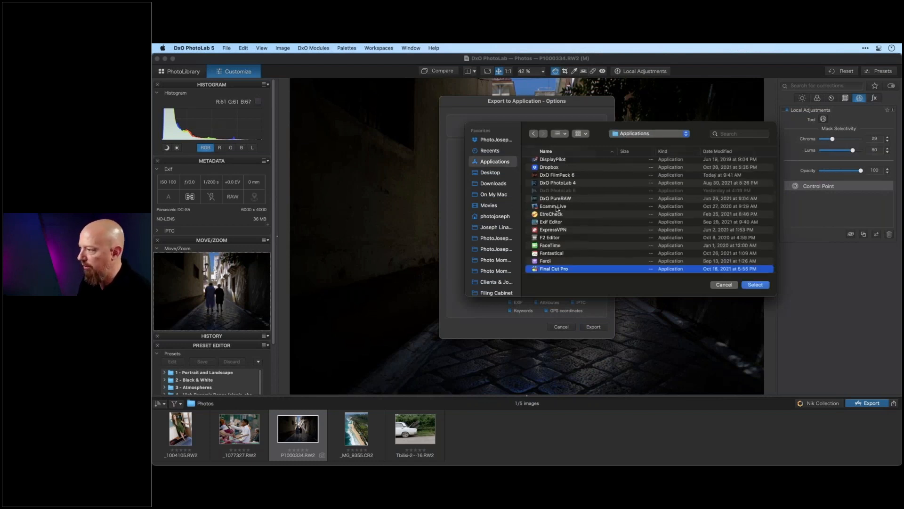
pyautogui.write('dxo')
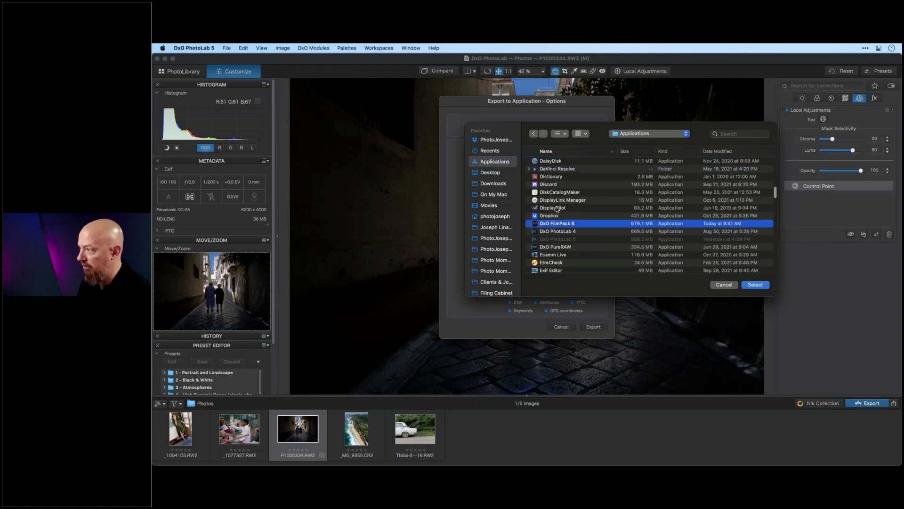
pyautogui.press('Down')
pyautogui.press('Up')
pyautogui.press('Return')
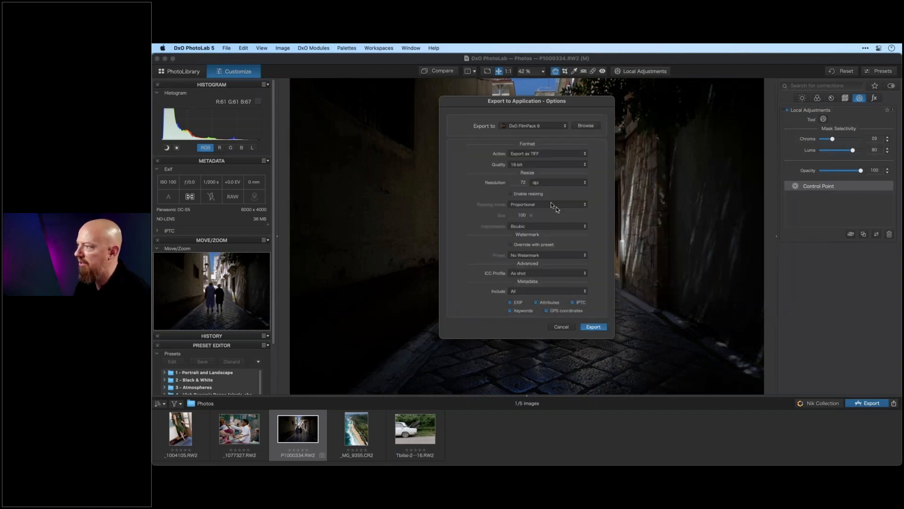
# Set the TIFF quality to 8-bit, export the photo to DxO FilmPack 6, and discard the unsaved changes to its previous picture.
pyautogui.click(541, 164)
pyautogui.click(537, 173)
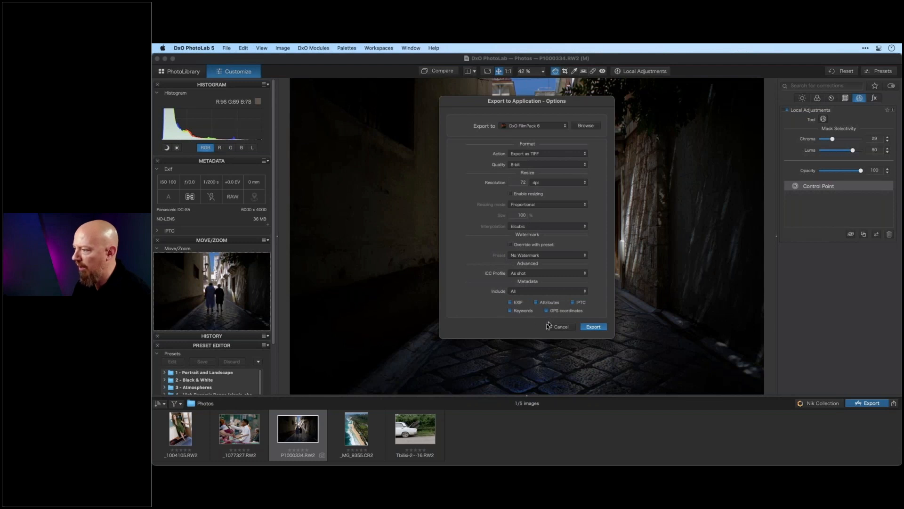
pyautogui.click(594, 327)
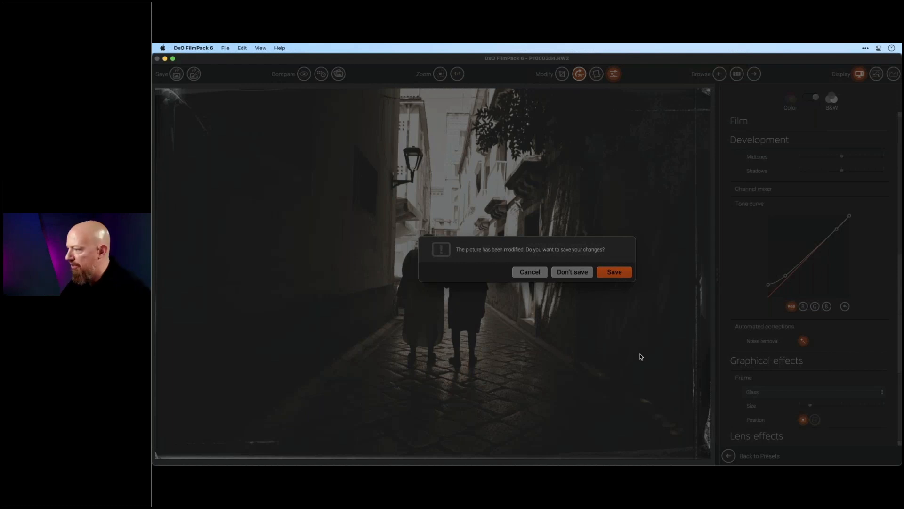
pyautogui.click(573, 272)
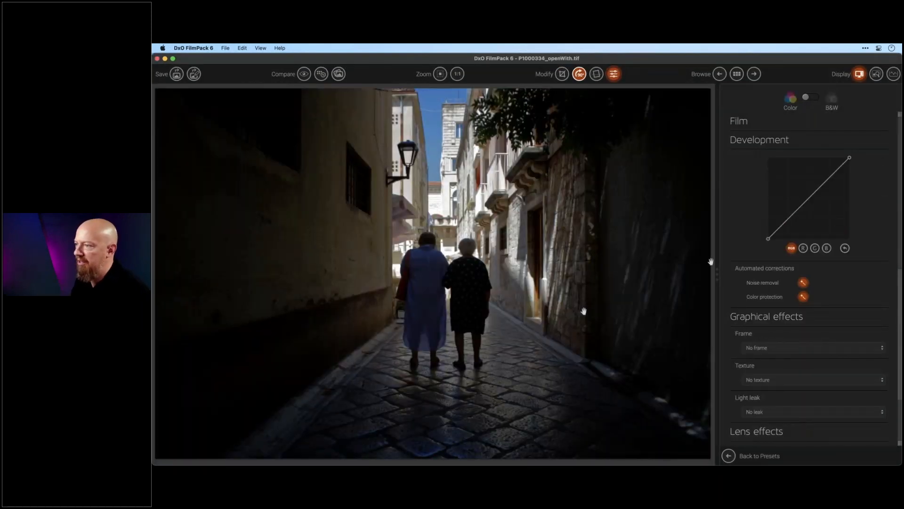
# Open P1000334_openWith.tif from the image browser, apply the 1856 - Nadar SP rendering and open its detailed settings.
pyautogui.click(737, 74)
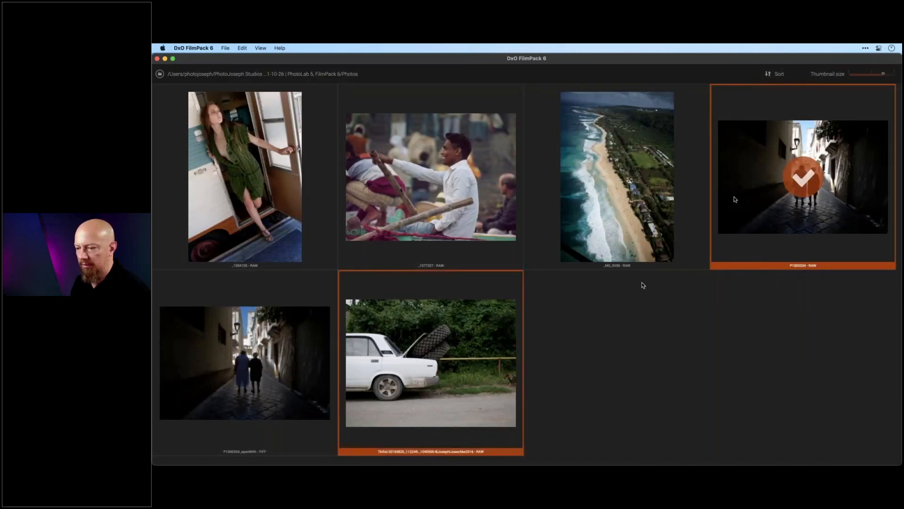
pyautogui.doubleClick(245, 344)
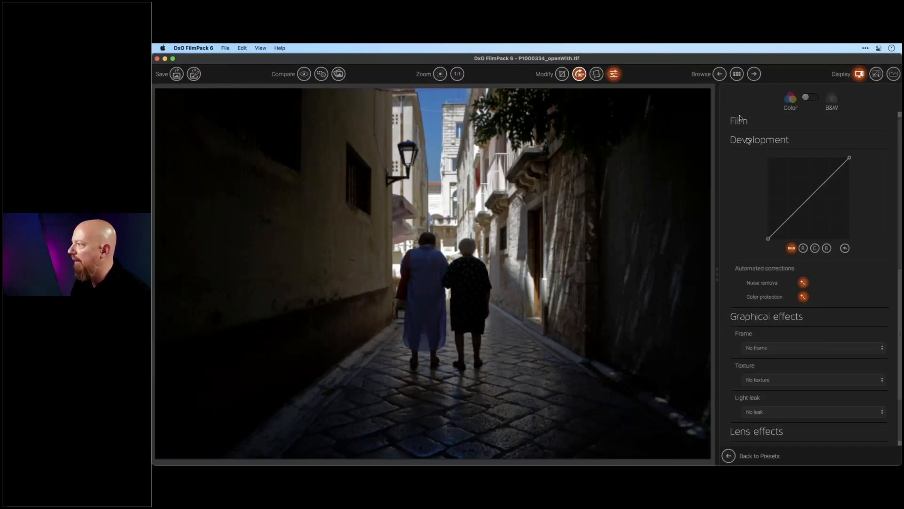
pyautogui.click(615, 74)
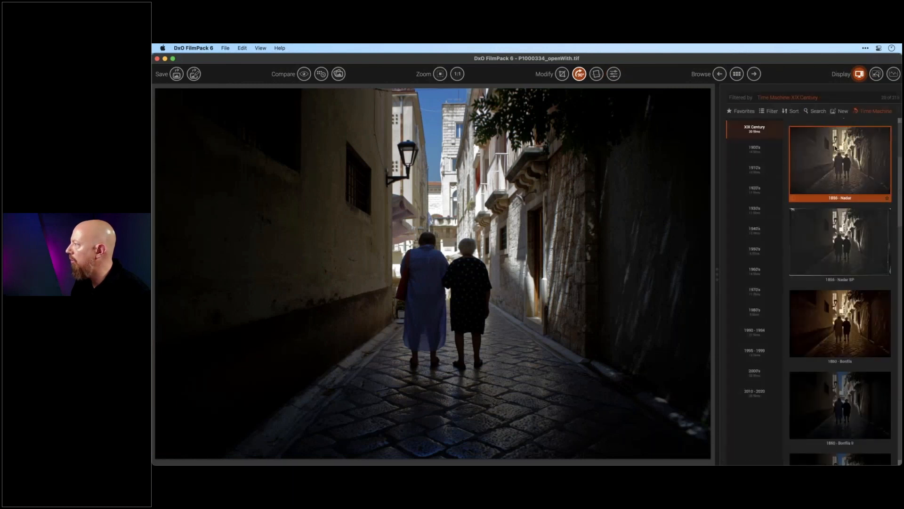
pyautogui.click(848, 254)
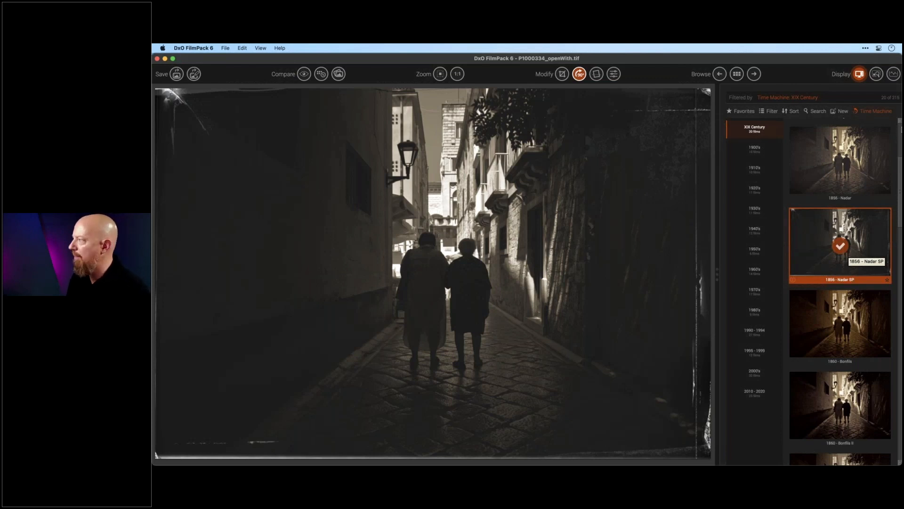
pyautogui.doubleClick(847, 254)
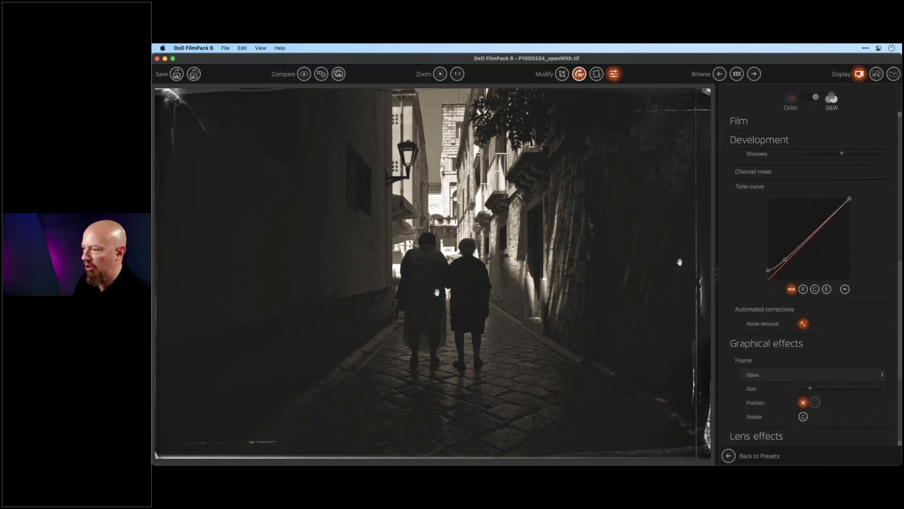
# Lower the photo's midtones and shadows, and pull the RGB tone curve's shadow point down slightly.
pyautogui.scroll(-5, 784, 325)
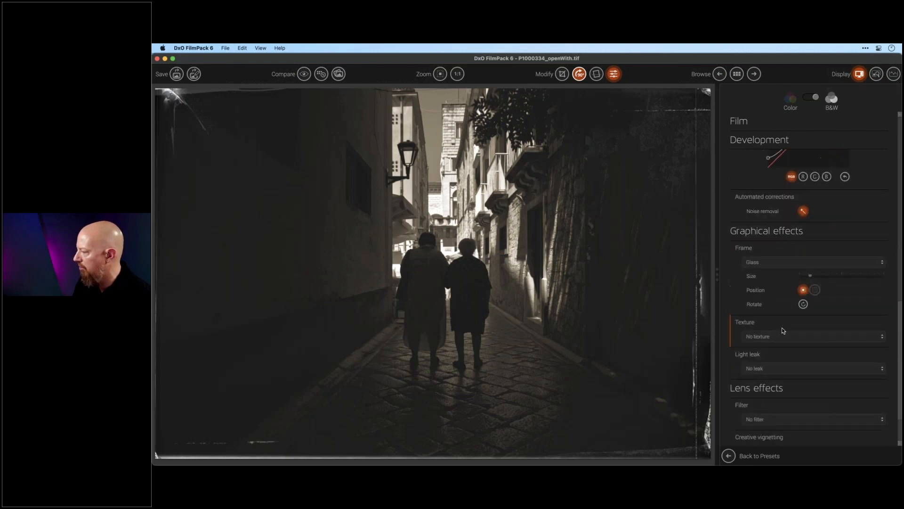
pyautogui.scroll(1, 785, 327)
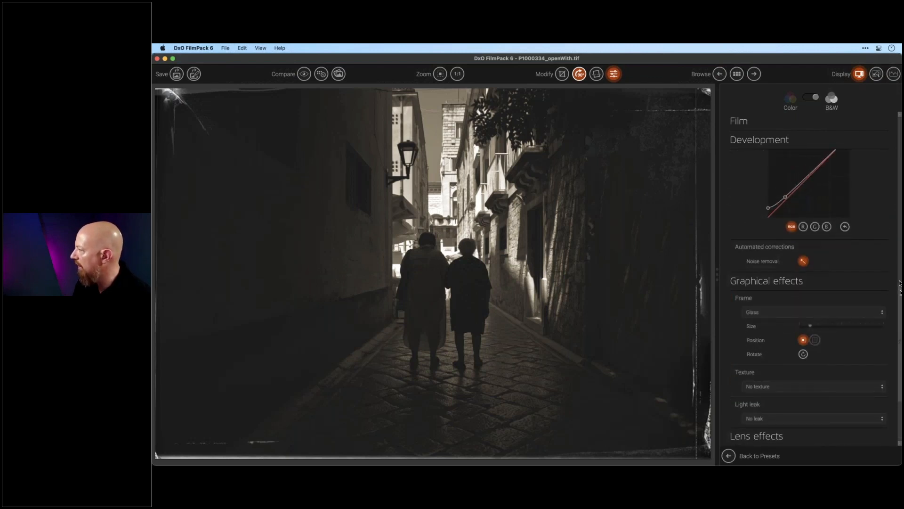
pyautogui.moveTo(900, 282); pyautogui.dragTo(898, 193)
pyautogui.moveTo(842, 315); pyautogui.dragTo(821, 316)
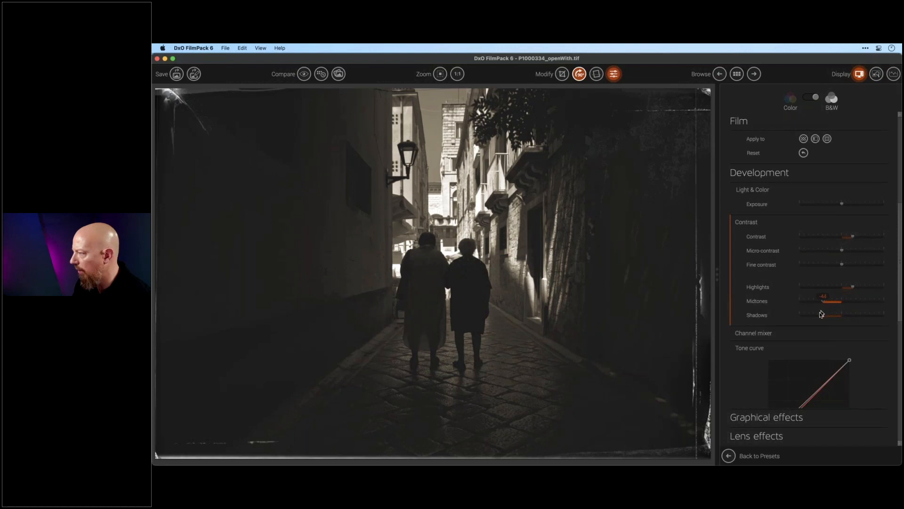
pyautogui.moveTo(901, 291); pyautogui.dragTo(899, 323)
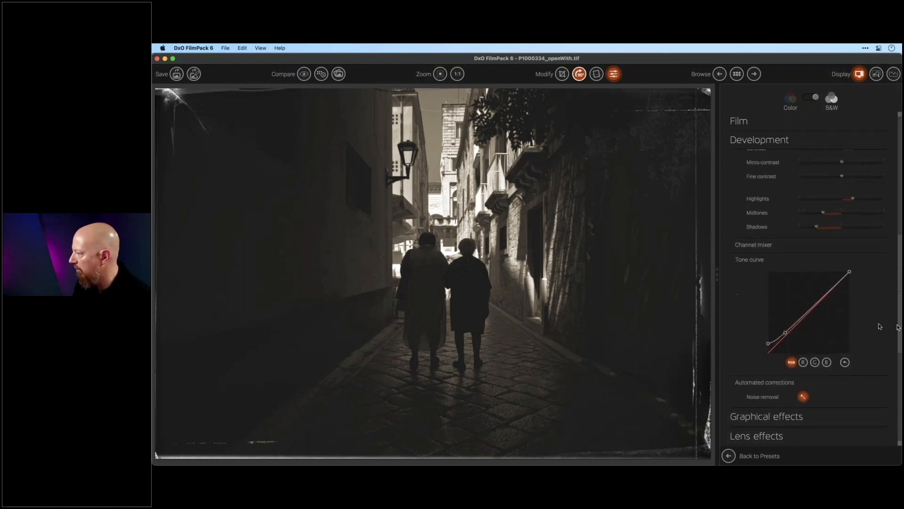
pyautogui.moveTo(785, 335); pyautogui.dragTo(786, 336)
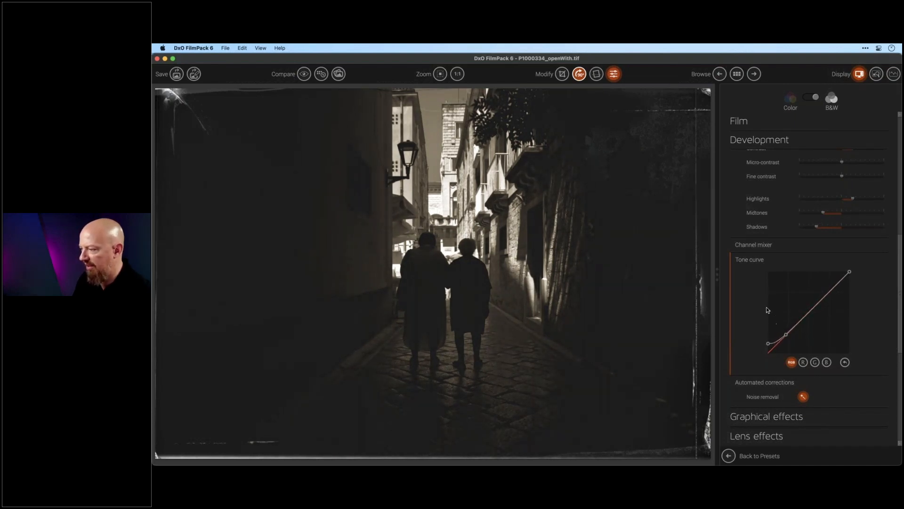